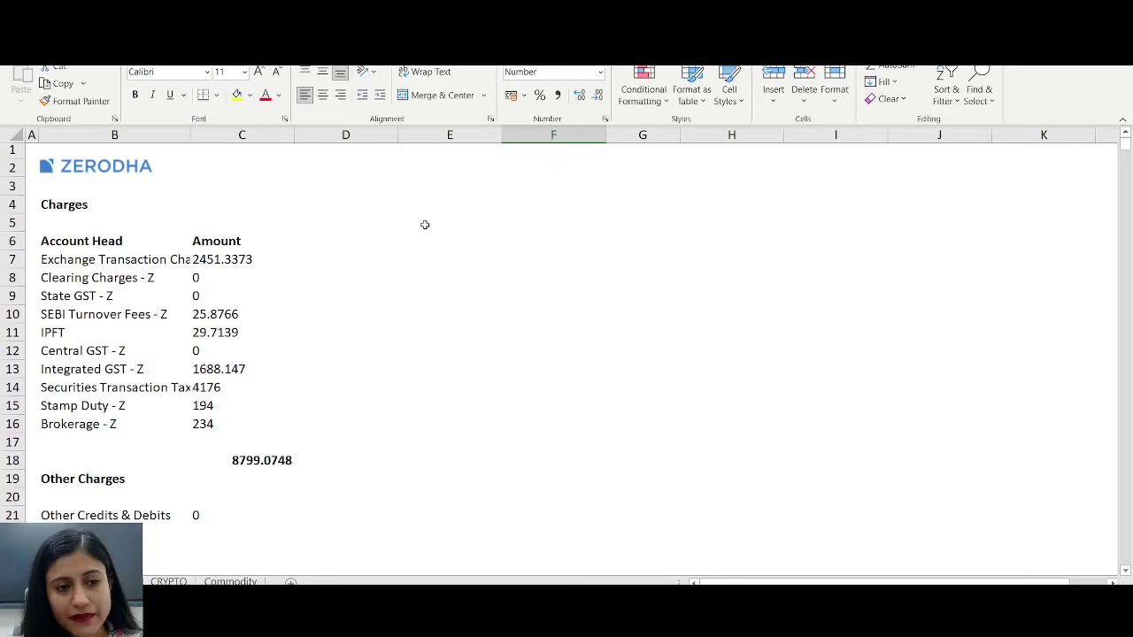
- Review the Charges table's Buy Value, Sell Value, Realized P&L and Turnover columns, starting with the first option (buy 488.75, loss -488.75)
left_click_drag(78, 200, 329, 466)
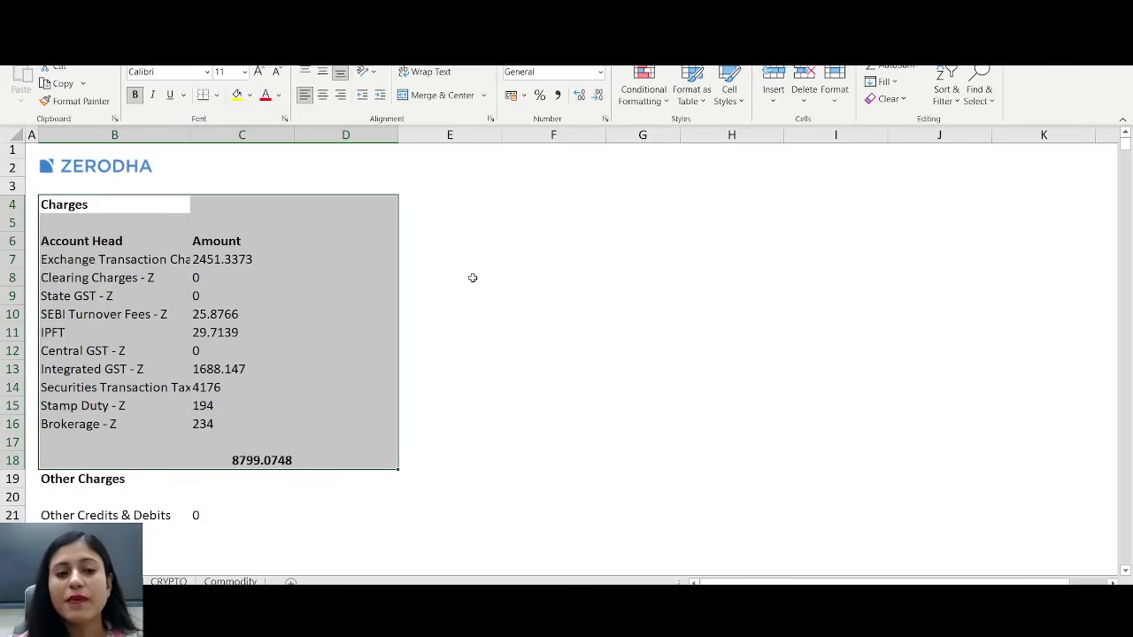
scroll(473, 278, "down", 5)
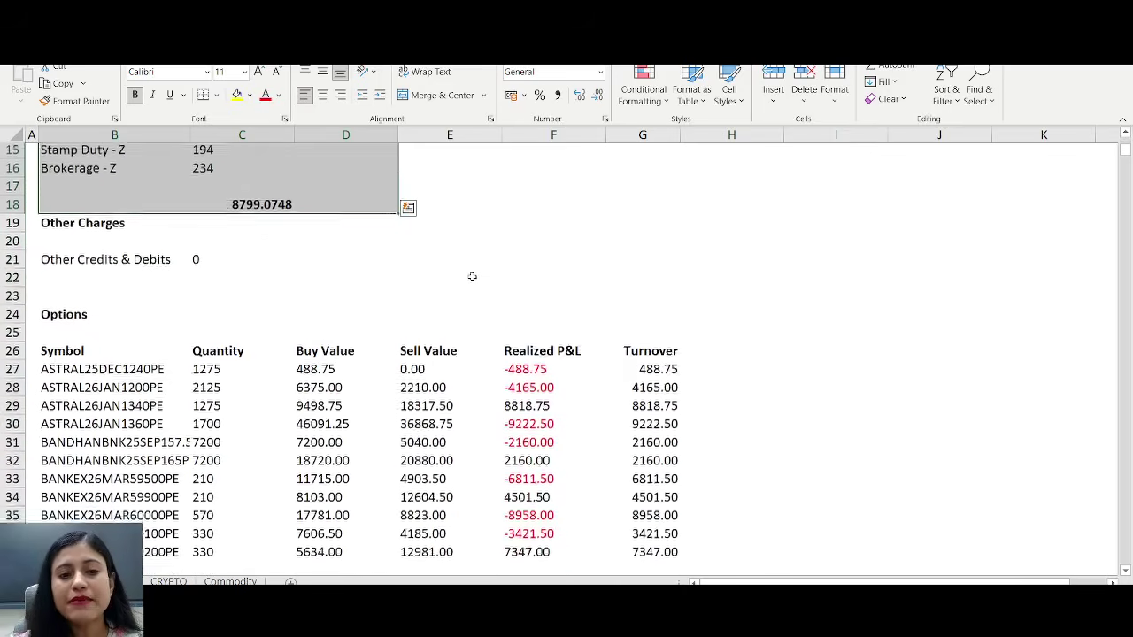
scroll(472, 275, "down", 1)
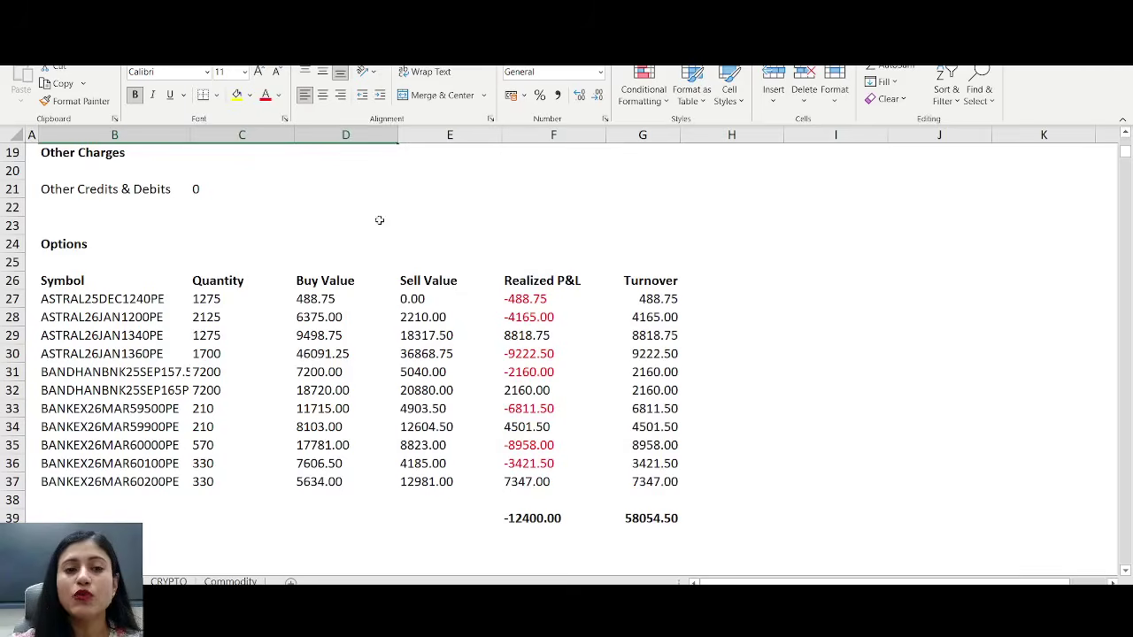
left_click(334, 136)
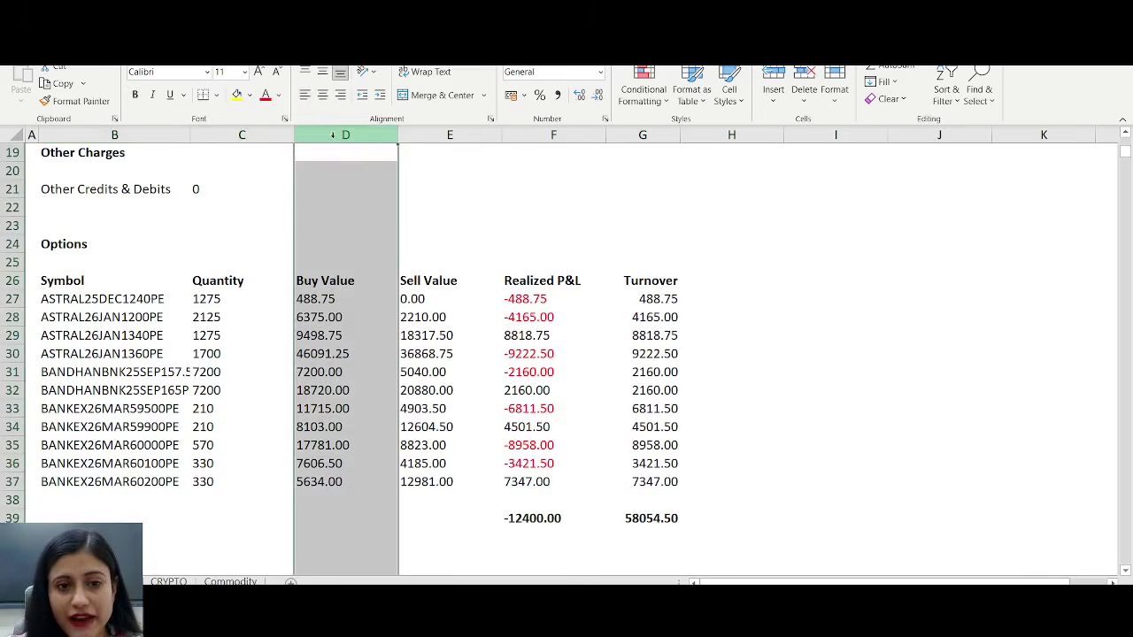
left_click(443, 136)
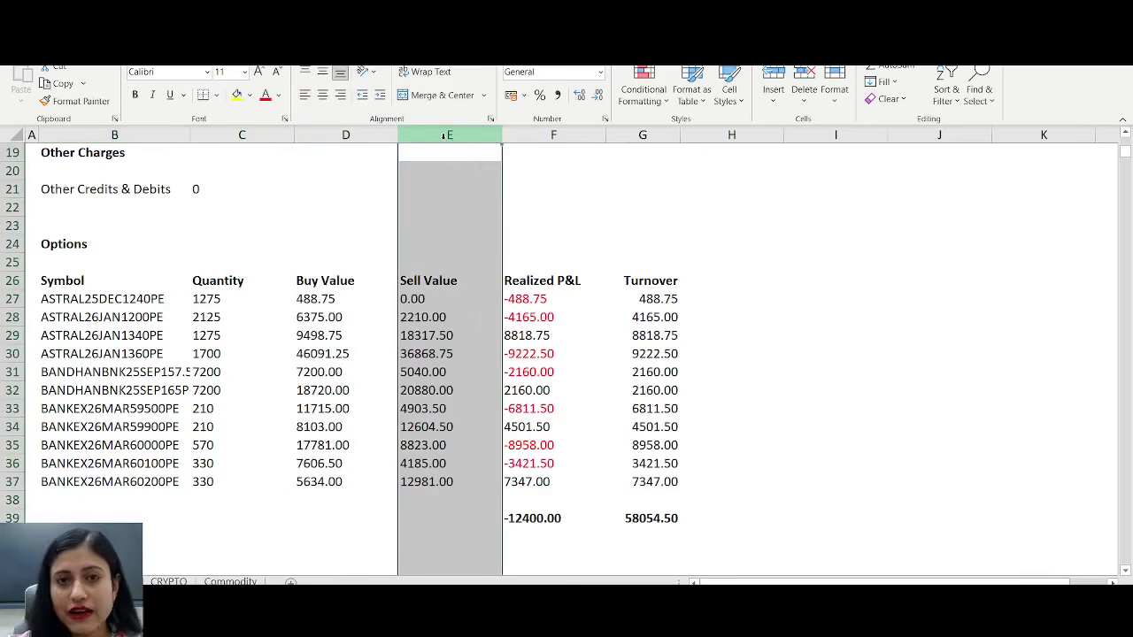
left_click(432, 294)
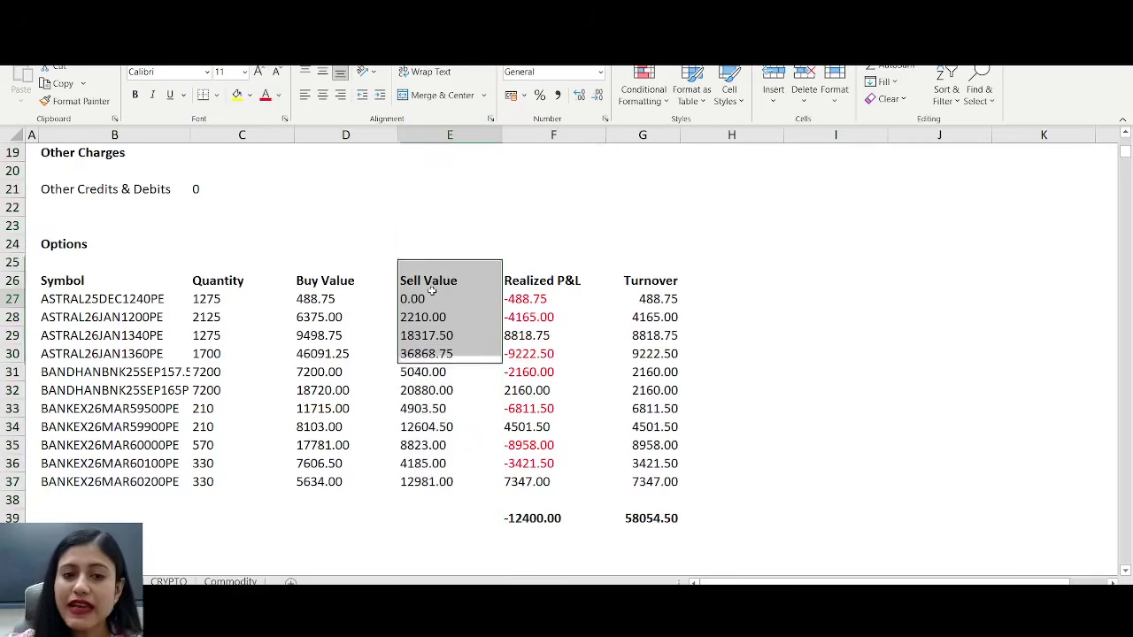
left_click(324, 297)
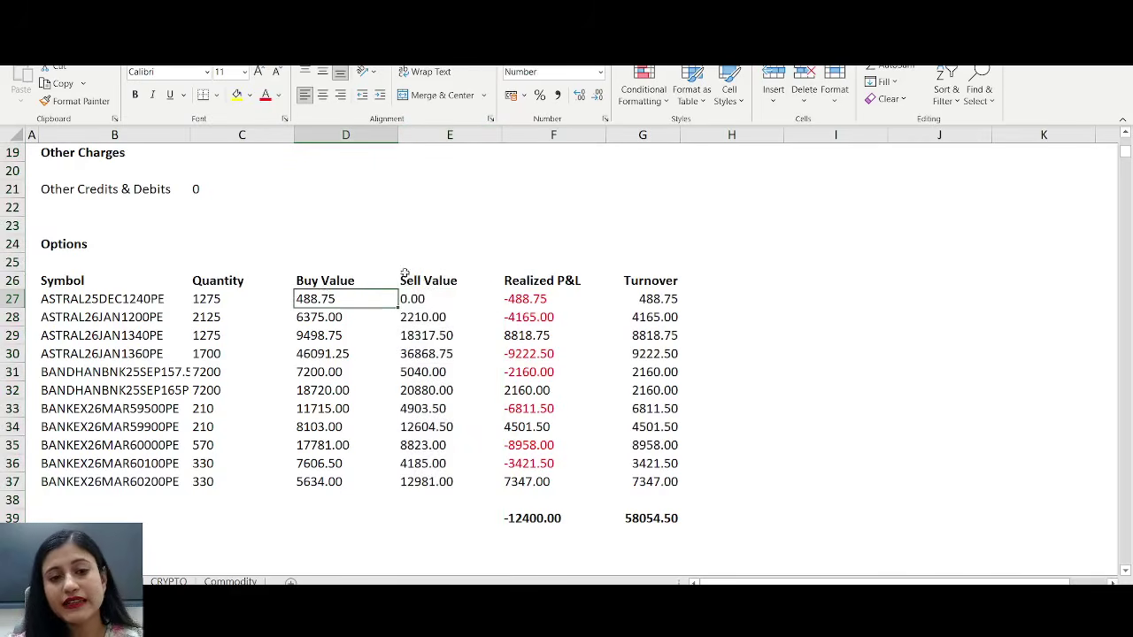
left_click(528, 298)
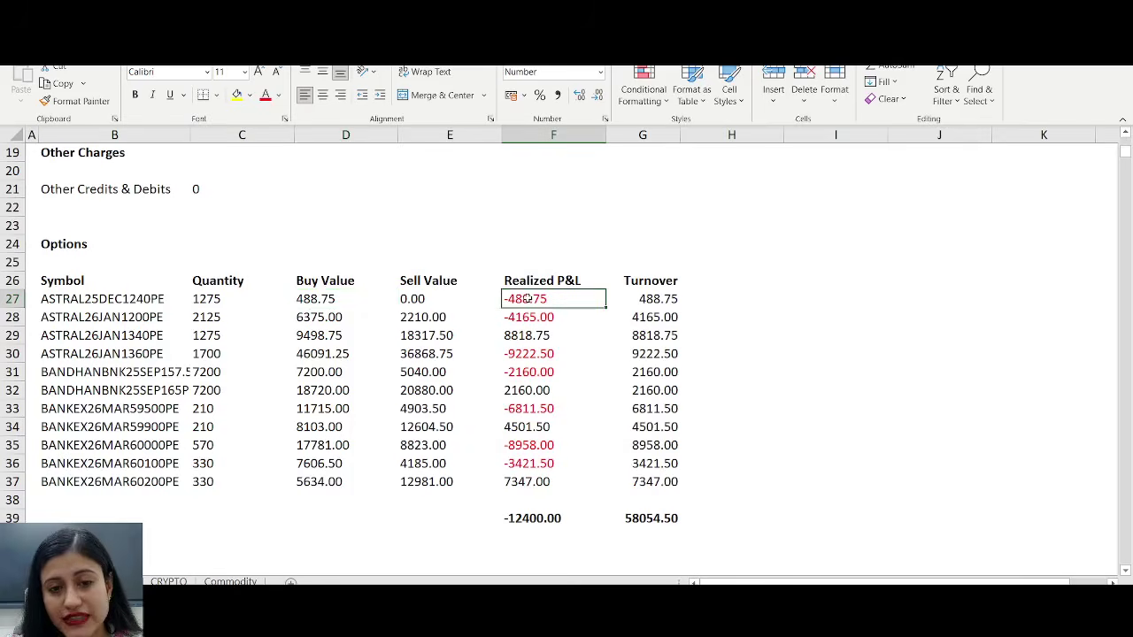
left_click(540, 335)
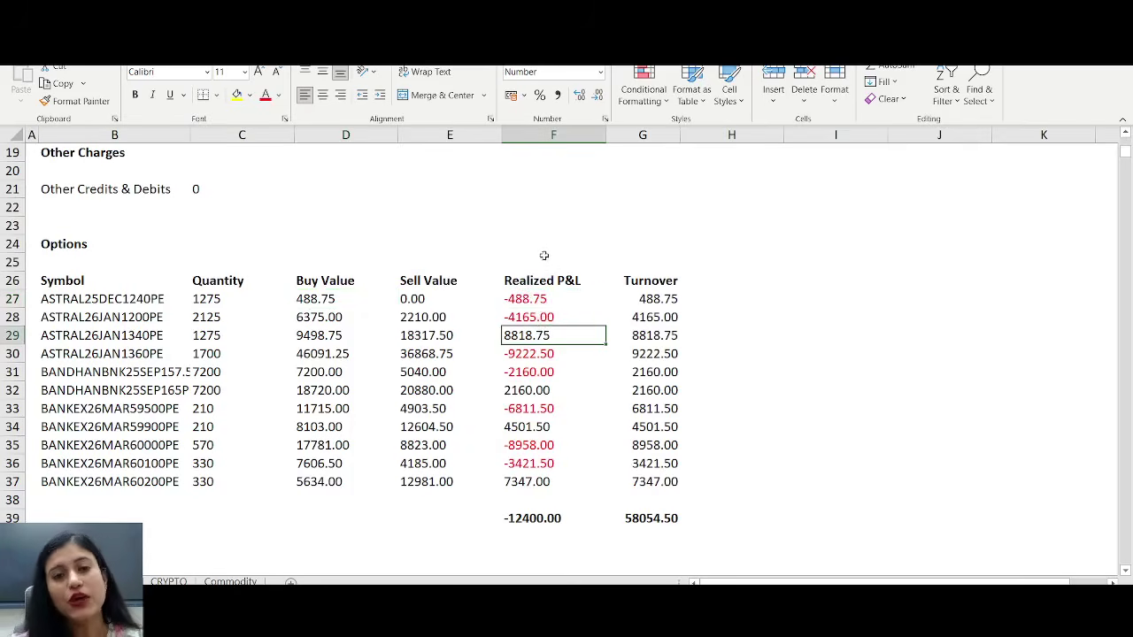
left_click(557, 134)
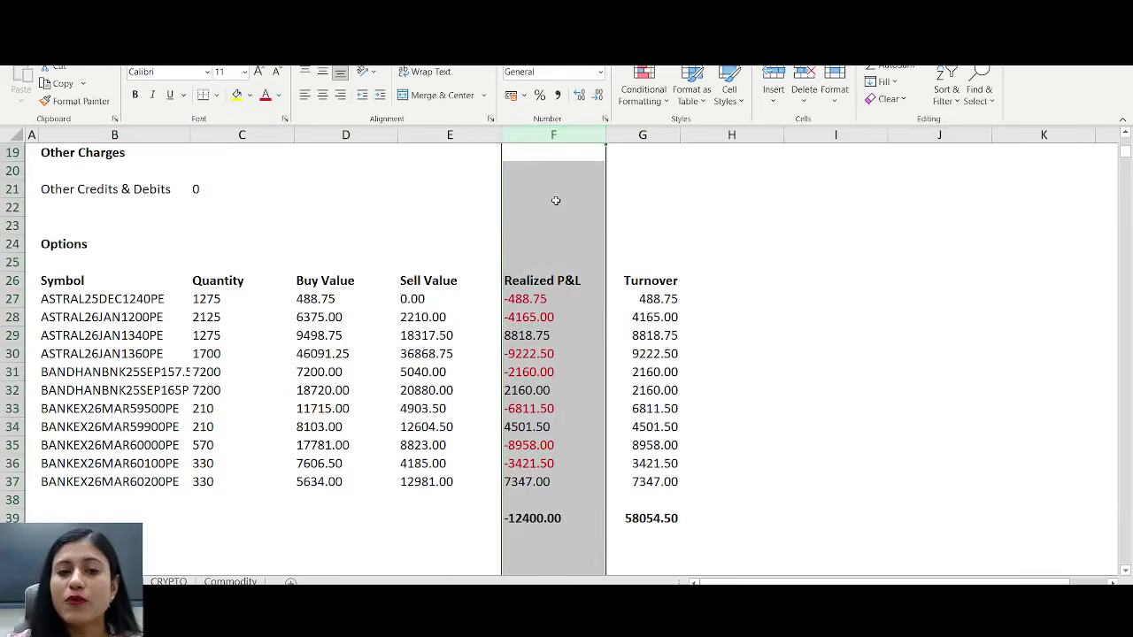
left_click(545, 285)
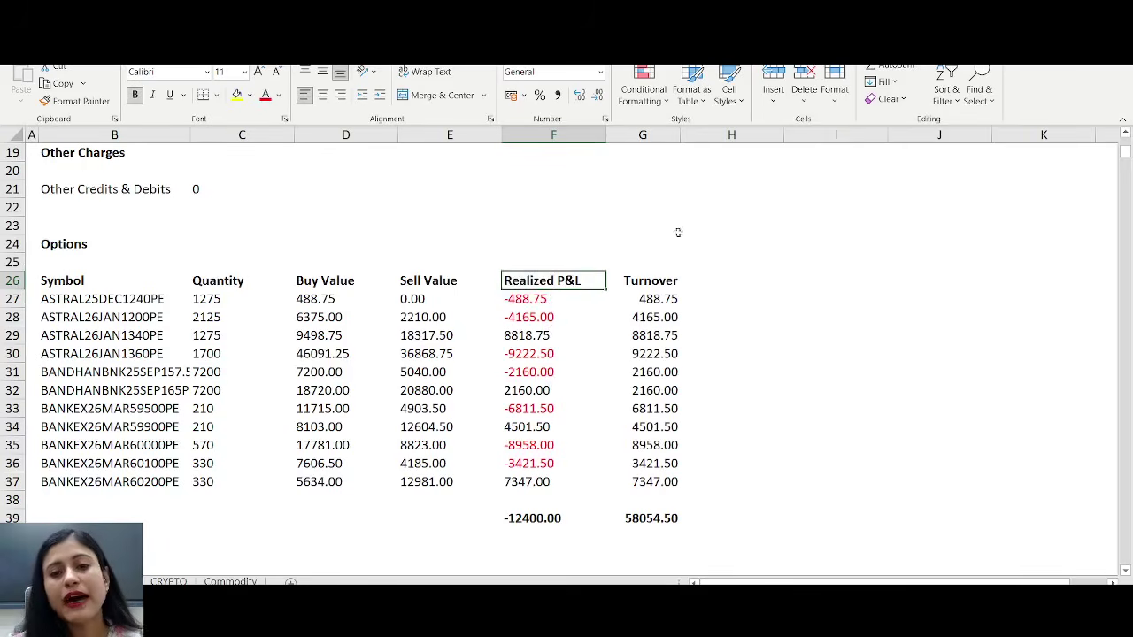
left_click(644, 136)
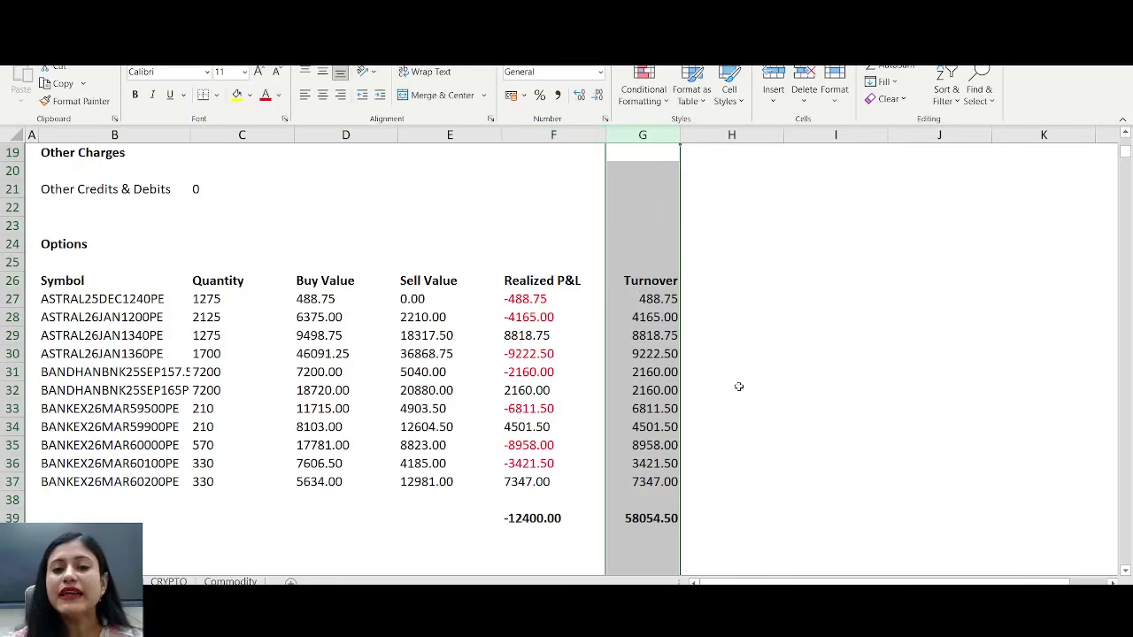
left_click(735, 346)
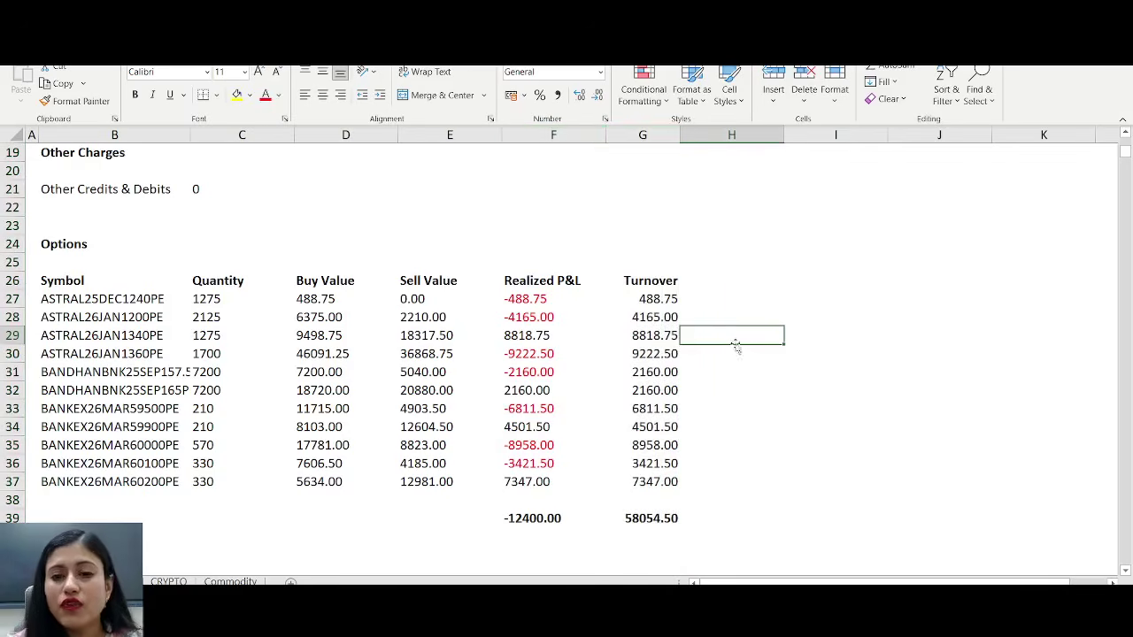
- Compare buy, sell and realized P&L rows, showing turnover equals the unsigned P&L (8818.75, 4165.00)
left_click(544, 135)
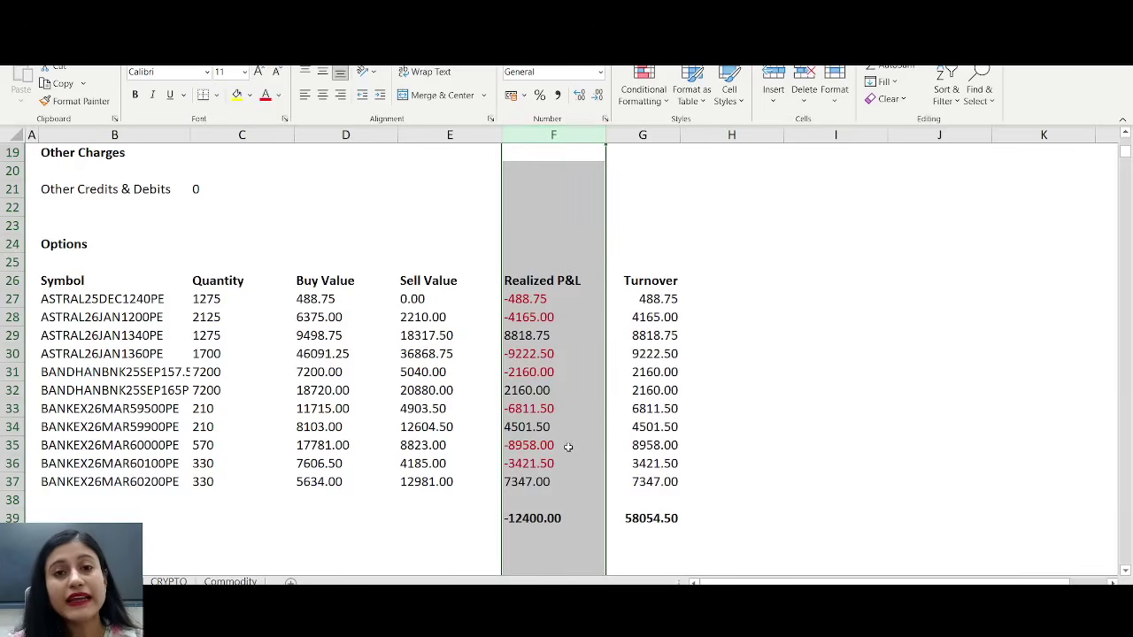
left_click(573, 375)
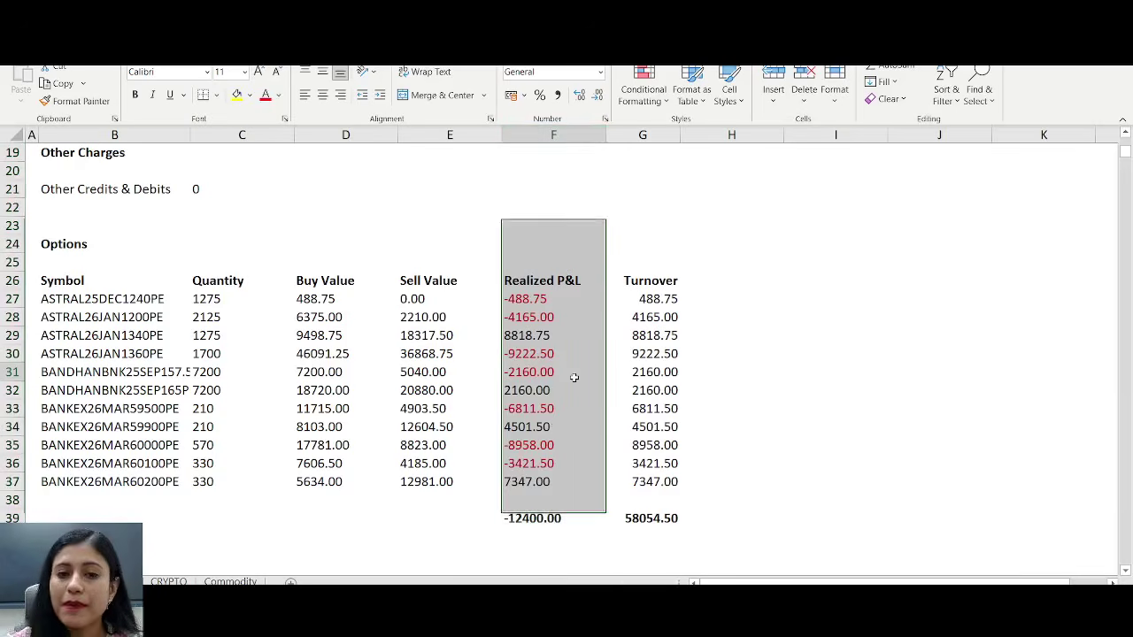
key("Up")
key("Up")
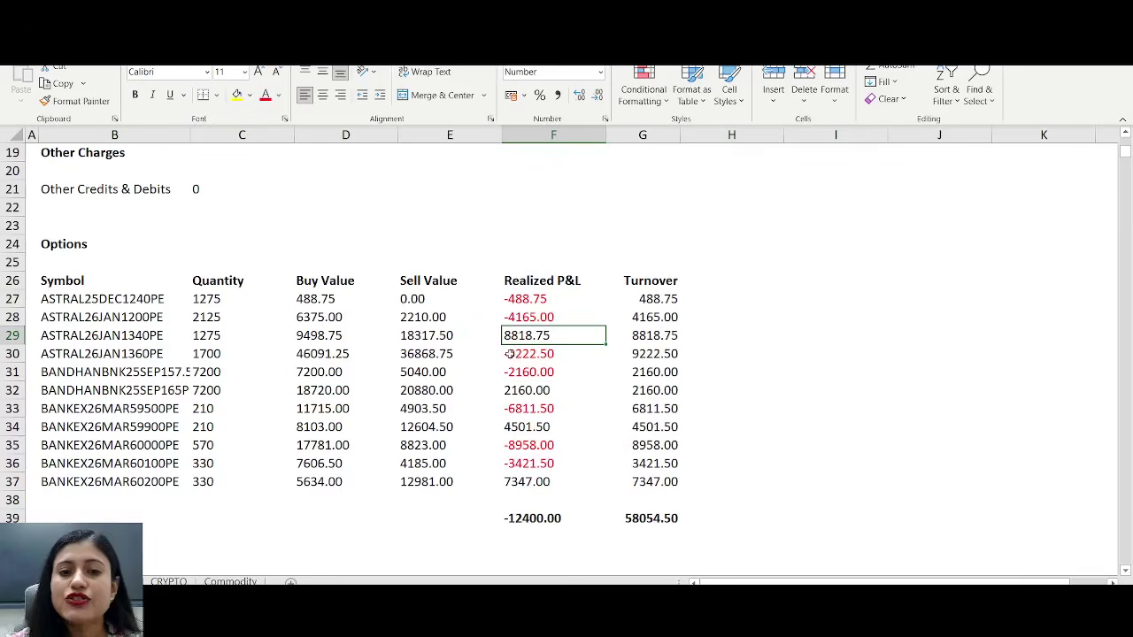
left_click(441, 335)
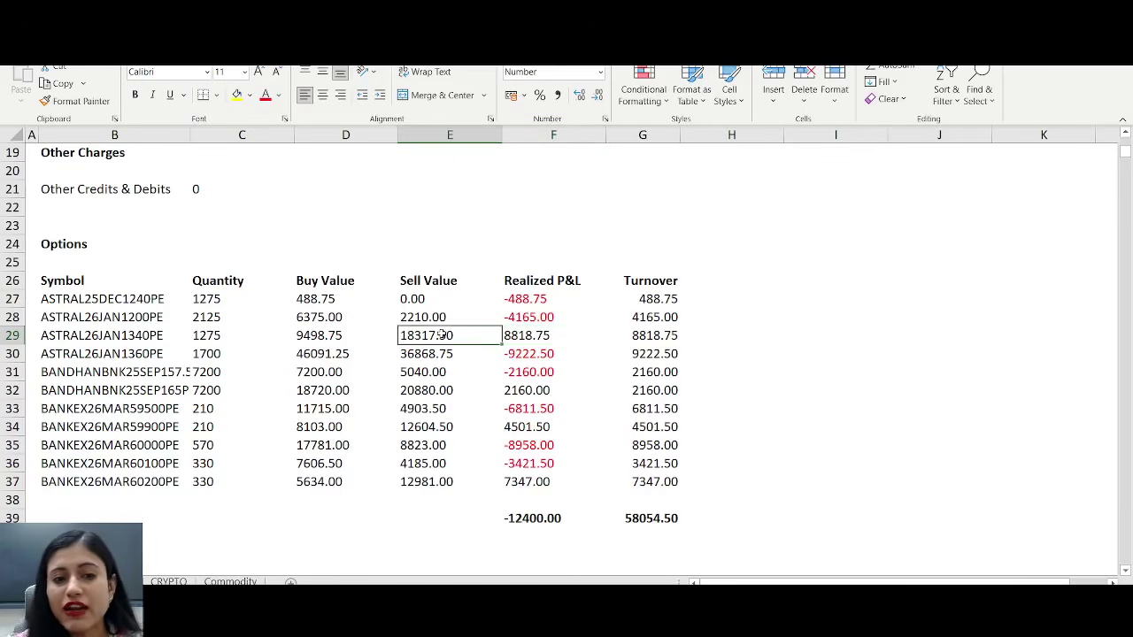
left_click(316, 334)
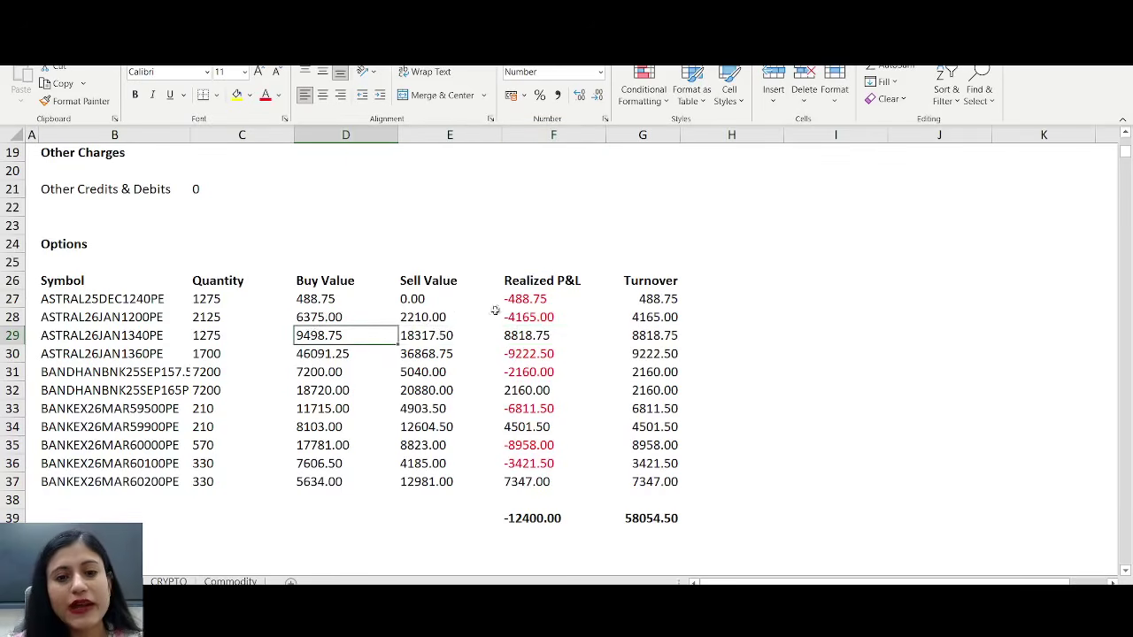
left_click(534, 336)
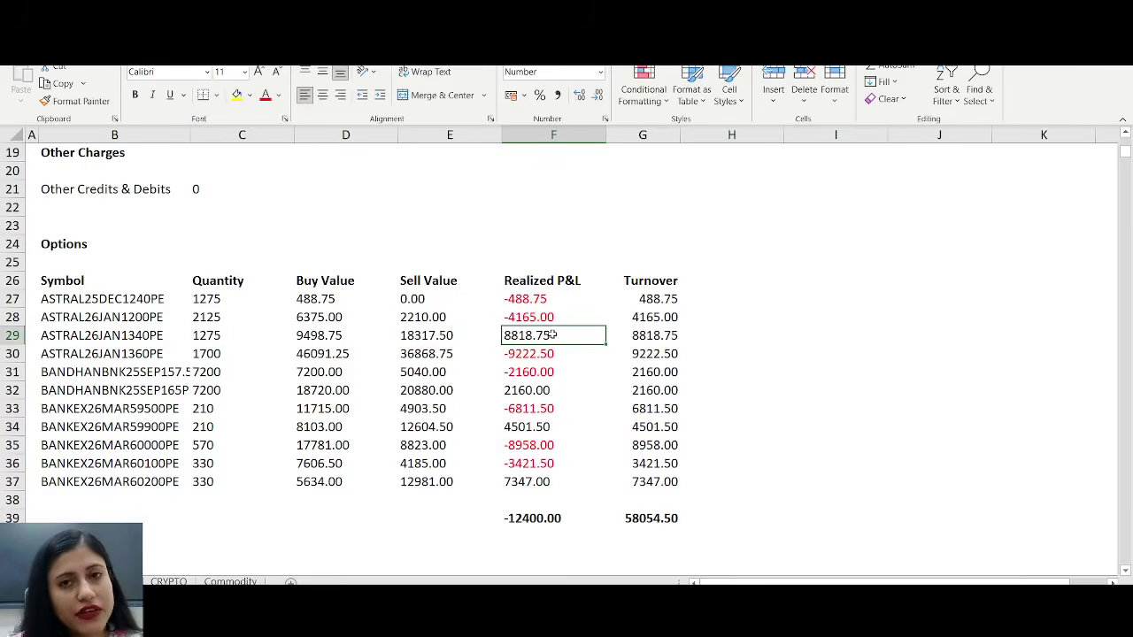
left_click(649, 335)
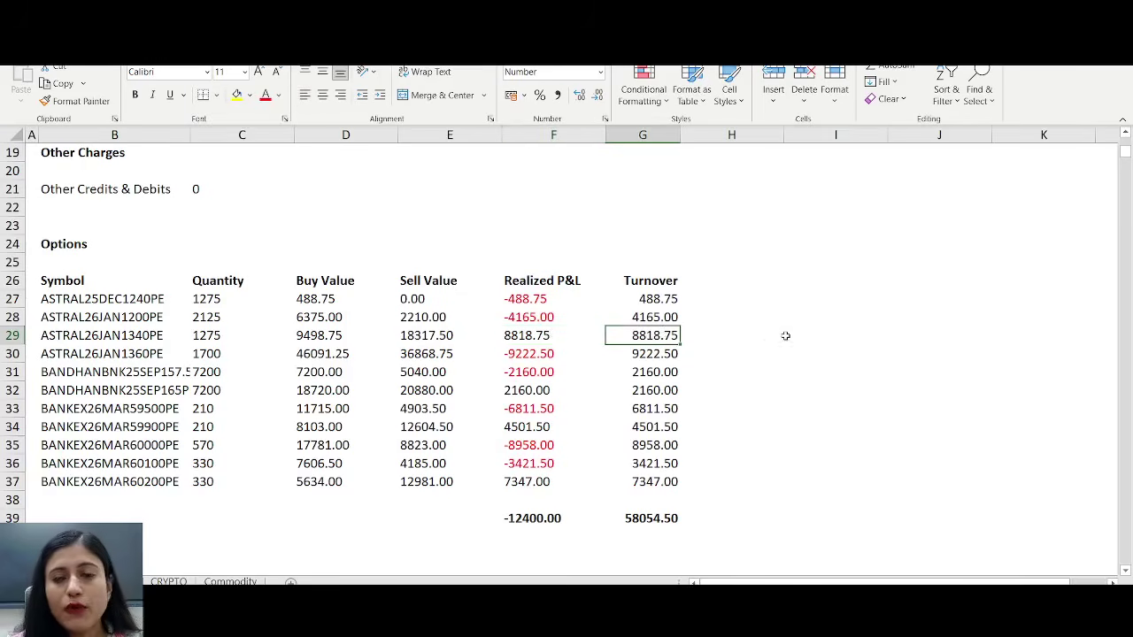
left_click(541, 317)
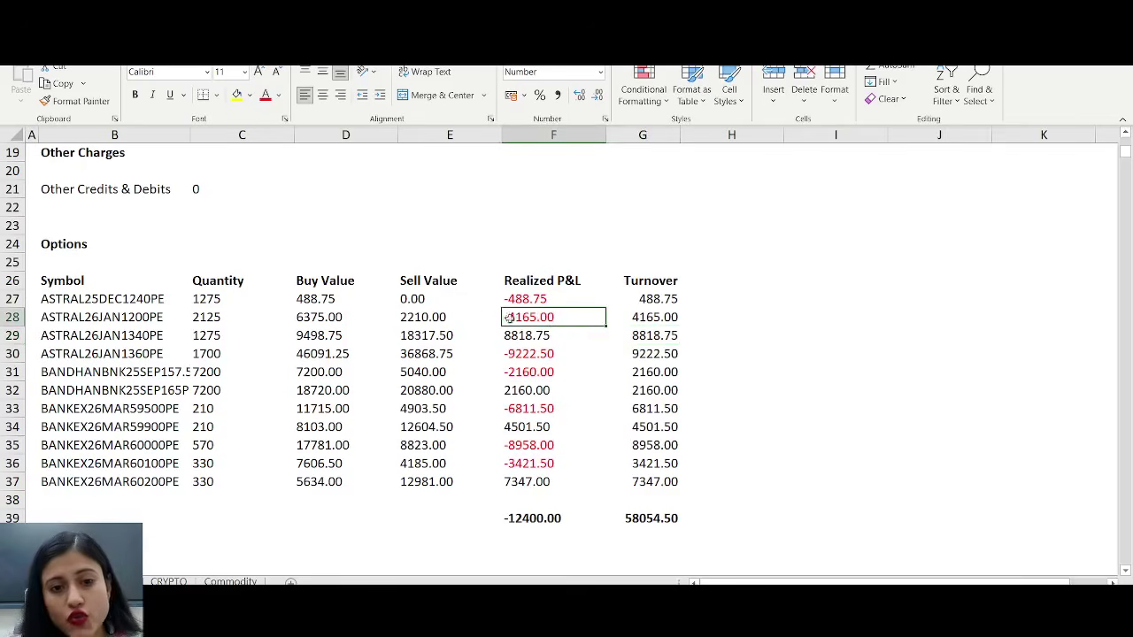
left_click(436, 318)
left_click(358, 319)
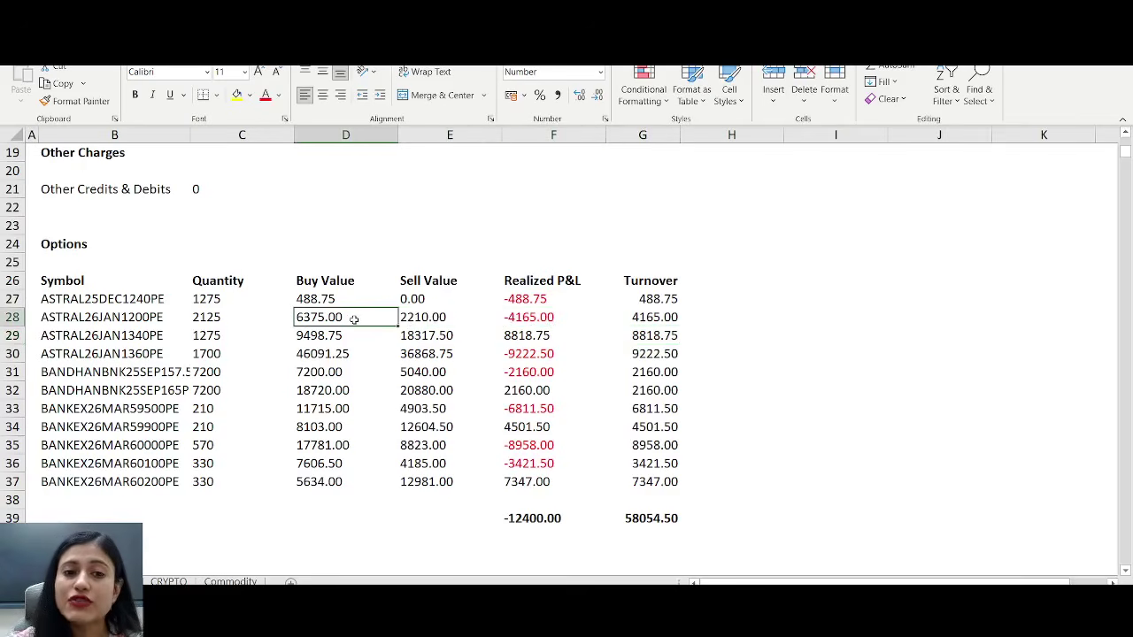
left_click(550, 317)
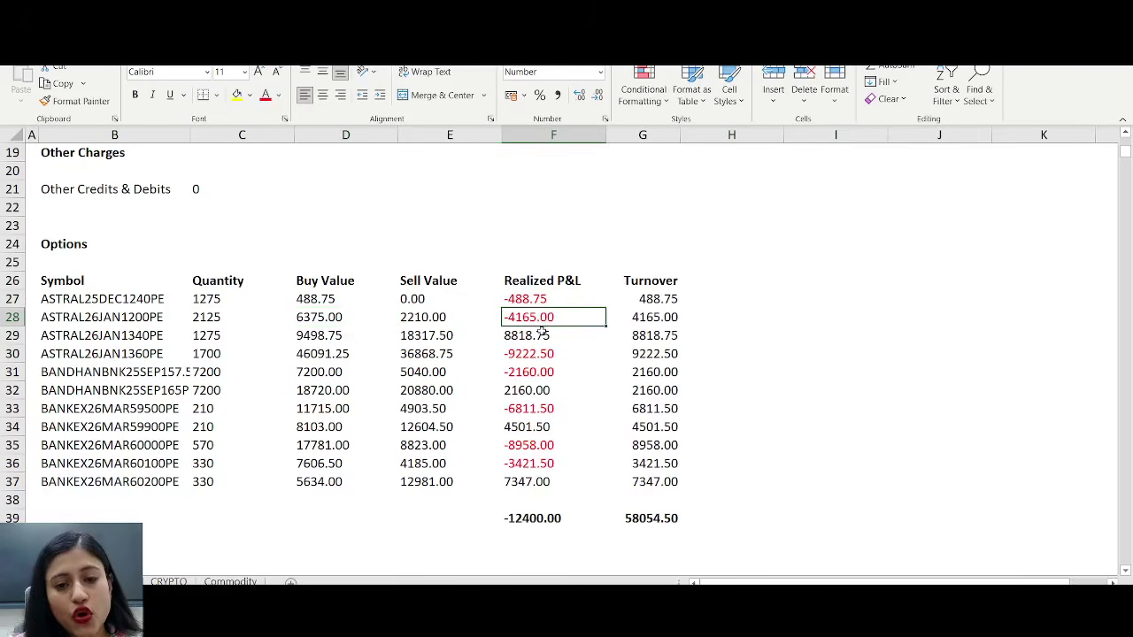
left_click(656, 314)
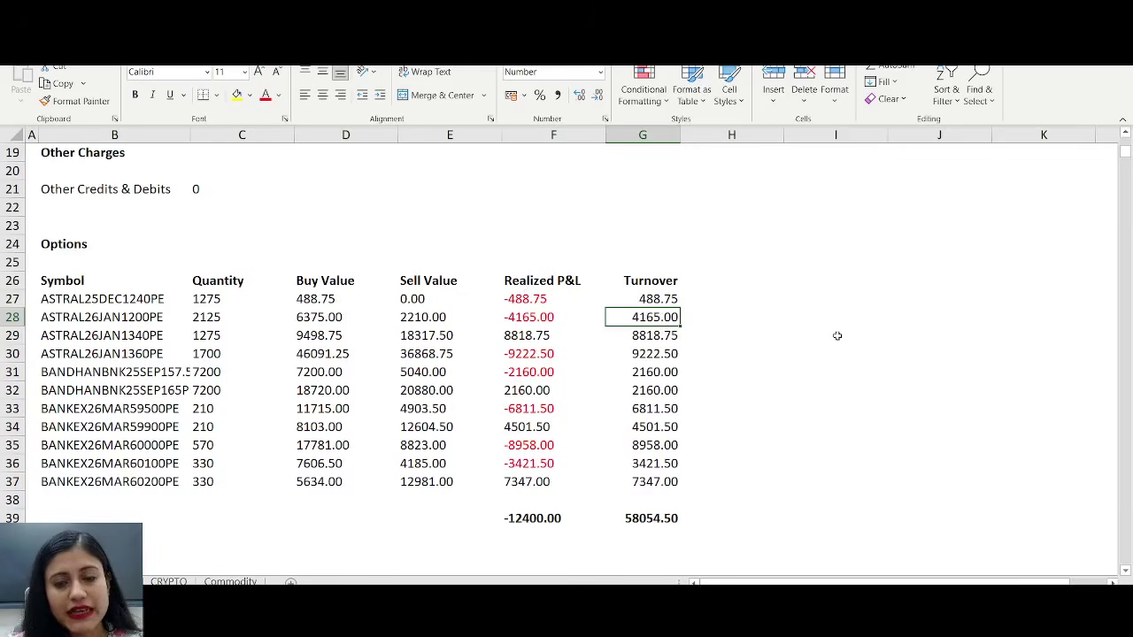
left_click(665, 135)
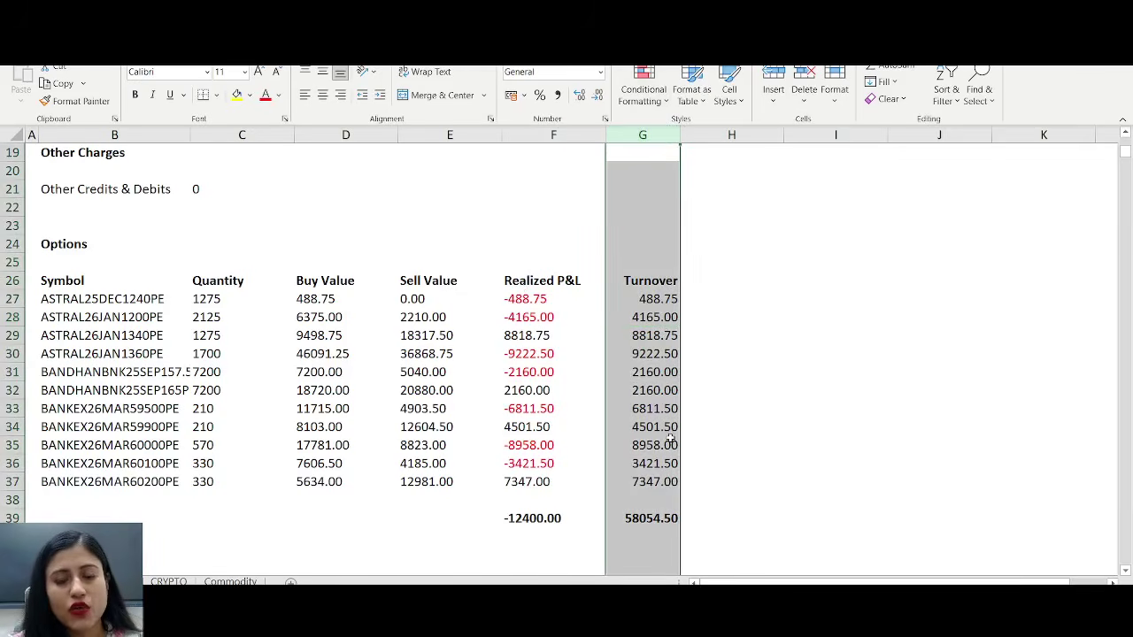
- Enter =ABS(F27) in H27 and confirm it returns 488.7496 beside the first turnover
left_click(723, 303)
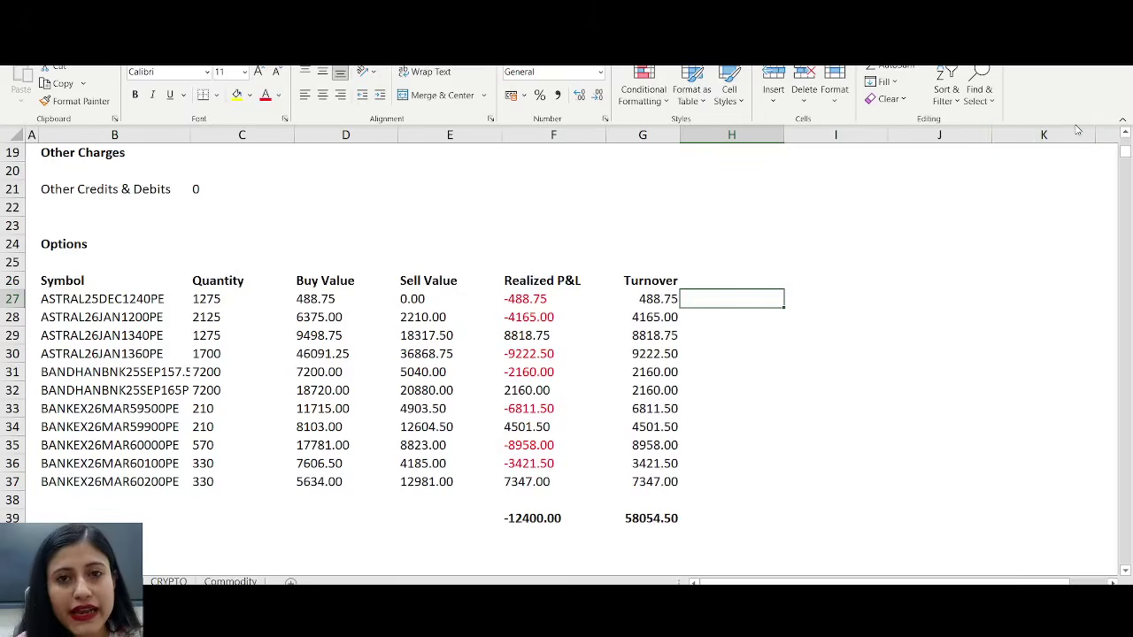
type("=ABS")
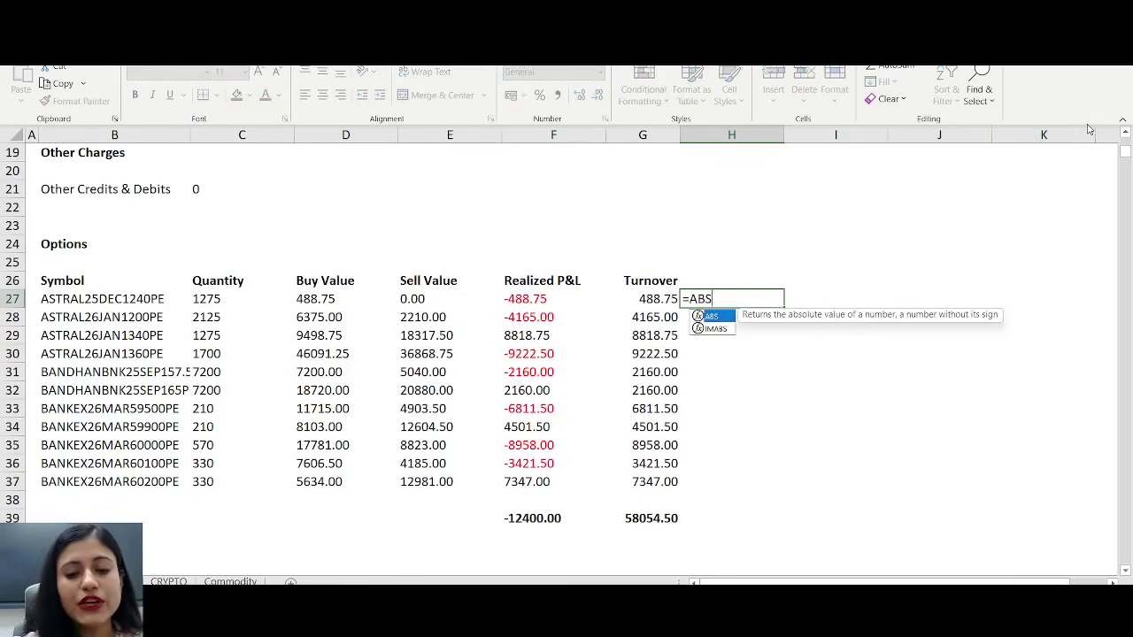
type("(")
key("Left")
key("Left")
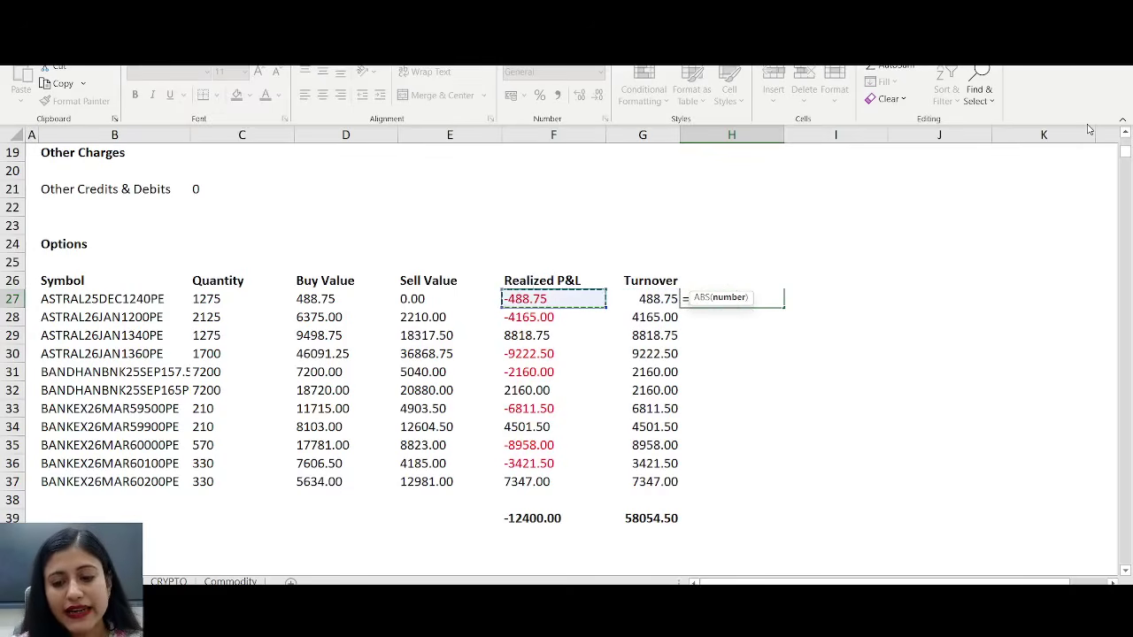
type(")")
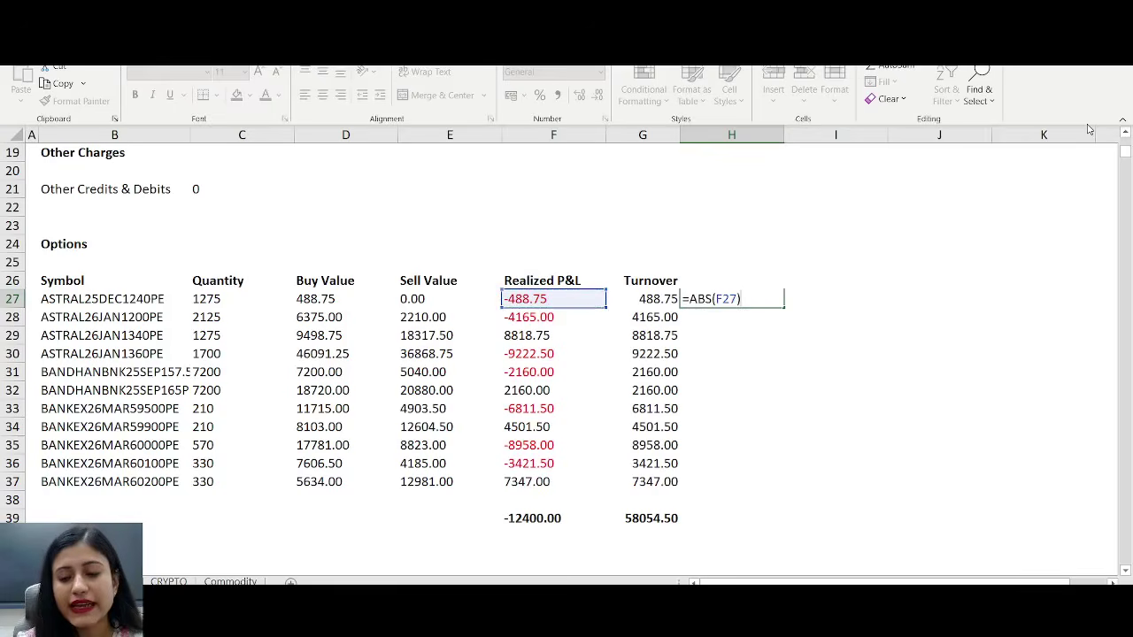
key("Return")
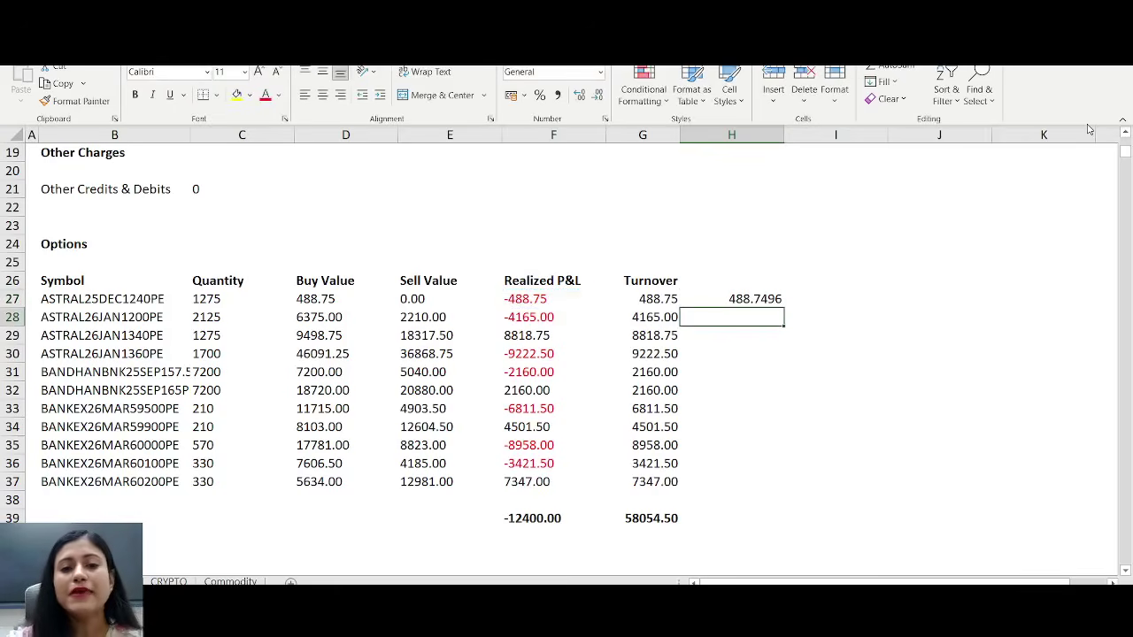
left_click(526, 301)
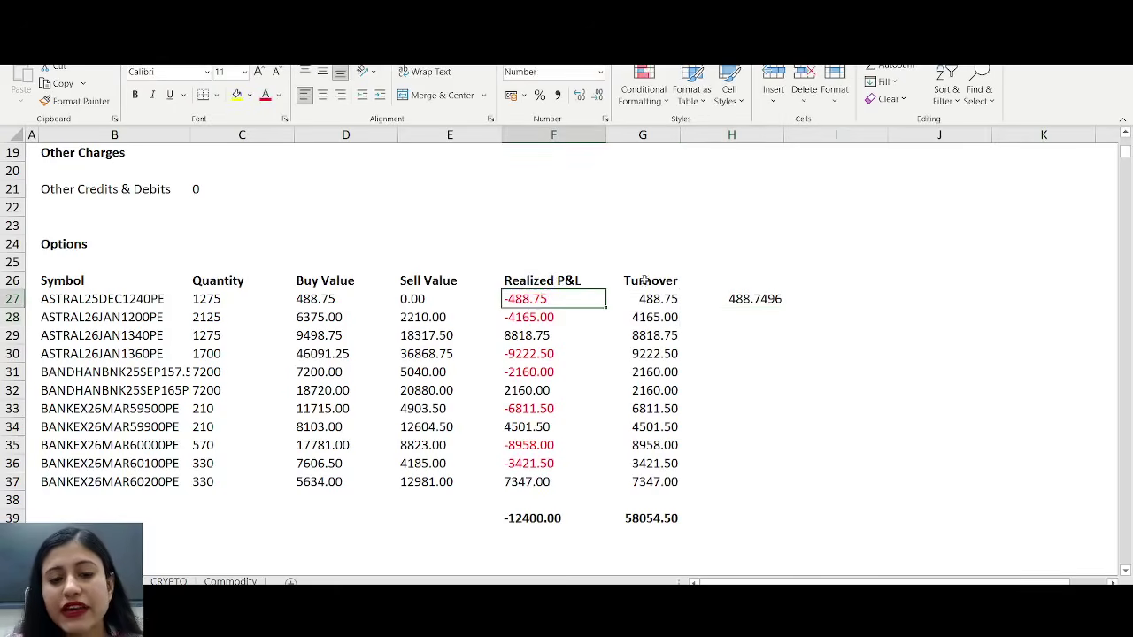
left_click(763, 295)
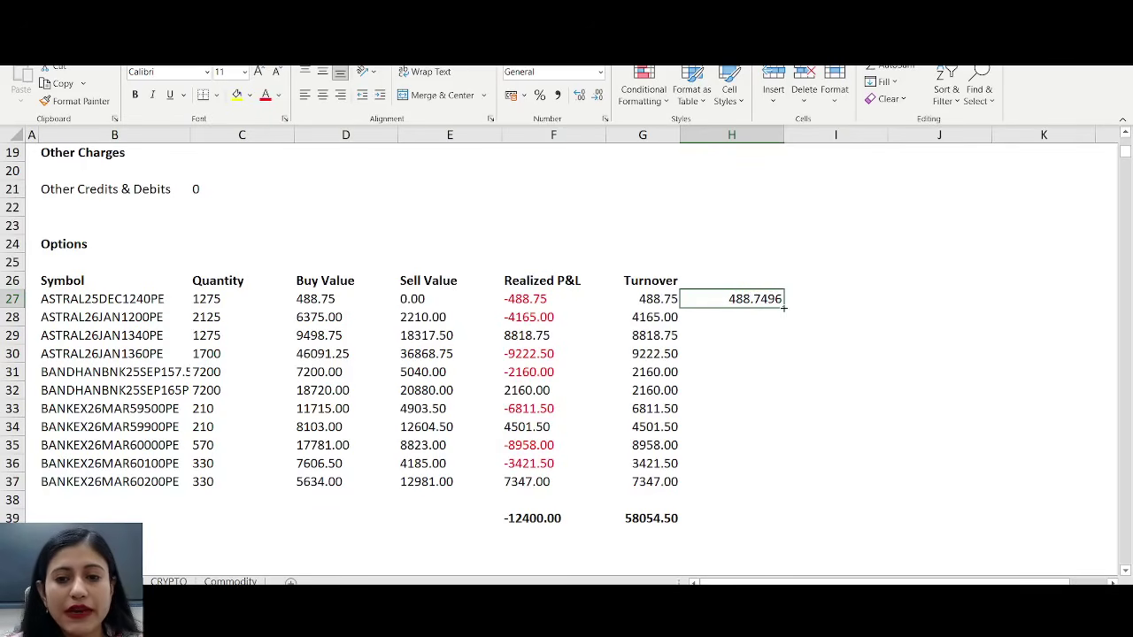
- Fill the check formula down to row 37, AutoSum it into H39 and compare with G39's turnover total
left_click_drag(784, 308, 769, 486)
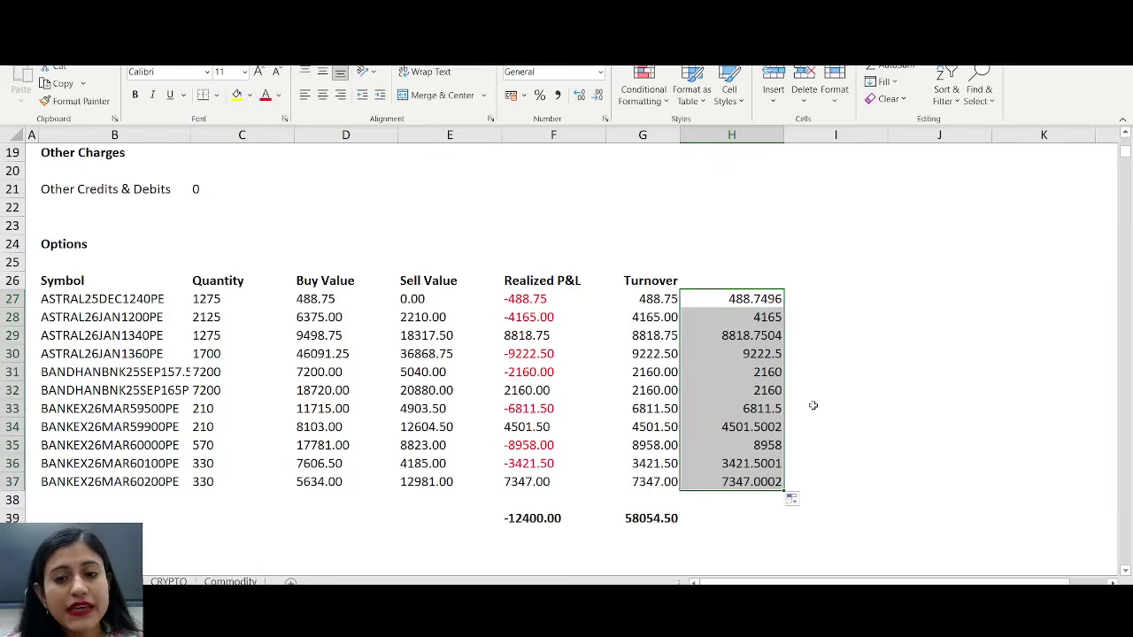
left_click(865, 412)
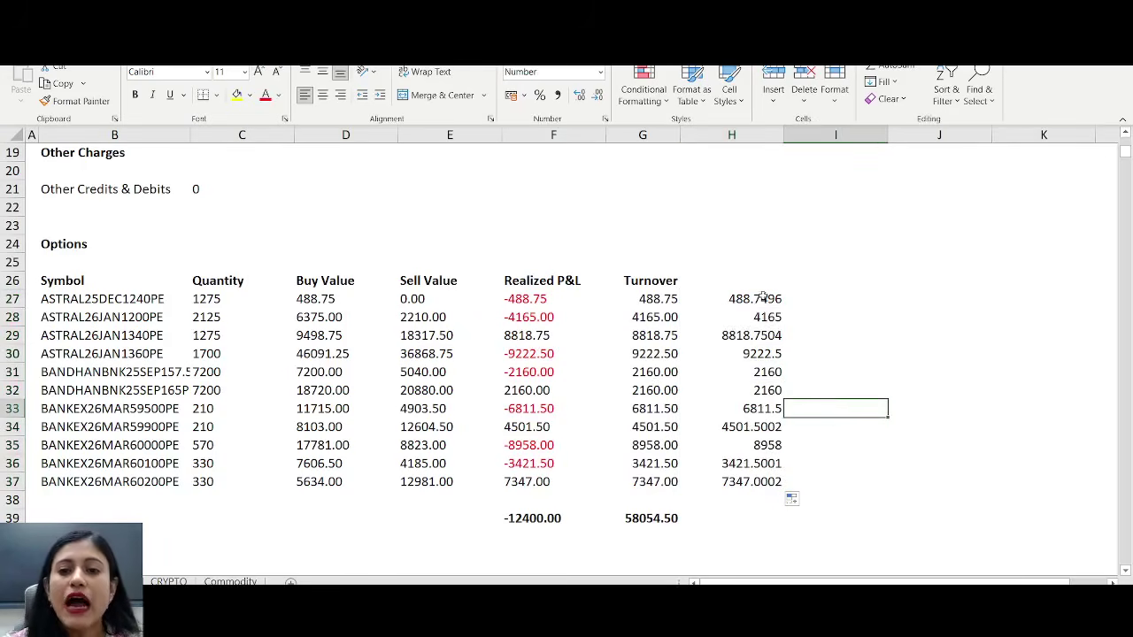
left_click_drag(763, 301, 762, 516)
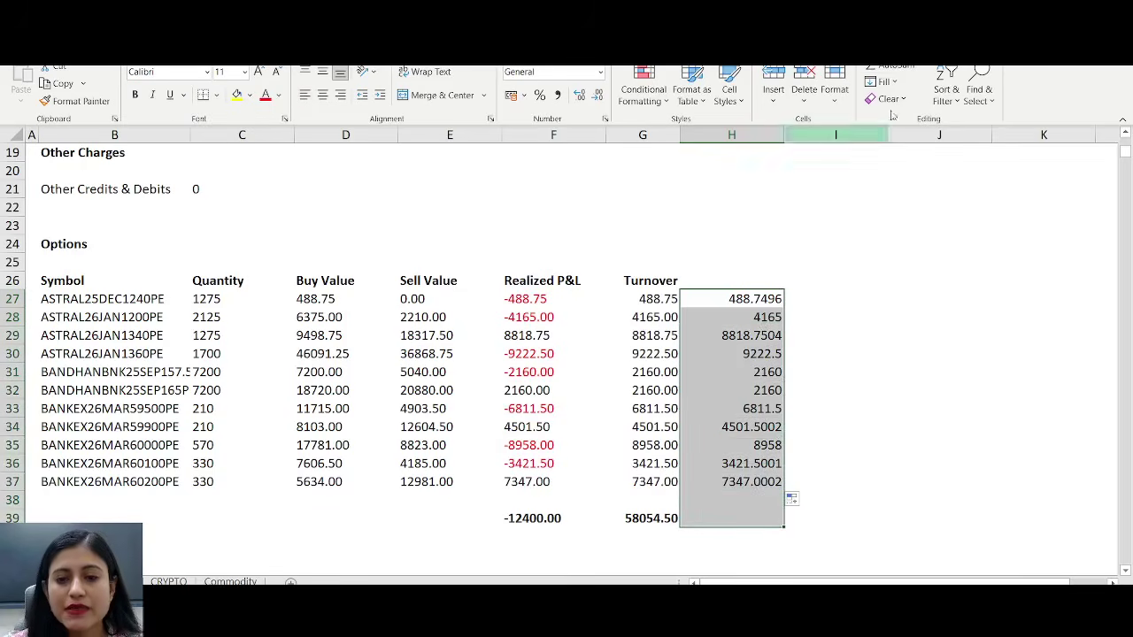
left_click(893, 69)
left_click(842, 425)
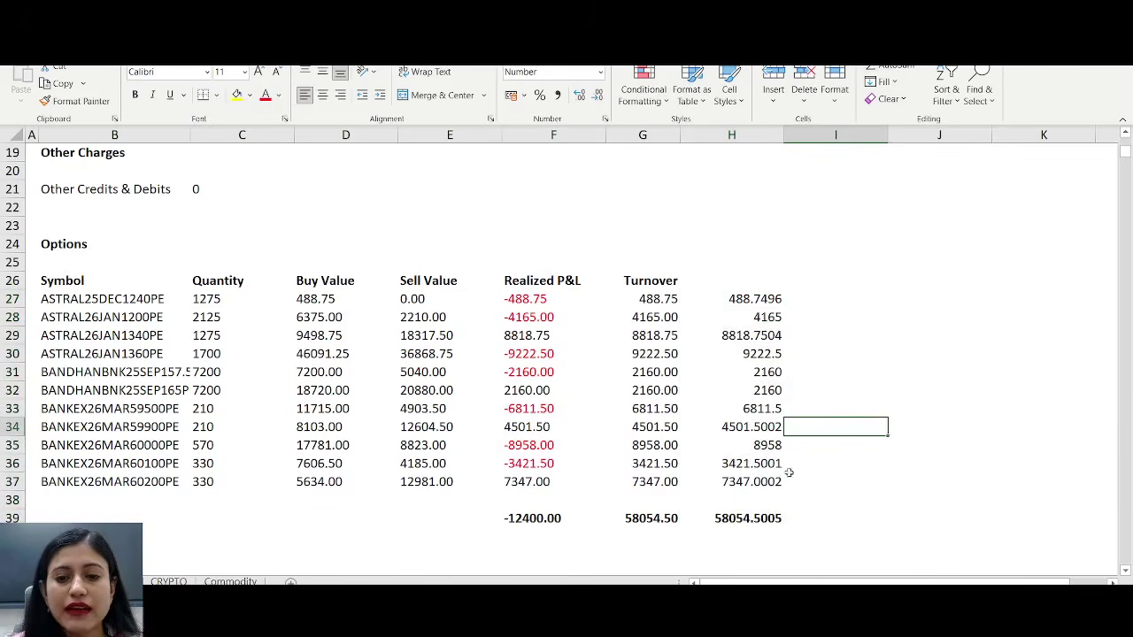
left_click(776, 483)
left_click(753, 506)
left_click(764, 518)
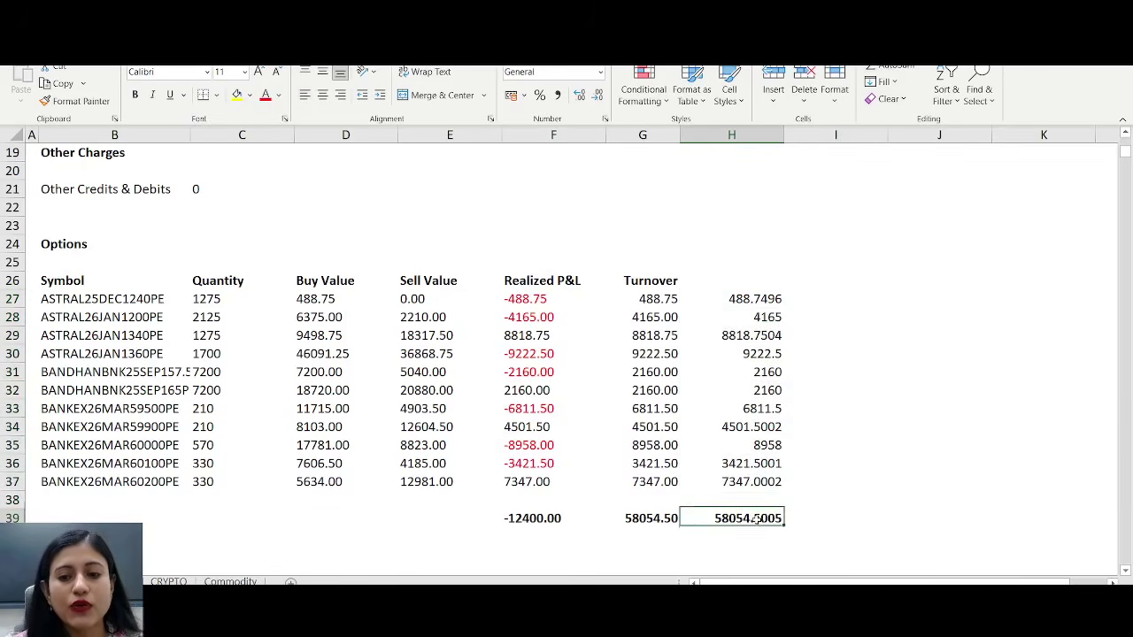
left_click(629, 517)
left_click(767, 522)
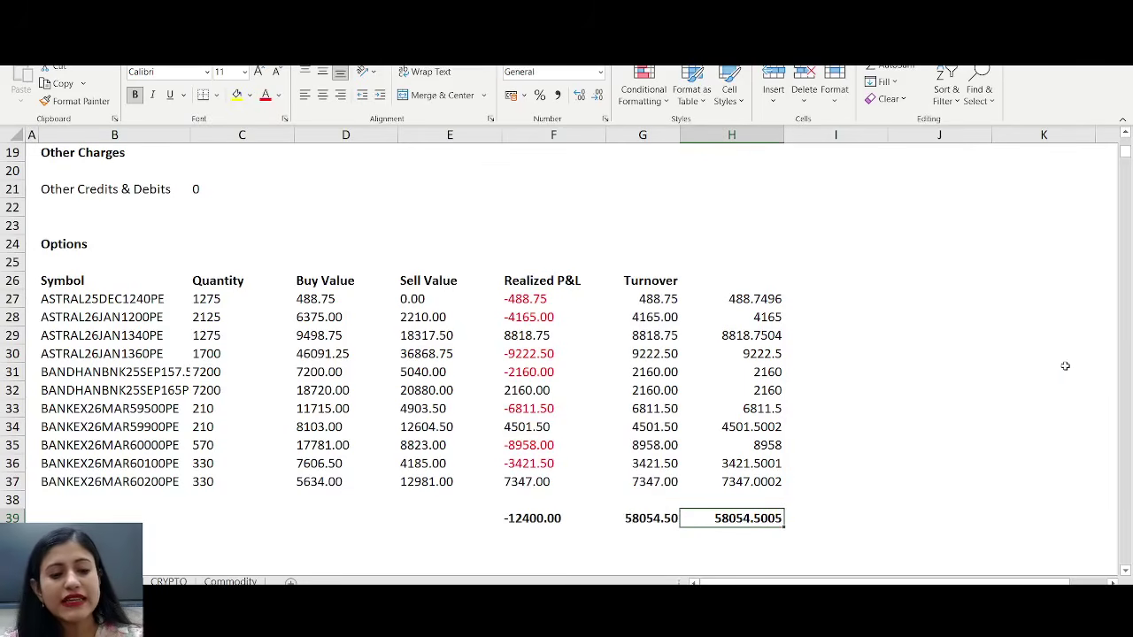
- Remove the temporary check values from column H
key("ctrl+z")
key("ctrl+z")
key("ctrl+z")
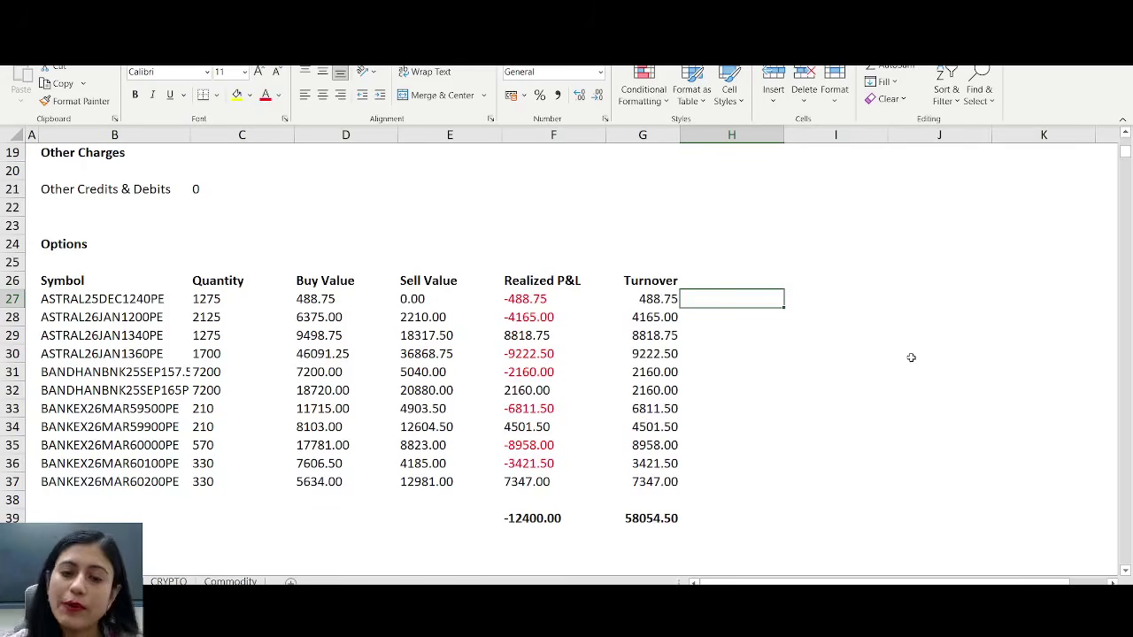
left_click(806, 372)
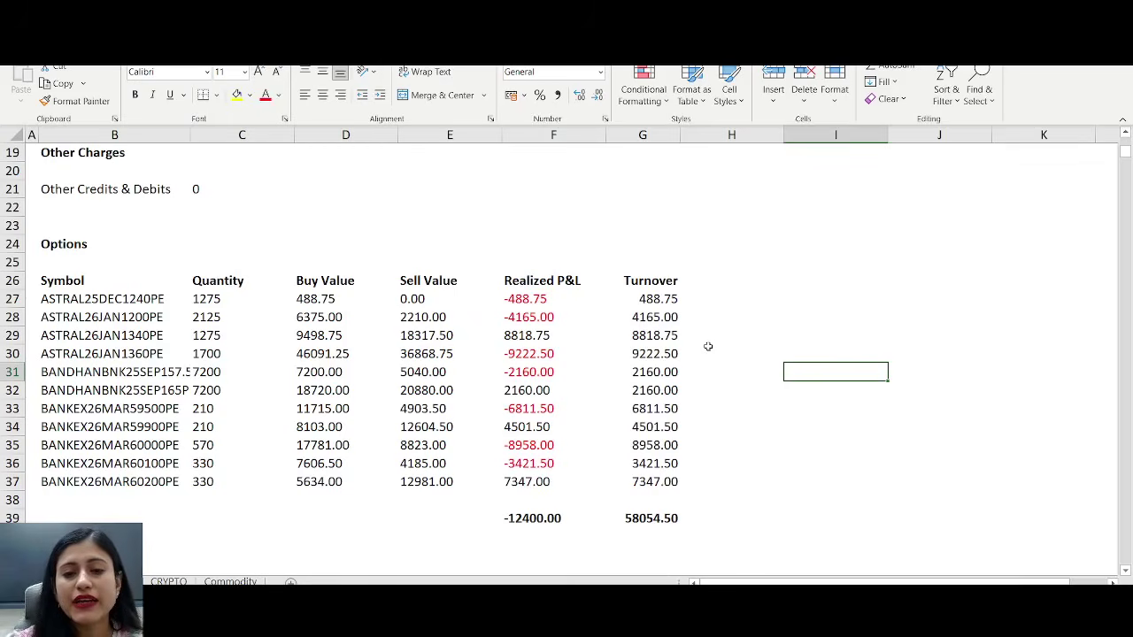
scroll(708, 345, "down", 4)
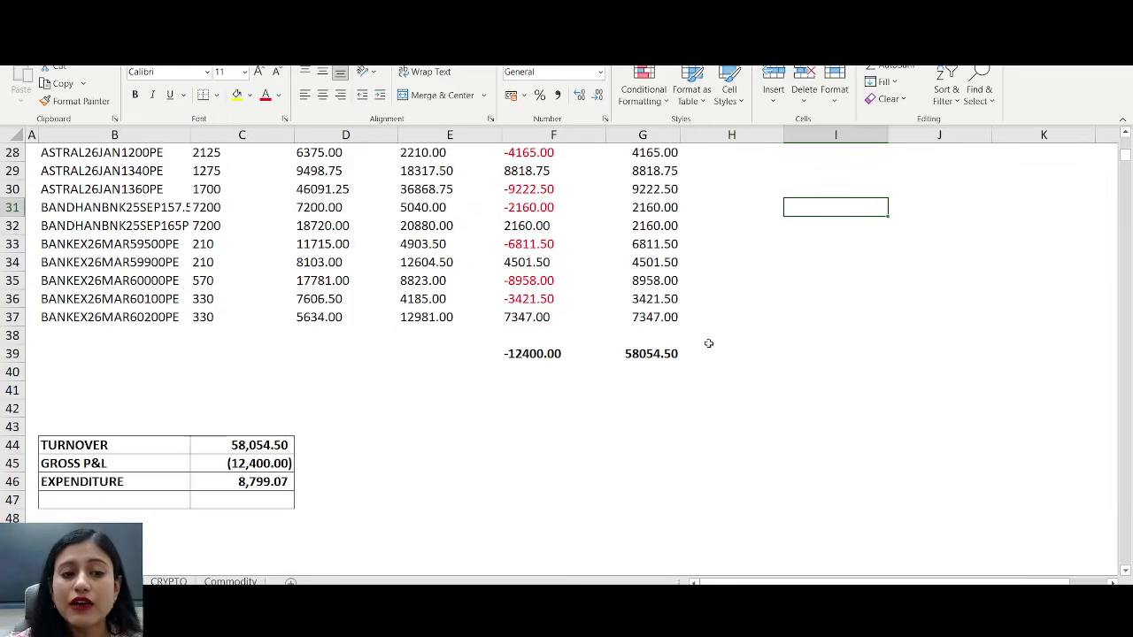
left_click(644, 281)
left_click(671, 300)
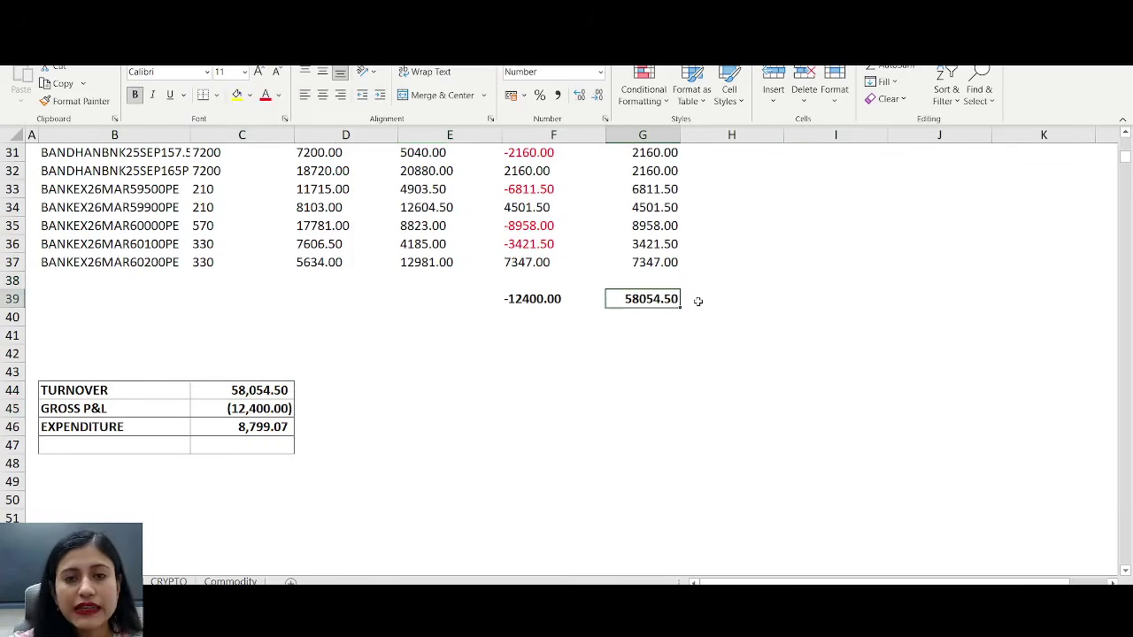
left_click(276, 389)
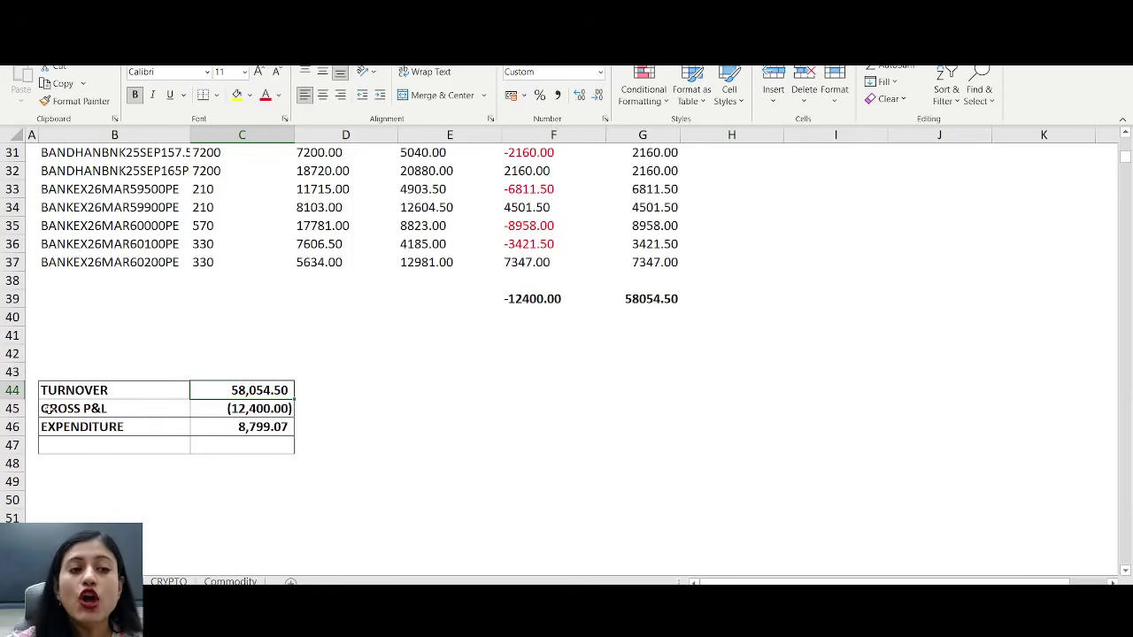
left_click(12, 408)
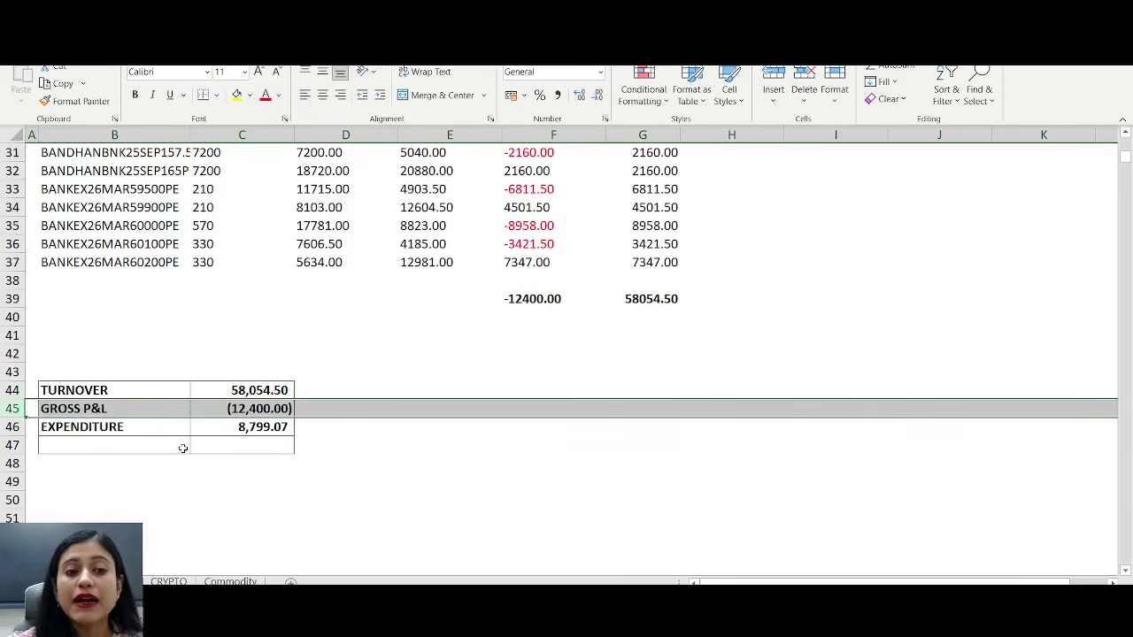
scroll(501, 309, "up", 3)
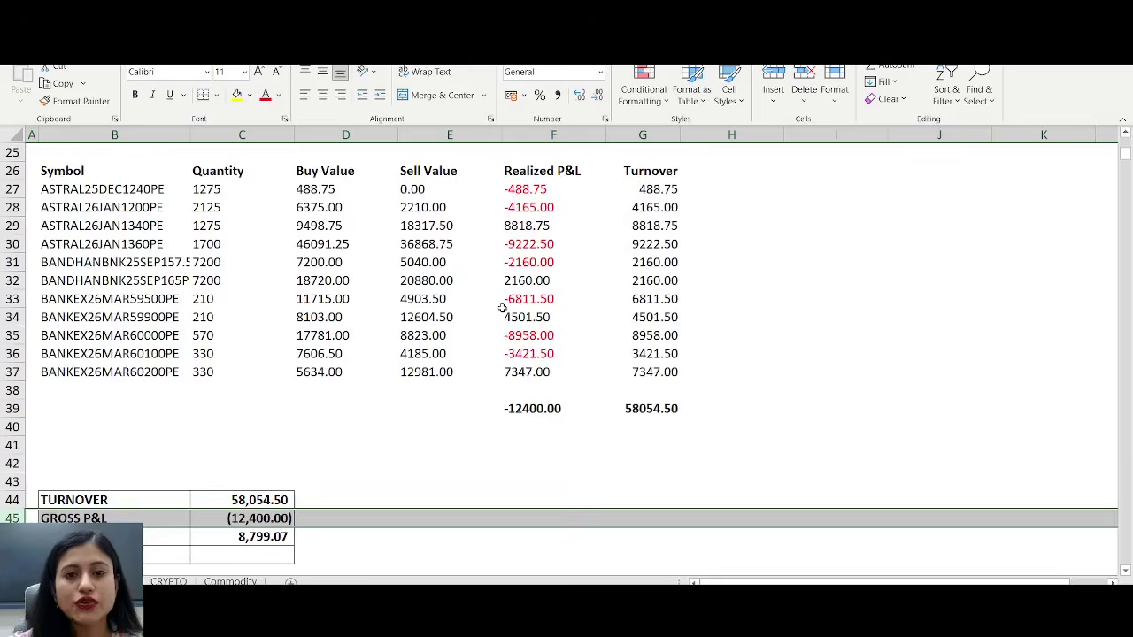
left_click_drag(531, 245, 519, 460)
left_click(531, 462)
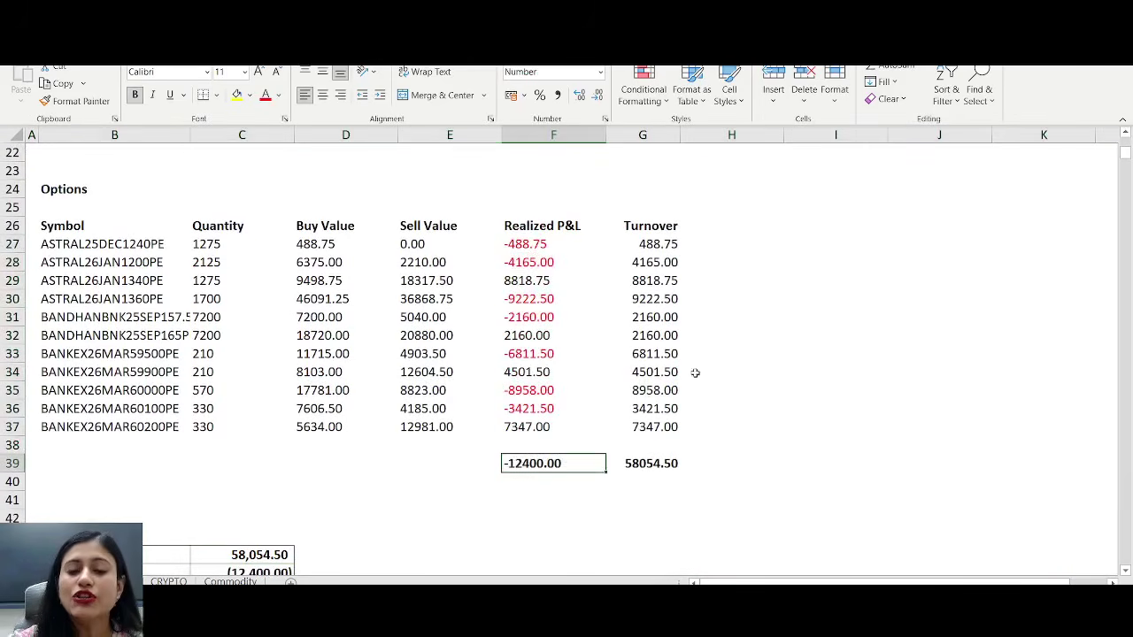
scroll(697, 370, "down", 1)
scroll(697, 370, "down", 1)
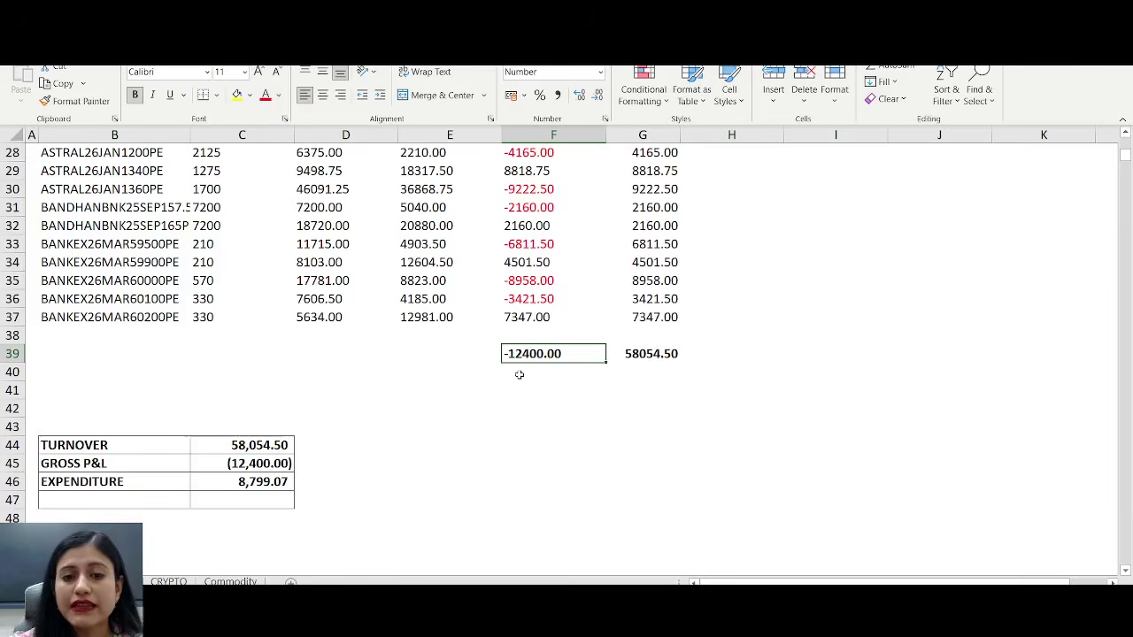
left_click(247, 456)
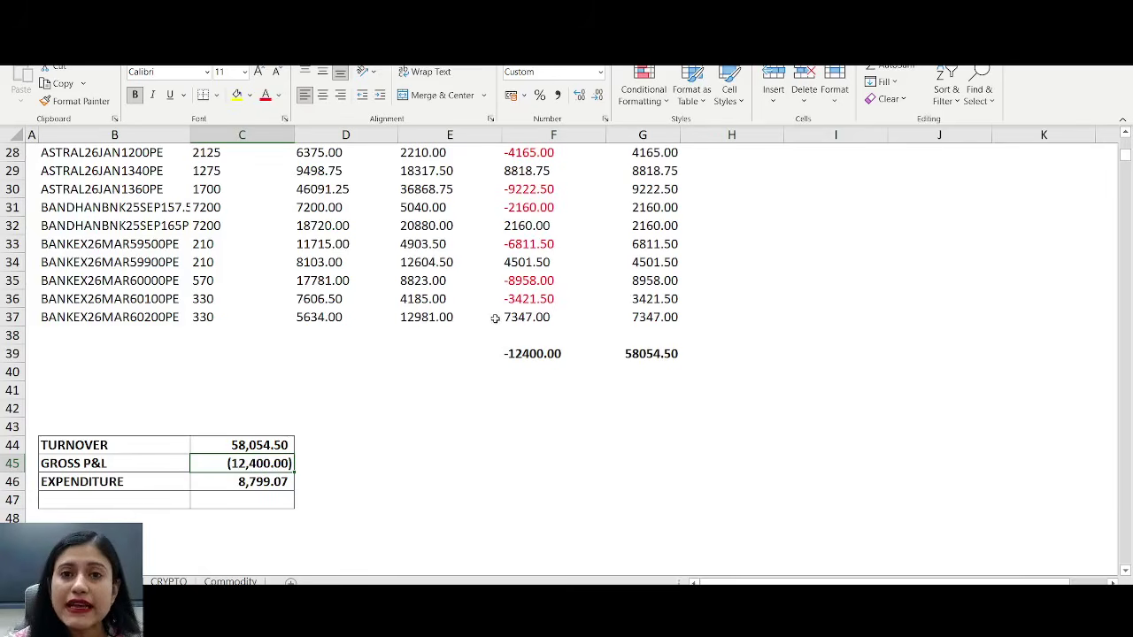
scroll(492, 313, "up", 8)
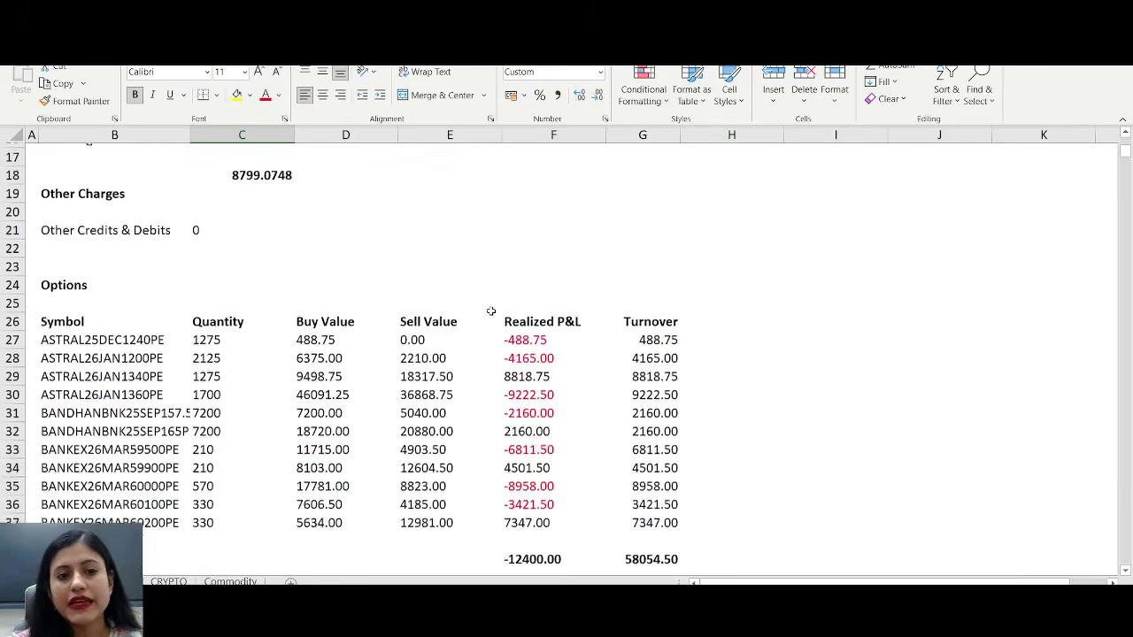
left_click(237, 408)
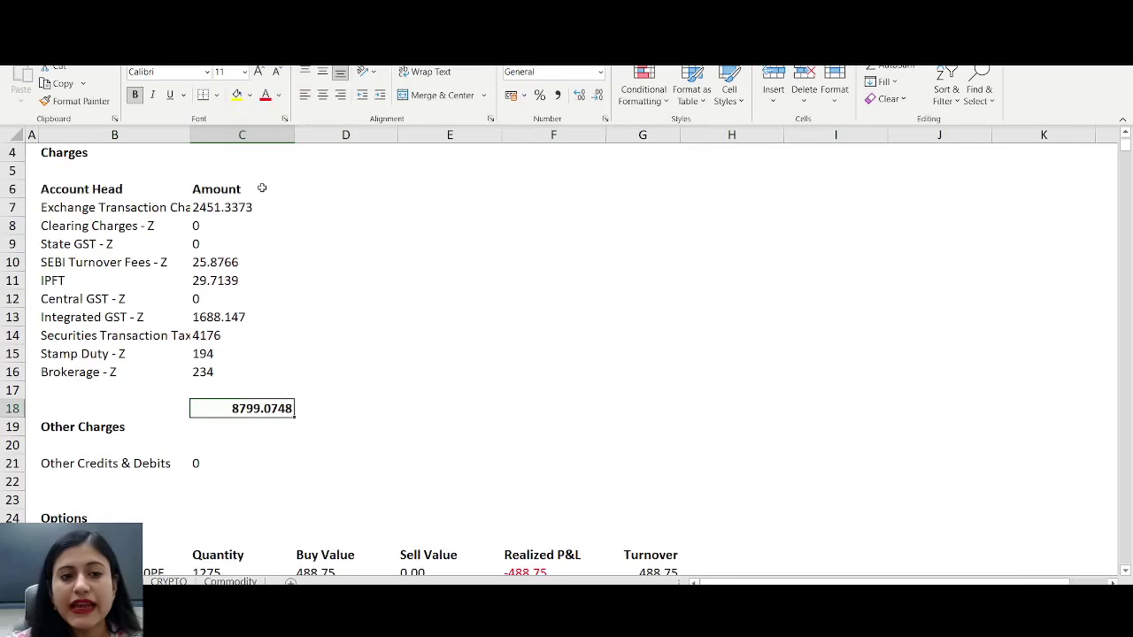
left_click_drag(235, 204, 256, 408)
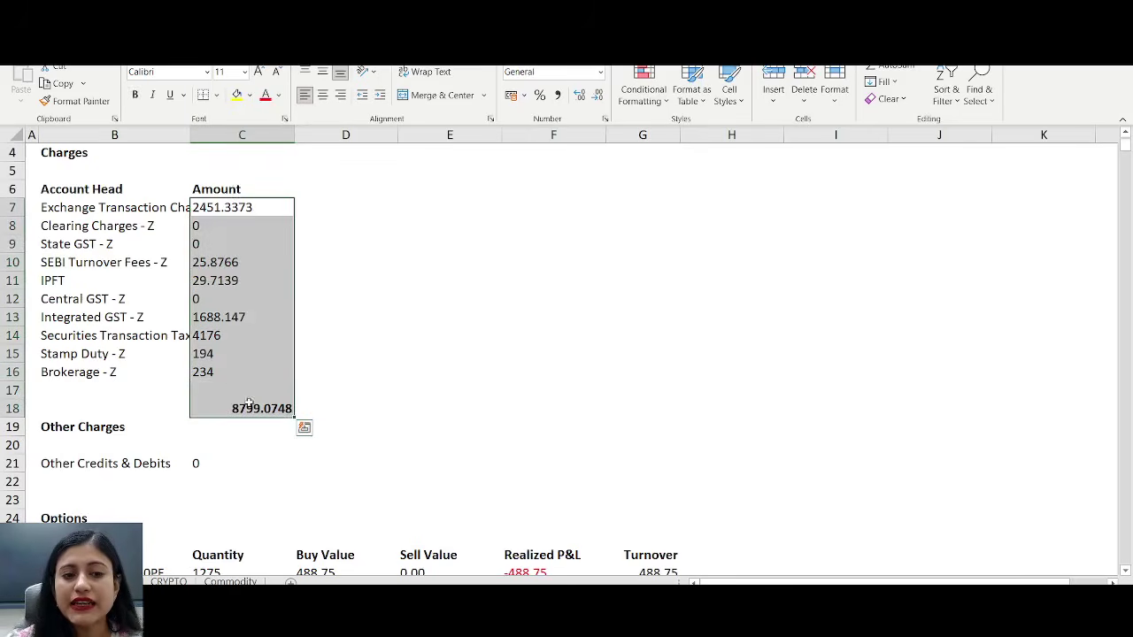
left_click(259, 406)
scroll(528, 317, "down", 9)
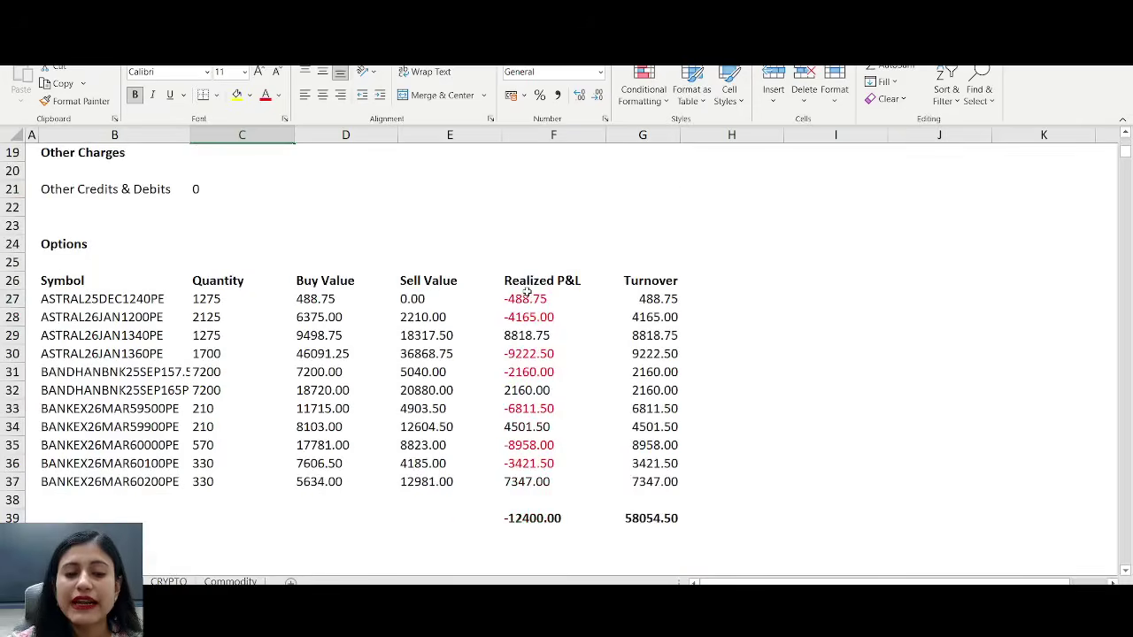
left_click(232, 427)
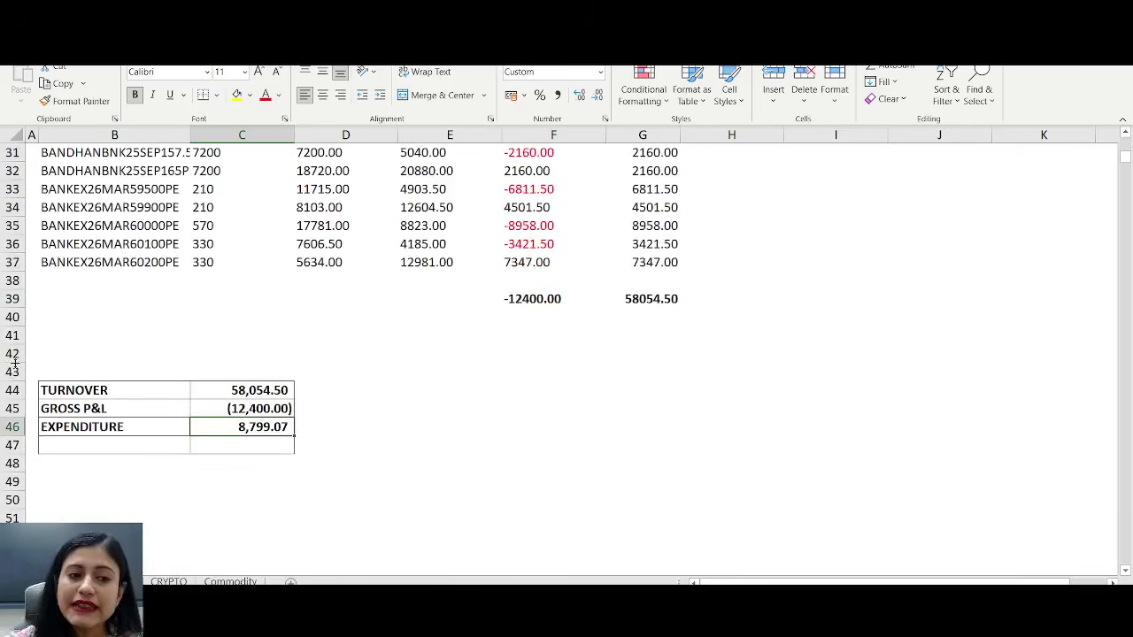
left_click_drag(40, 359, 357, 468)
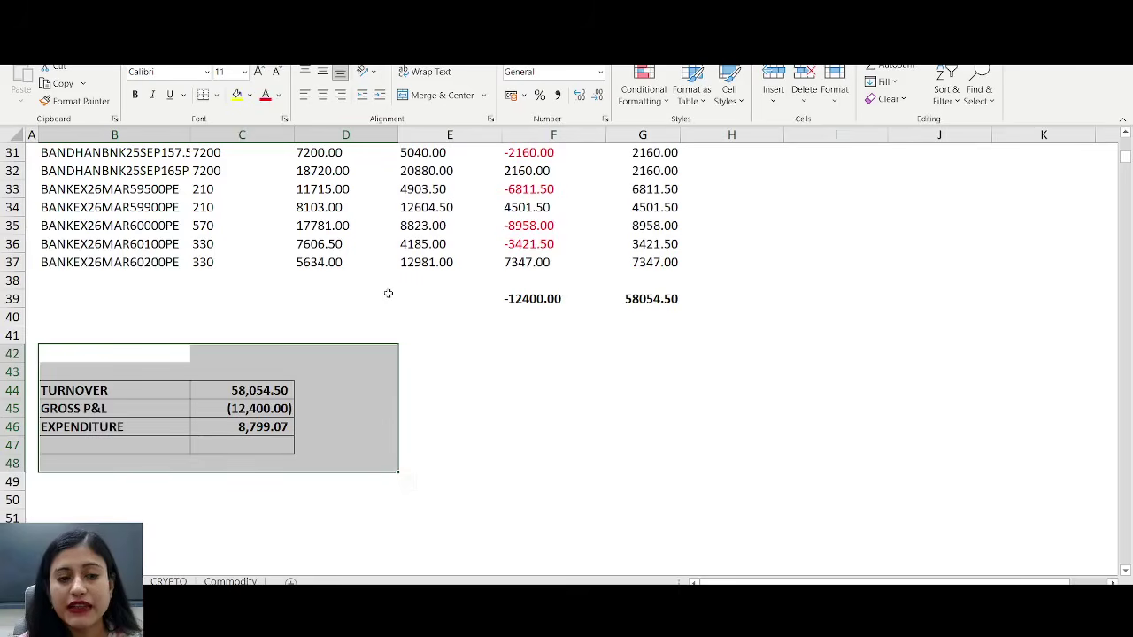
left_click(496, 463)
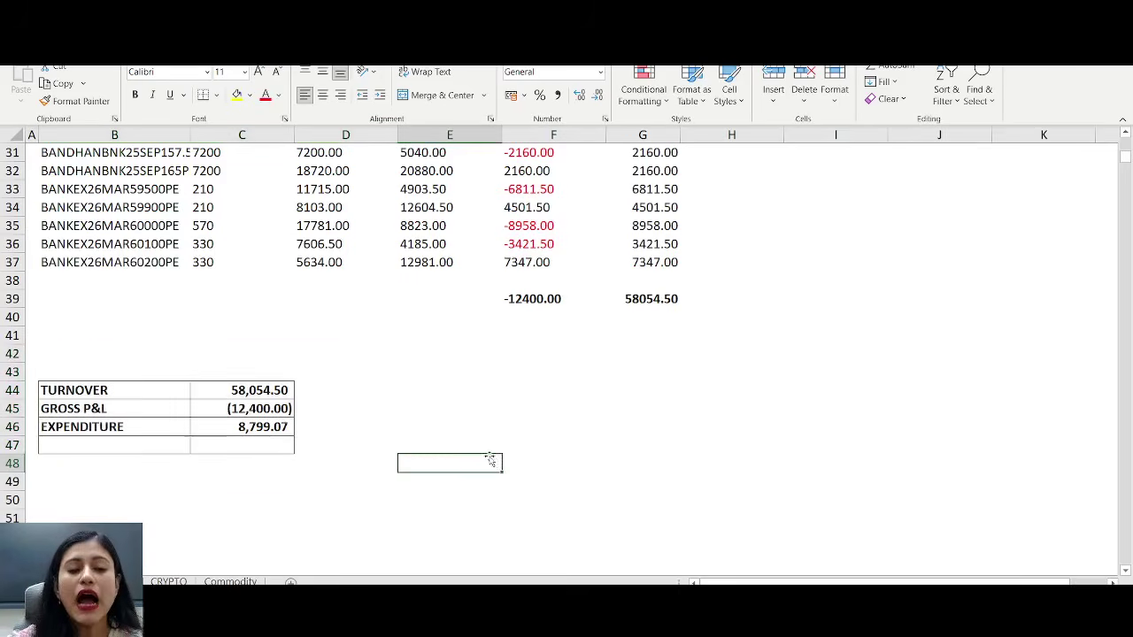
left_click(8, 409)
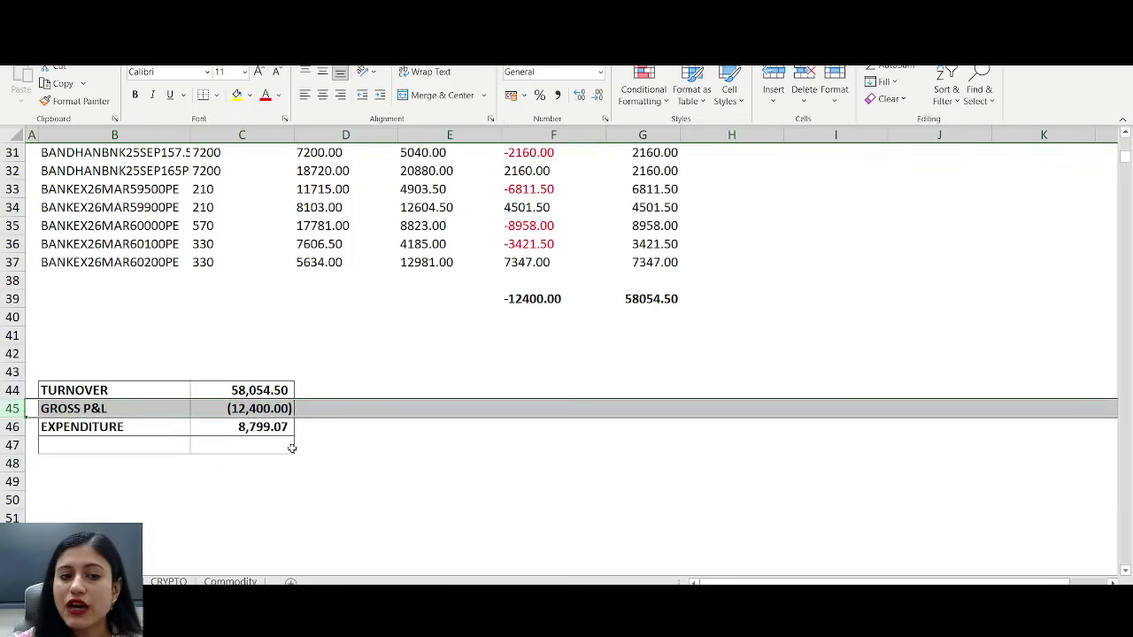
left_click(9, 427)
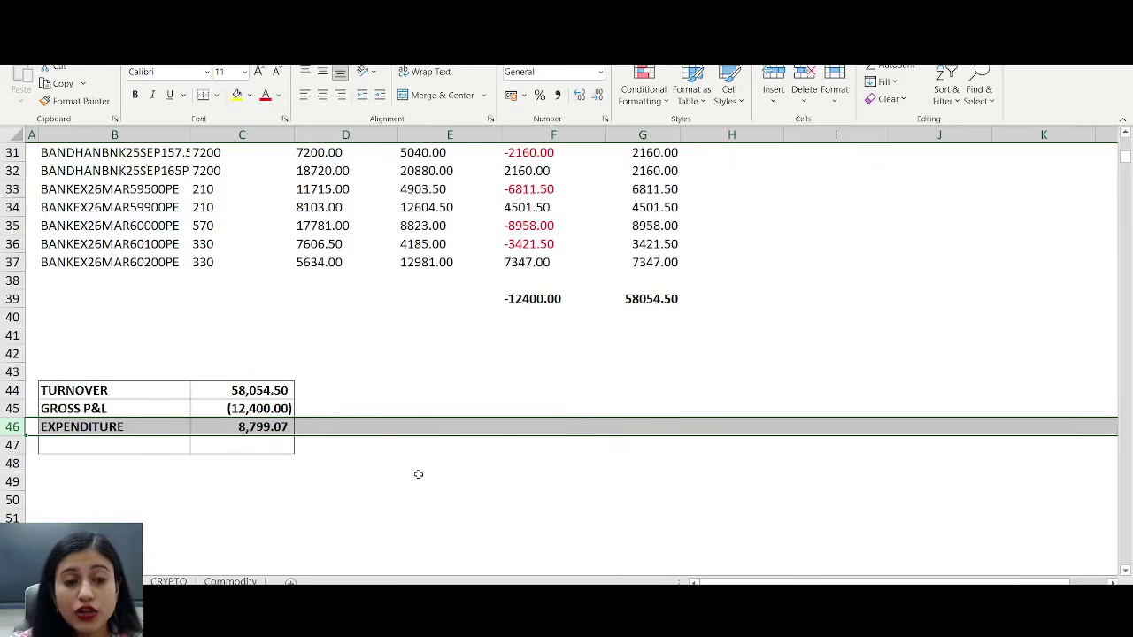
left_click(389, 457)
- Enter =C45-C46 in D47 so Gross P&L minus Expenditure shows -21,199.07
left_click(366, 440)
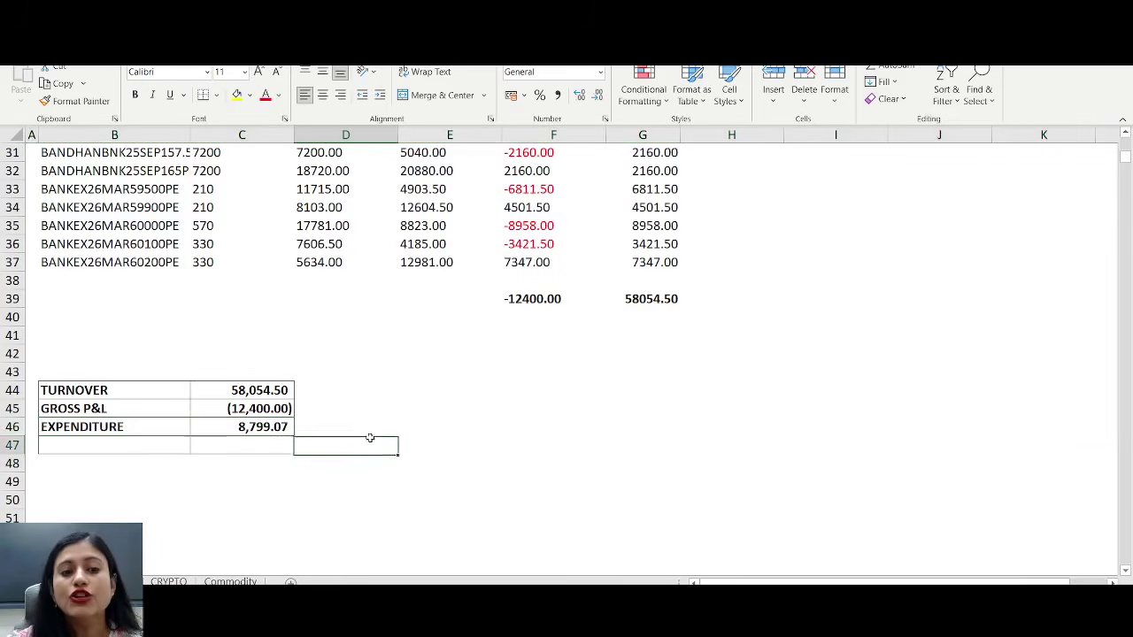
type("=")
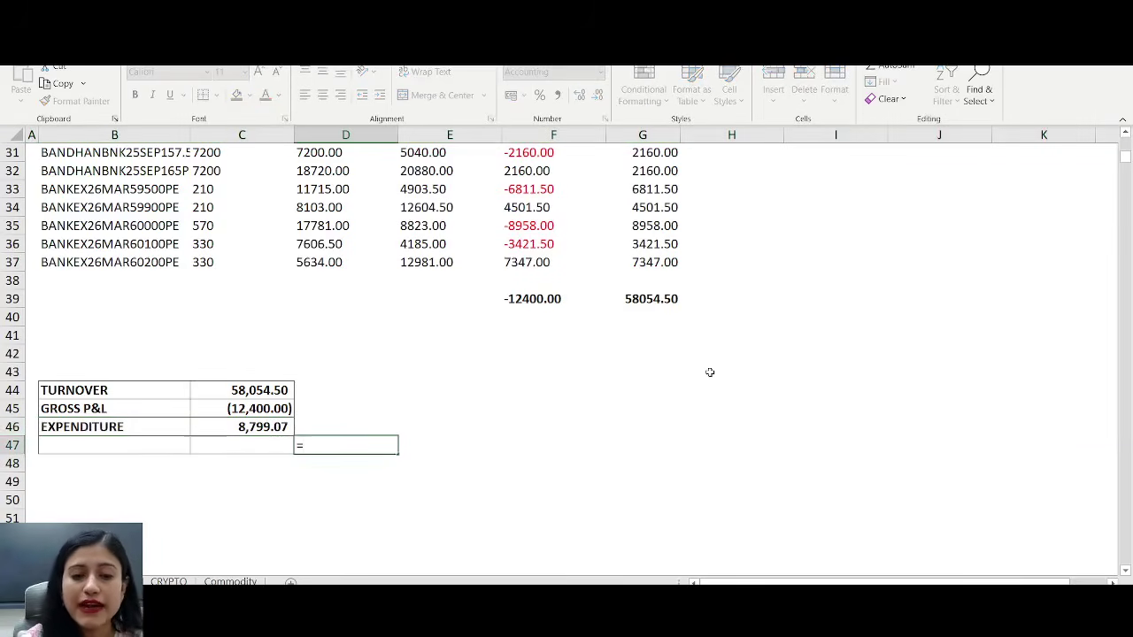
key("Left")
key("Up")
key("Up")
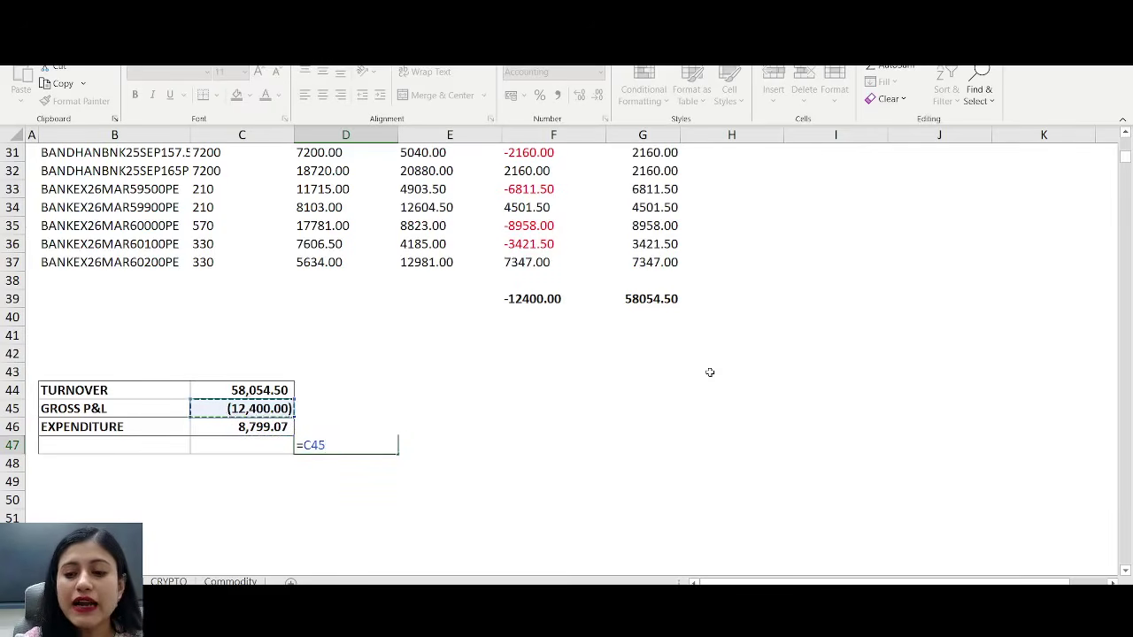
type("-")
key("Down")
key("Down")
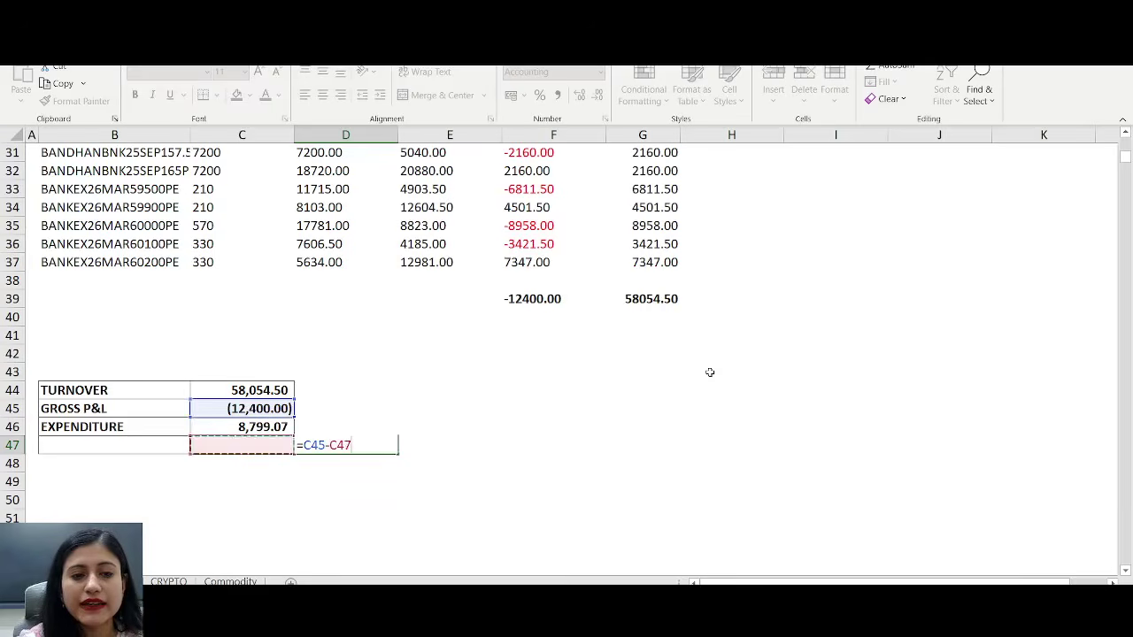
key("Up")
key("Return")
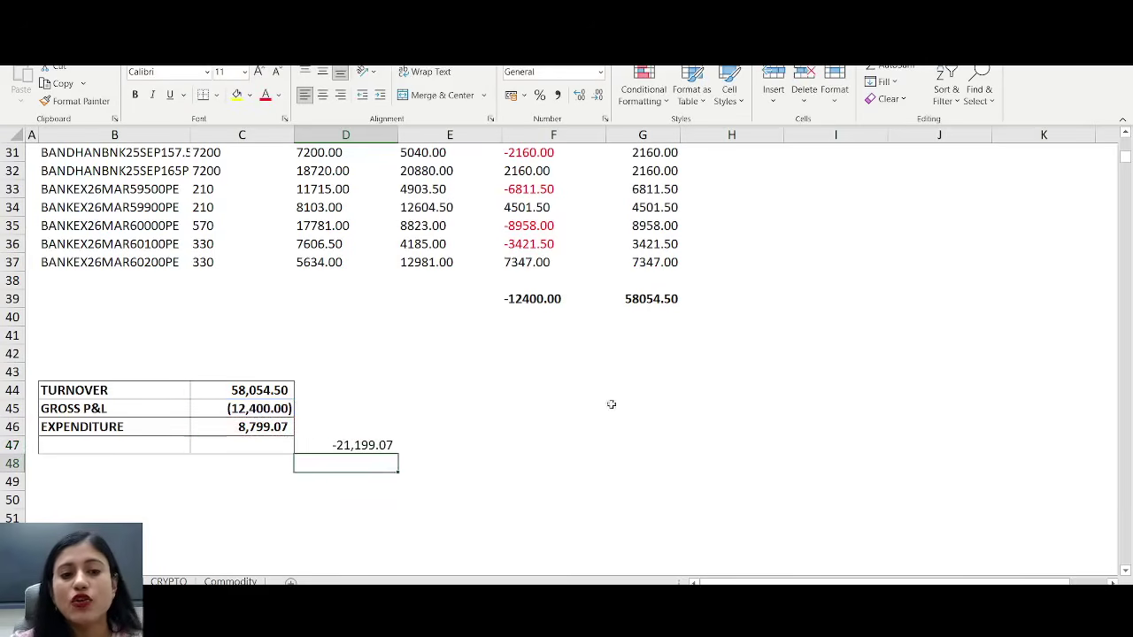
left_click(611, 425)
left_click(338, 445)
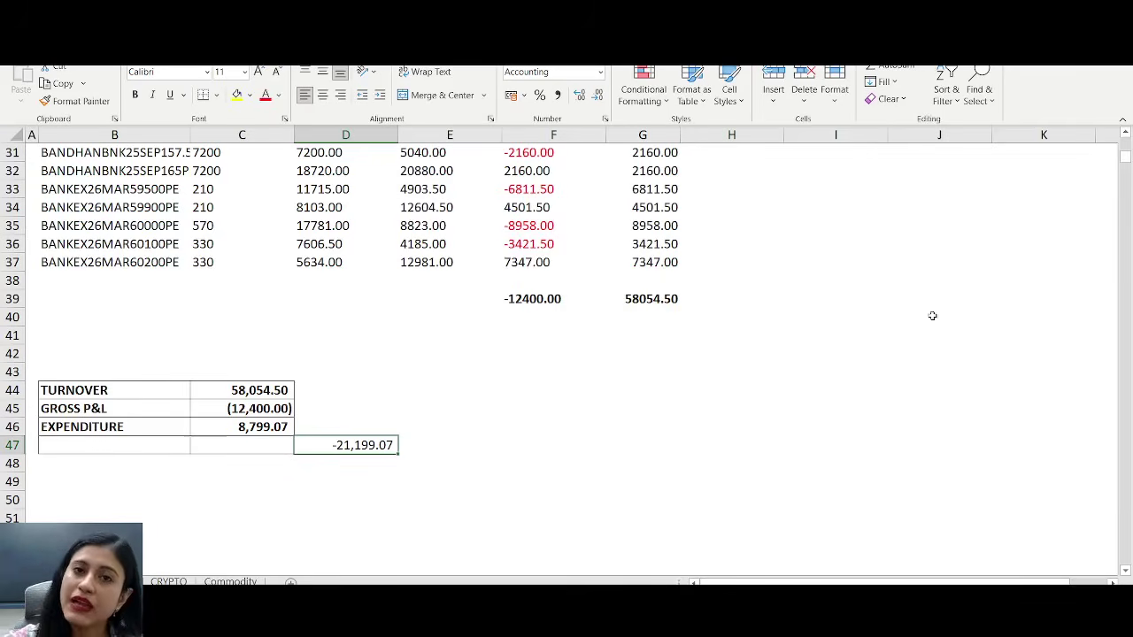
- Select the B42:D48 summary block, scroll through the sheet, then go to the Commodity sheet
left_click_drag(65, 360, 498, 487)
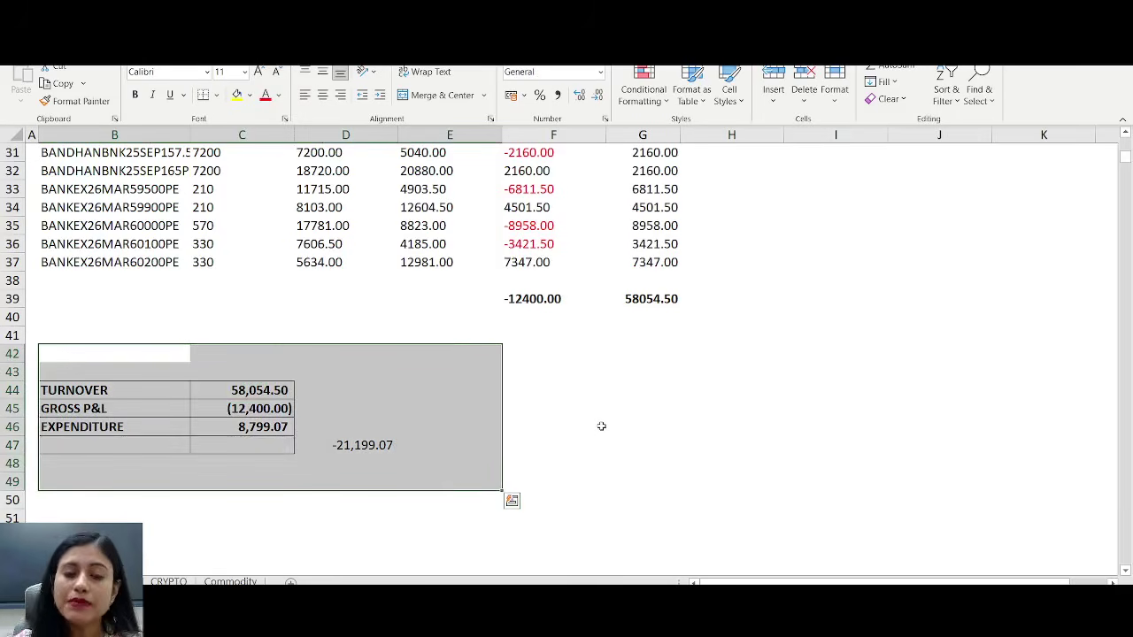
scroll(594, 407, "up", 10)
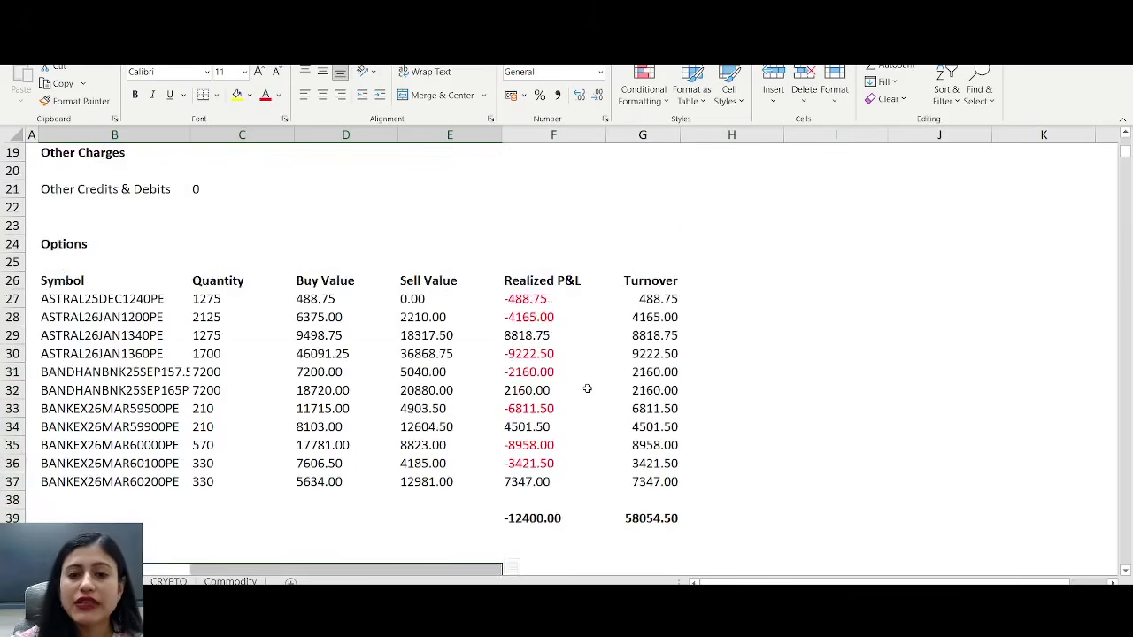
scroll(581, 383, "down", 10)
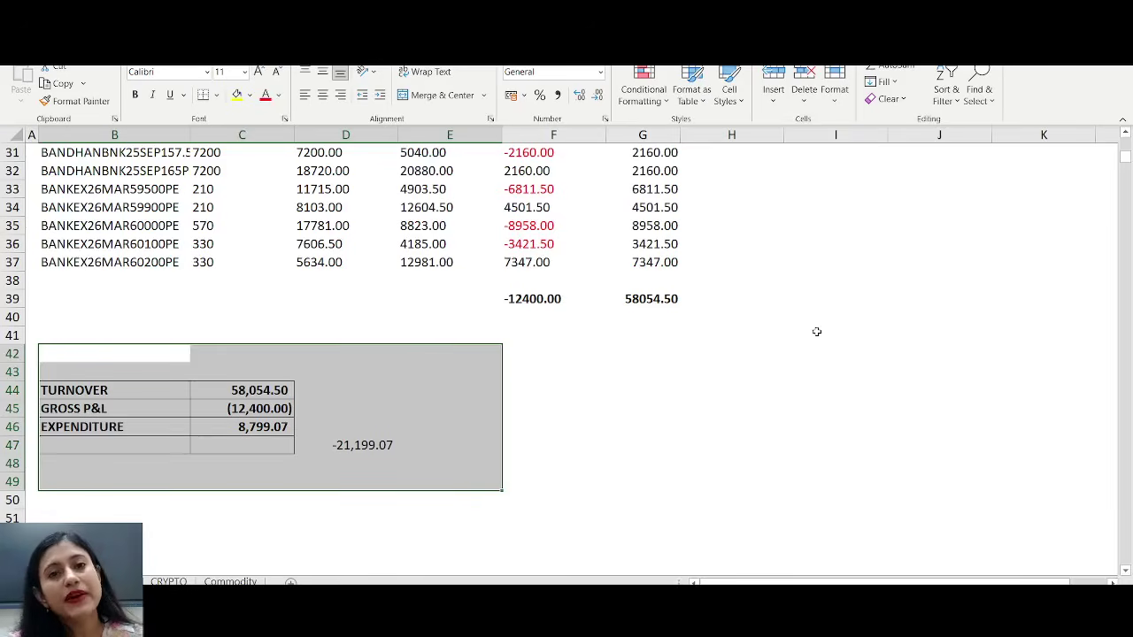
left_click(230, 581)
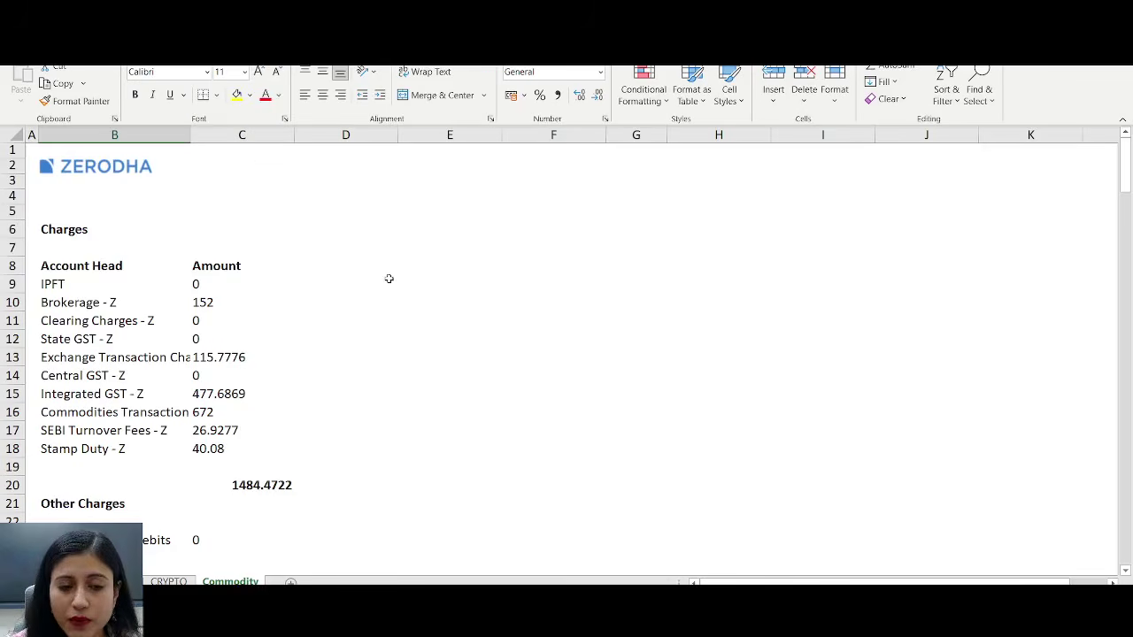
scroll(389, 278, "down", 5)
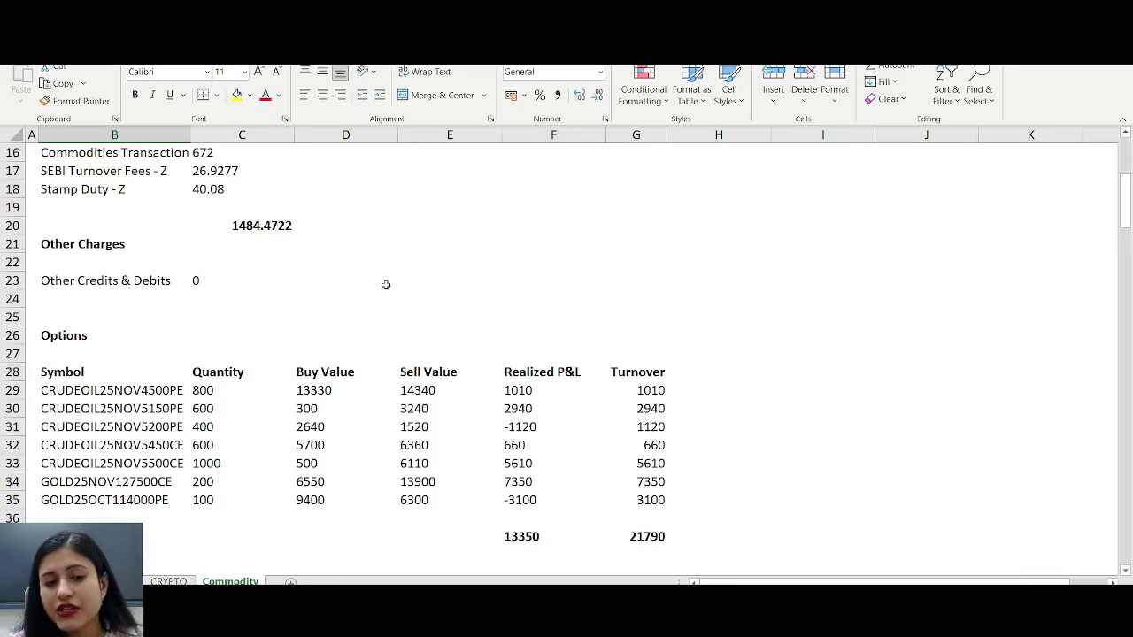
scroll(380, 286, "up", 5)
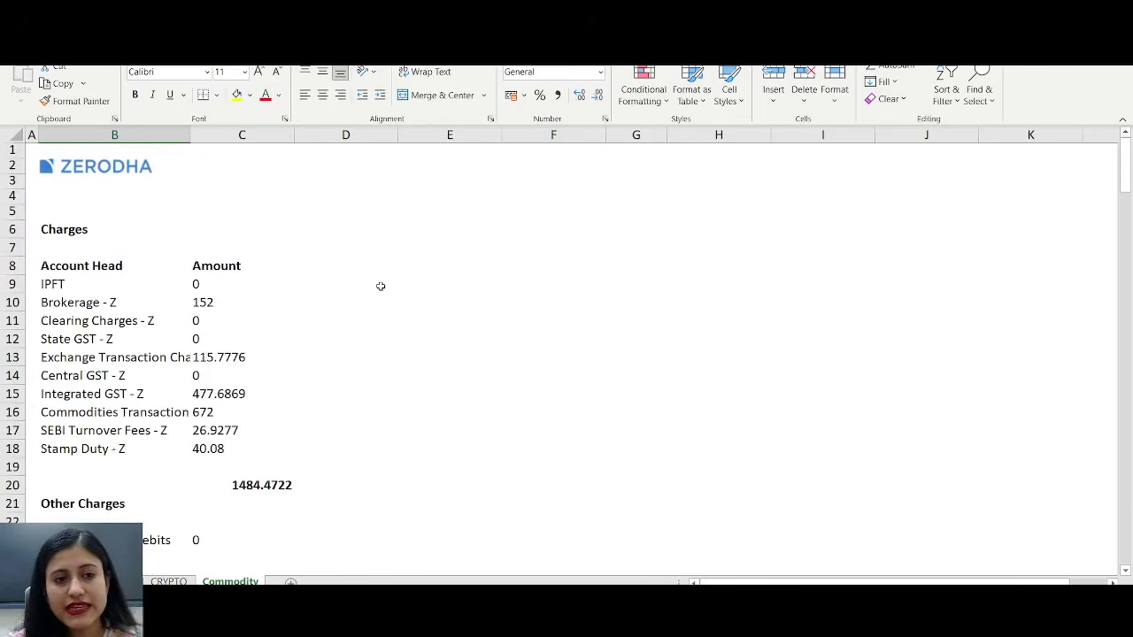
left_click_drag(55, 232, 279, 487)
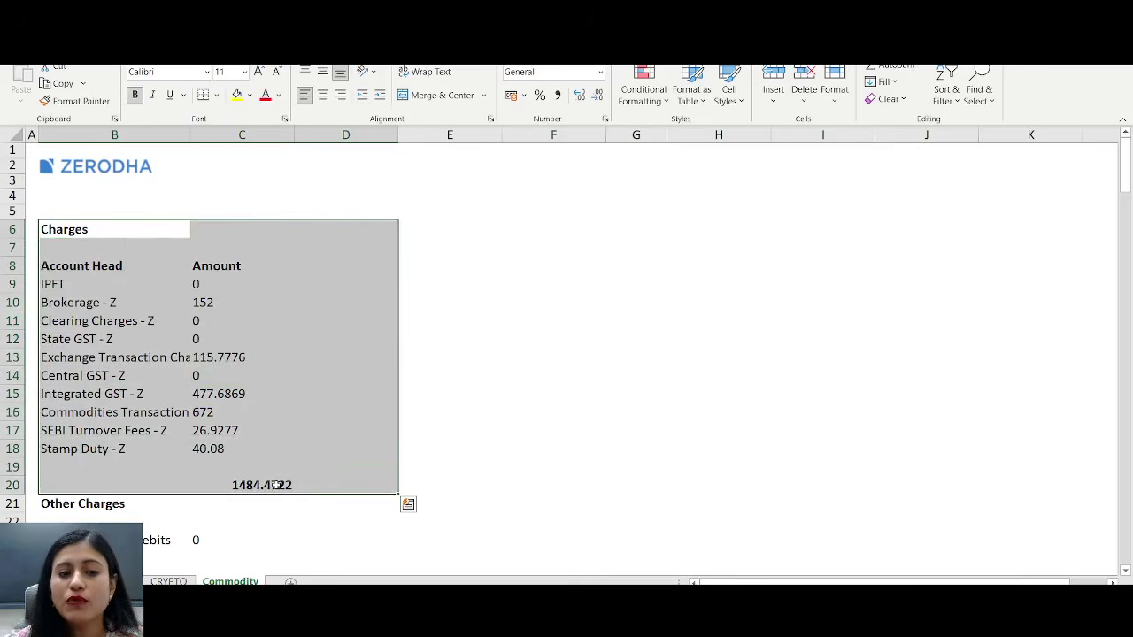
left_click_drag(222, 283, 276, 485)
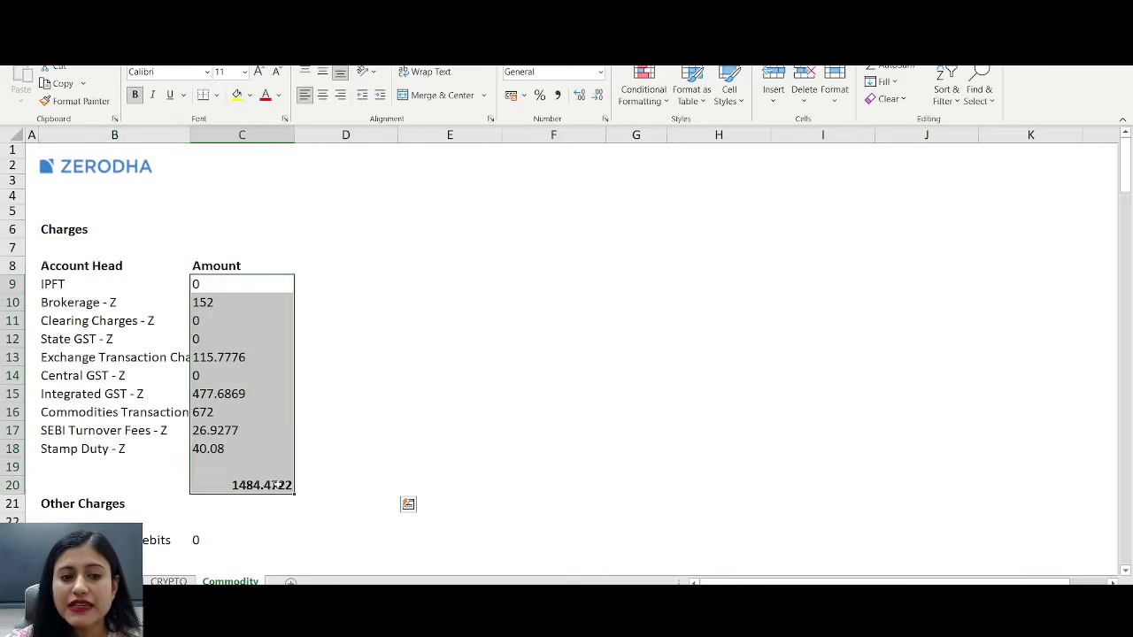
scroll(395, 400, "down", 5)
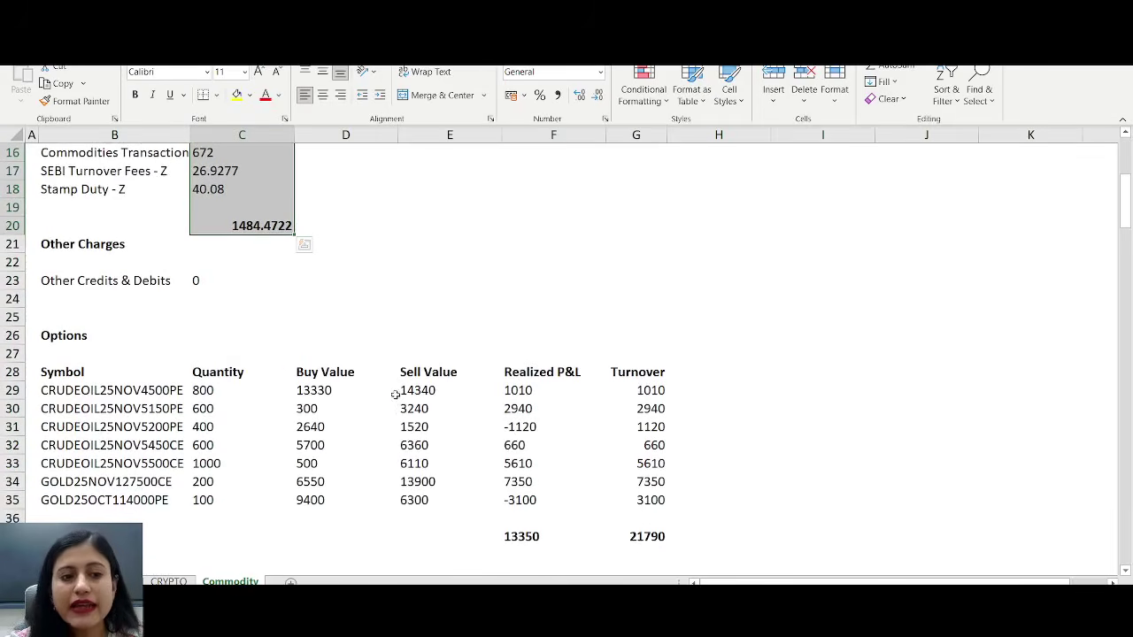
left_click(348, 134)
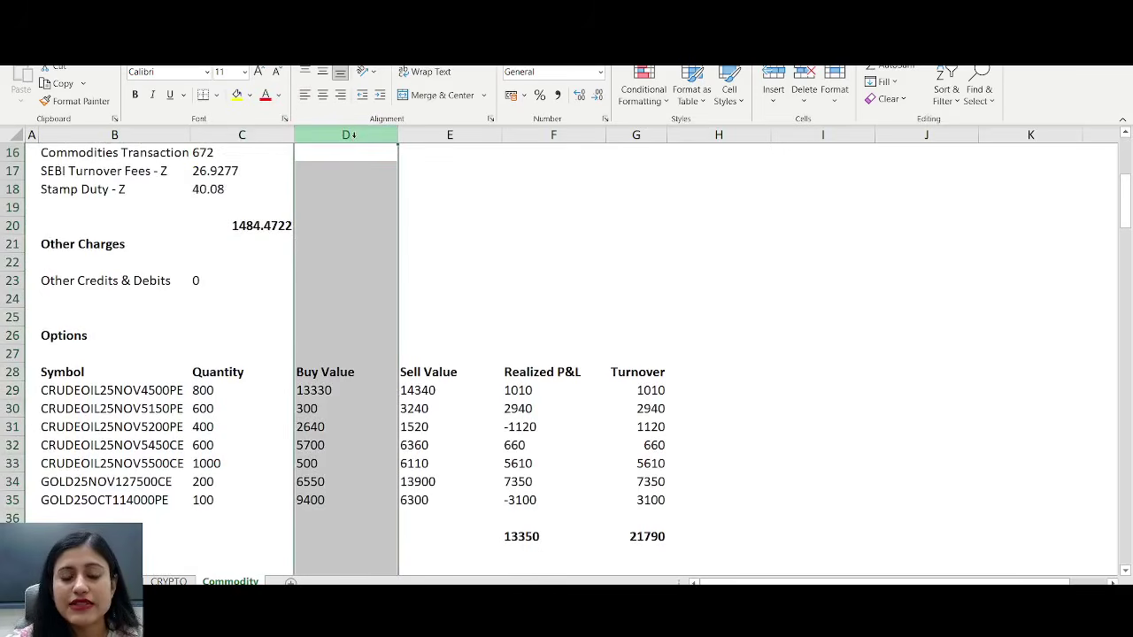
left_click(425, 135)
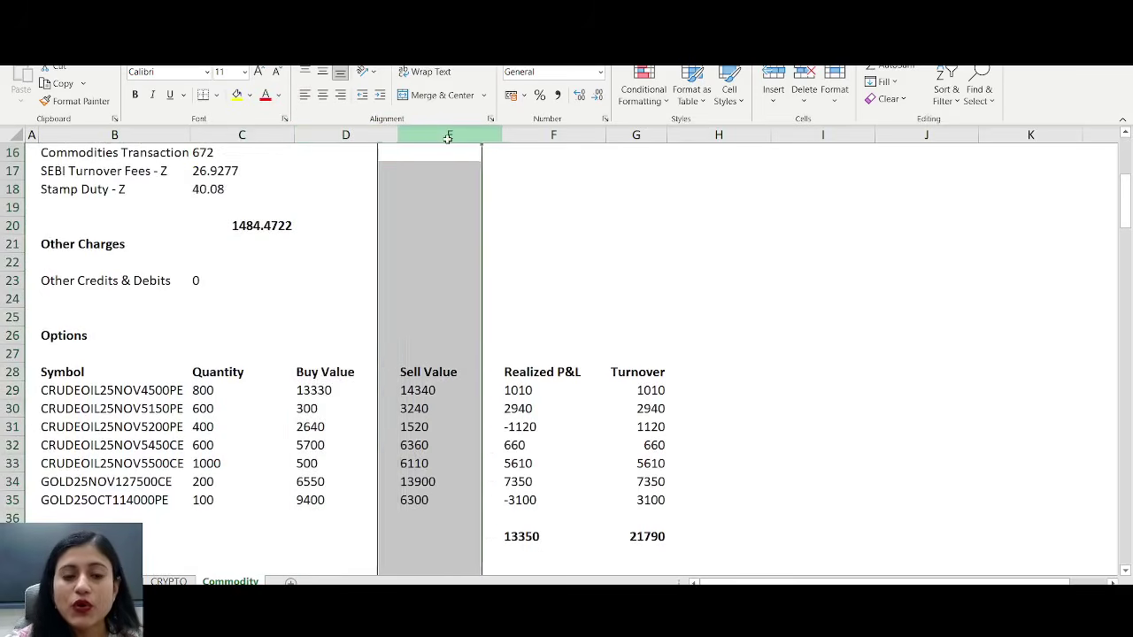
left_click(536, 133)
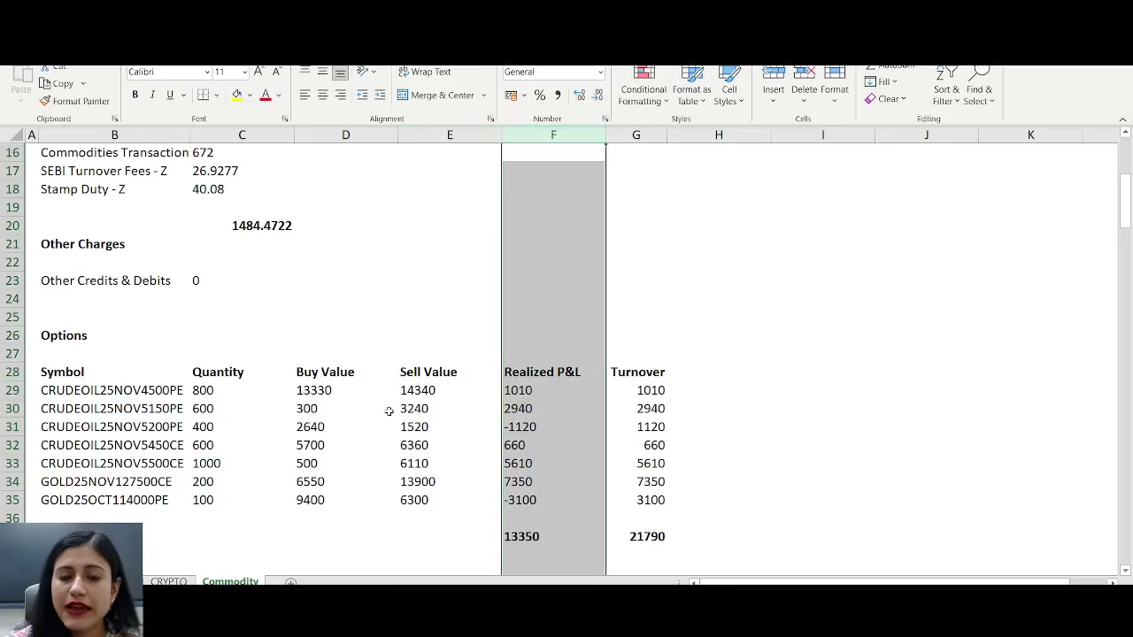
left_click(541, 390)
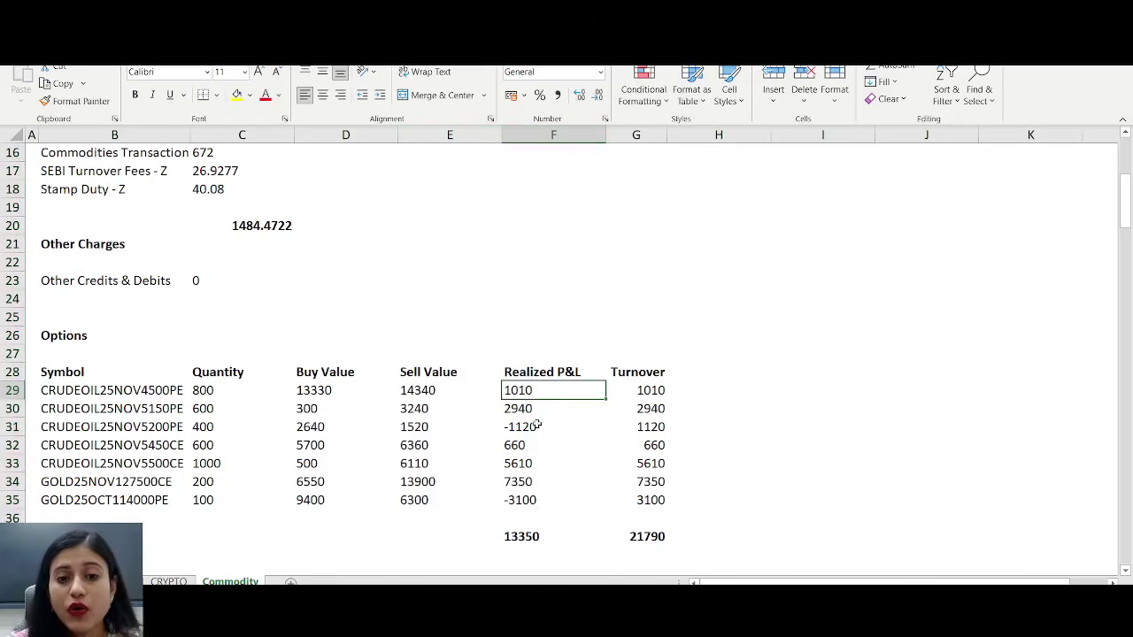
left_click(536, 426)
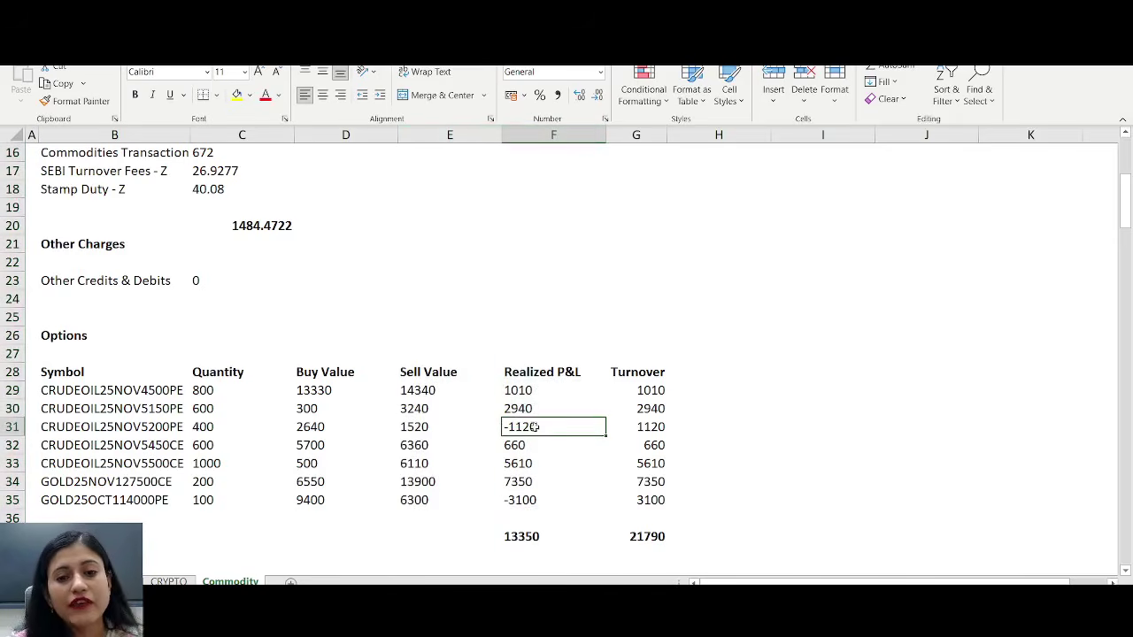
left_click(625, 134)
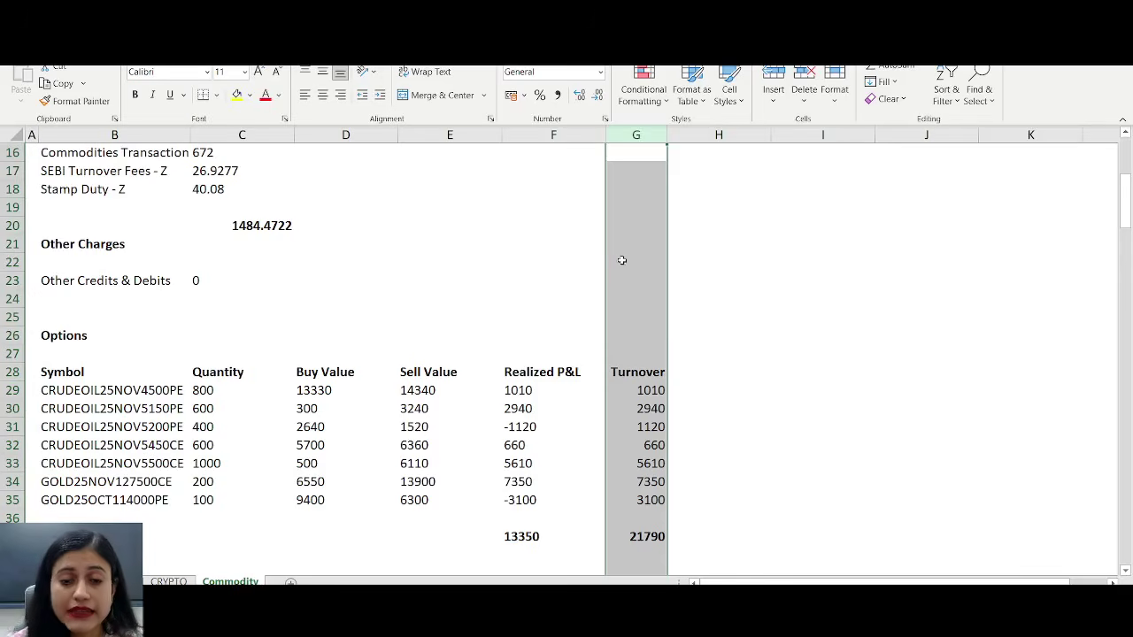
left_click(761, 408)
left_click(690, 385)
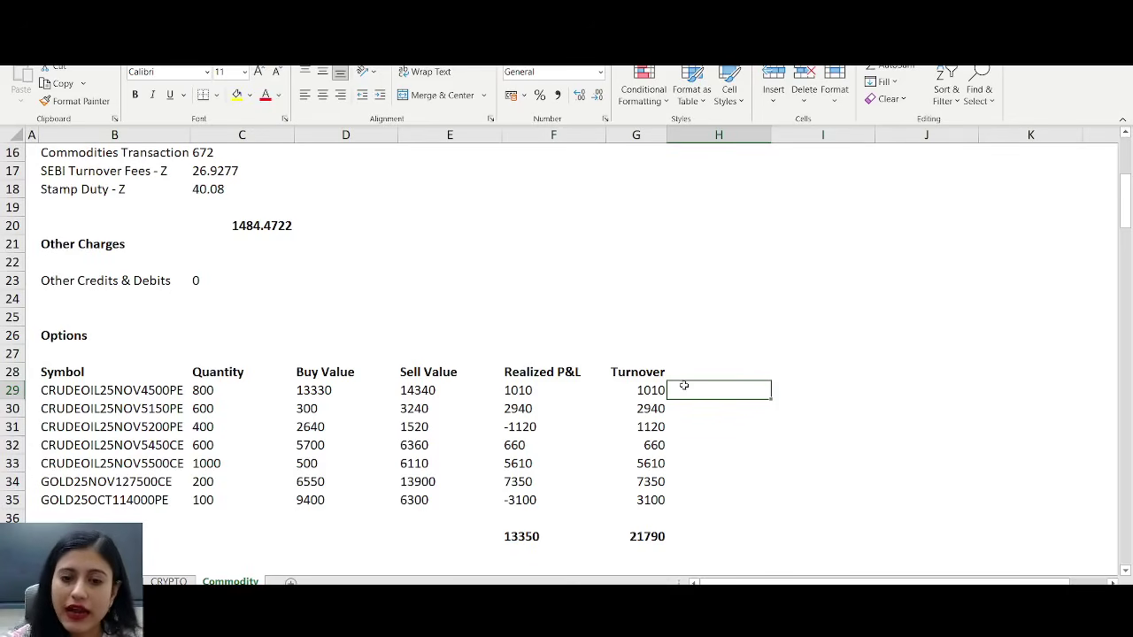
key("Left")
key("ctrl+shift+Down")
key("ctrl+shift+Down")
scroll(743, 418, "down", 3)
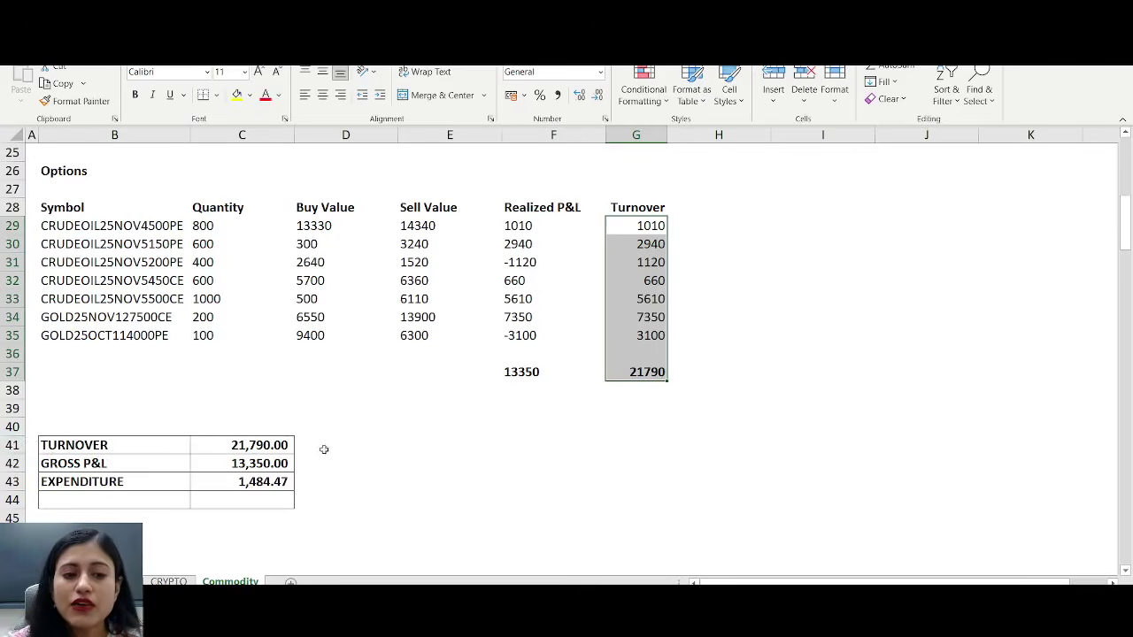
left_click(271, 443)
left_click(622, 373)
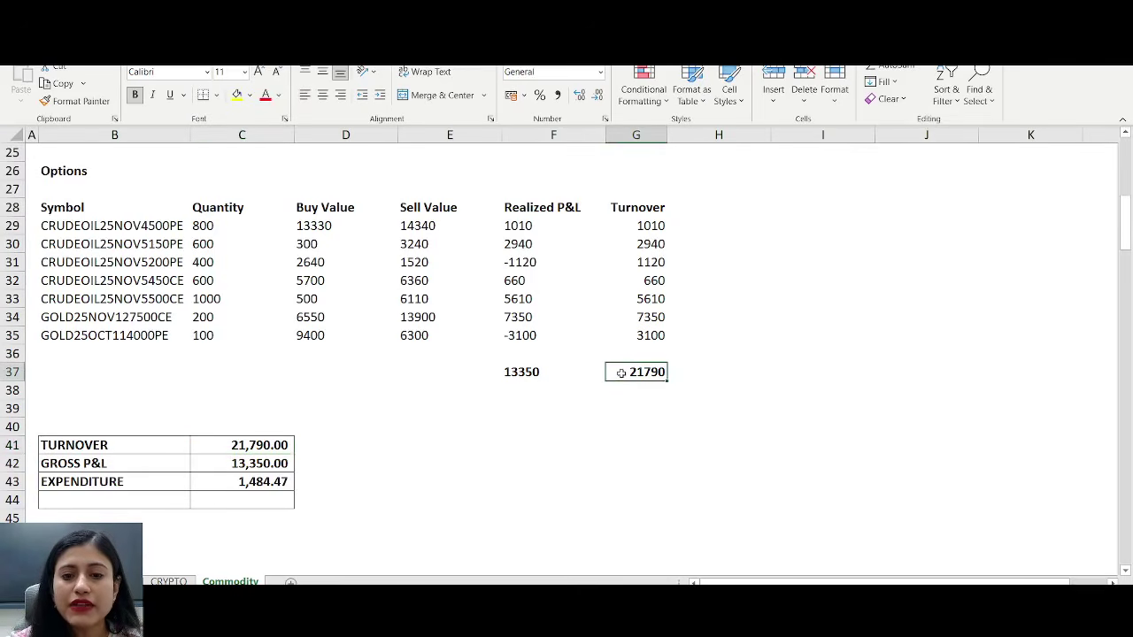
left_click(241, 451)
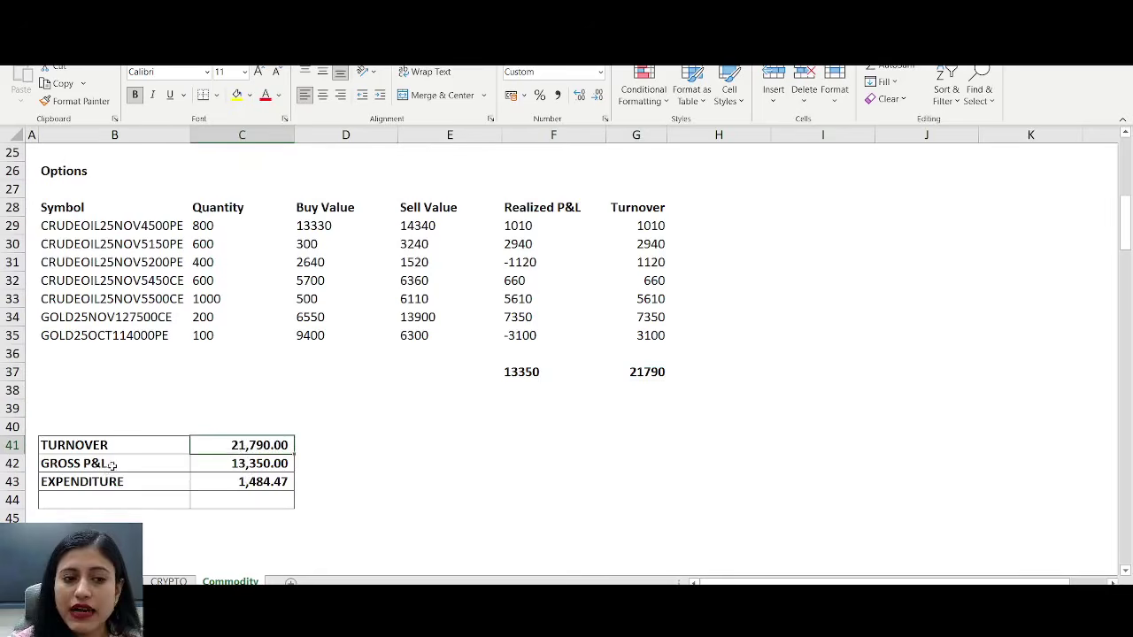
left_click_drag(528, 224, 532, 369)
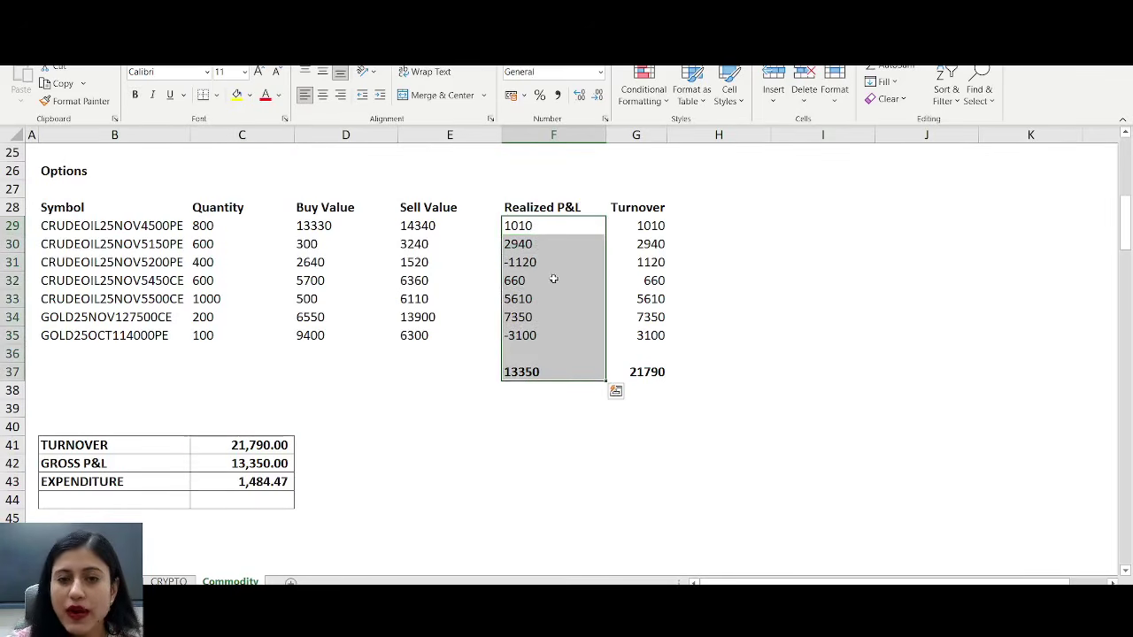
left_click(535, 371)
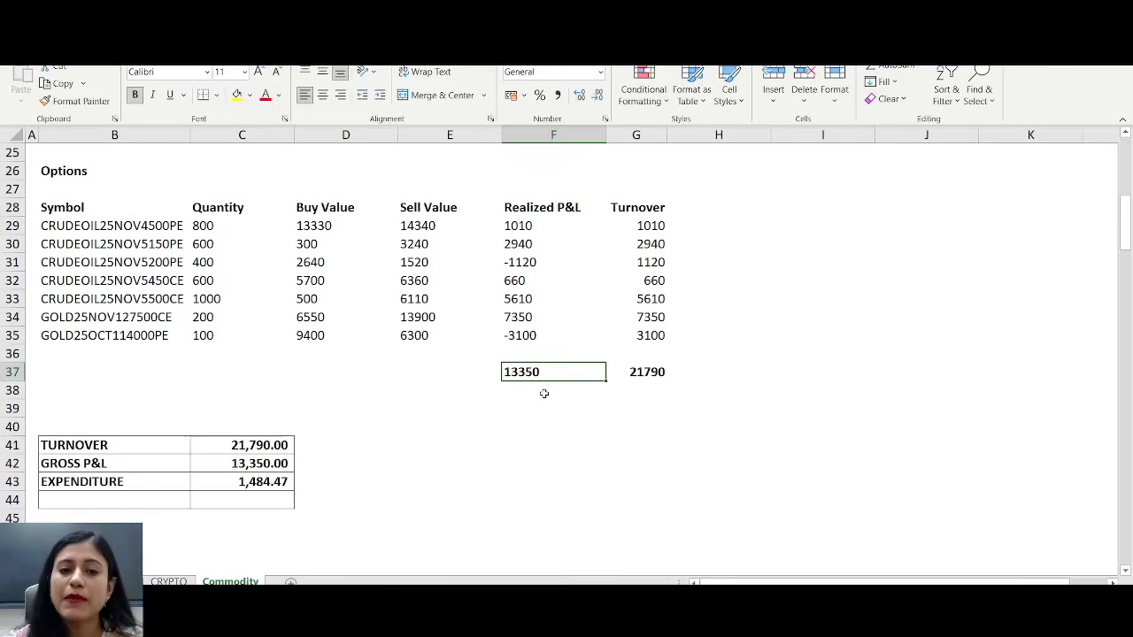
left_click(254, 466)
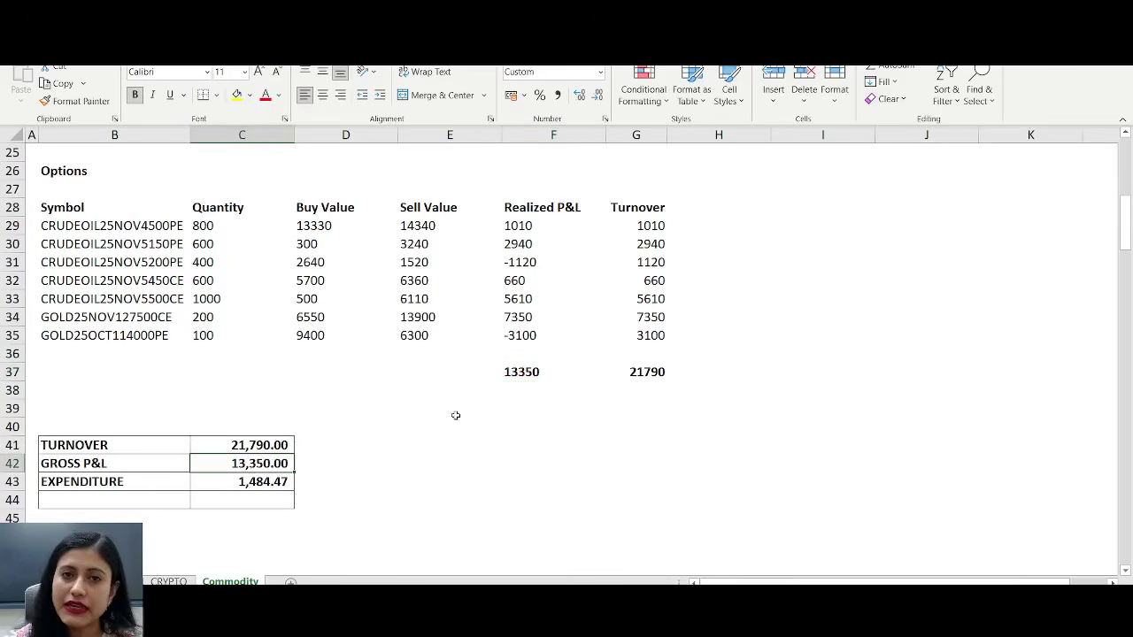
scroll(455, 407, "up", 8)
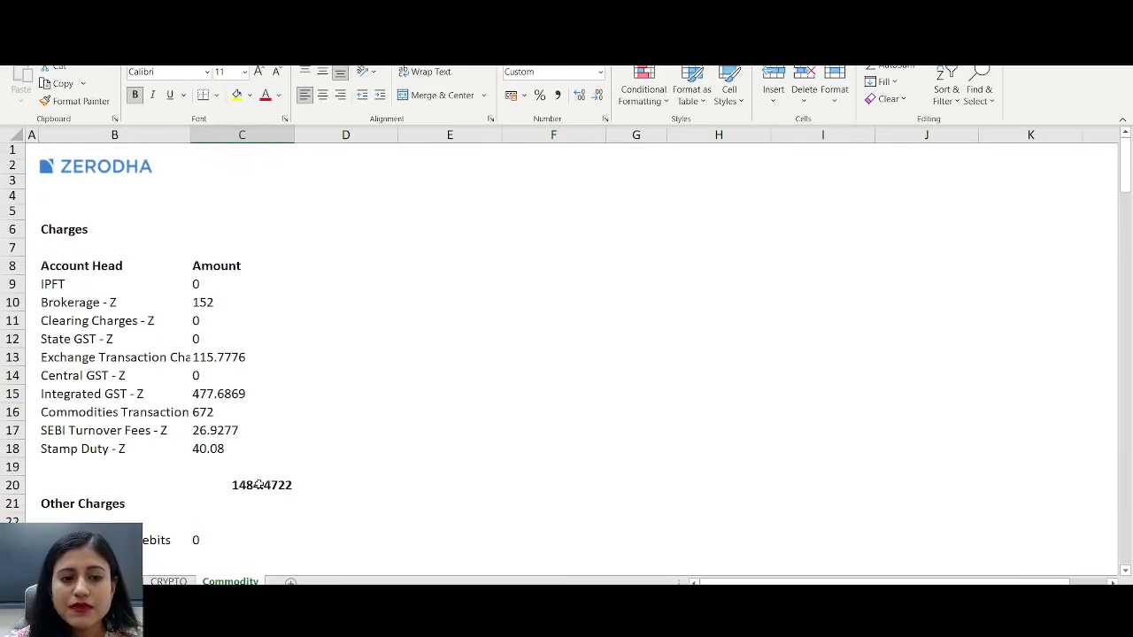
left_click(260, 484)
scroll(526, 430, "down", 9)
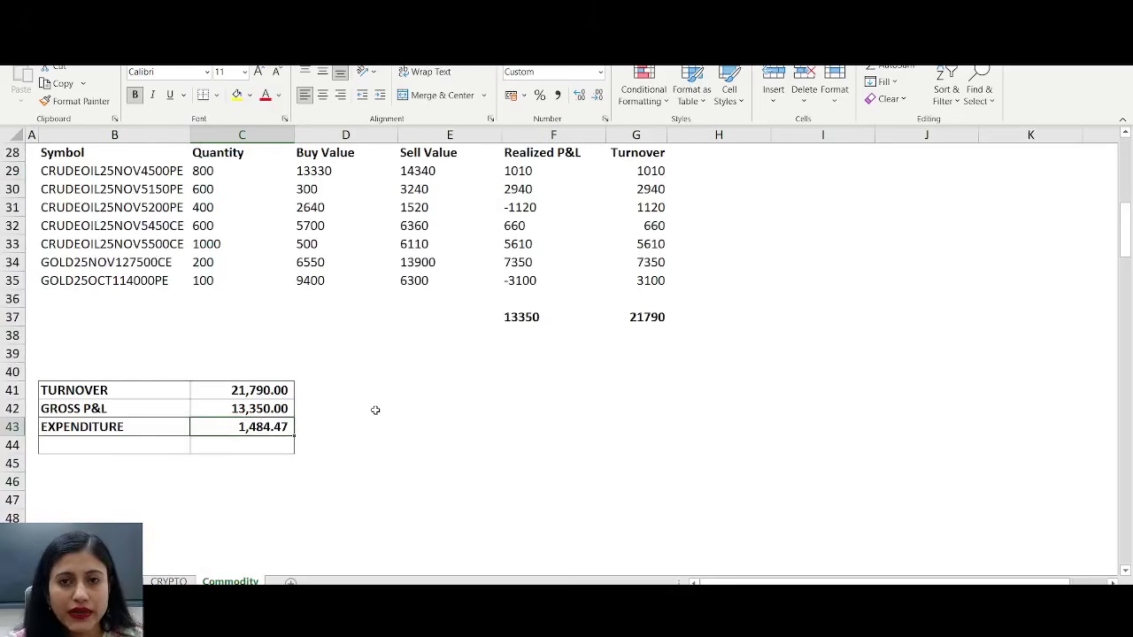
left_click(359, 443)
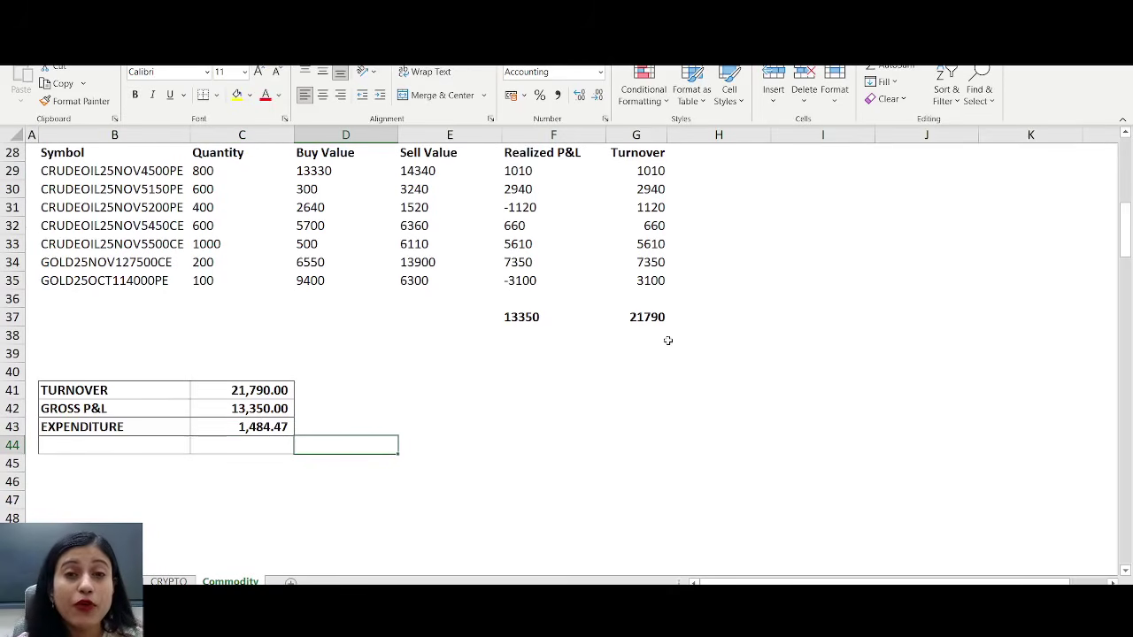
left_click(200, 412)
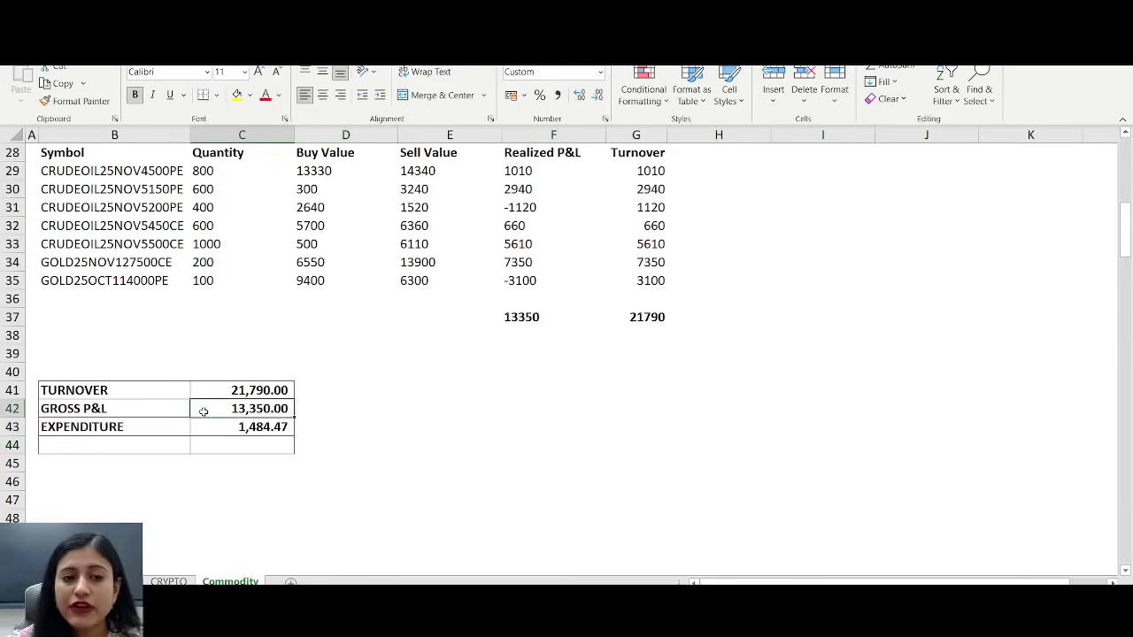
left_click(270, 433)
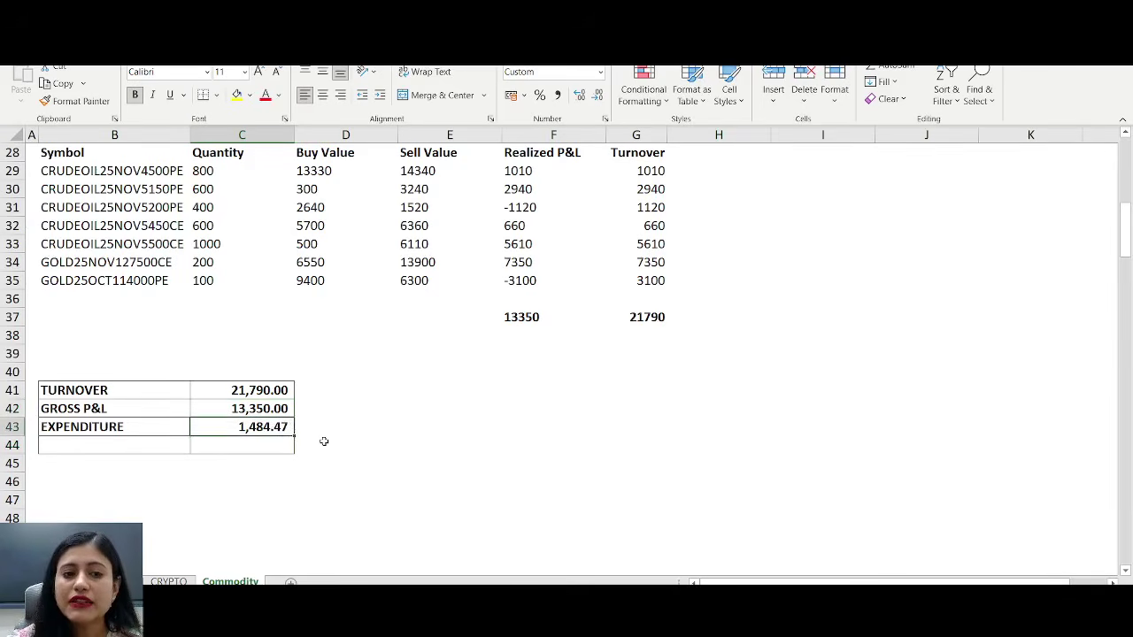
- Enter =C42-C43 in D44 for a commodity net profit of 11,865.53, then move to the CRYPTO sheet
left_click(329, 444)
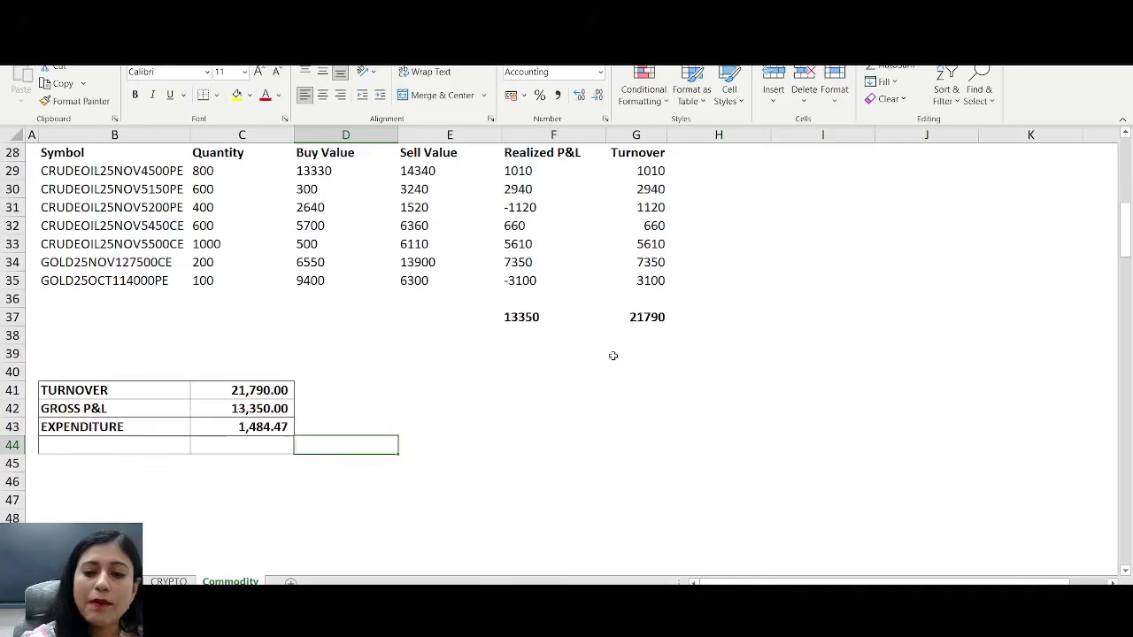
type("=")
key("Left")
key("Up")
key("Up")
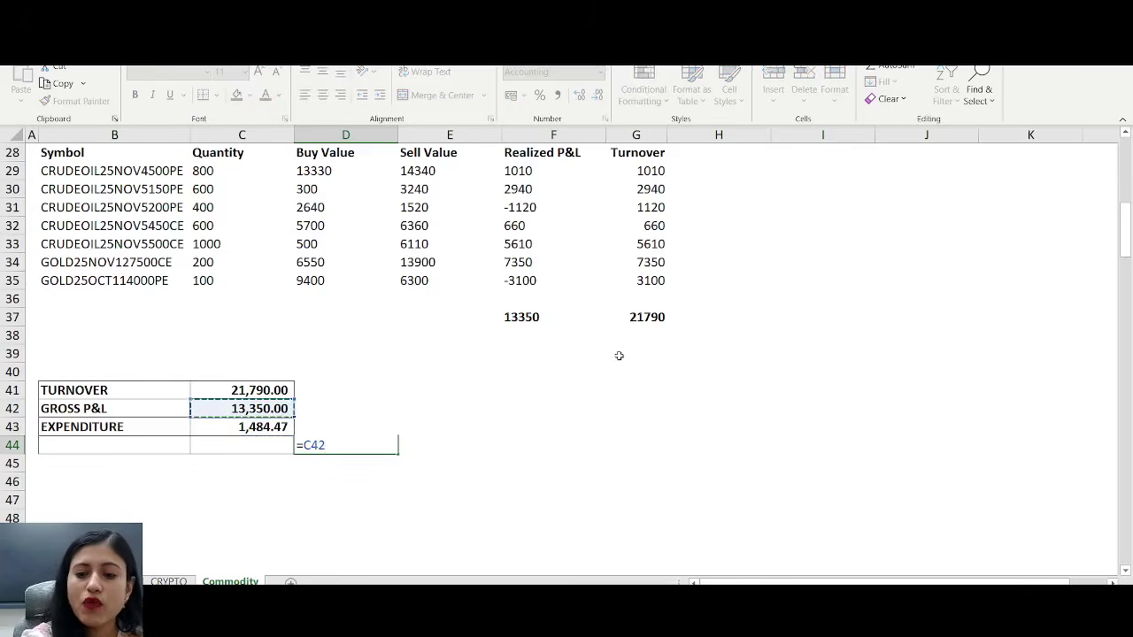
type("-")
key("Left")
key("Up")
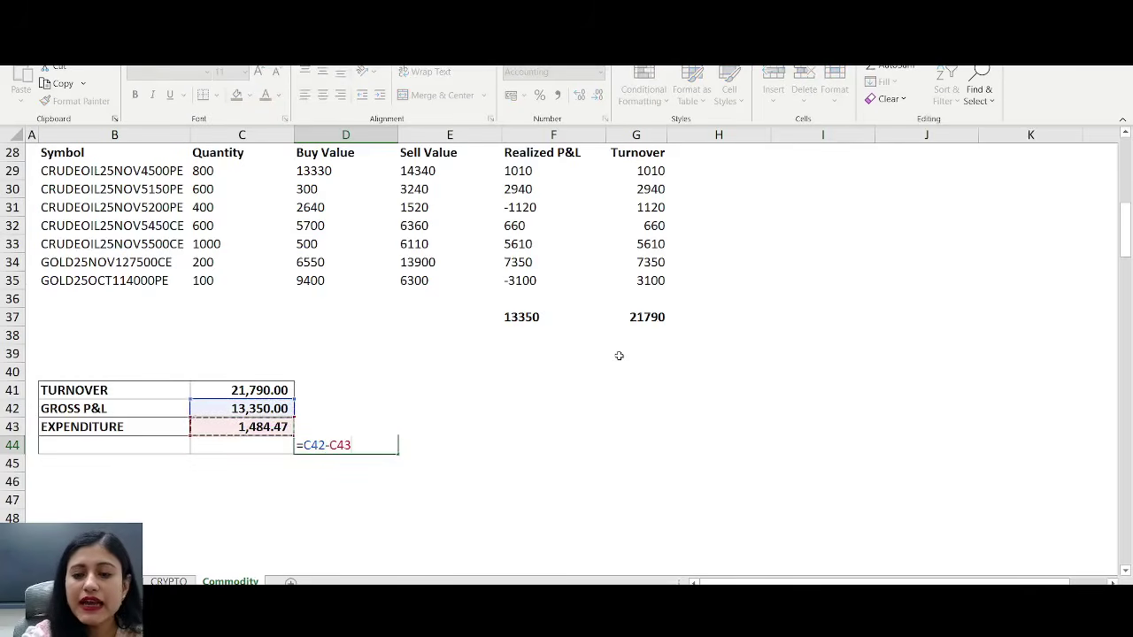
key("Return")
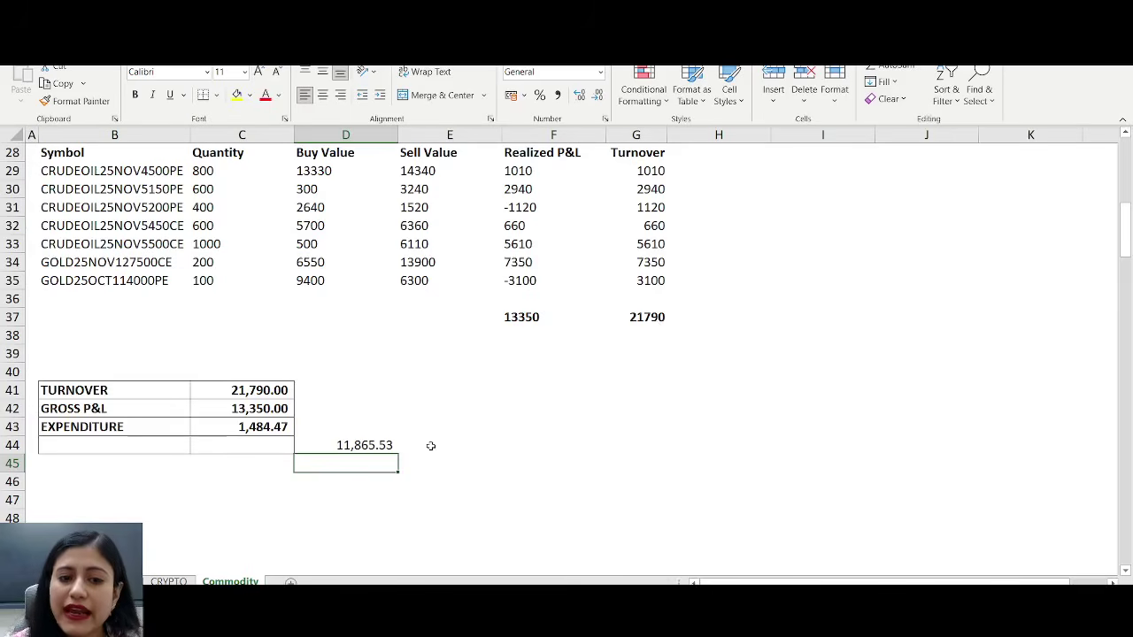
left_click(395, 447)
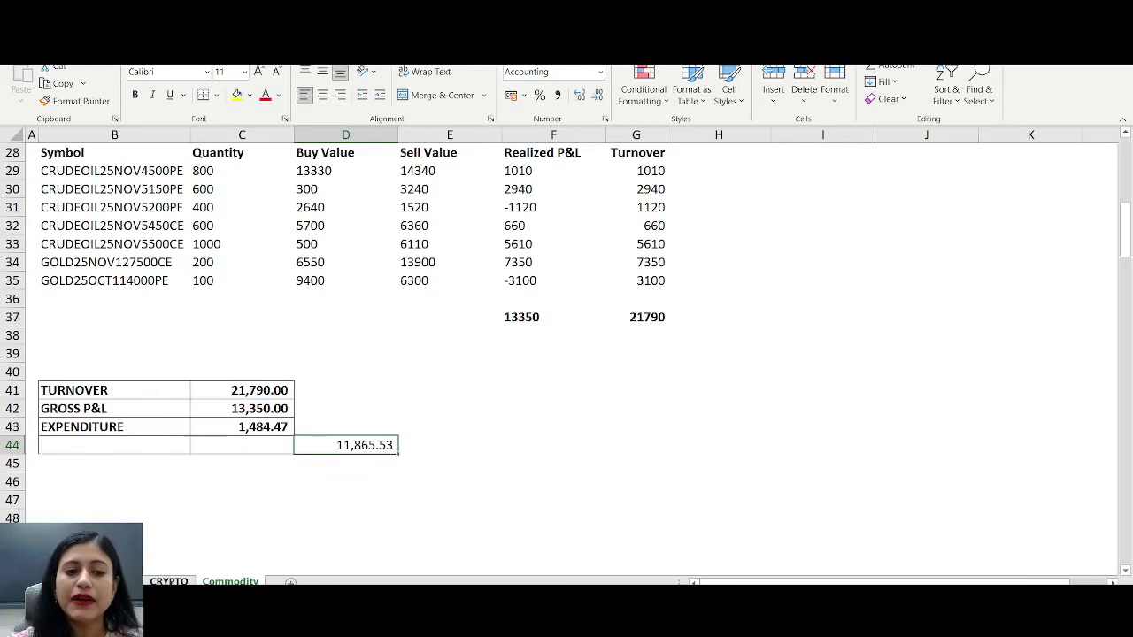
left_click(171, 580)
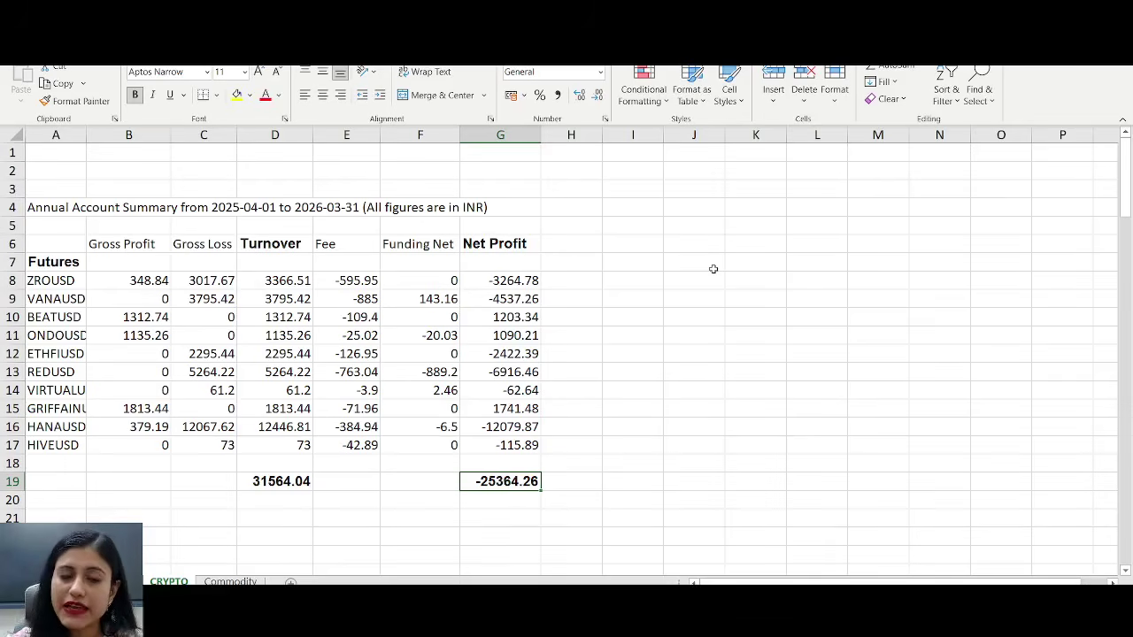
left_click_drag(713, 268, 571, 262)
left_click(257, 132)
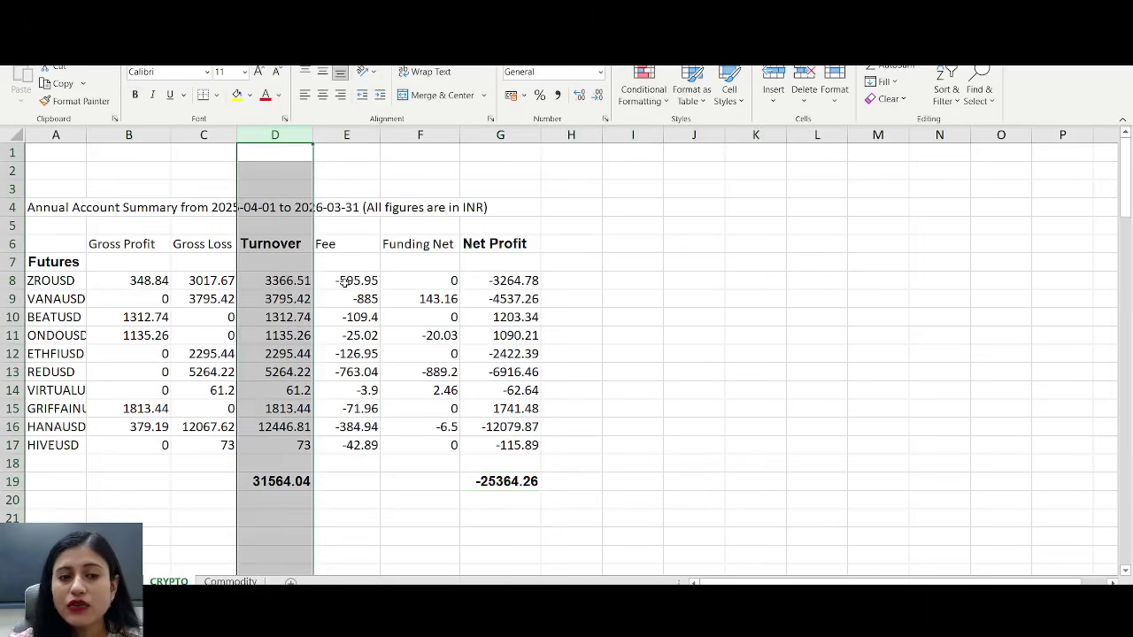
left_click(139, 283)
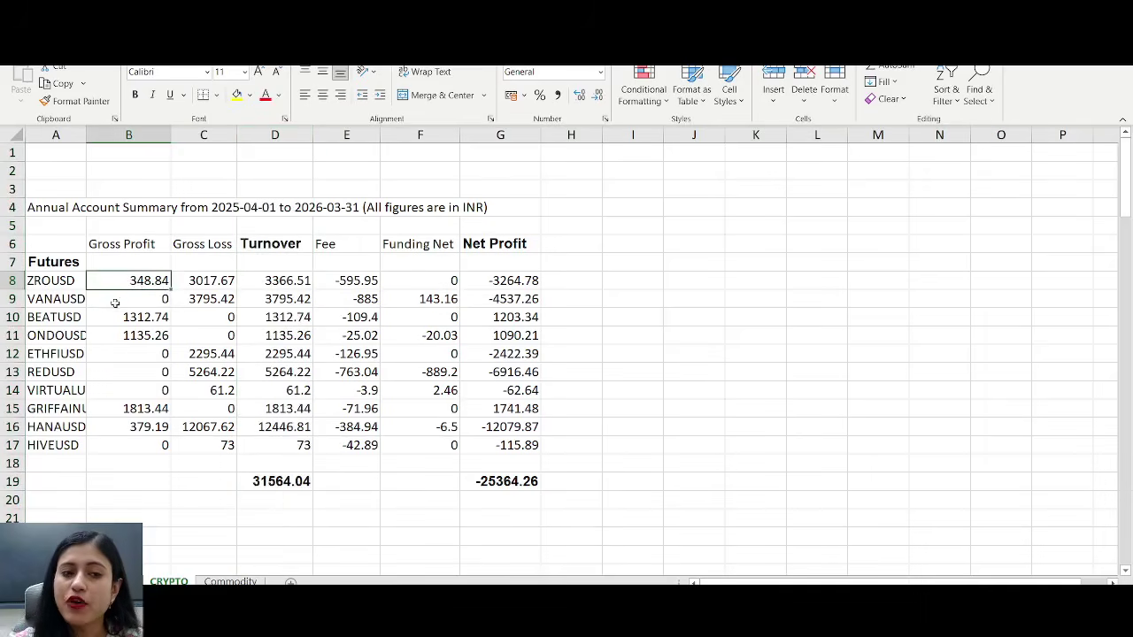
left_click(229, 276)
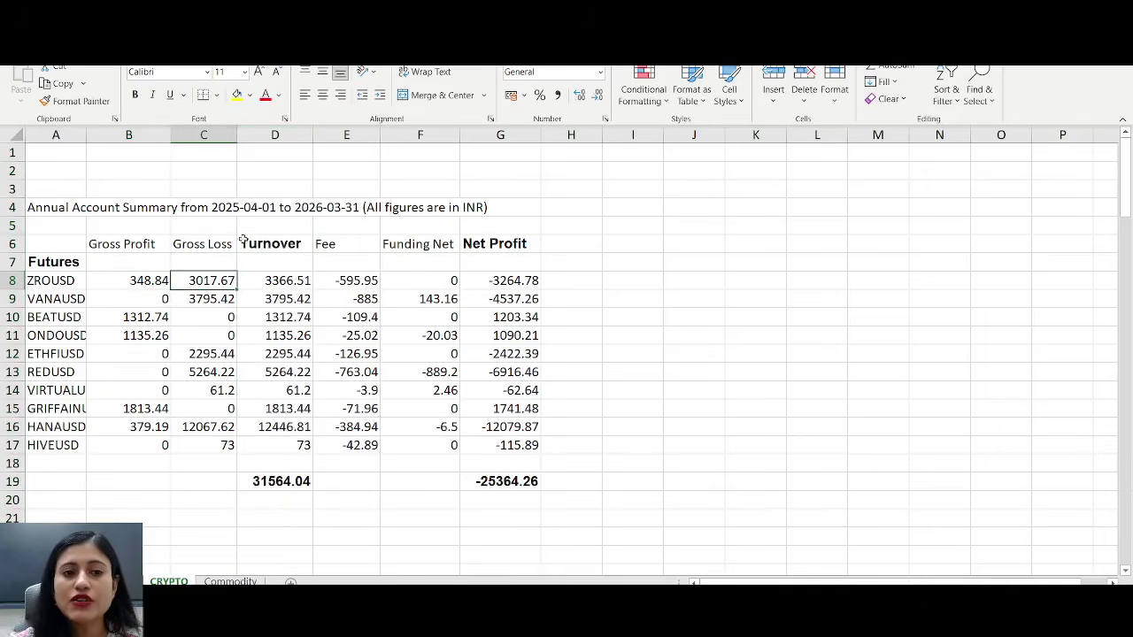
left_click(217, 135)
left_click(226, 285)
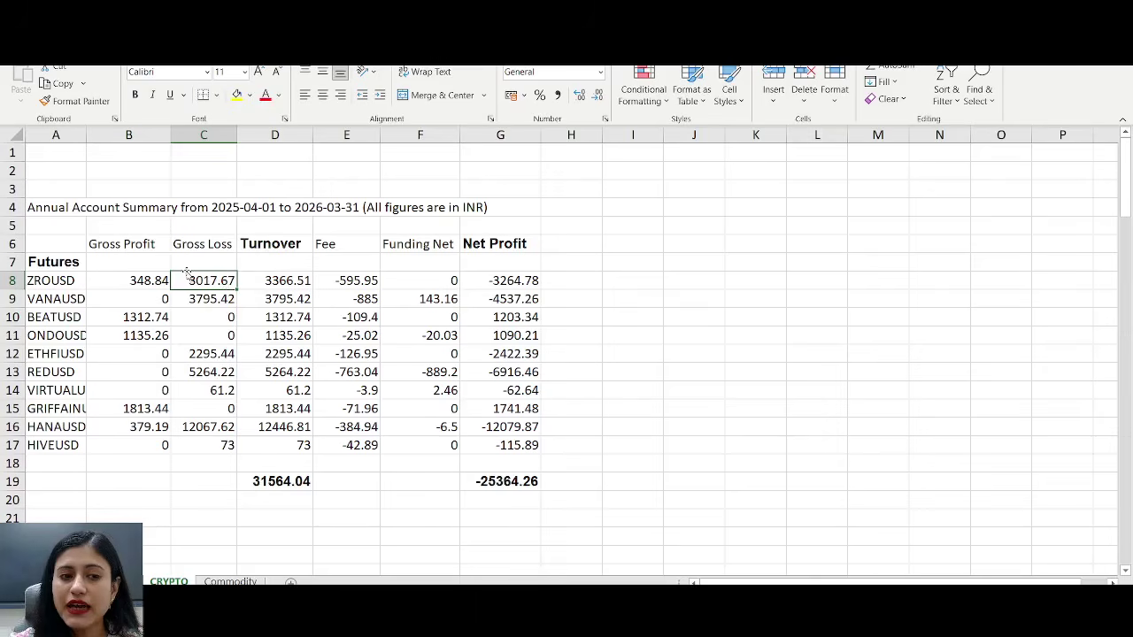
left_click(290, 281)
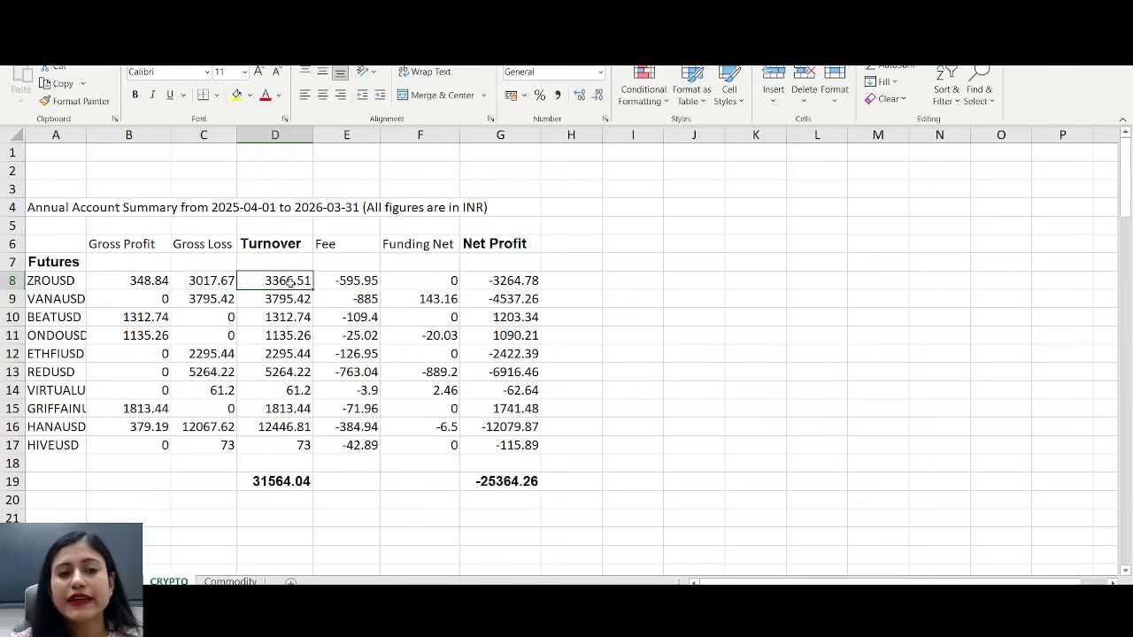
left_click(292, 135)
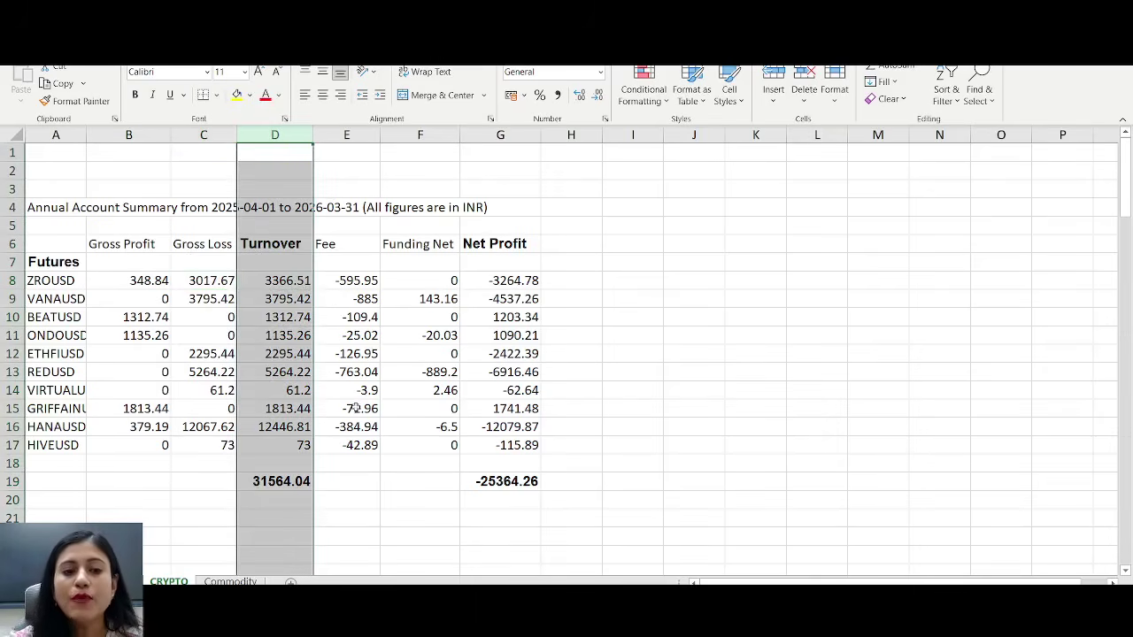
left_click(292, 481)
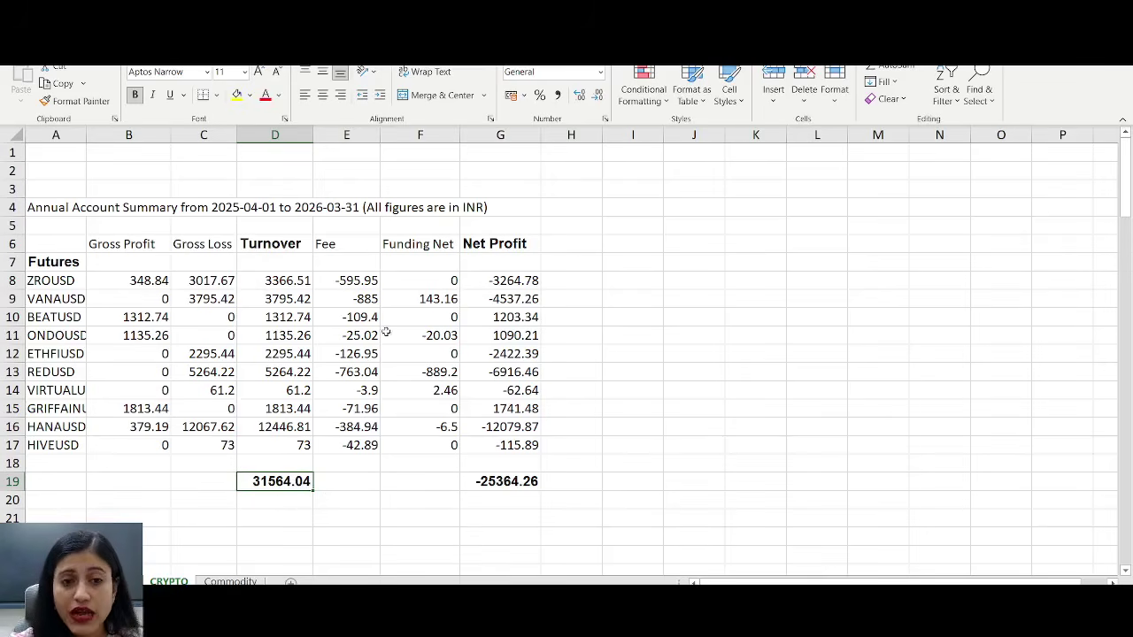
left_click(346, 135)
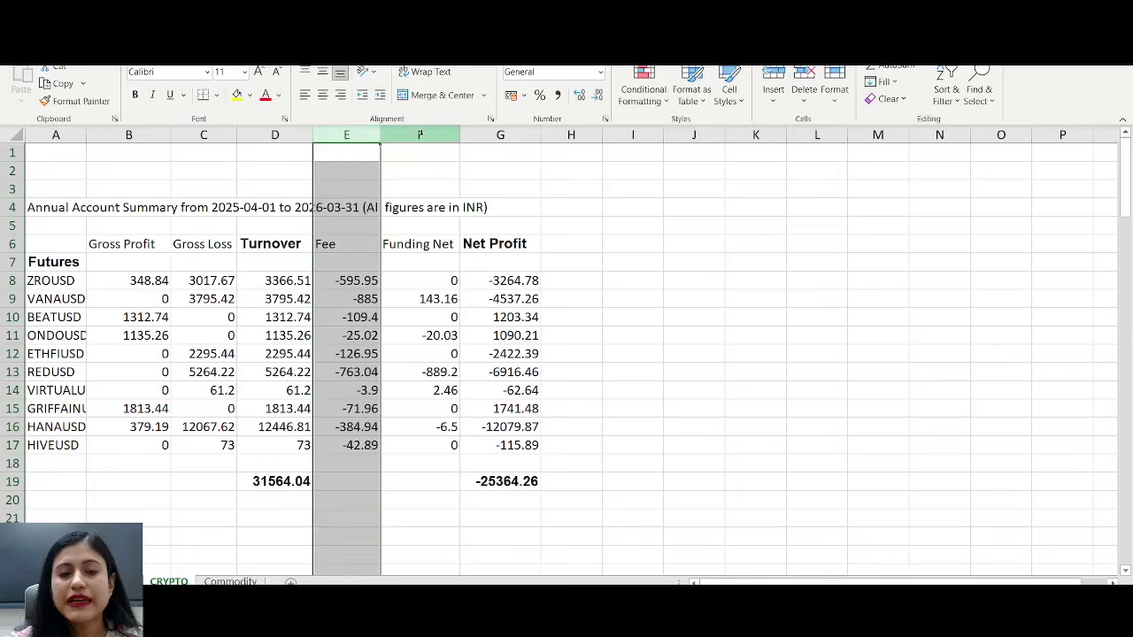
left_click(420, 134)
left_click(509, 134)
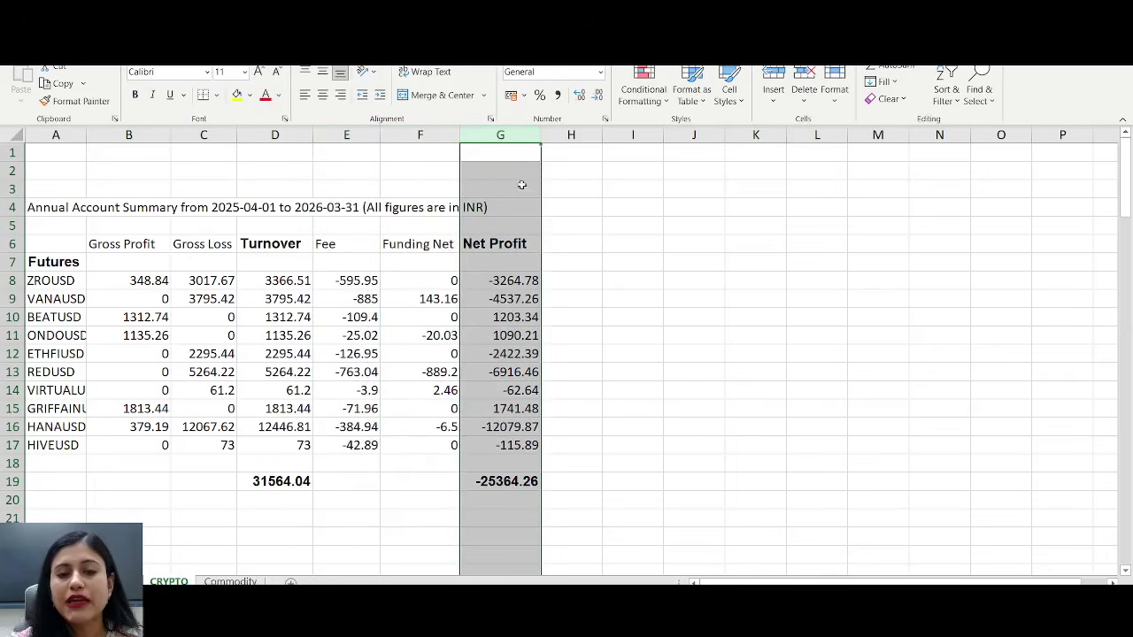
left_click(531, 301)
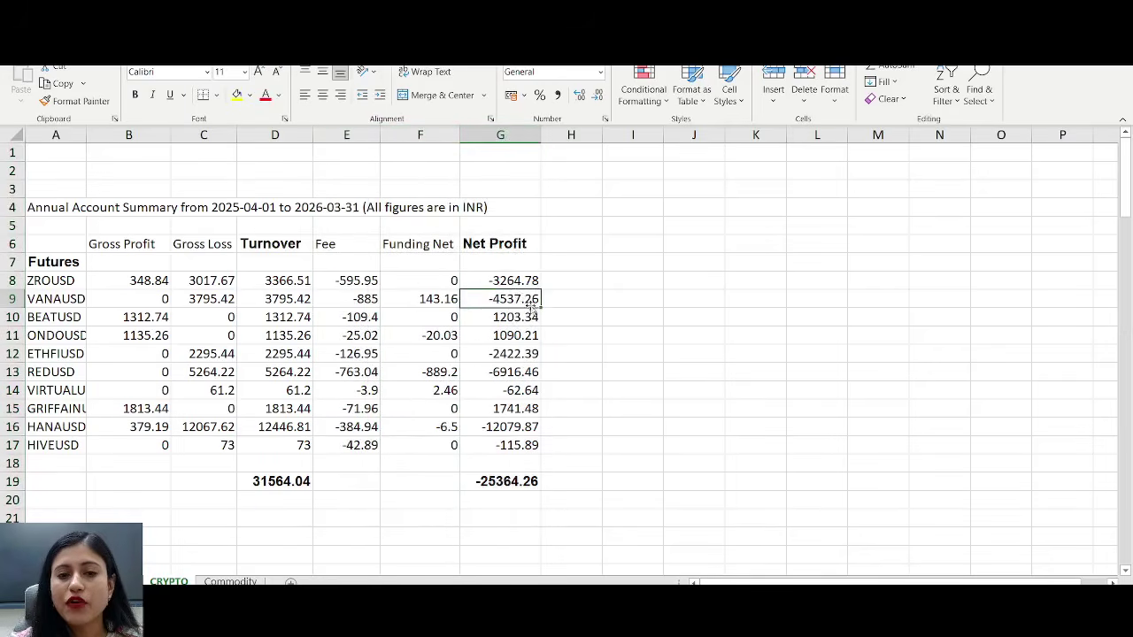
left_click(505, 138)
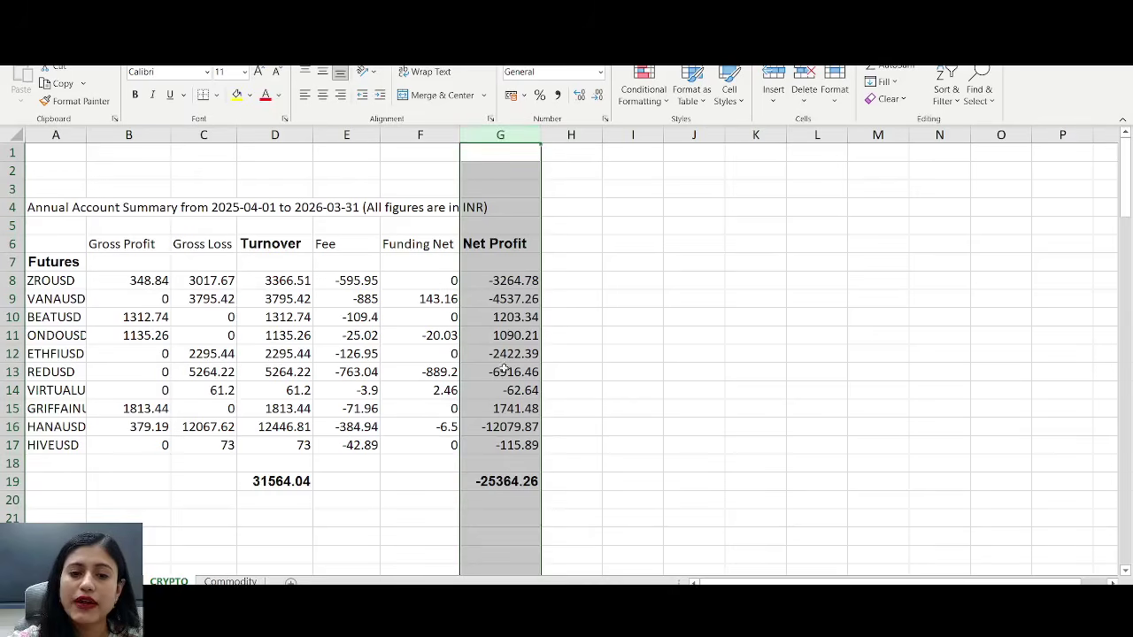
left_click(504, 481)
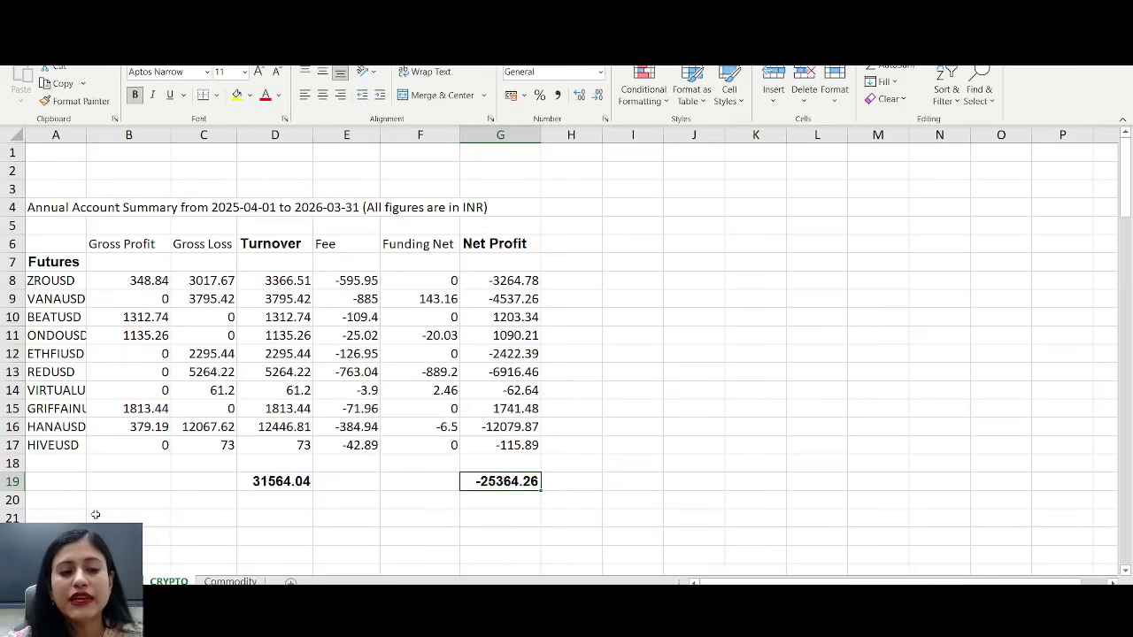
- Review the Equity, Commodity and Crypto turnover and net profit figures on the summary sheet
key("ctrl+Page_Up")
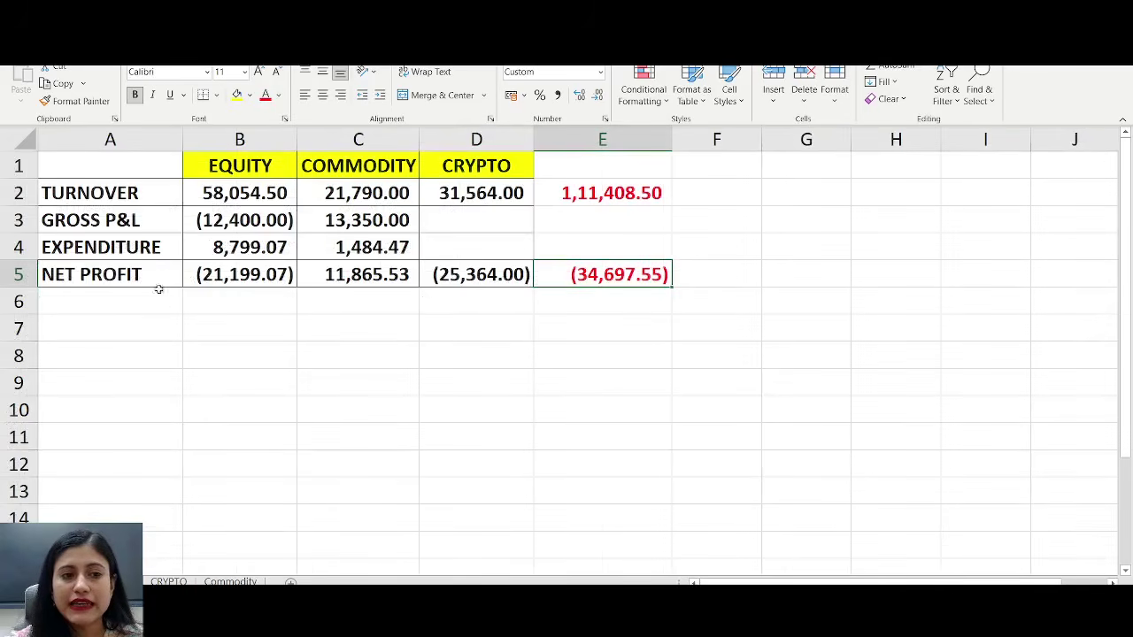
left_click(95, 154)
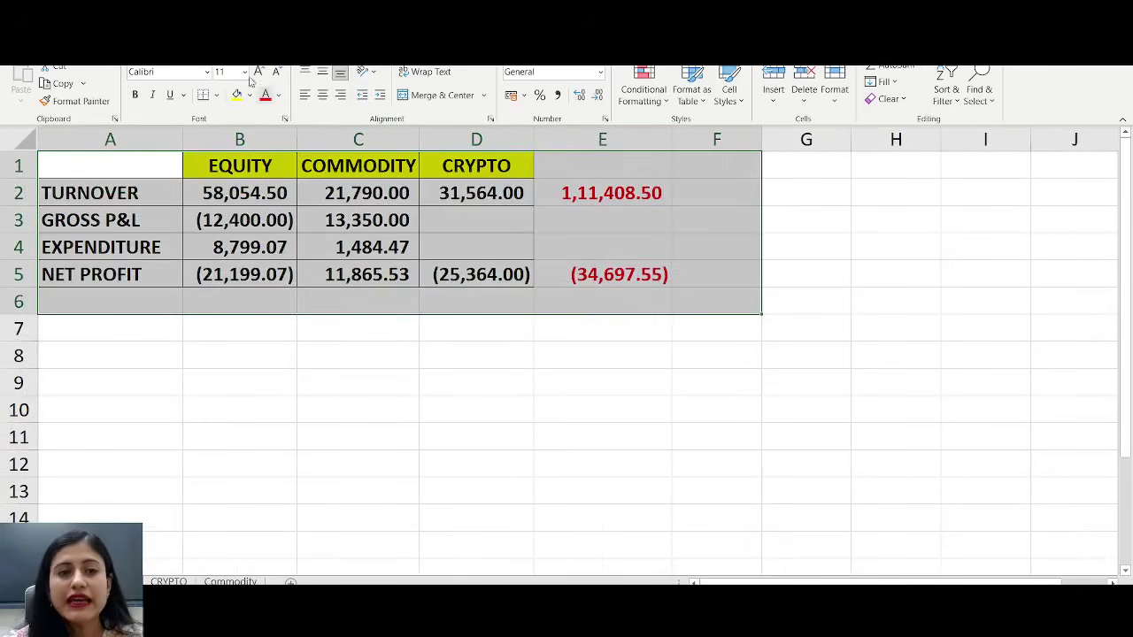
left_click(248, 139)
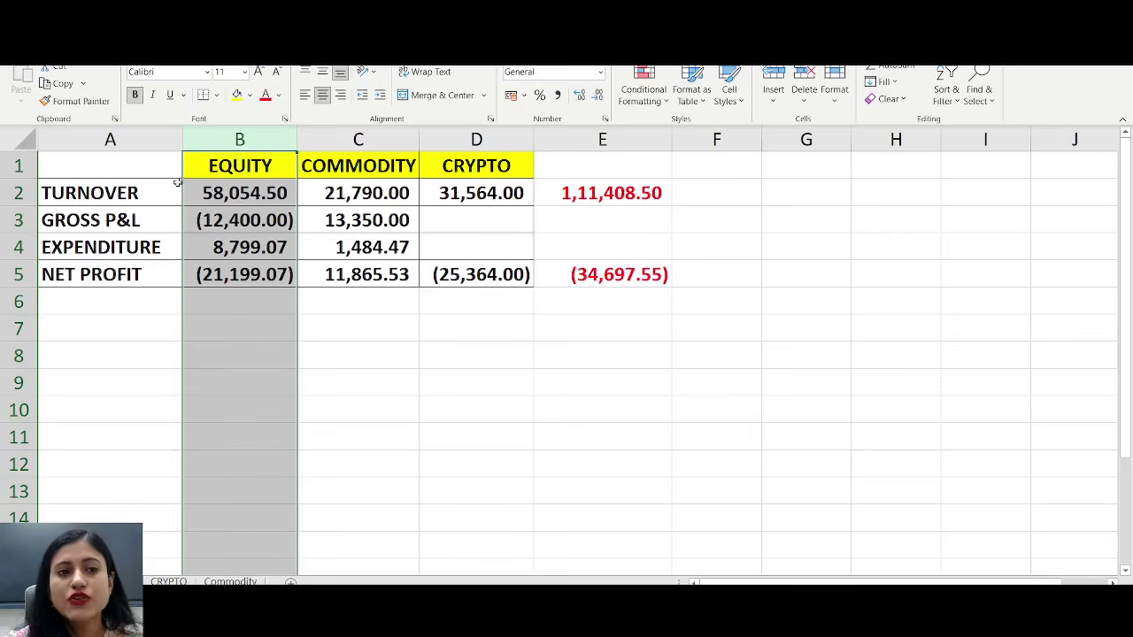
left_click(134, 274)
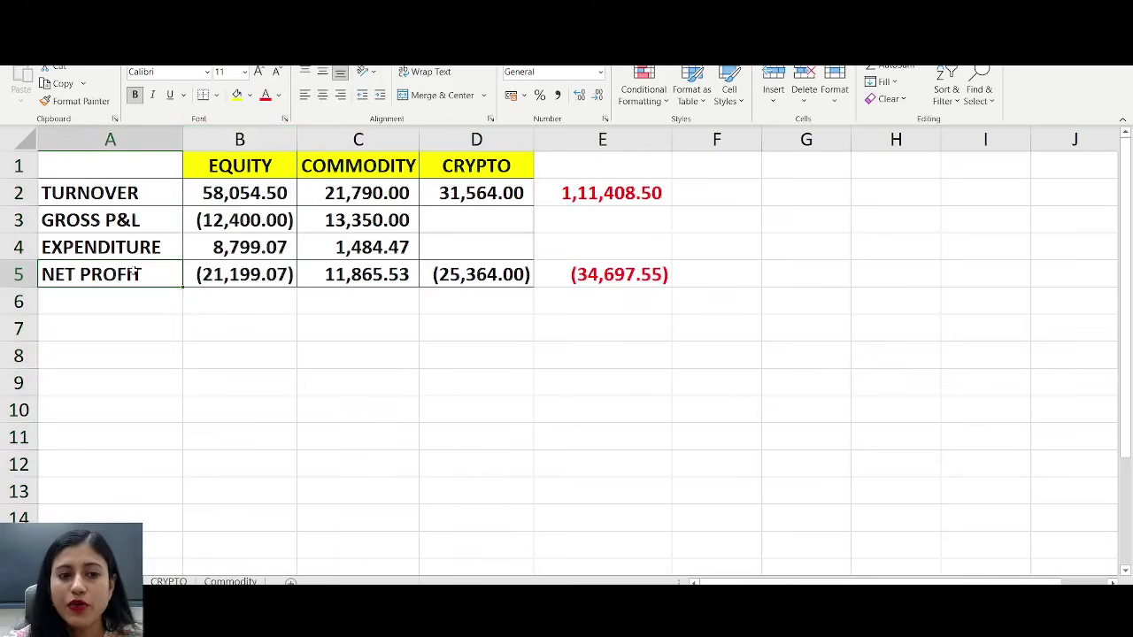
left_click(220, 274)
left_click(252, 186)
left_click(354, 193)
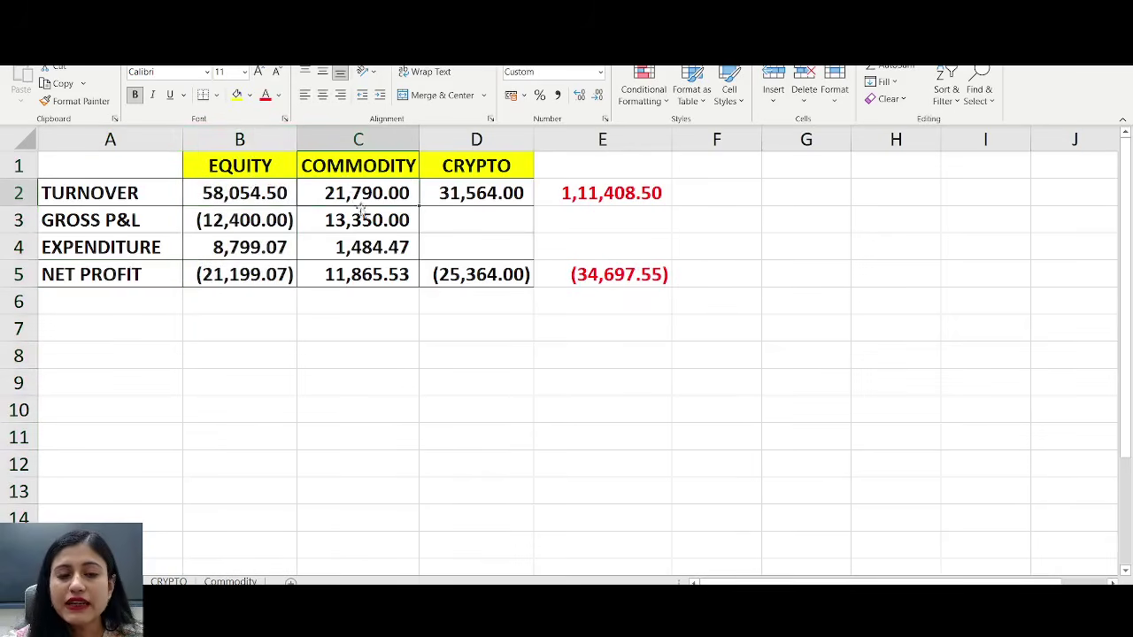
left_click(375, 271)
left_click(494, 187)
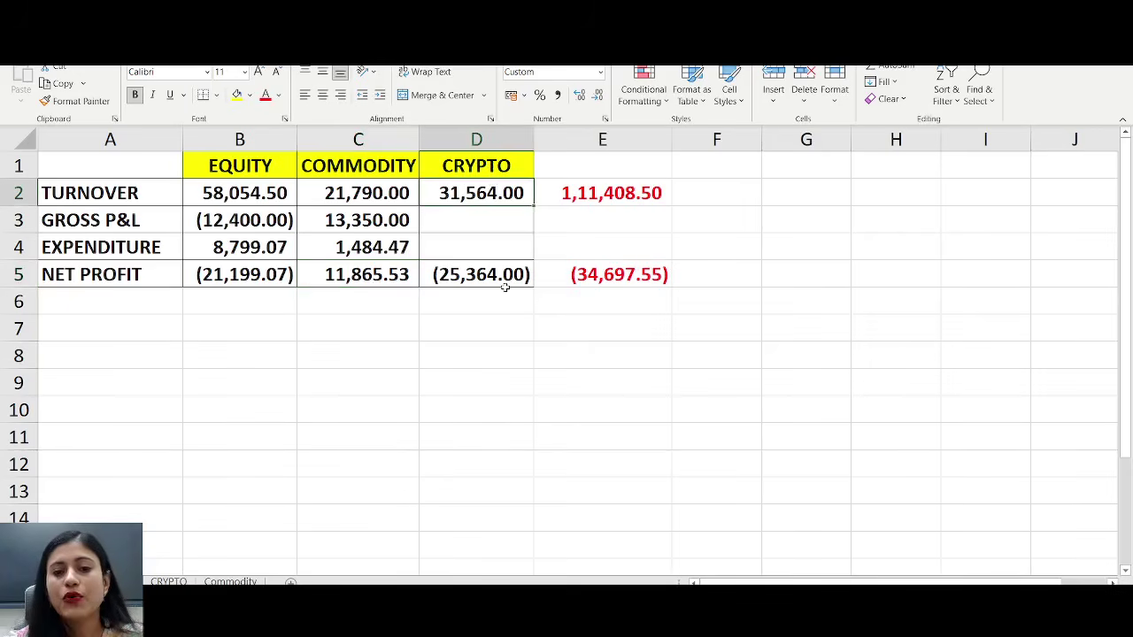
left_click(504, 283)
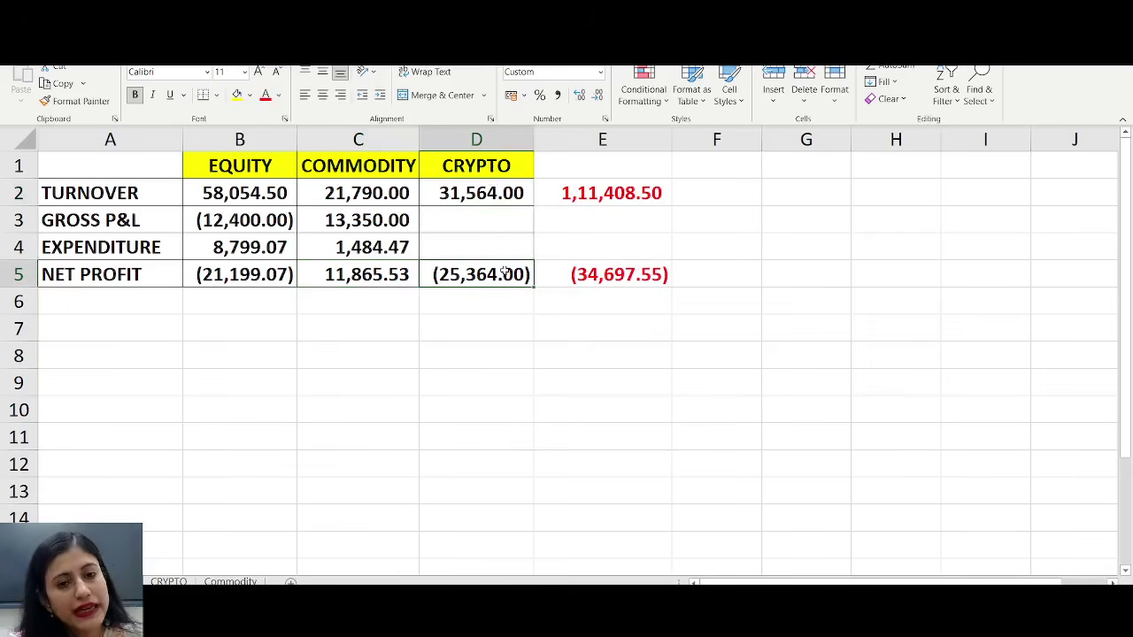
- Walk through the turnover row totalling 1,11,408.50 and the net profit row totalling (34,697.55)
left_click(17, 192)
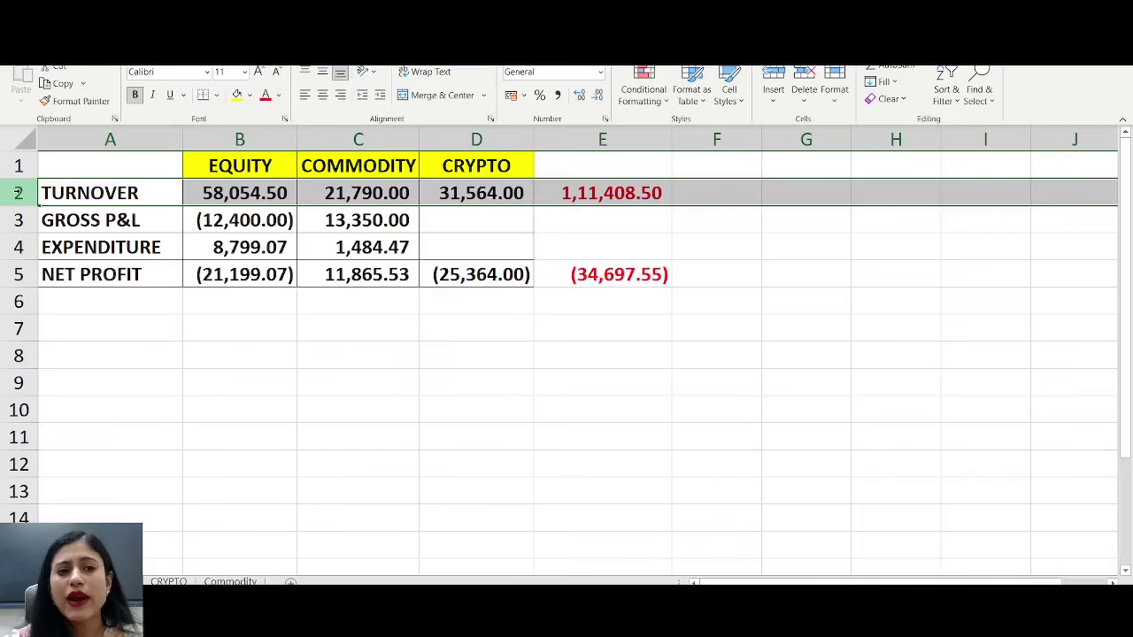
left_click(287, 191)
left_click(364, 192)
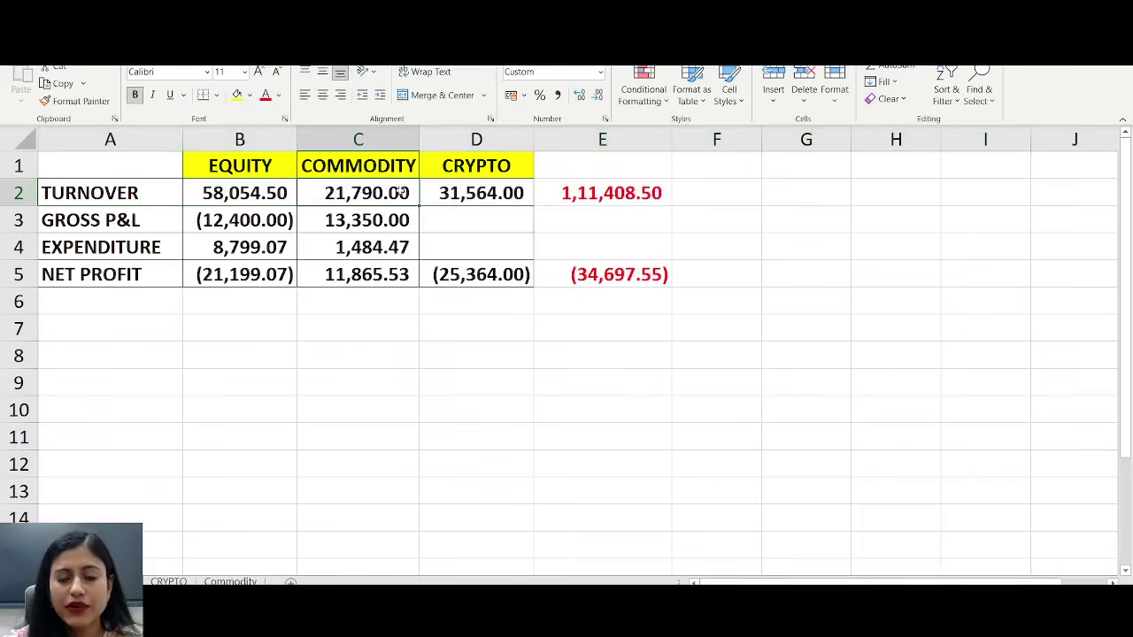
left_click(456, 195)
left_click(664, 195)
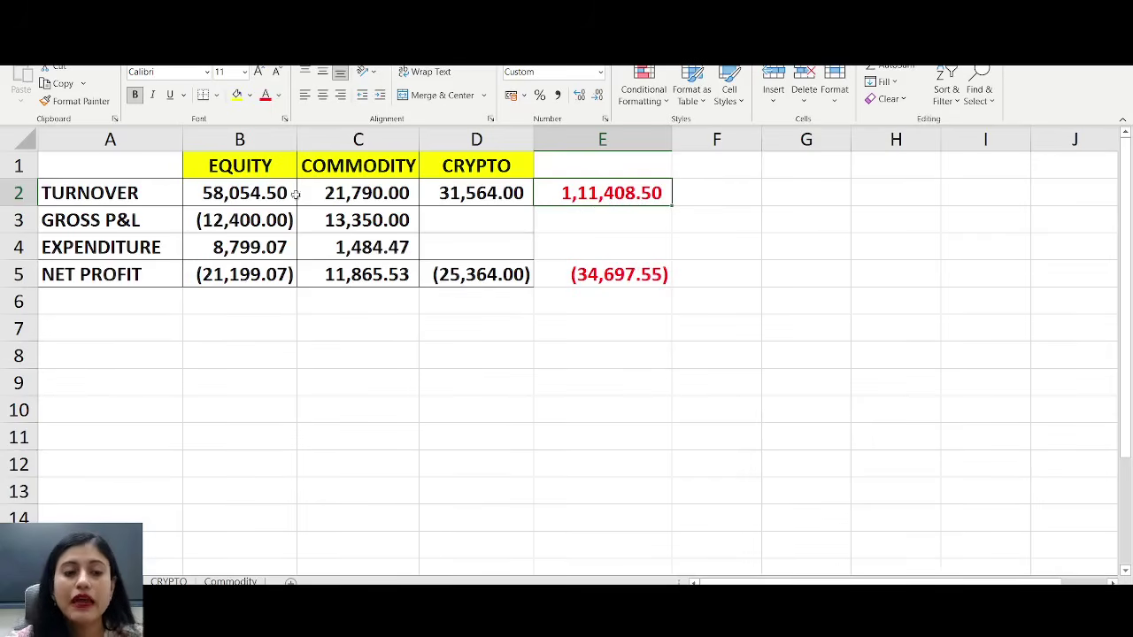
left_click(25, 274)
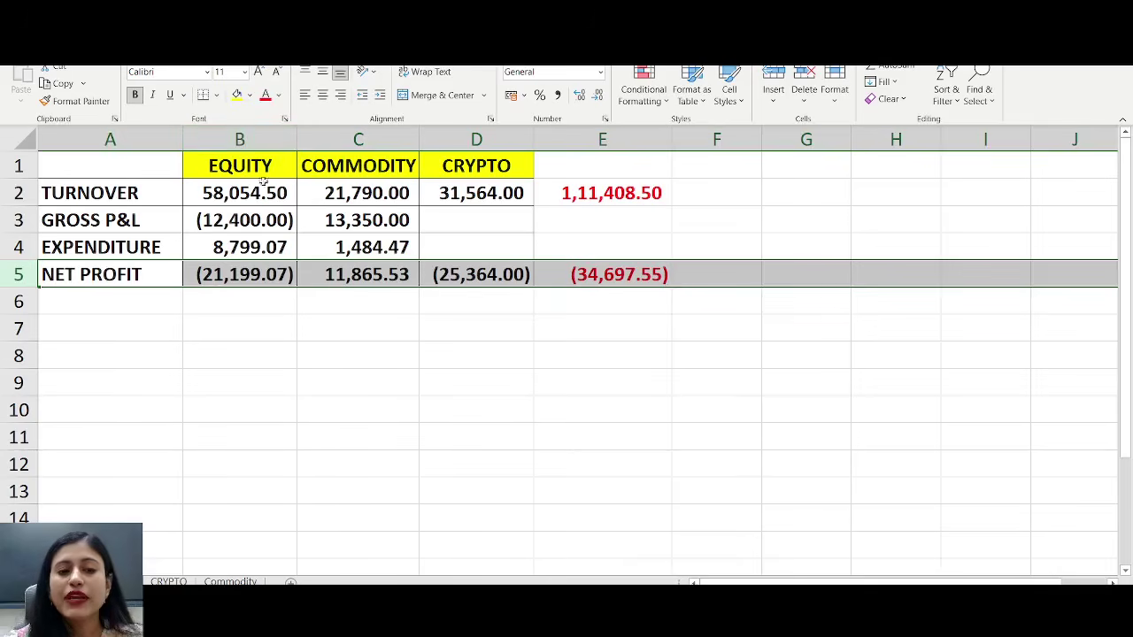
left_click(246, 273)
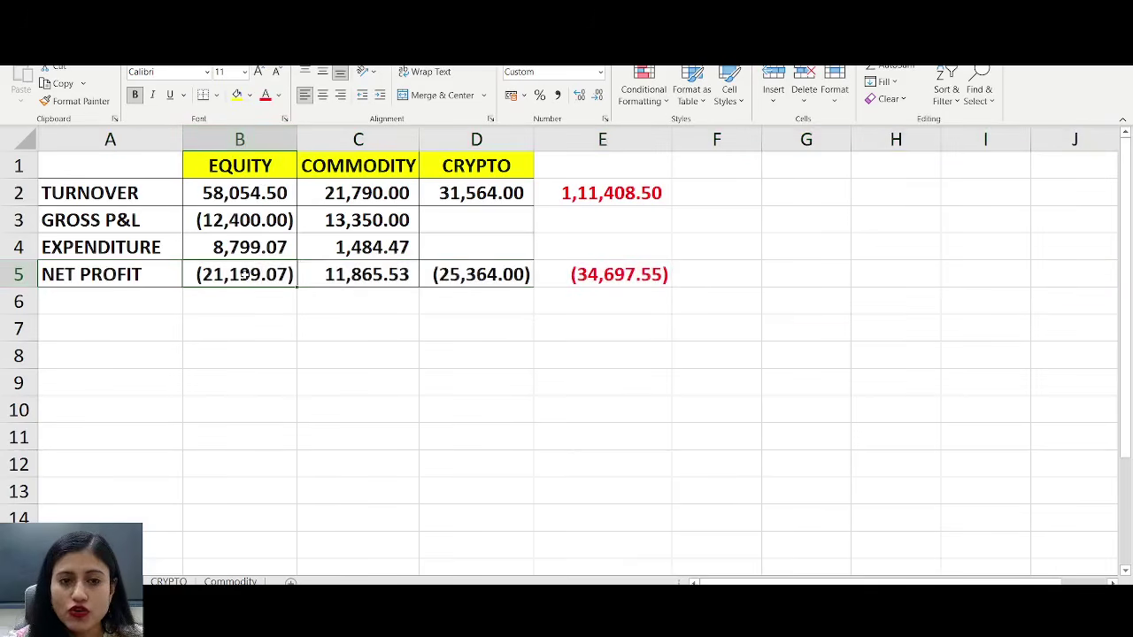
left_click(456, 268)
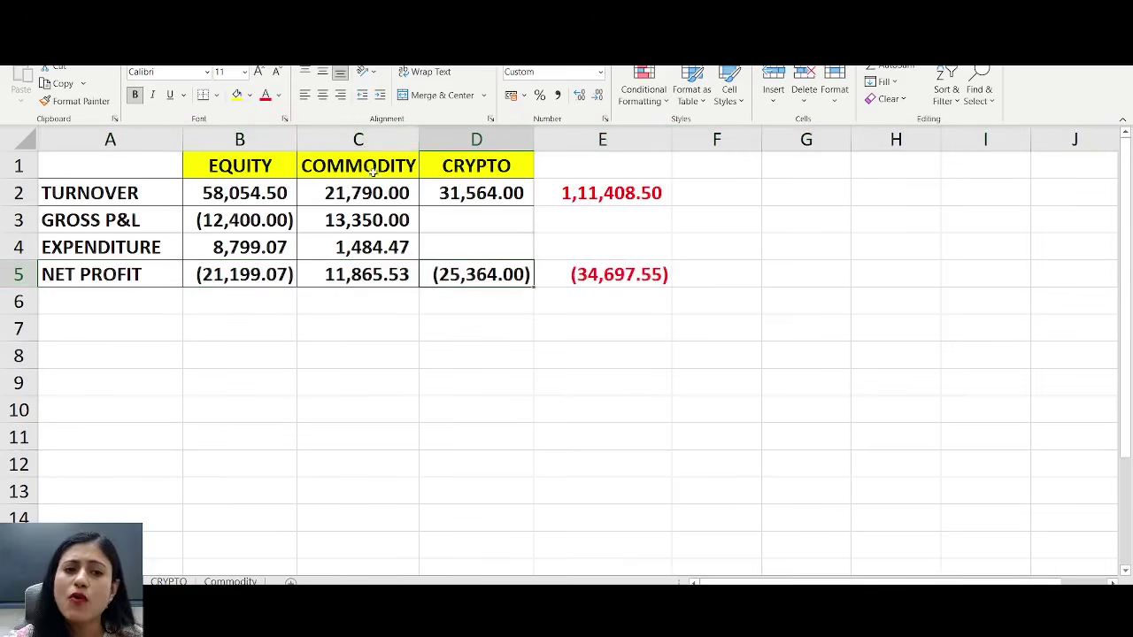
left_click(383, 269)
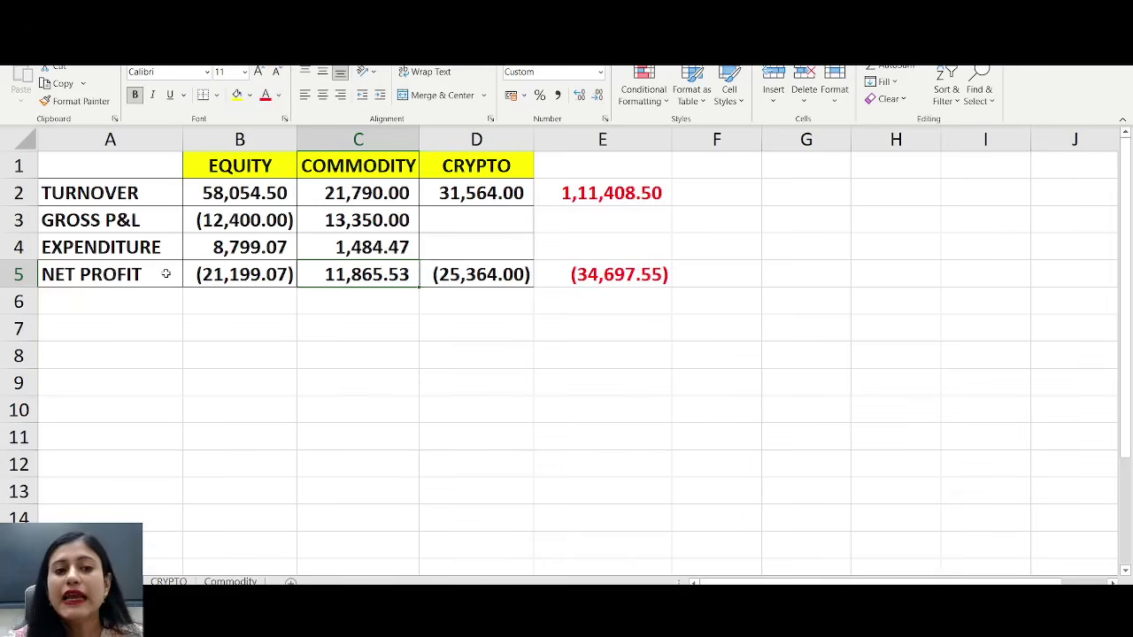
left_click(557, 273)
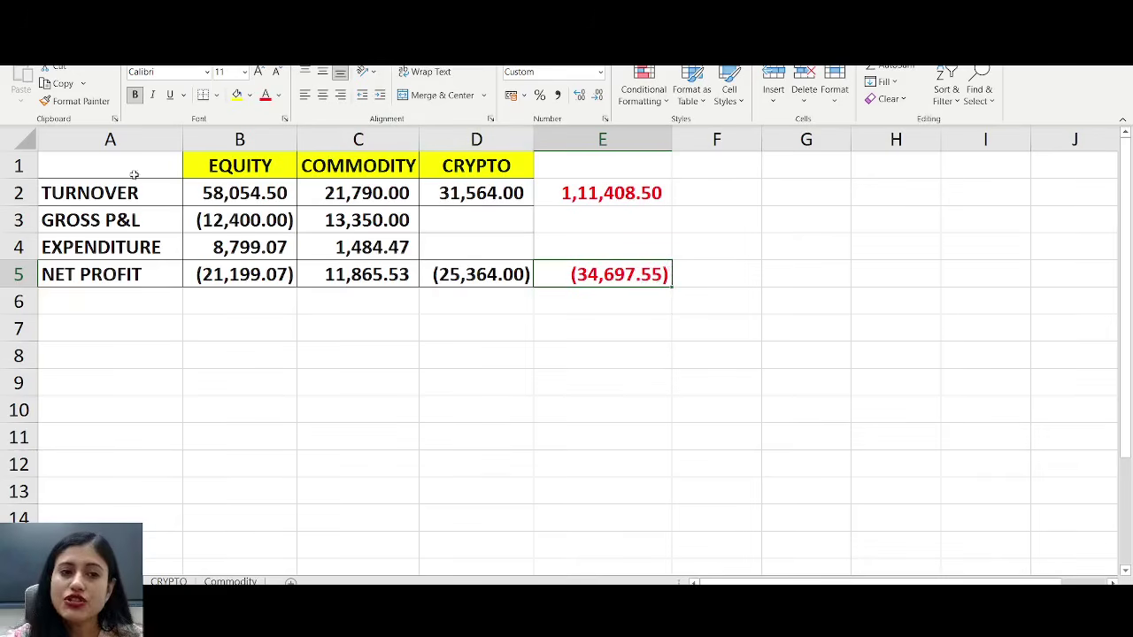
- Select the profit summary table and check the total turnover in E2
left_click_drag(76, 164, 631, 278)
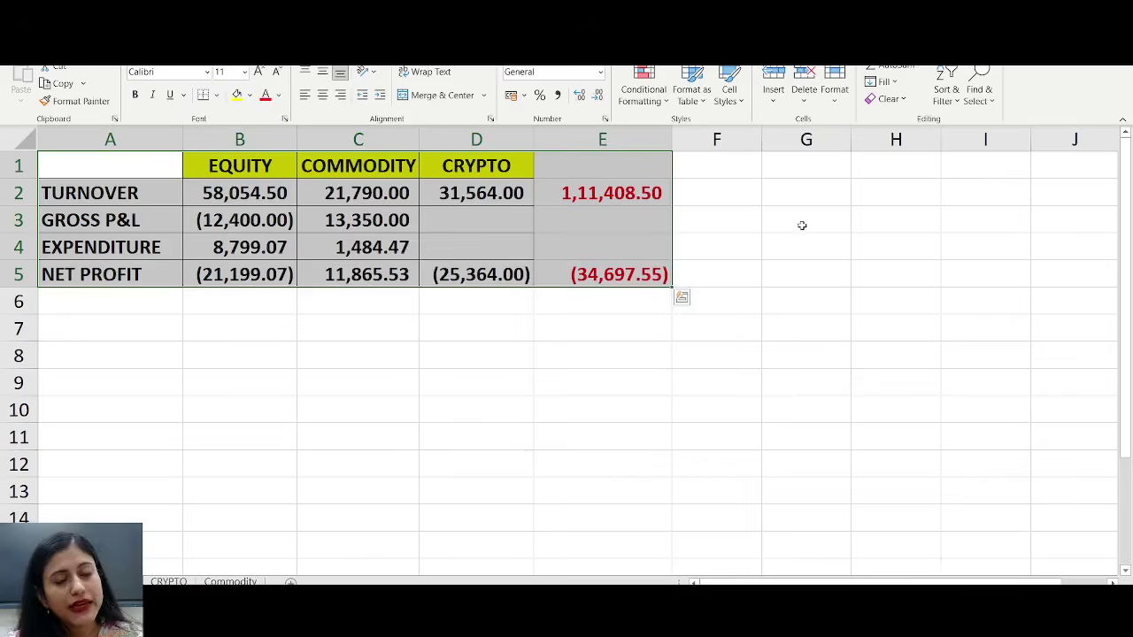
left_click(738, 215)
left_click(18, 191)
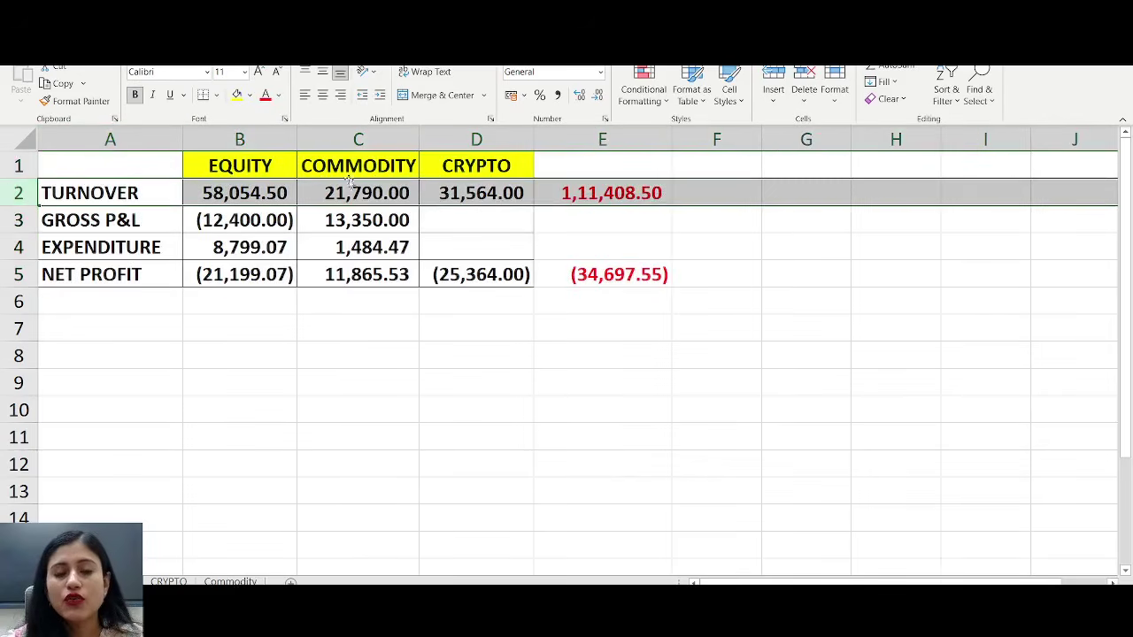
left_click(610, 193)
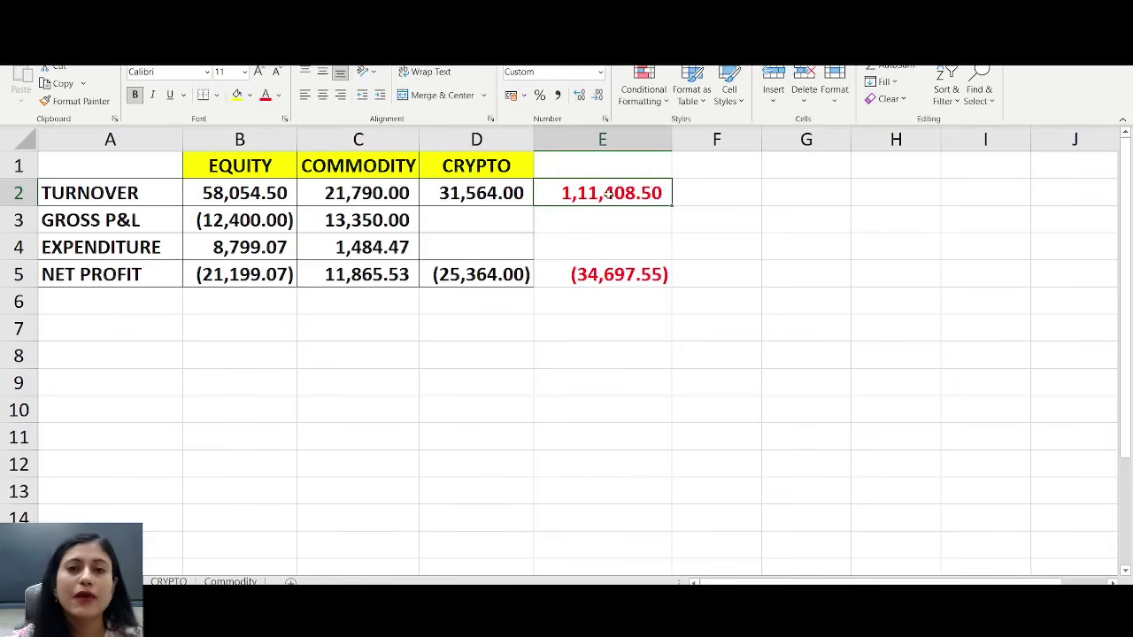
mouse_move(110, 165)
left_mouse_down()
mouse_move(673, 278)
mouse_move(675, 296)
left_mouse_up()
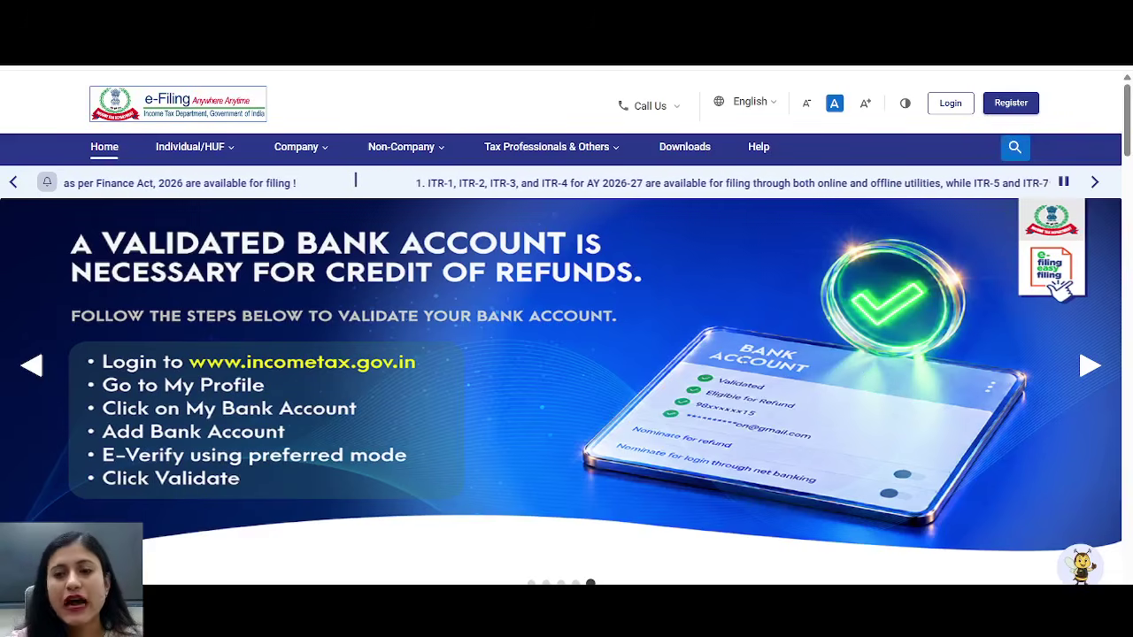
- Log in to the e-Filing portal with the user ID and account password
left_click(952, 114)
left_click(249, 277)
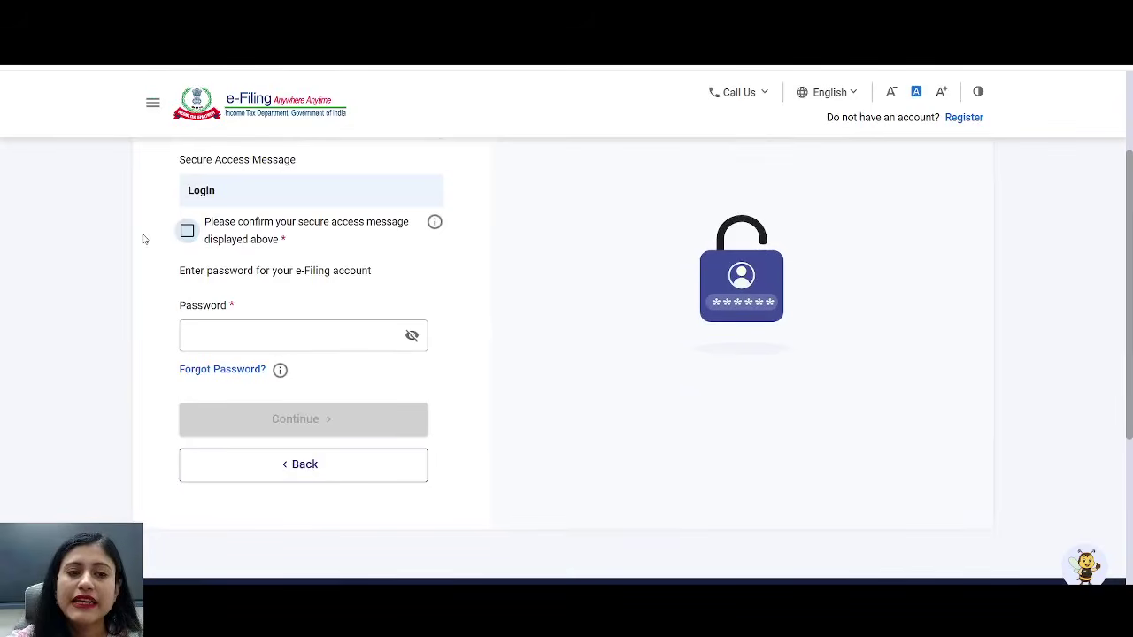
left_click(218, 329)
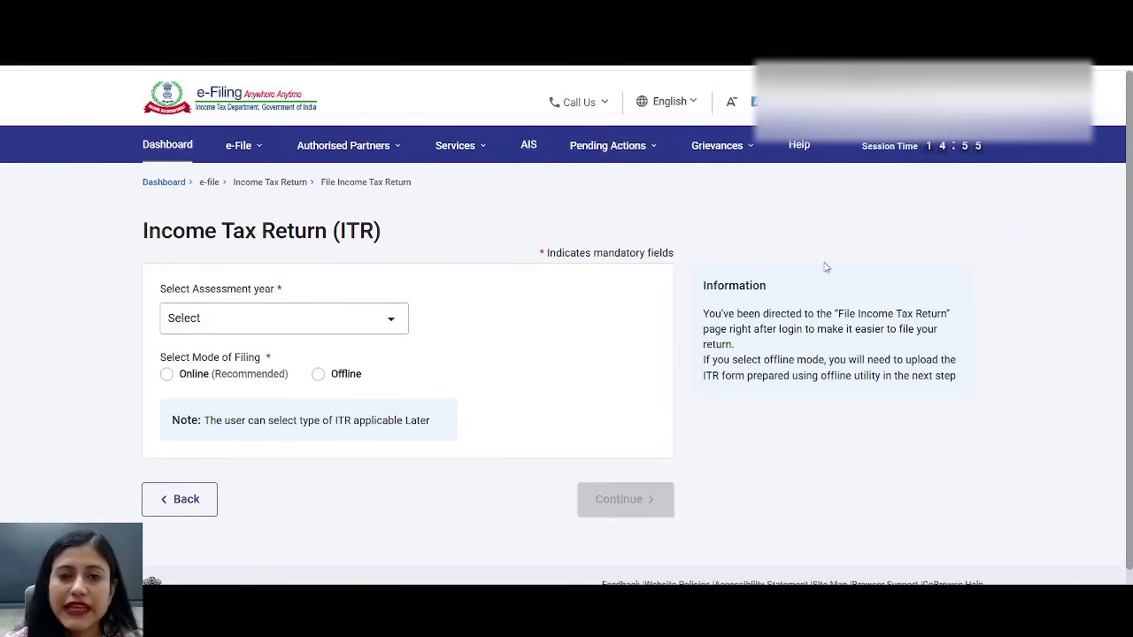
- Open View Form 26AS from the e-File > Income Tax Returns menu
left_click(608, 145)
left_click(734, 153)
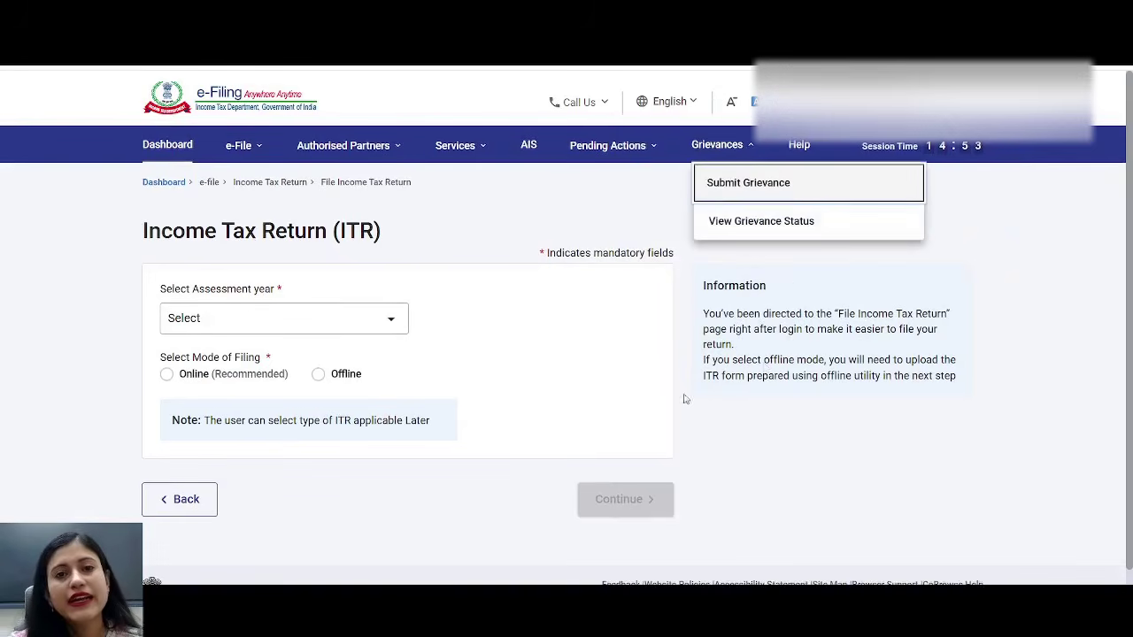
left_click(686, 363)
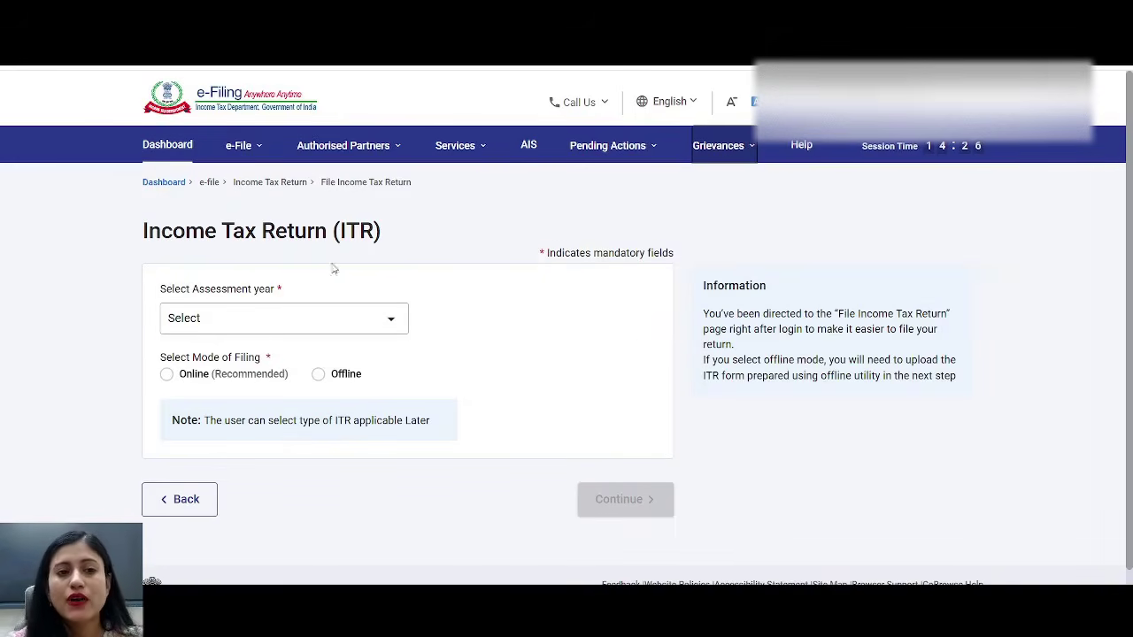
left_click(239, 149)
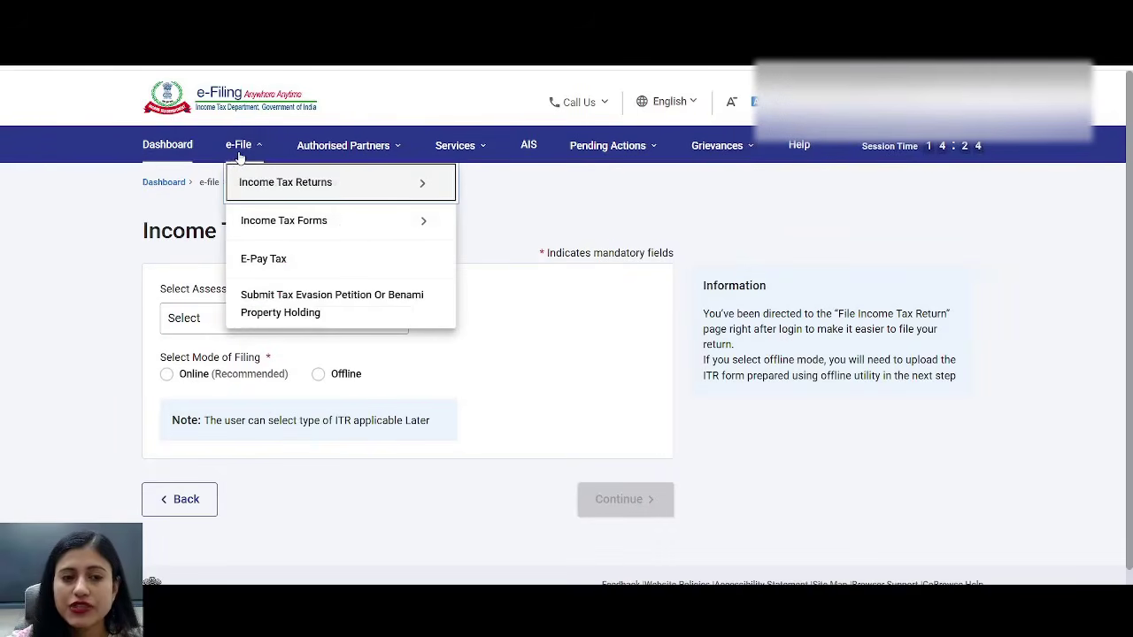
mouse_move(253, 181)
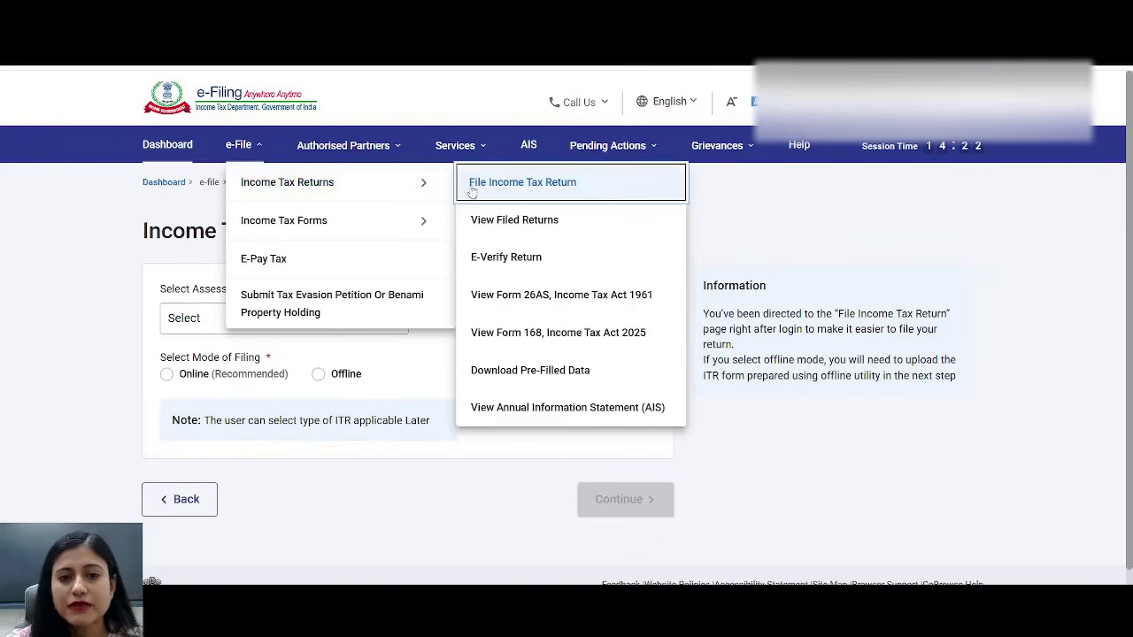
left_click(513, 301)
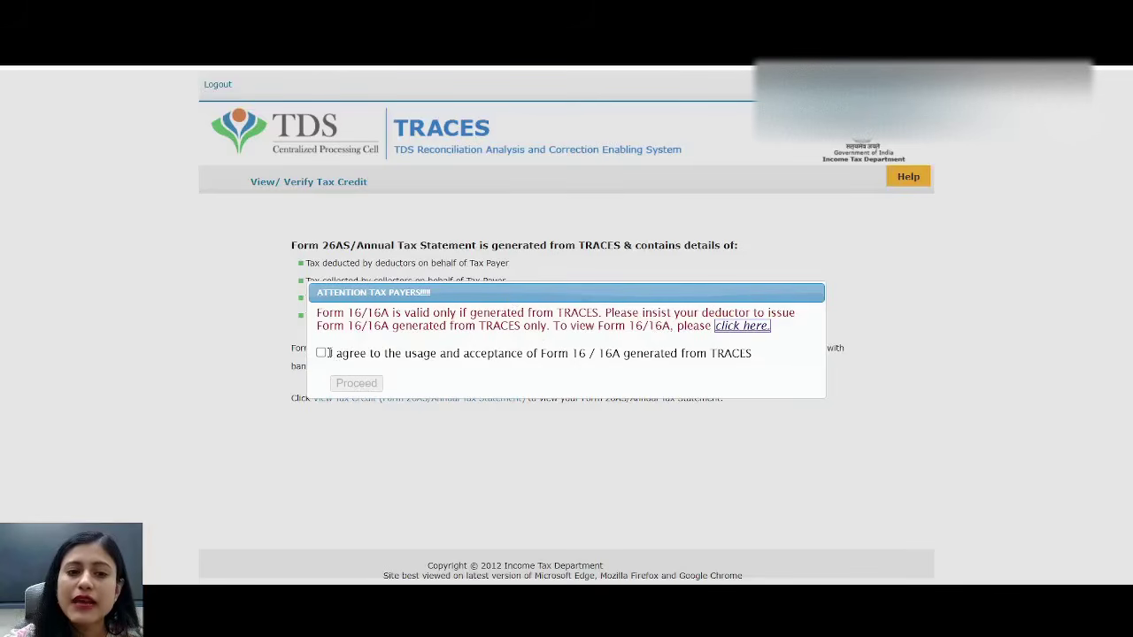
- Accept the Form 16/16A terms and view the 2026-27 Form 26AS tax credit statement as HTML
left_click(322, 354)
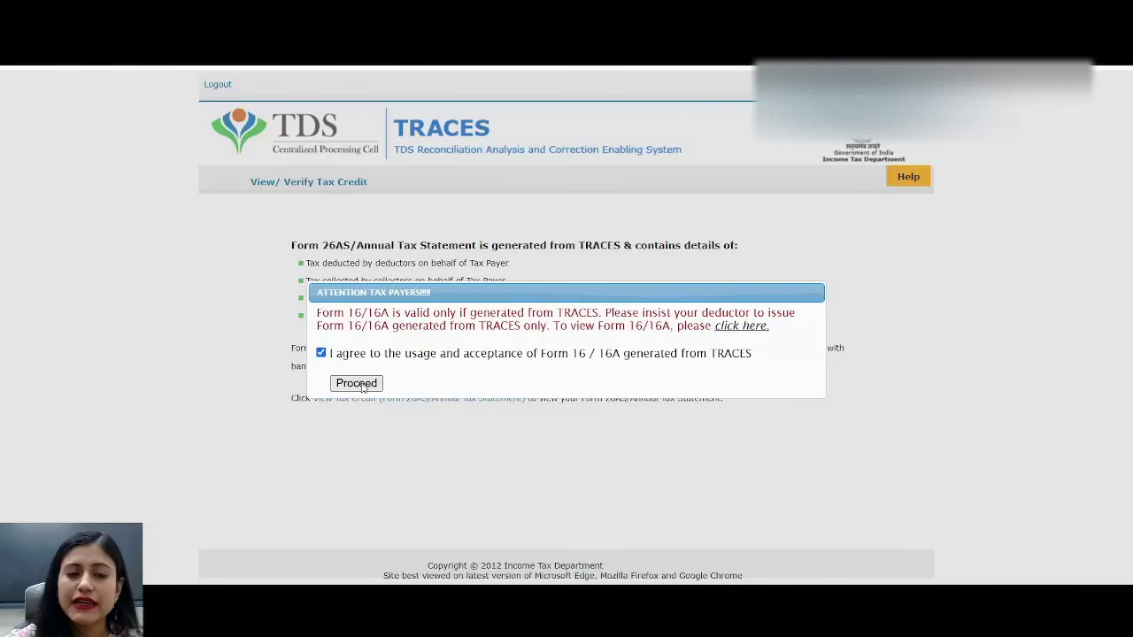
left_click(358, 384)
left_click(354, 405)
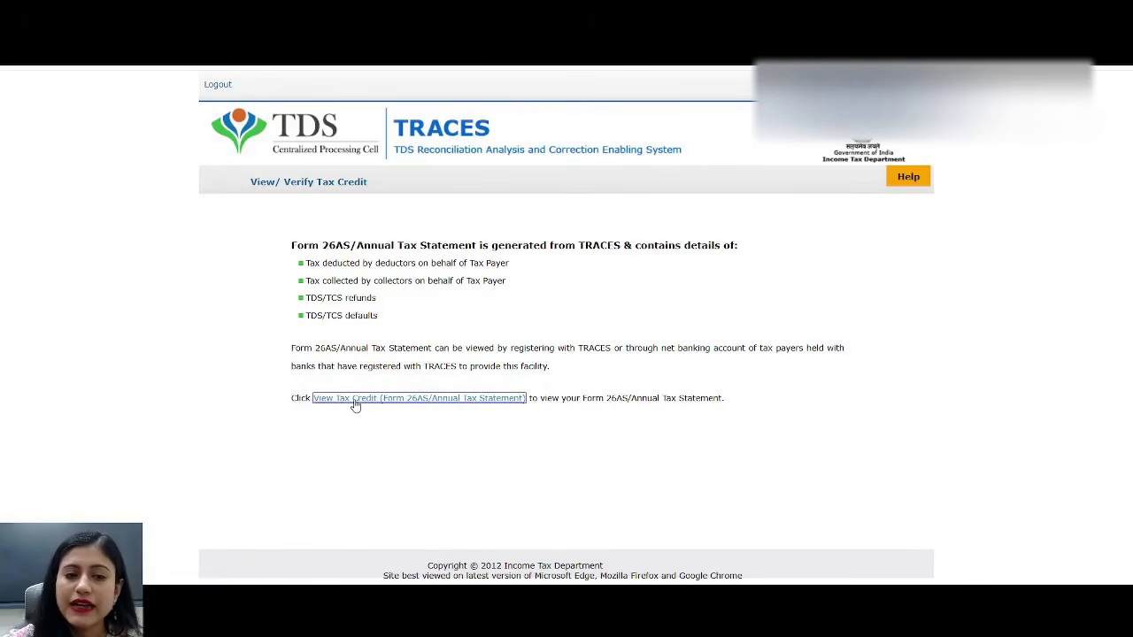
left_click(617, 256)
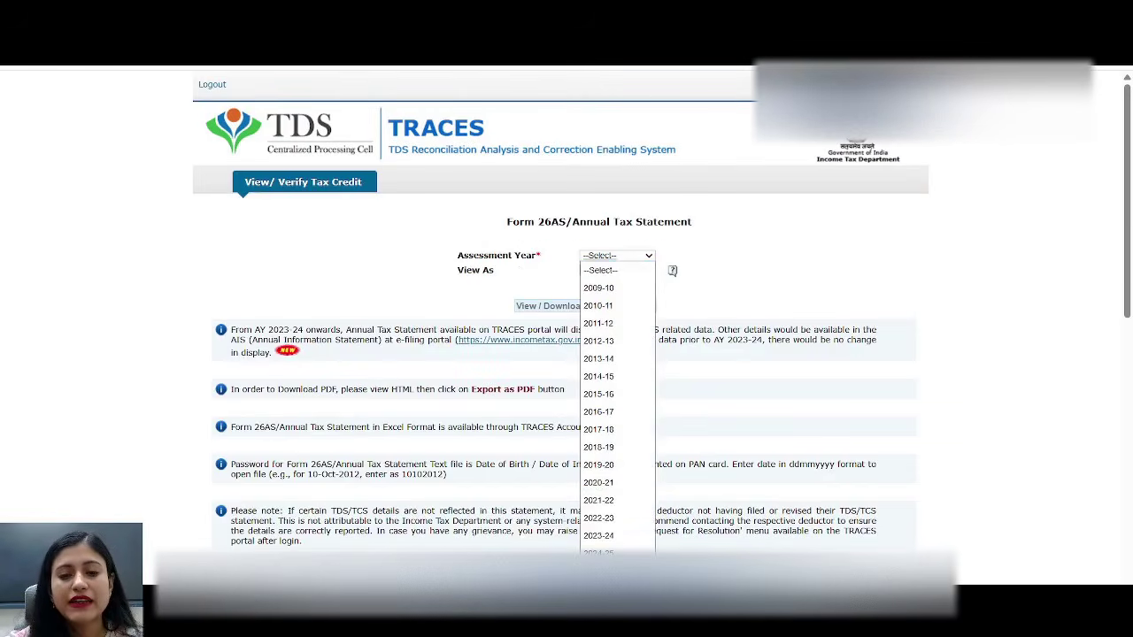
left_click(599, 589)
left_click(617, 270)
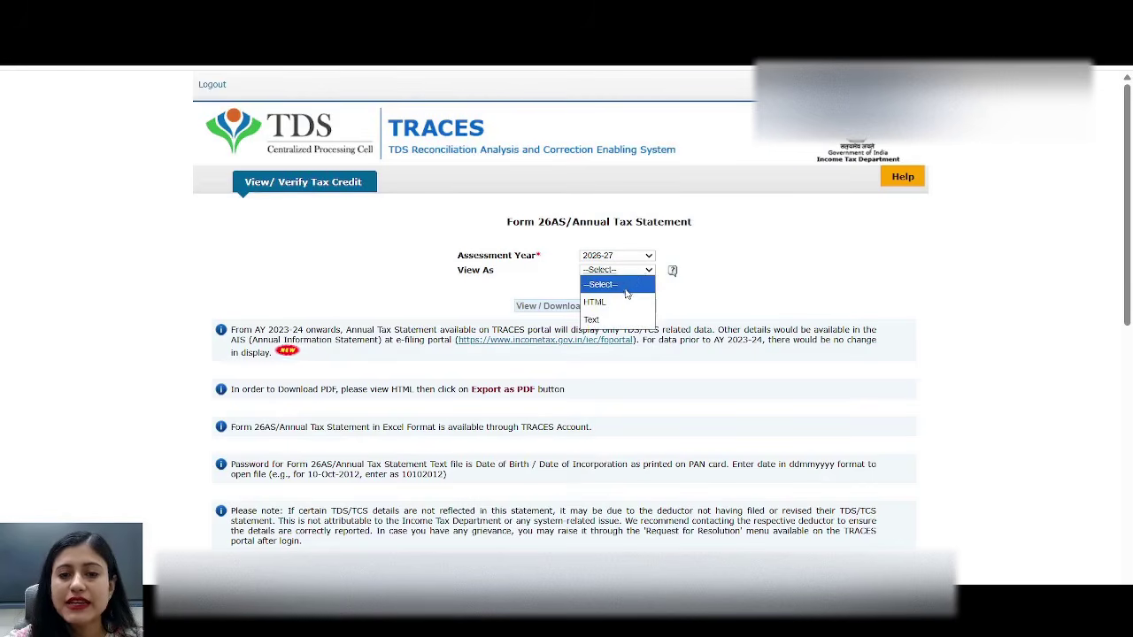
left_click(624, 302)
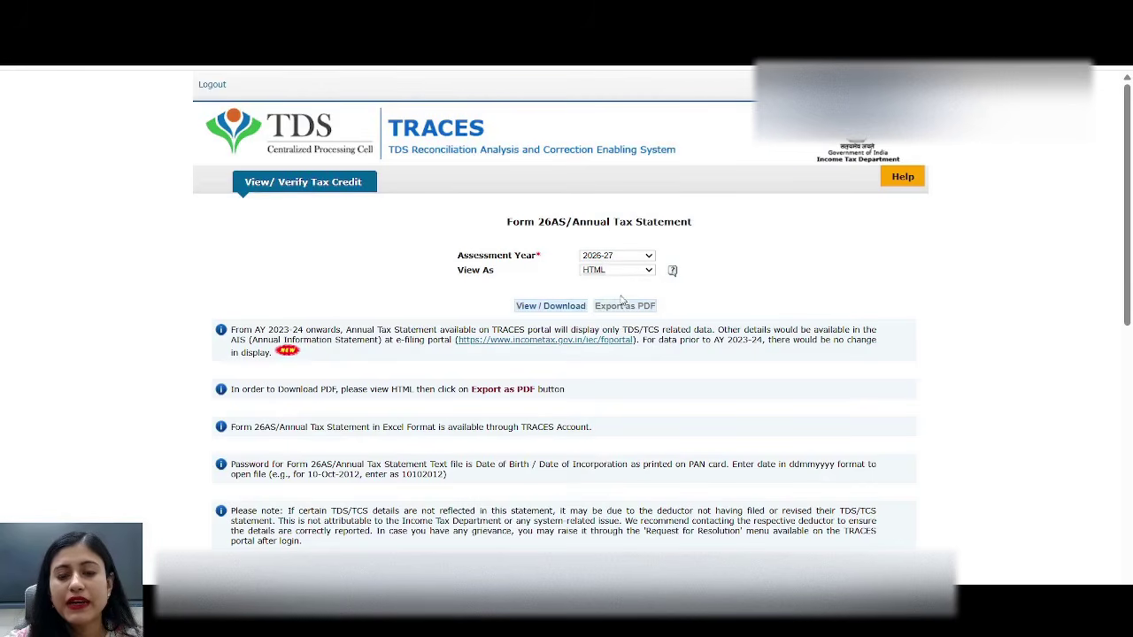
left_click(549, 306)
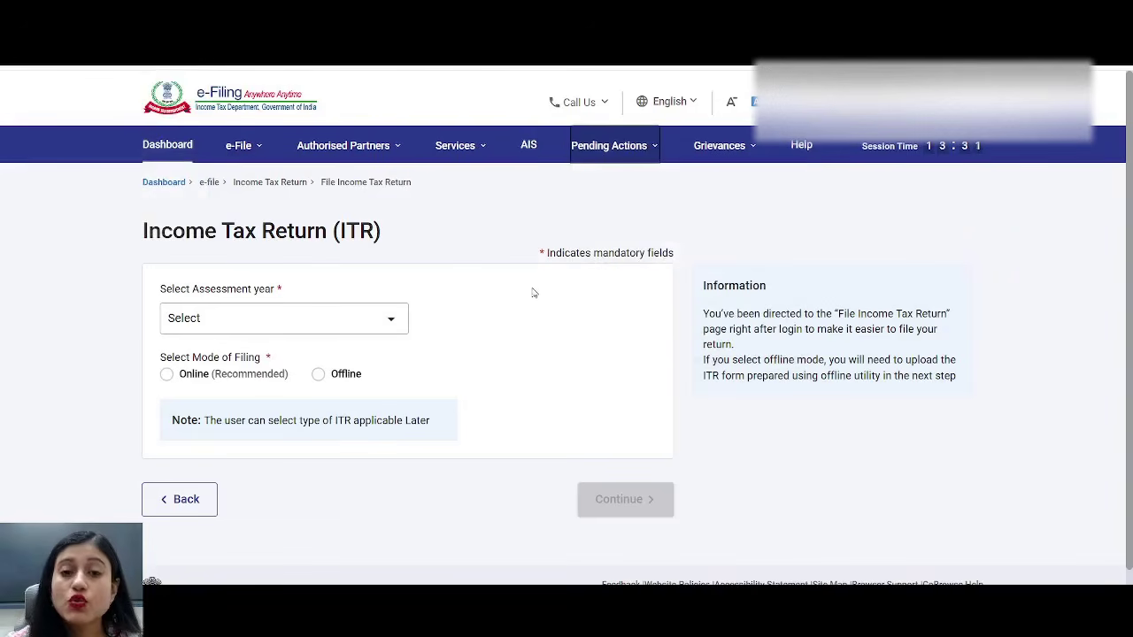
- Open the AIS view and expand the Interest from savings bank entry of 6,358
left_click(527, 159)
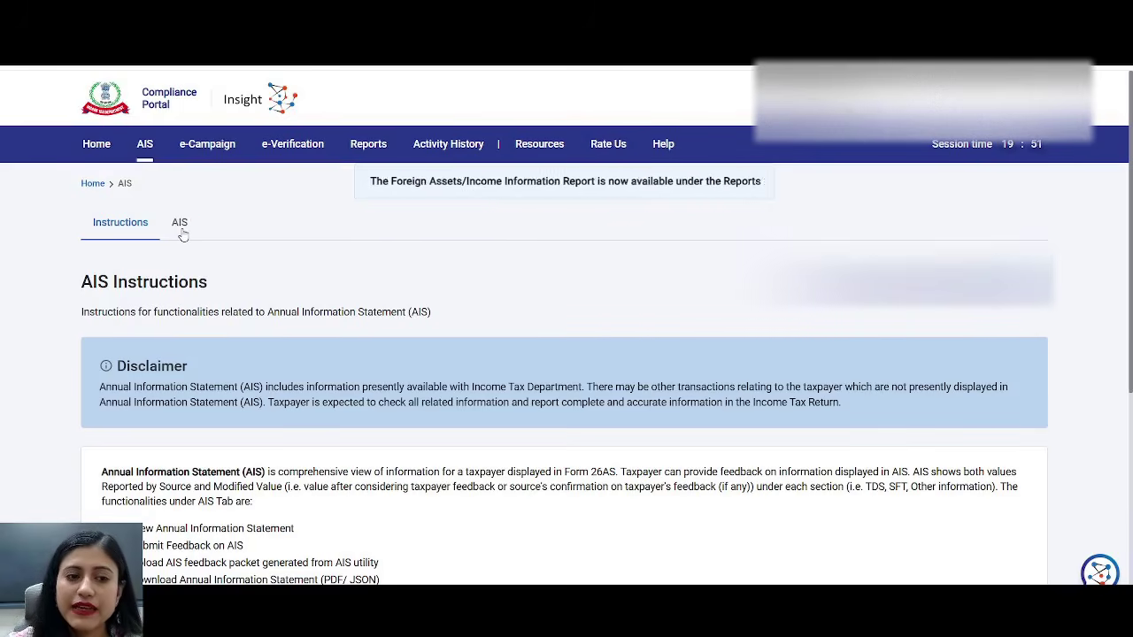
left_click(180, 228)
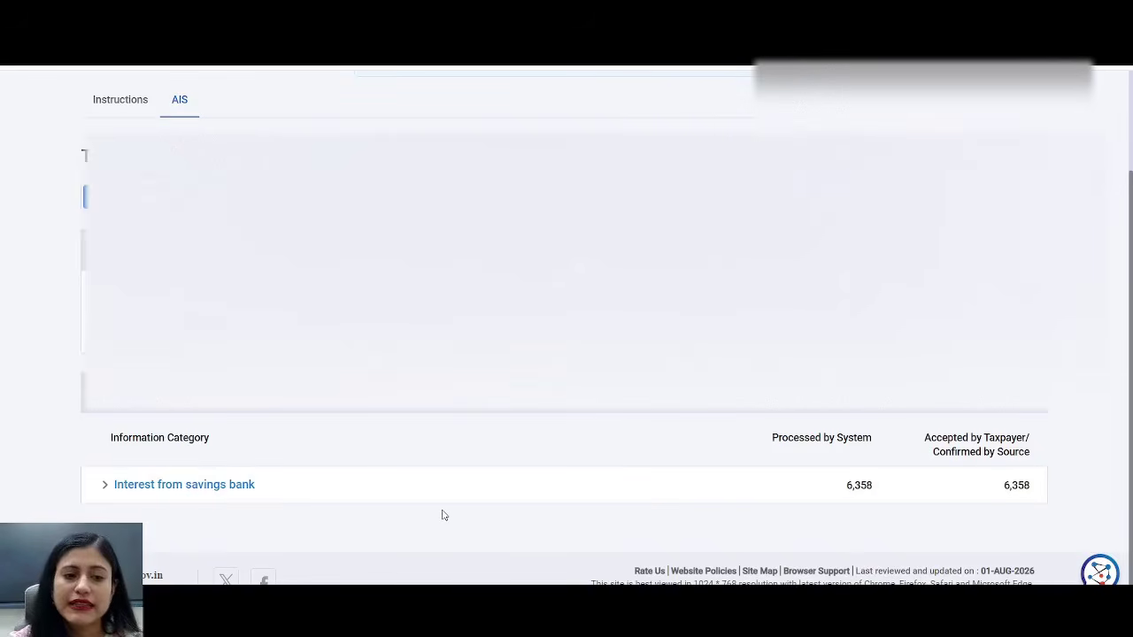
left_click(245, 501)
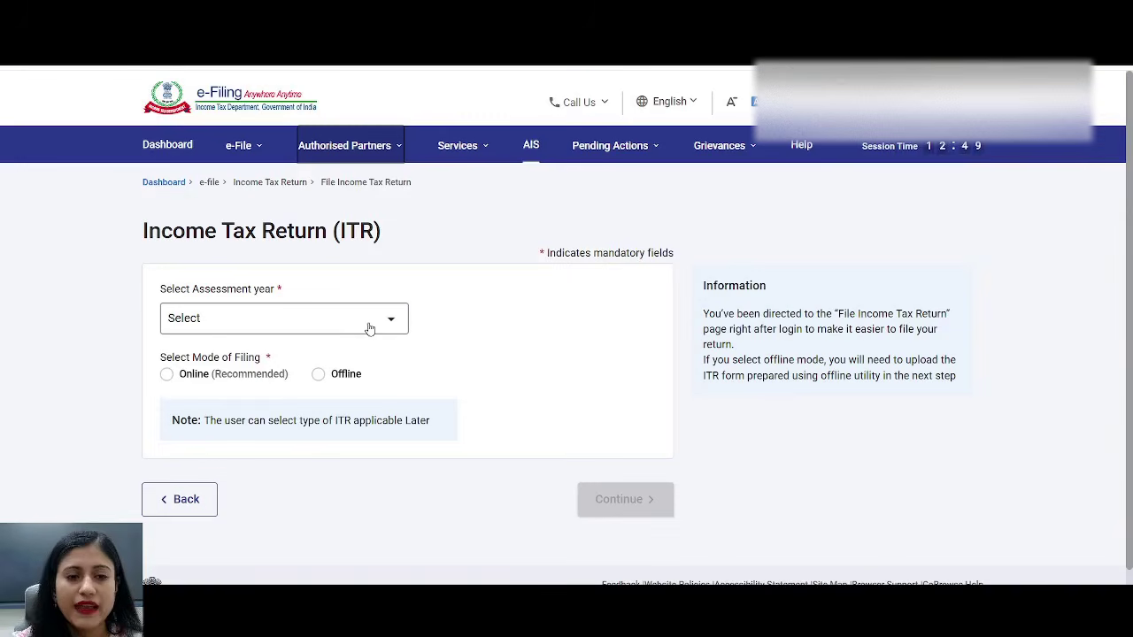
- Choose AY 2026-27 and online filing, then start a new filing as an Individual
left_click(377, 323)
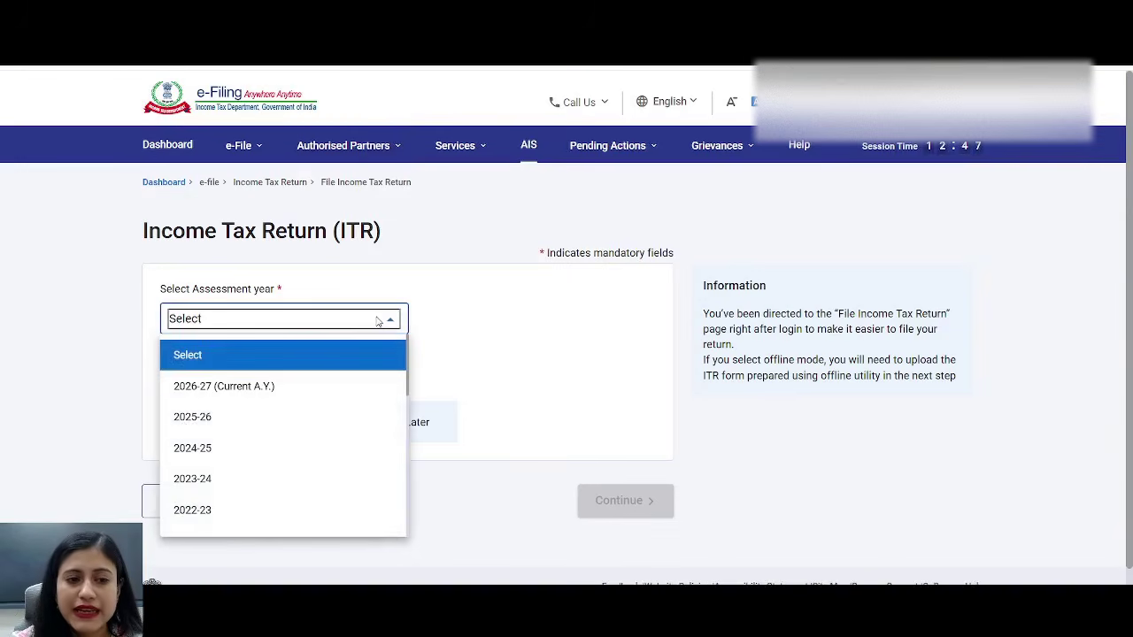
left_click(286, 398)
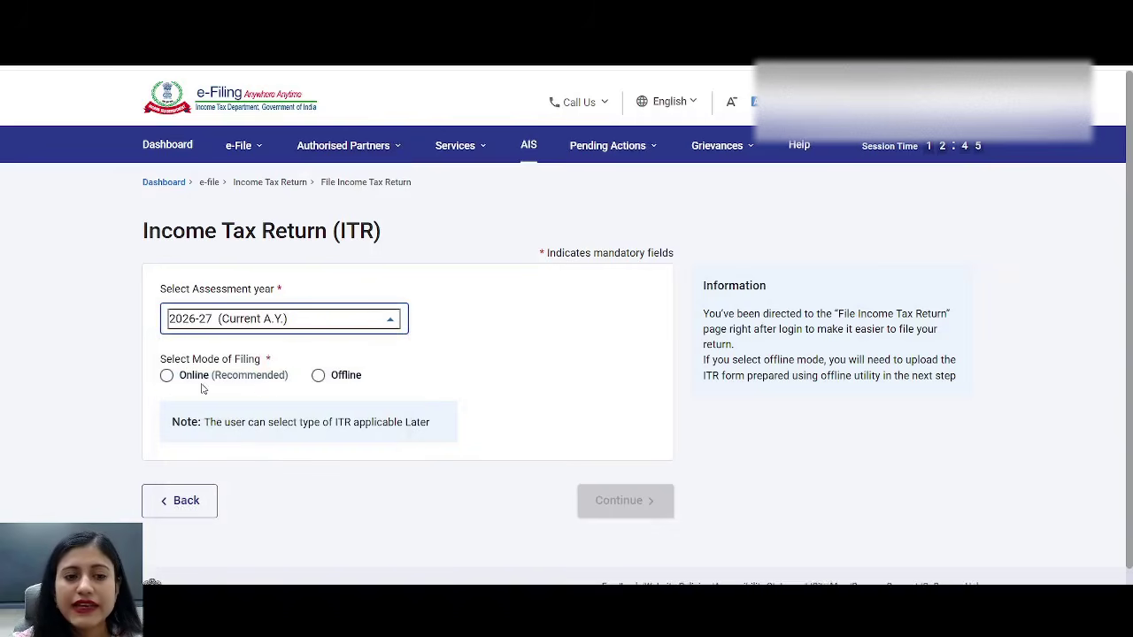
left_click(168, 376)
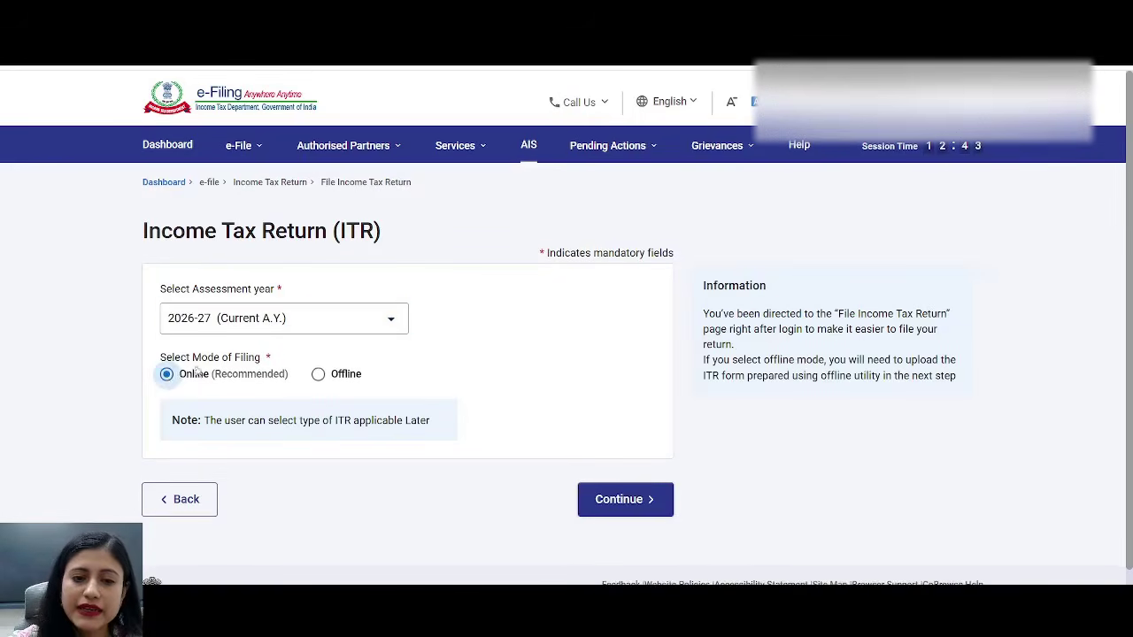
left_click(623, 501)
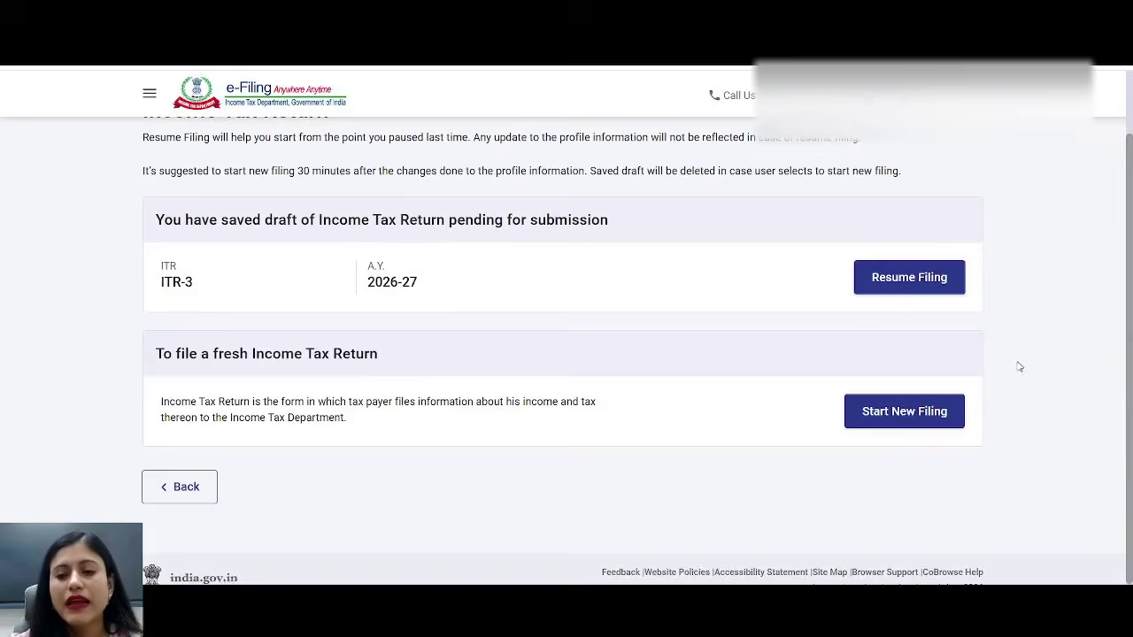
left_click(900, 428)
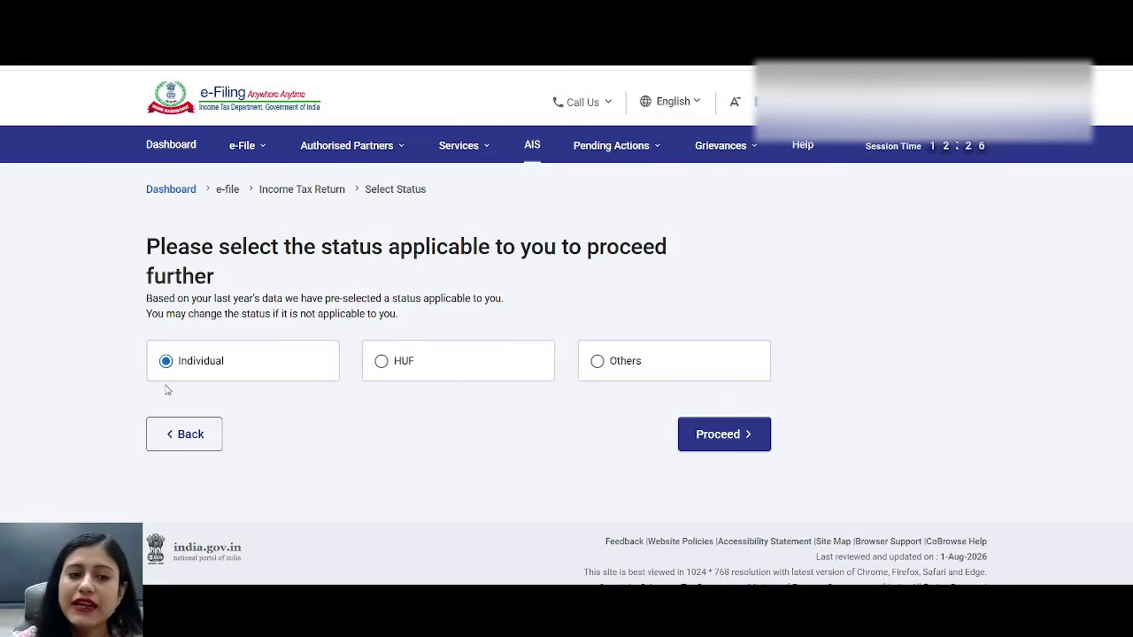
left_click(718, 445)
- Select ITR-3, acknowledge the new tax regime notice and give Others as the filing reason
left_click(608, 357)
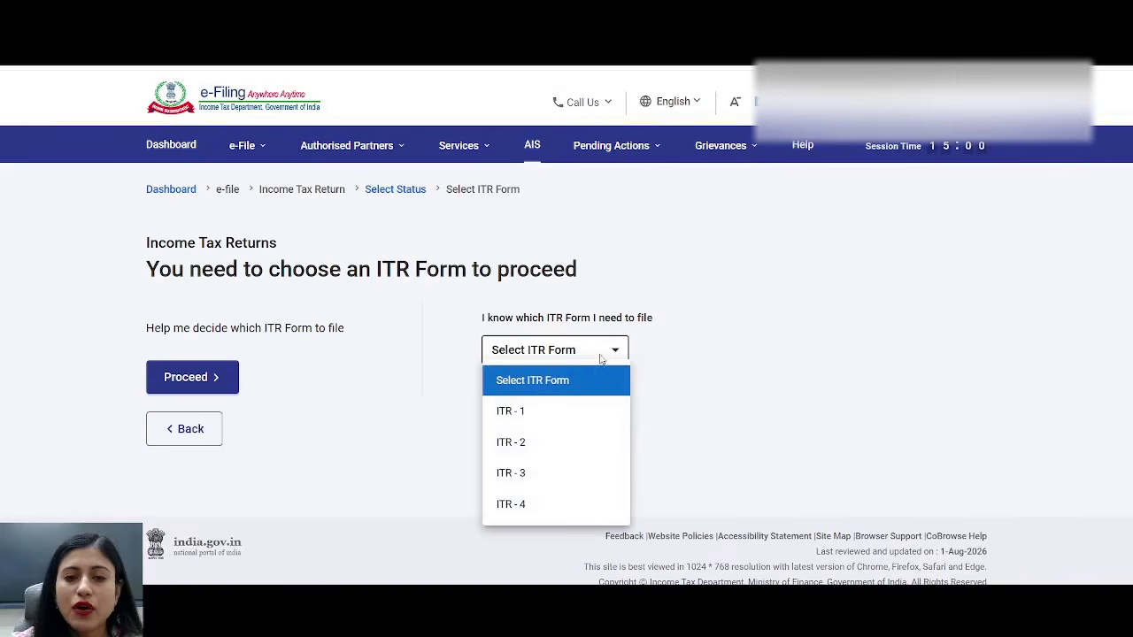
left_click(564, 475)
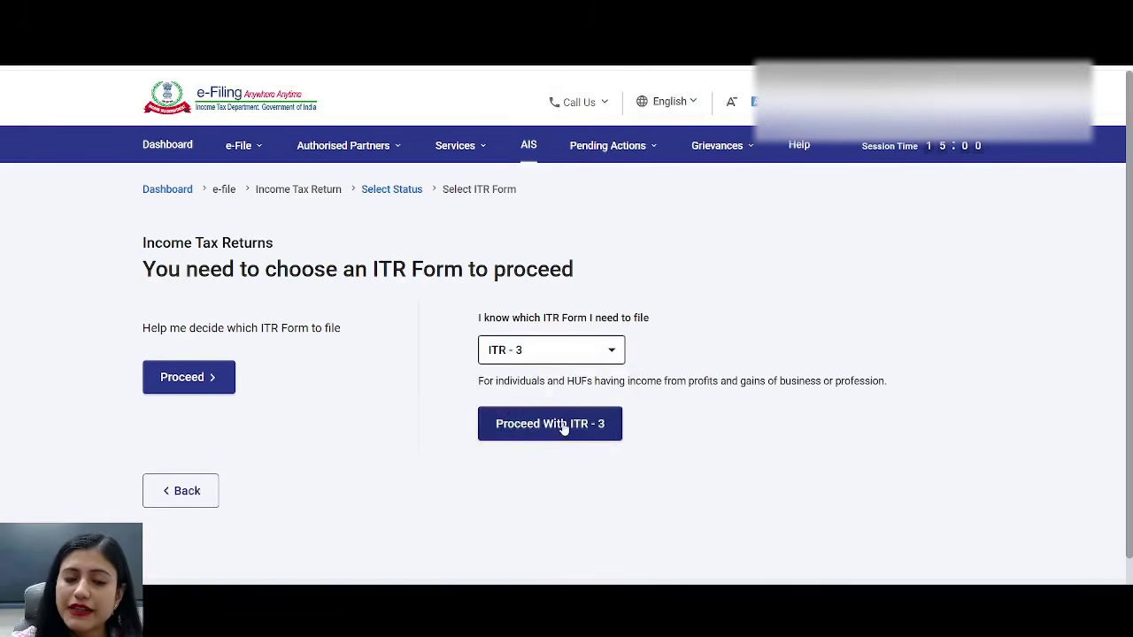
left_click(564, 427)
left_click(561, 443)
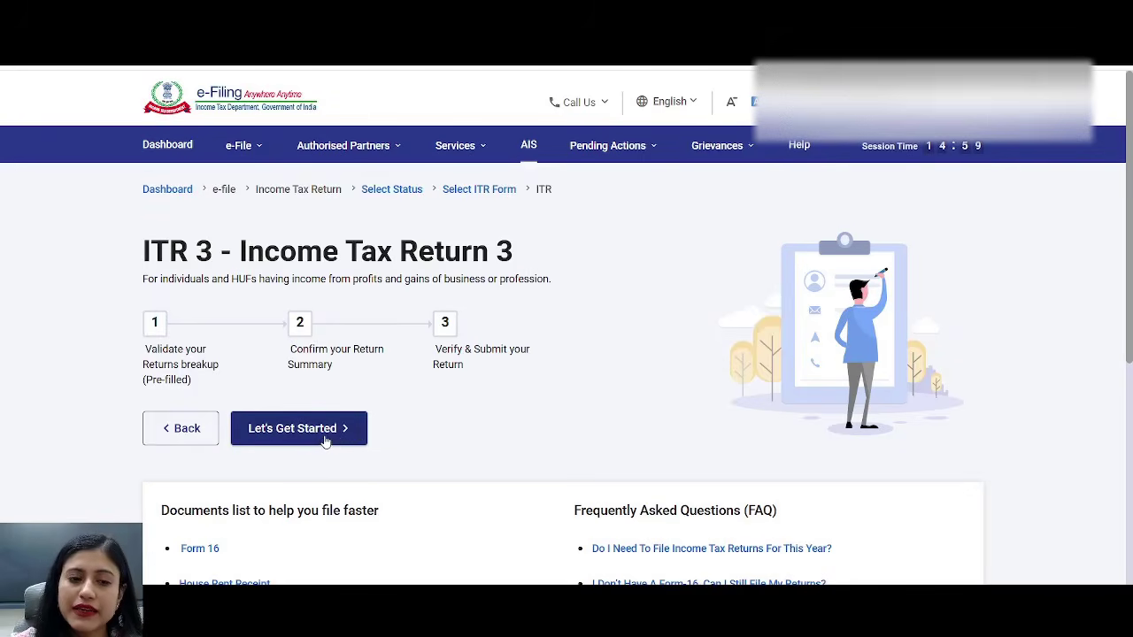
left_click(325, 436)
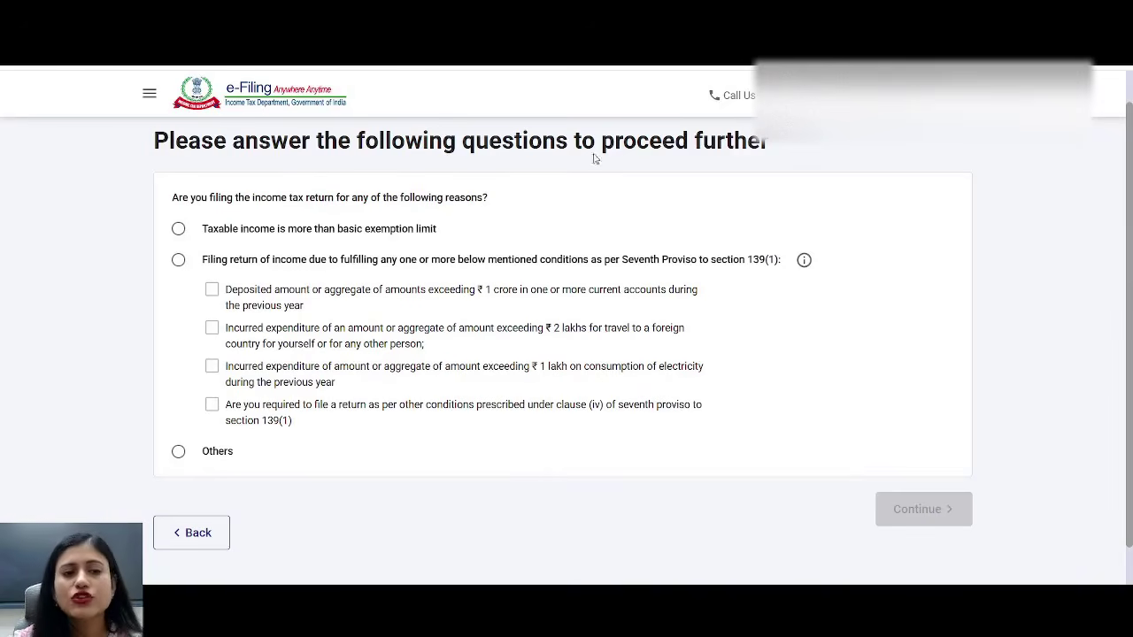
left_click(180, 453)
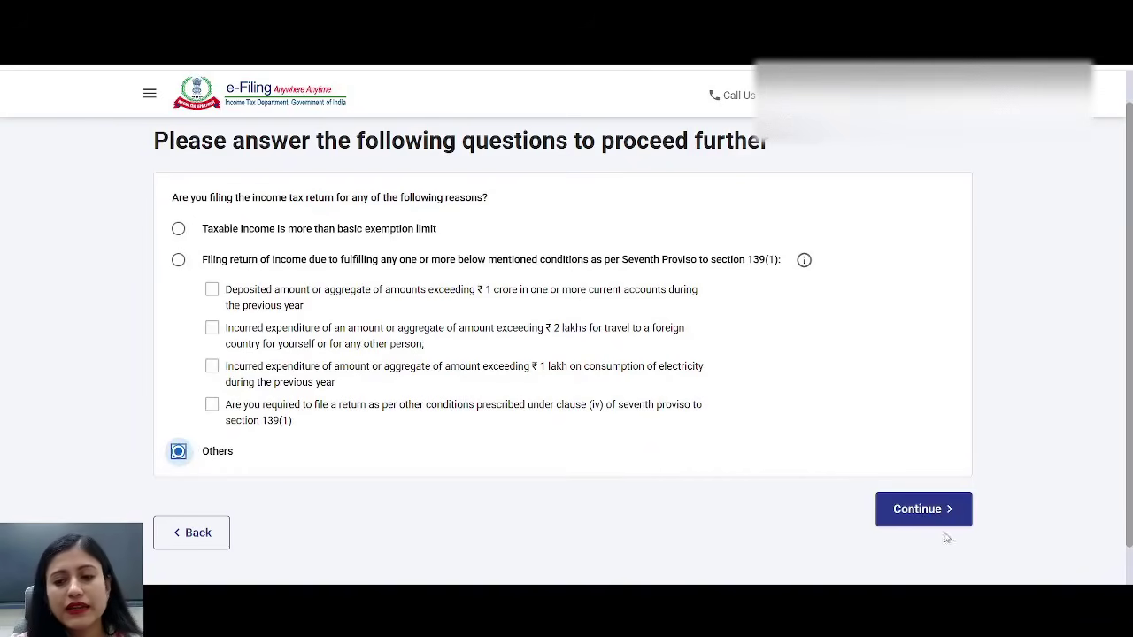
left_click(921, 511)
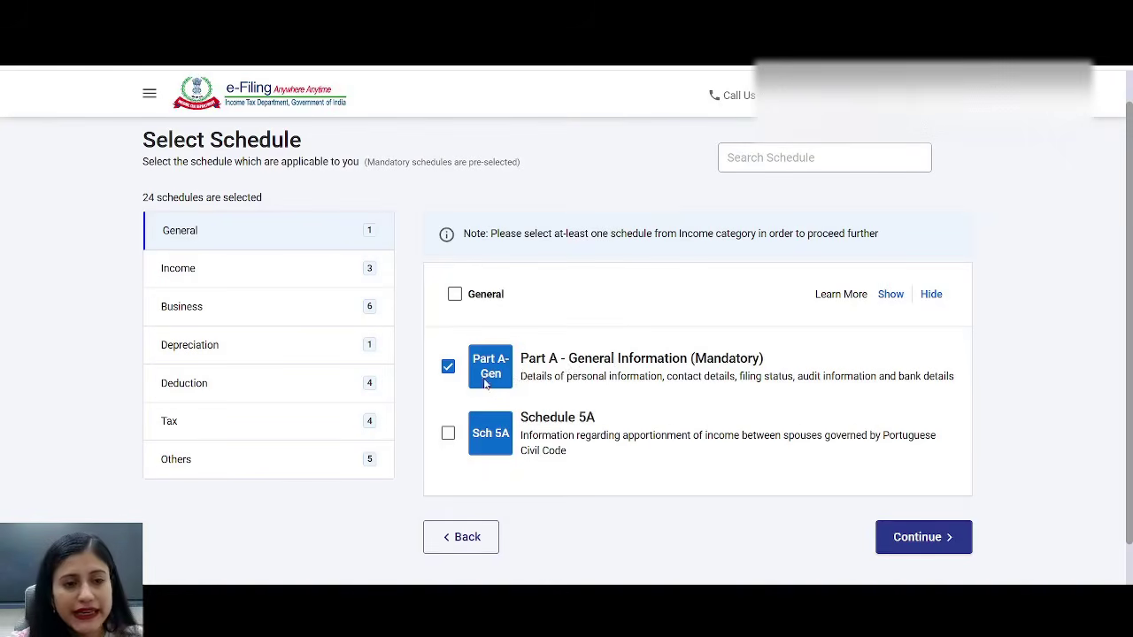
- Review the Income schedules, leaving Schedule Salary and Schedule House Property unticked
left_click(226, 271)
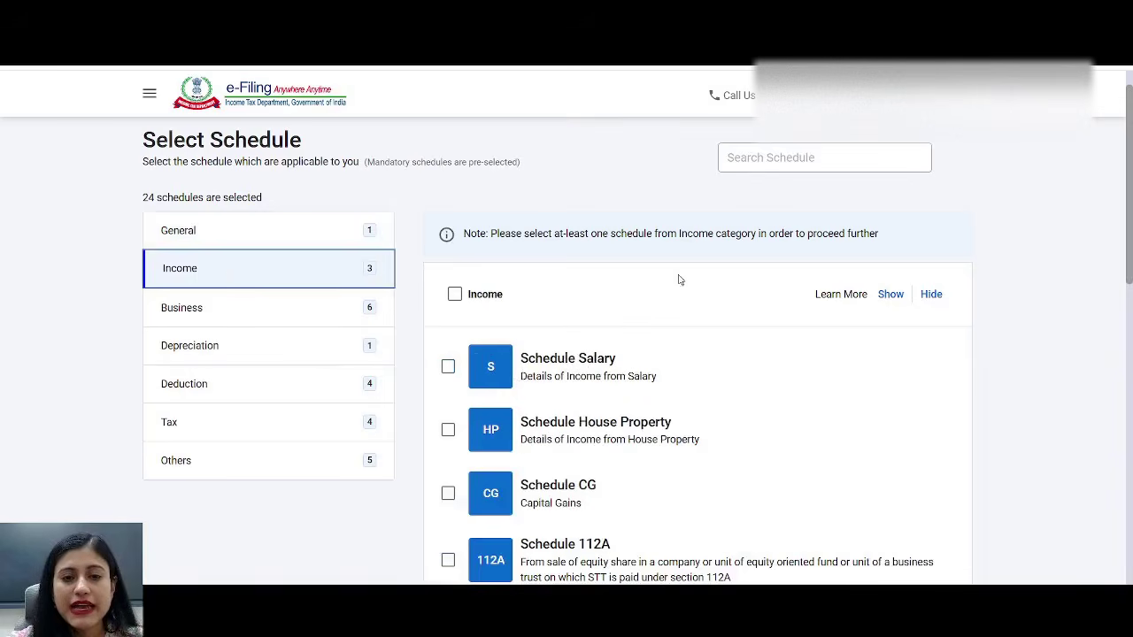
scroll(685, 278, "down", 5)
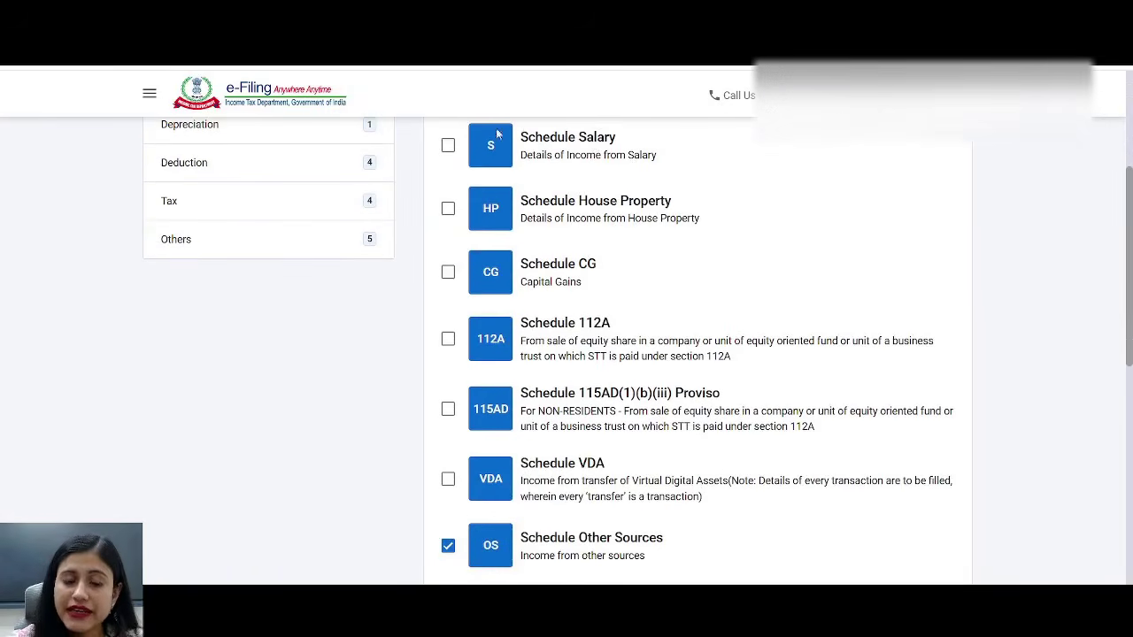
left_click(446, 148)
left_click(446, 149)
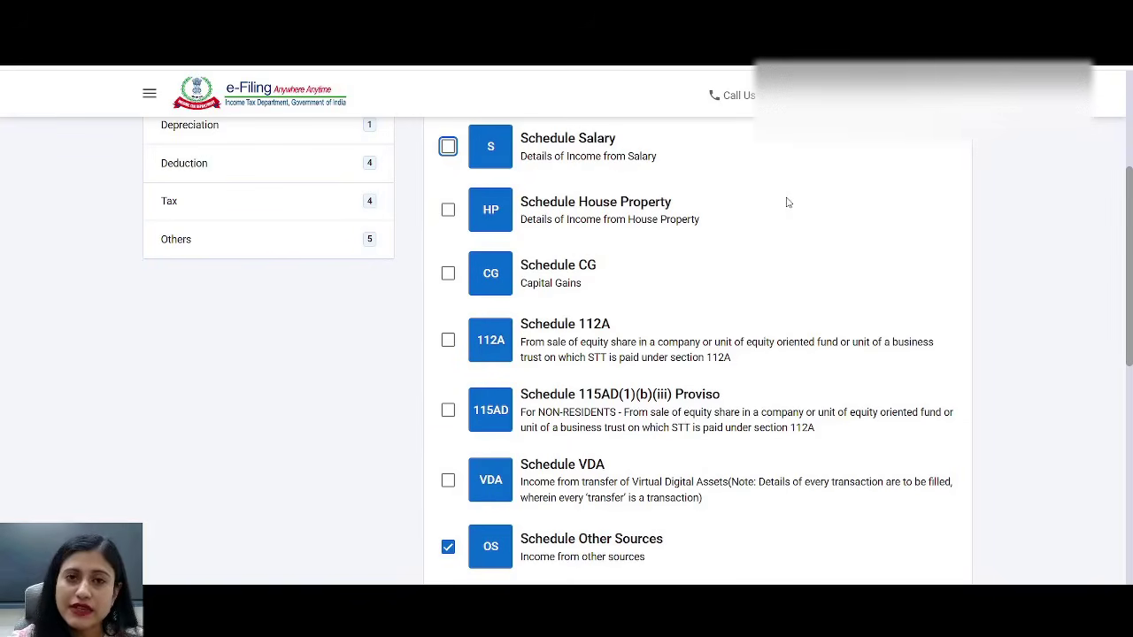
left_click(448, 213)
left_click(448, 213)
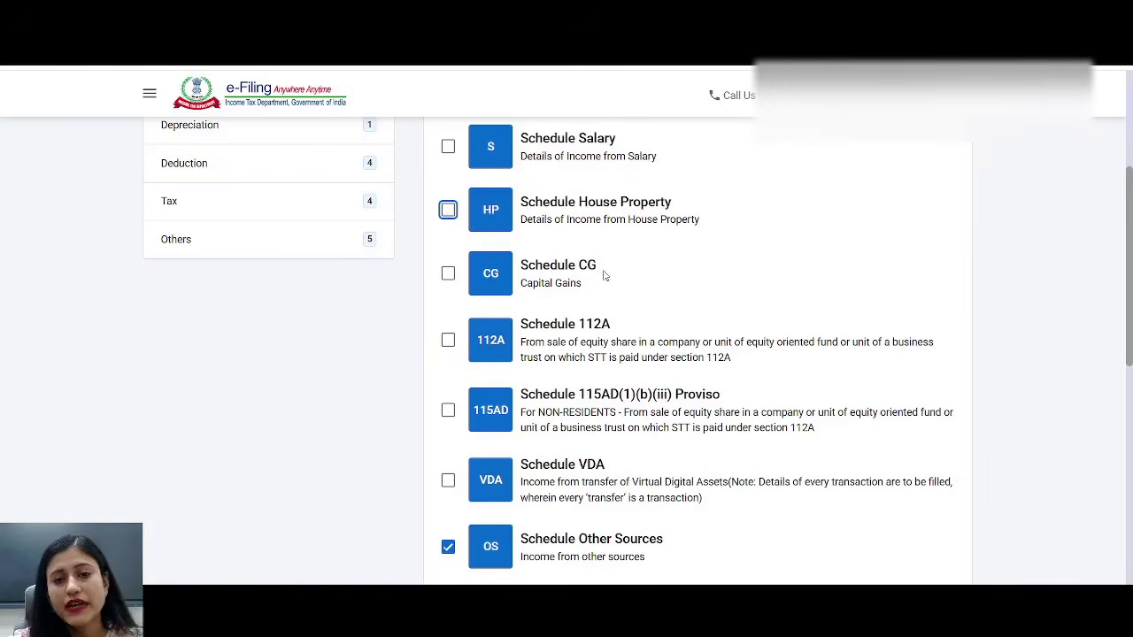
left_click_drag(543, 265, 631, 265)
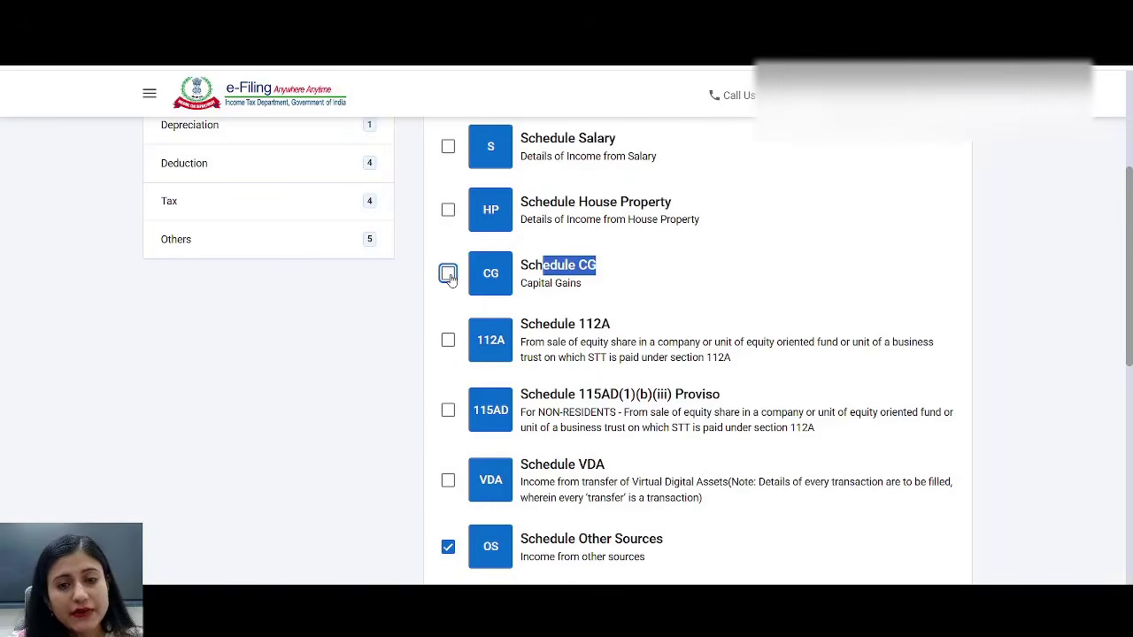
left_click_drag(528, 328, 652, 322)
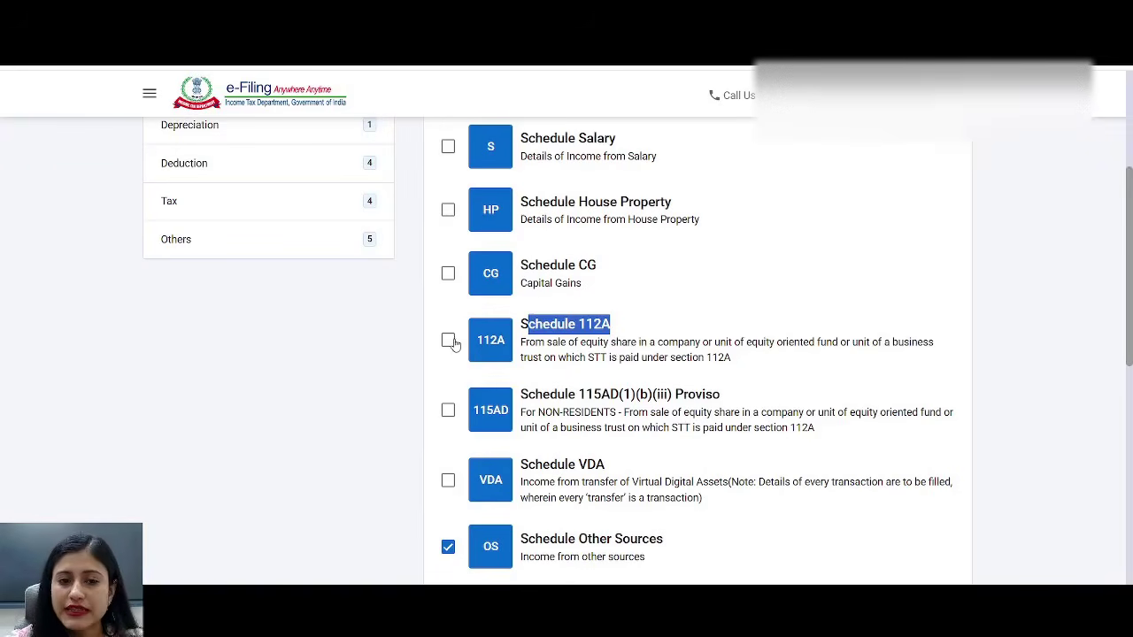
left_click_drag(551, 395, 680, 413)
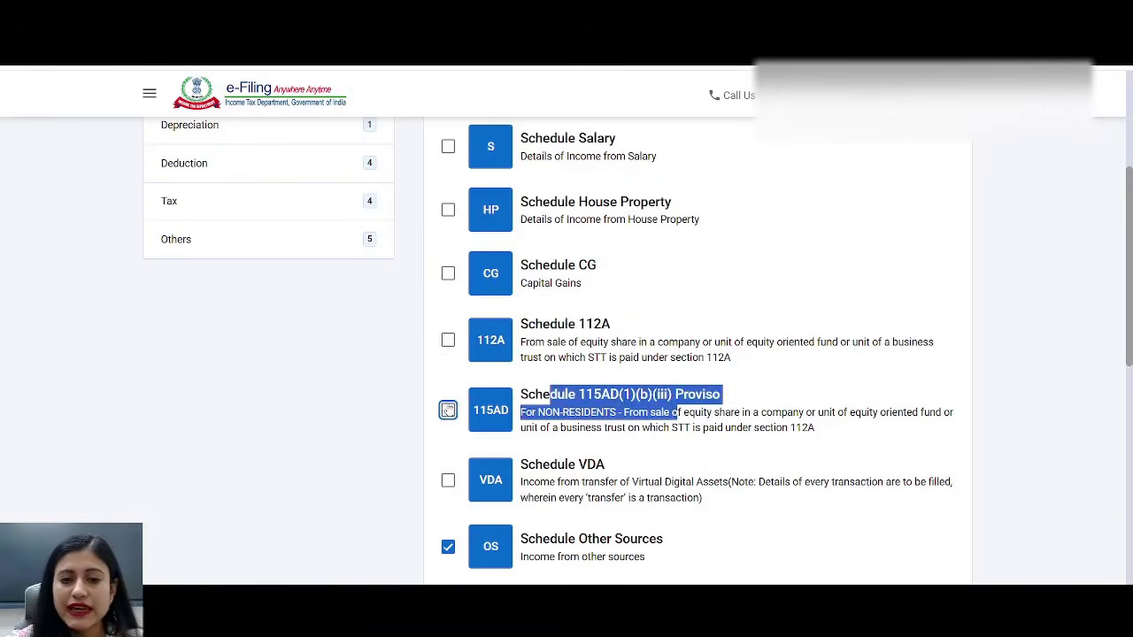
scroll(712, 366, "down", 1)
scroll(711, 366, "down", 2)
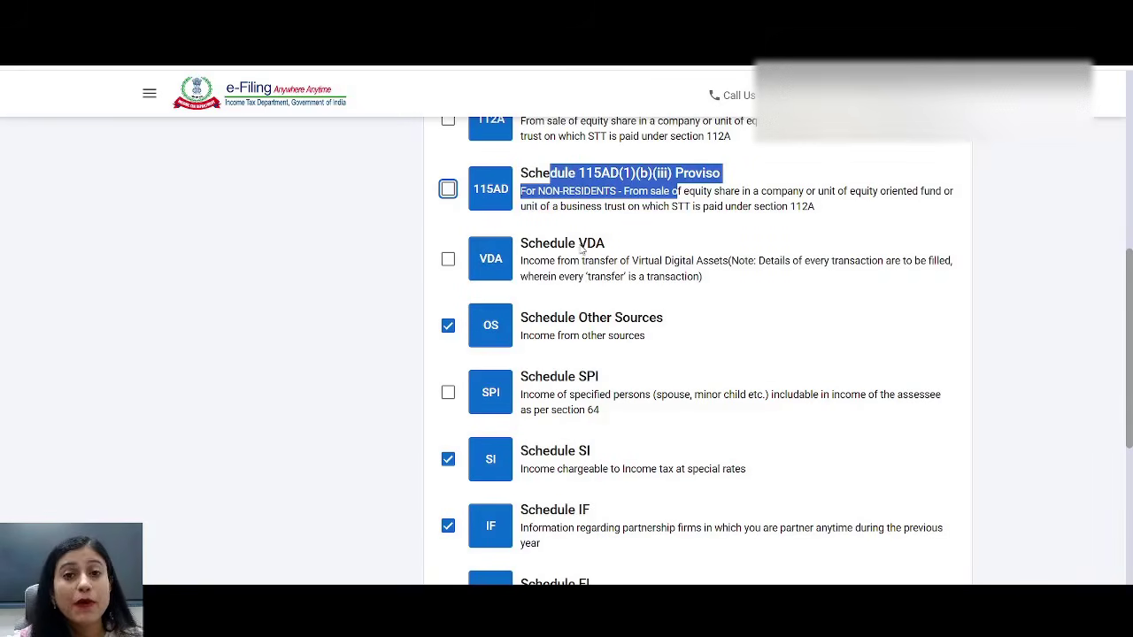
left_click_drag(529, 248, 631, 246)
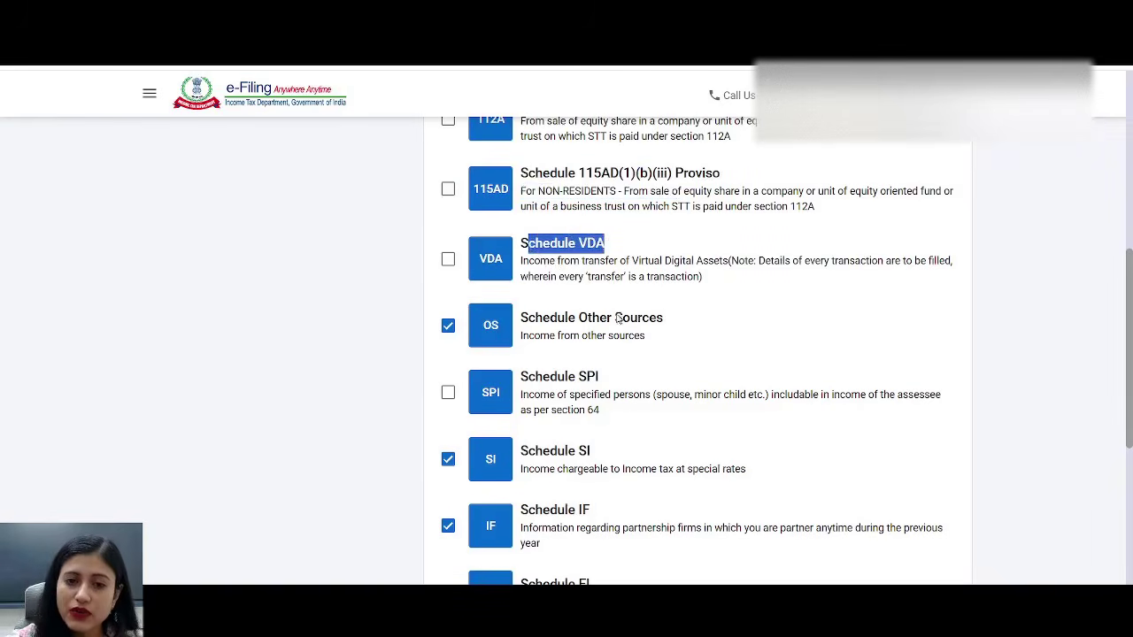
left_click_drag(578, 321, 713, 322)
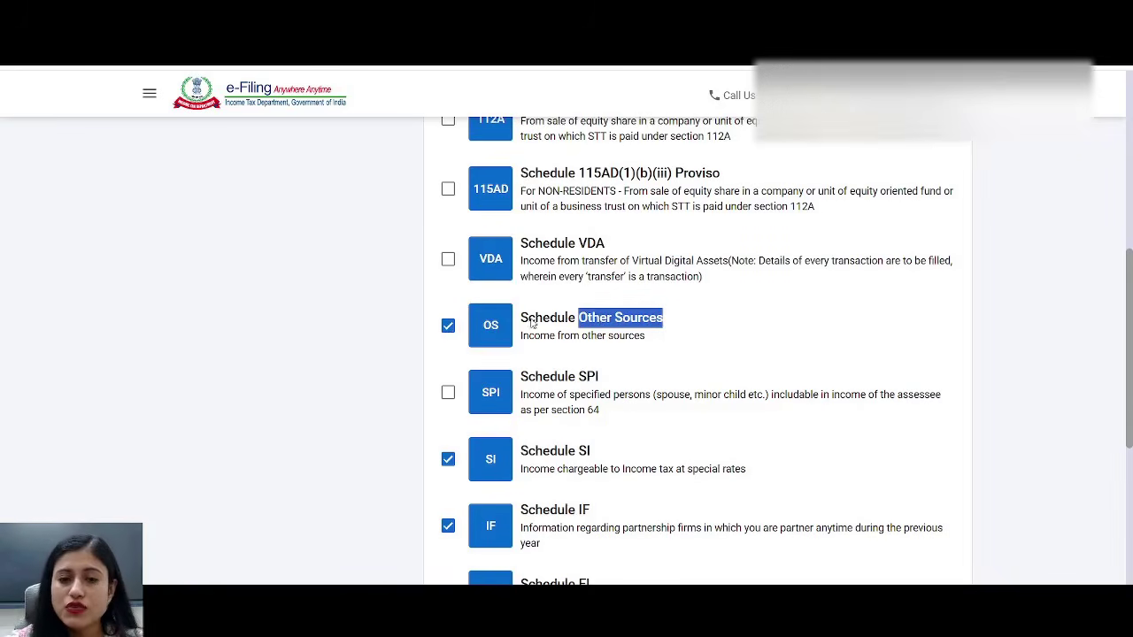
scroll(623, 363, "down", 1)
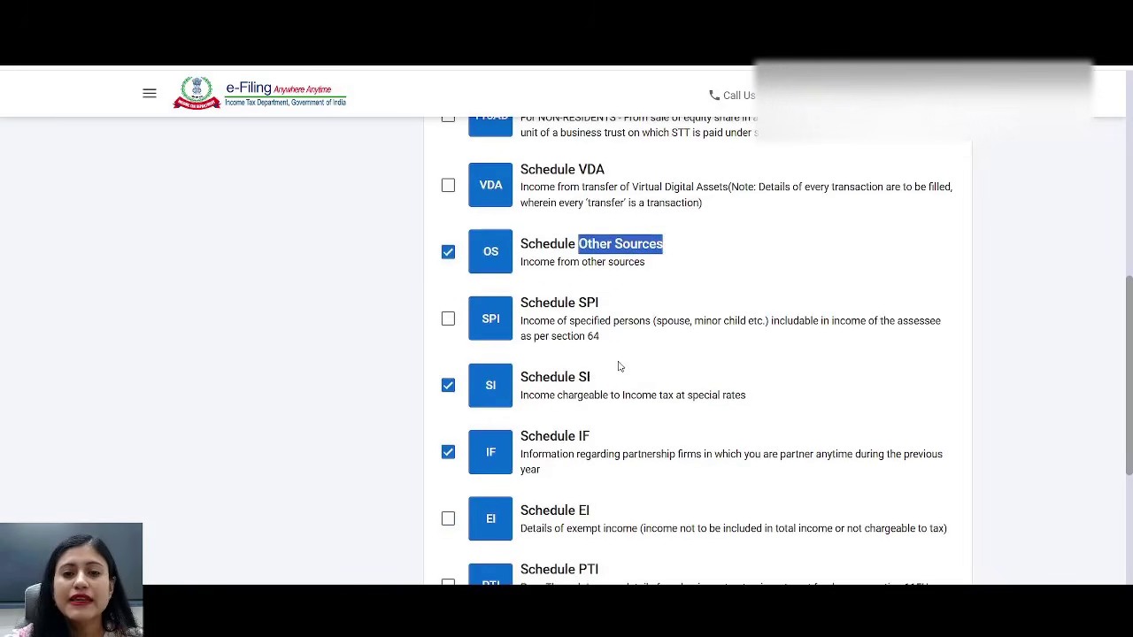
left_click_drag(569, 322, 723, 324)
left_click_drag(529, 298, 609, 297)
left_click(605, 396)
left_click_drag(604, 397, 857, 399)
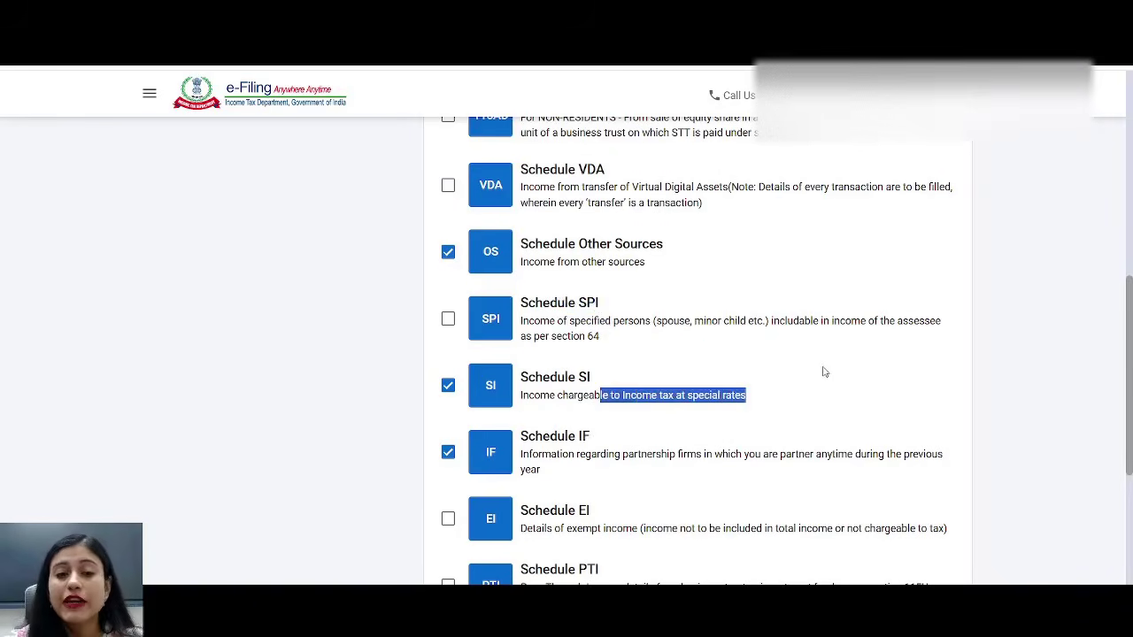
- Untick Schedules SI and IF, and leave Schedule EI unticked
left_click(448, 385)
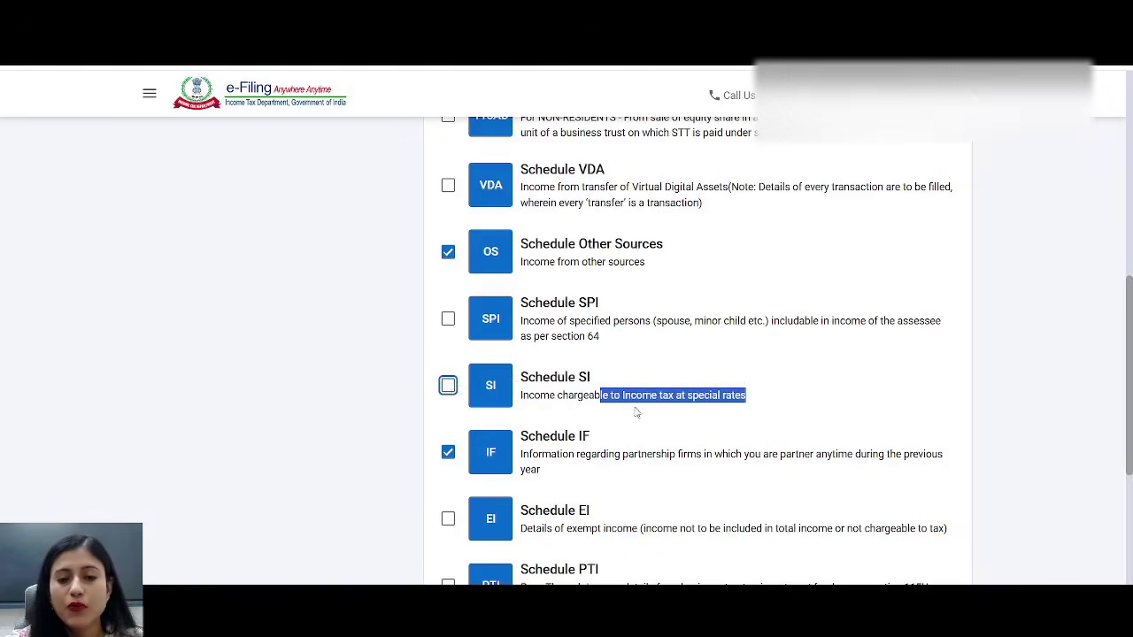
scroll(602, 450, "down", 3)
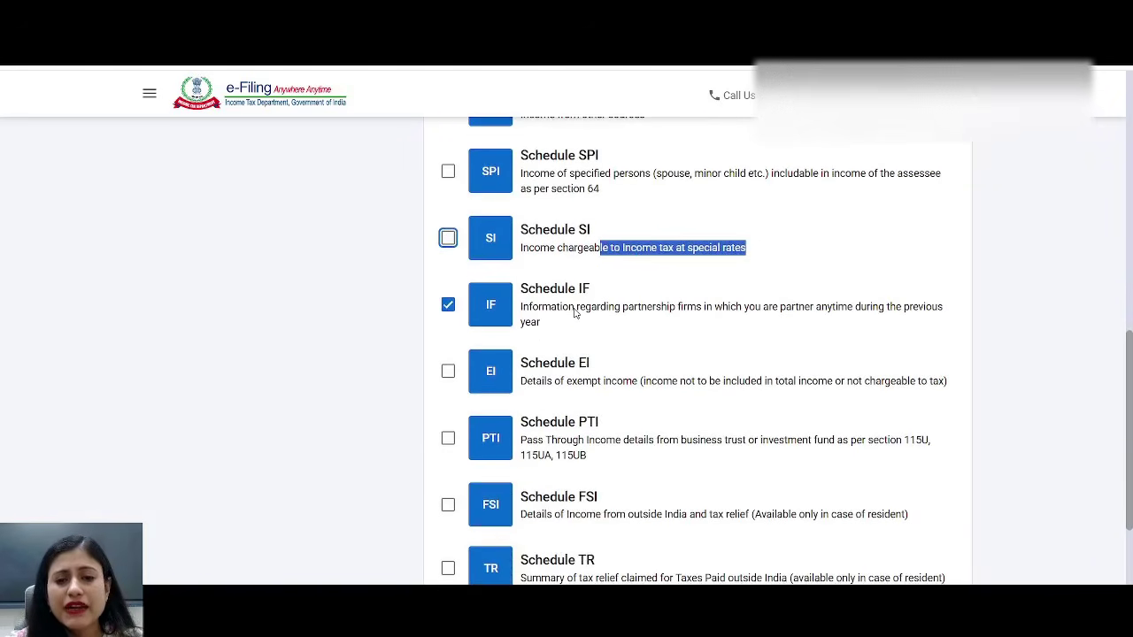
left_click_drag(575, 310, 804, 308)
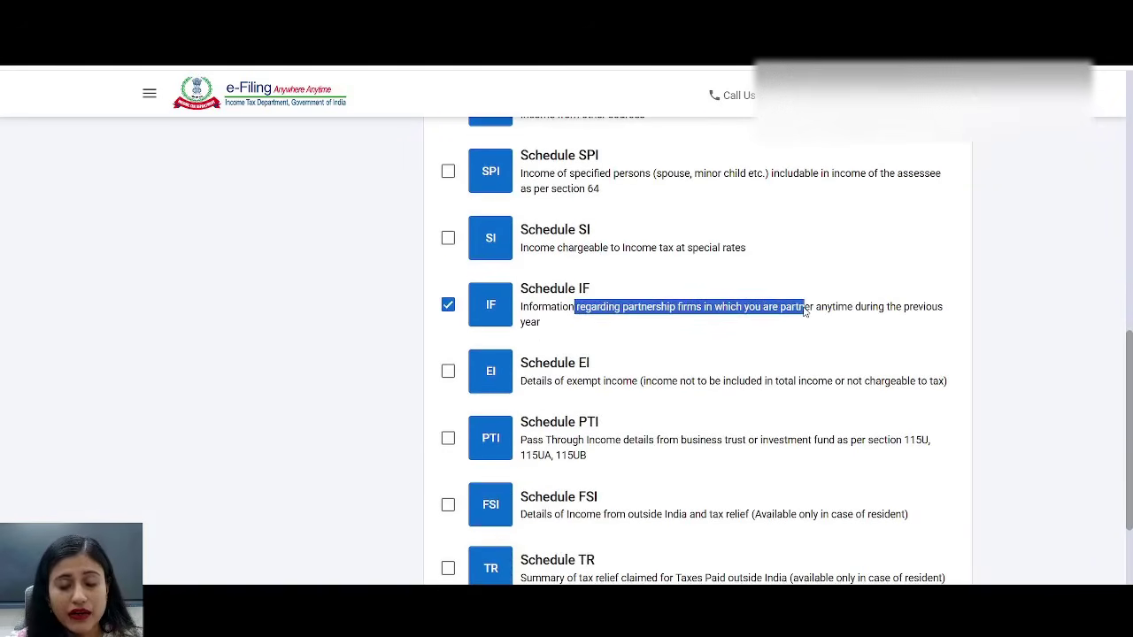
left_click(449, 308)
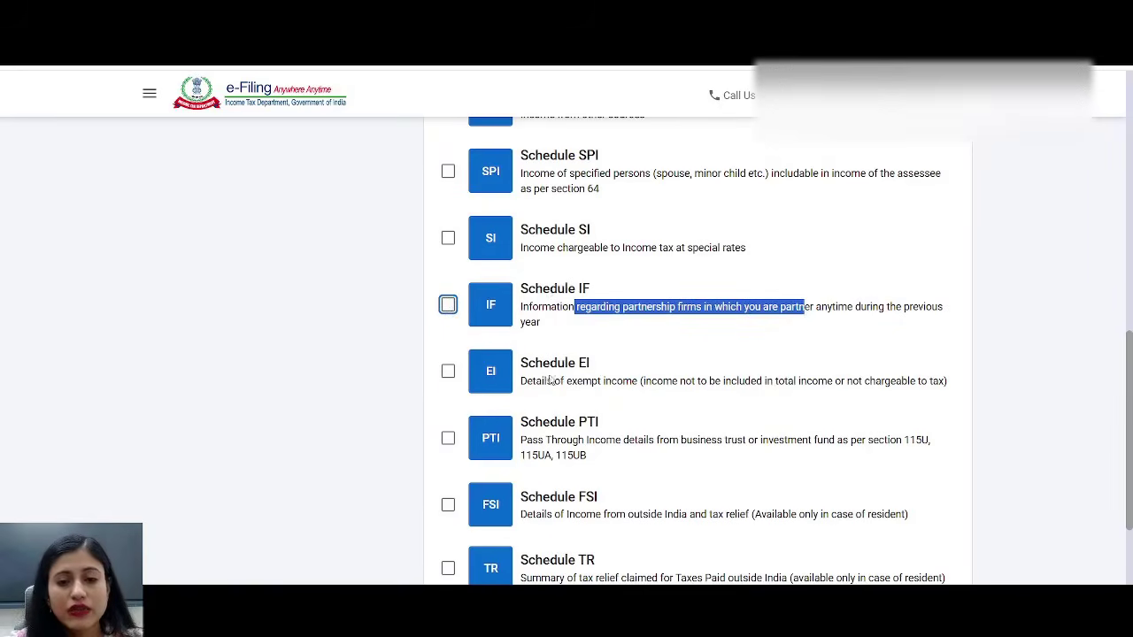
left_click_drag(534, 381, 748, 392)
left_click(595, 397)
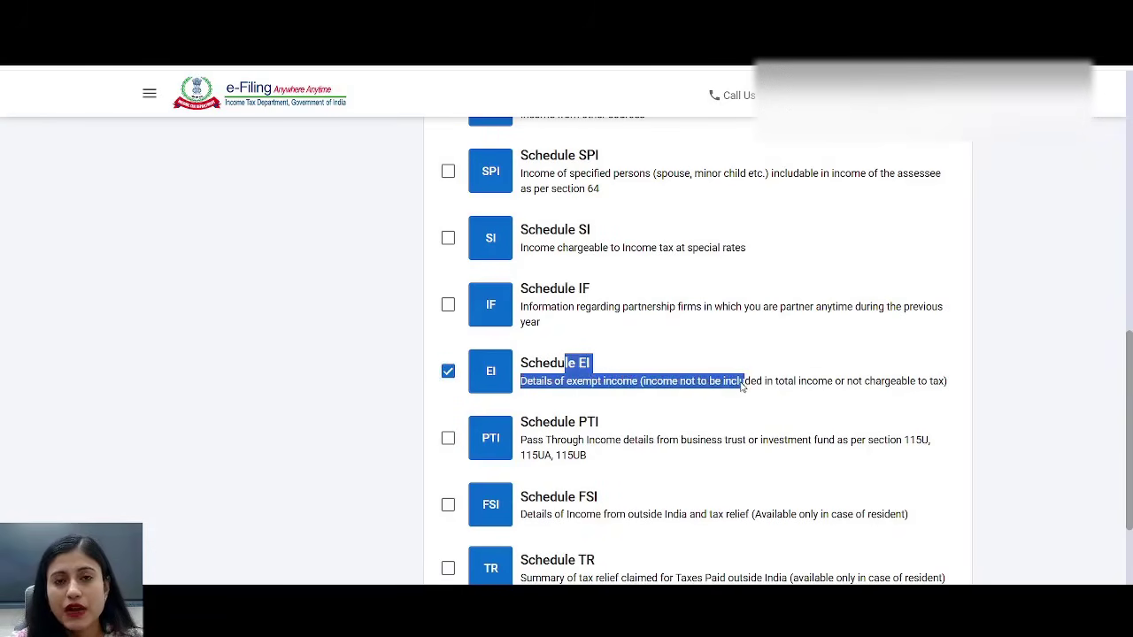
left_click(447, 372)
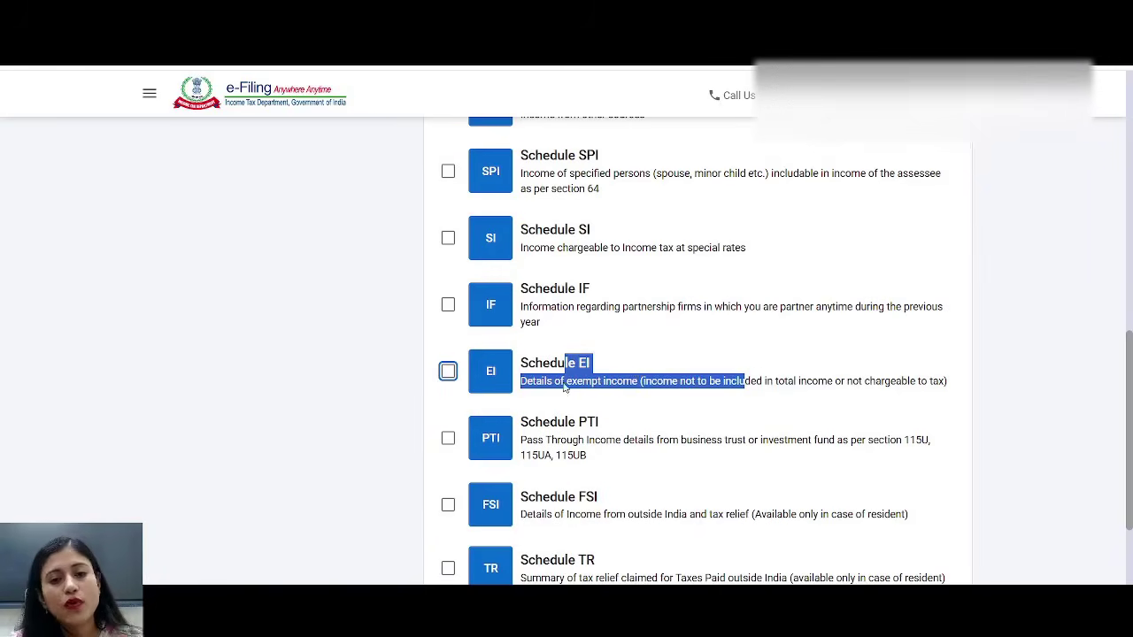
left_click_drag(522, 361, 761, 407)
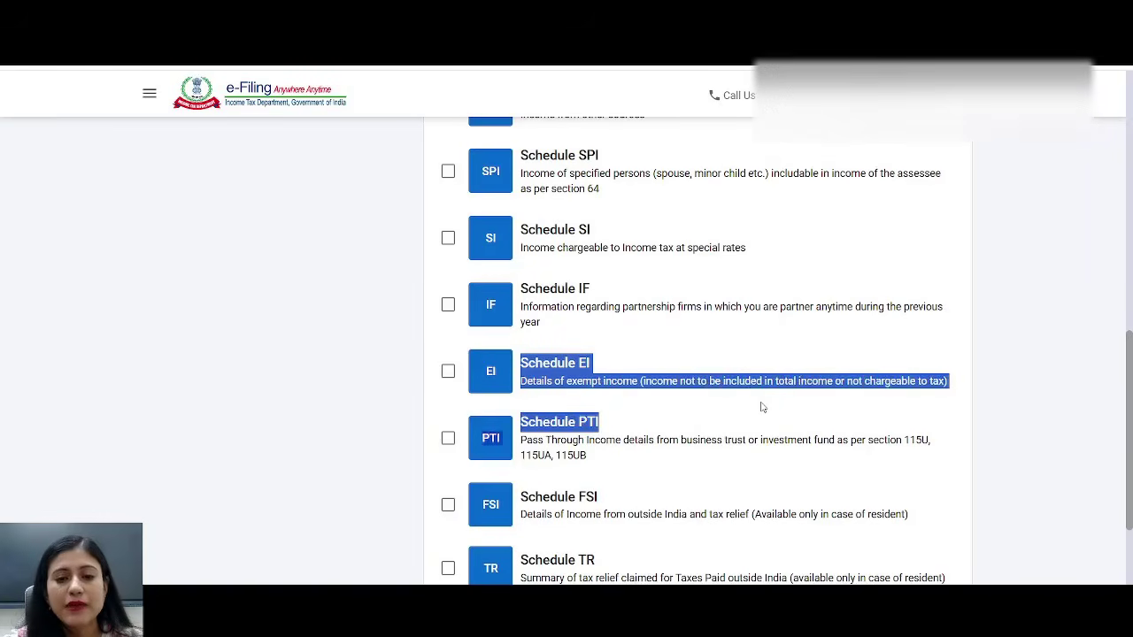
left_click(709, 412)
left_click_drag(535, 423, 725, 453)
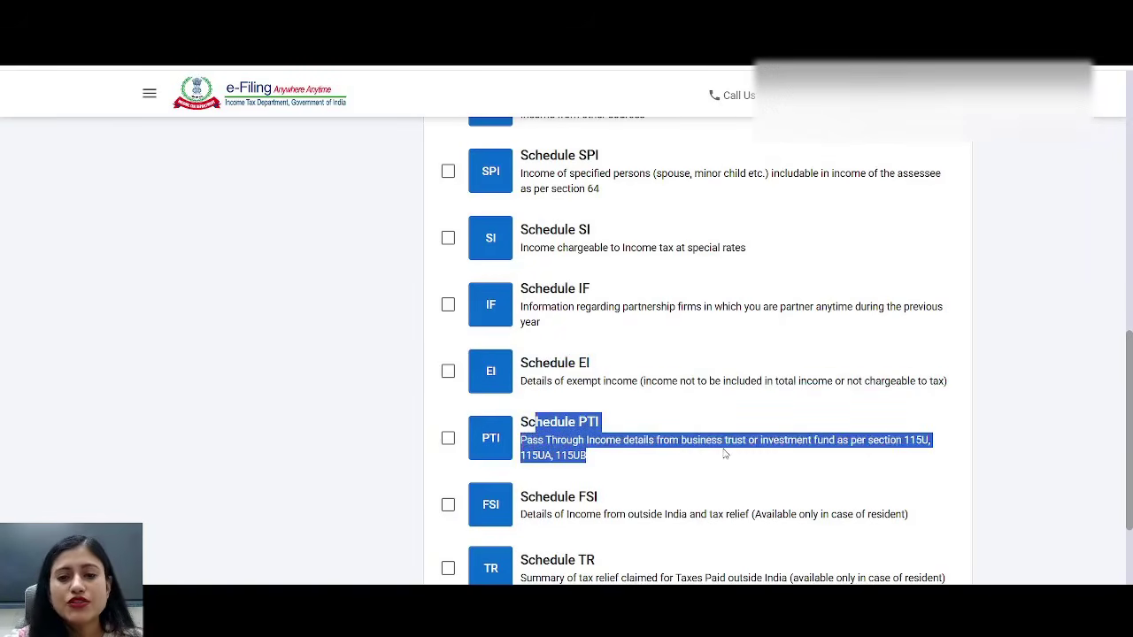
scroll(717, 429, "down", 3)
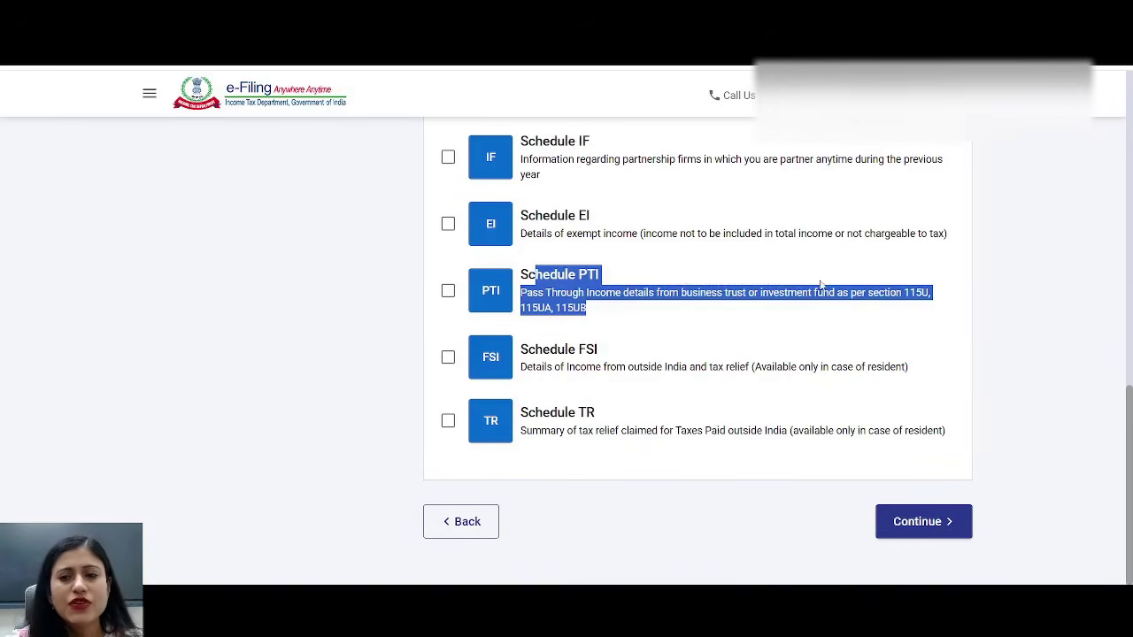
left_click(725, 337)
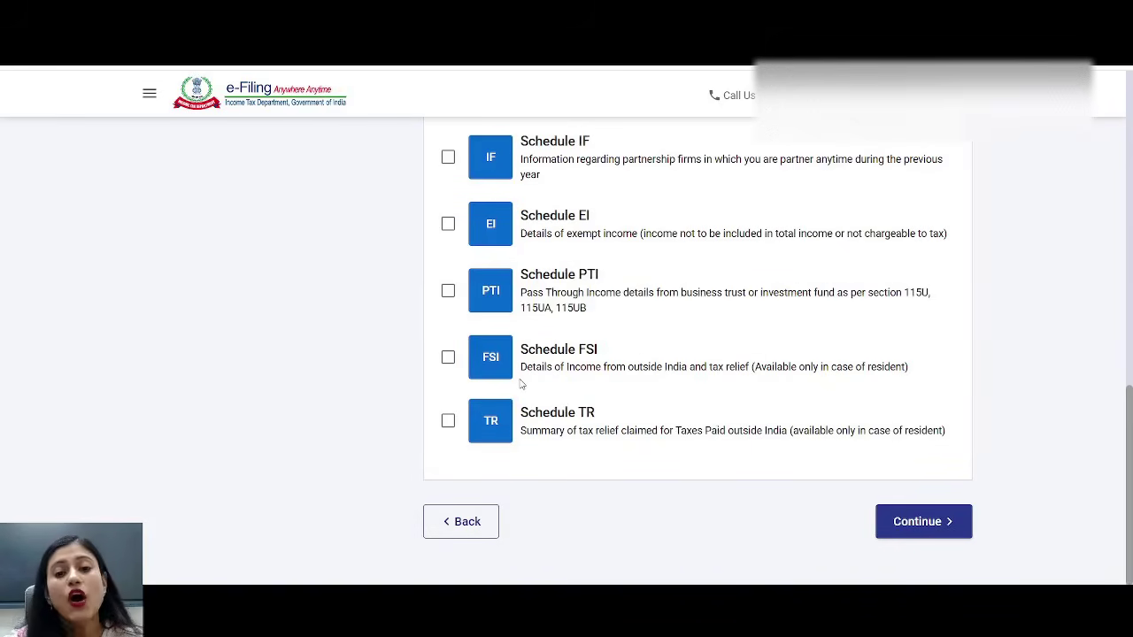
- Leave Schedules FSI and TR unticked and return to the top of the list
left_click(448, 360)
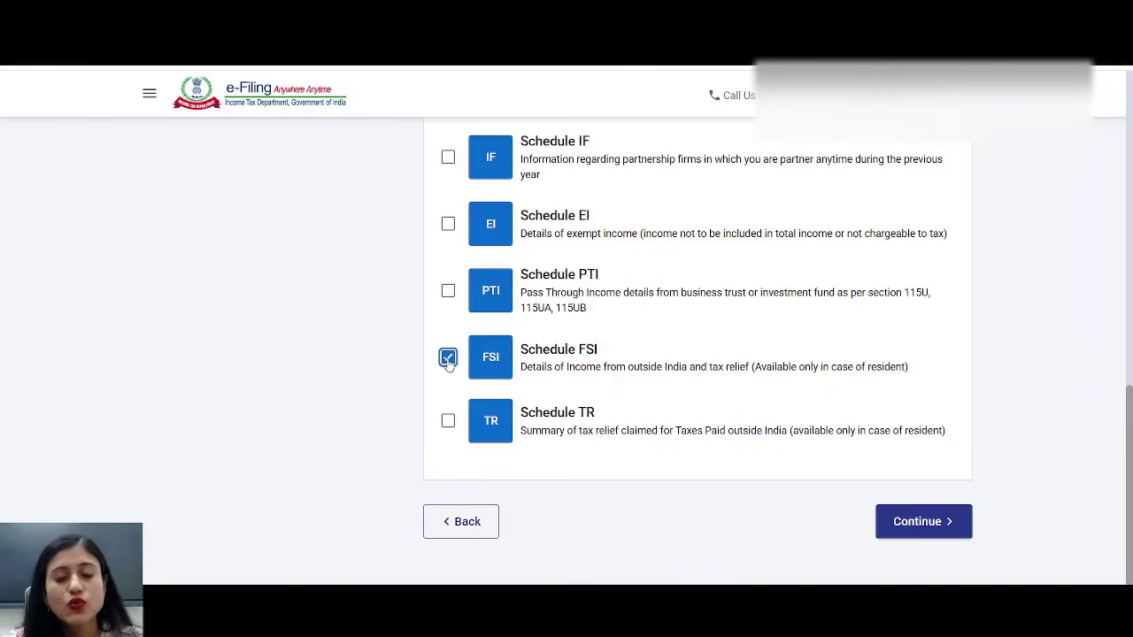
left_click(448, 421)
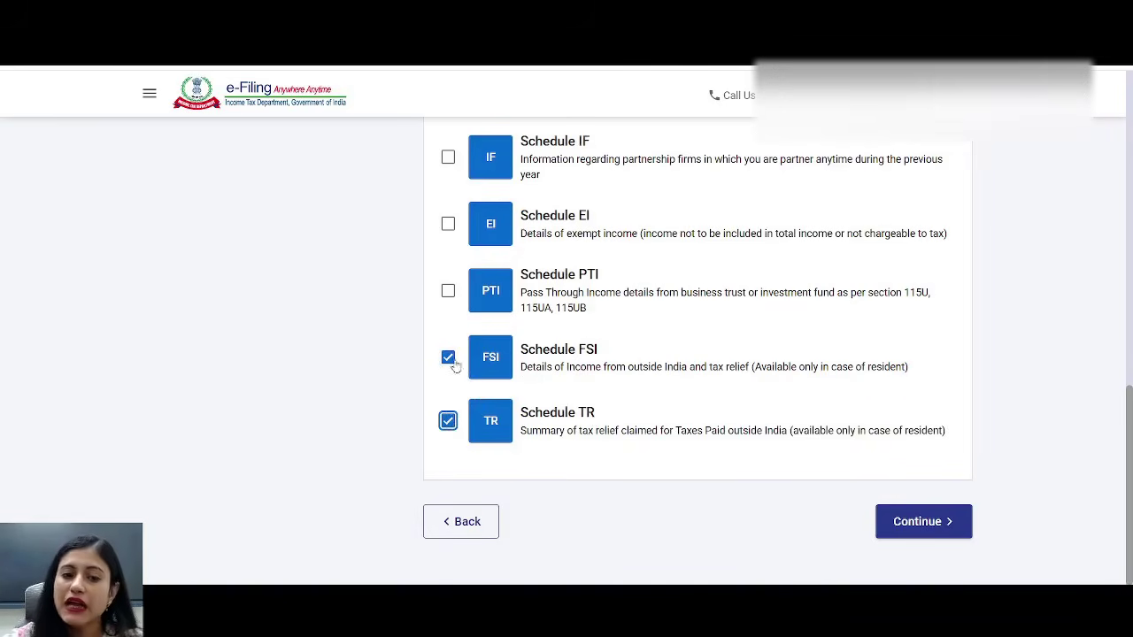
left_click(448, 358)
left_click(448, 422)
scroll(801, 335, "up", 5)
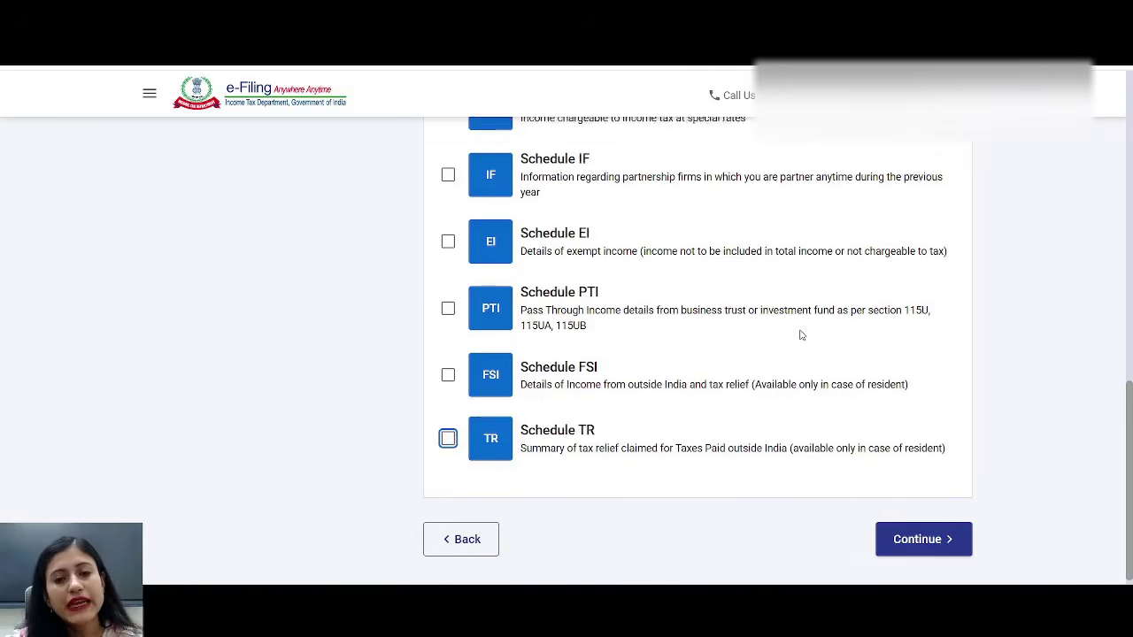
scroll(804, 333, "up", 5)
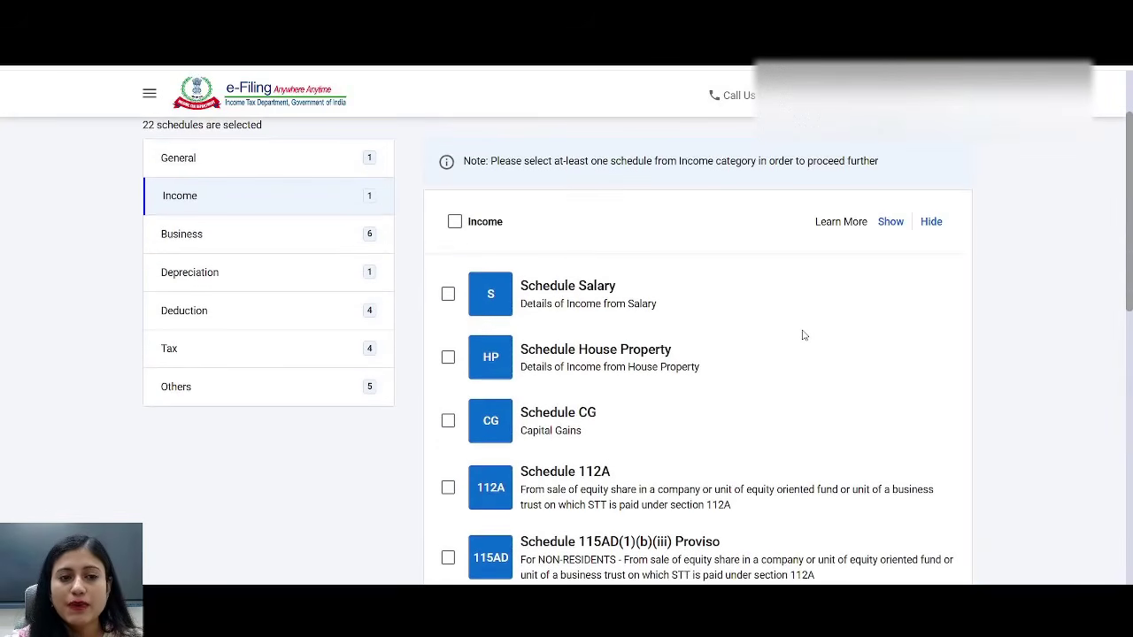
- Review the Business schedules and untick Schedule UD under Depreciation
left_click(243, 247)
scroll(748, 265, "down", 2)
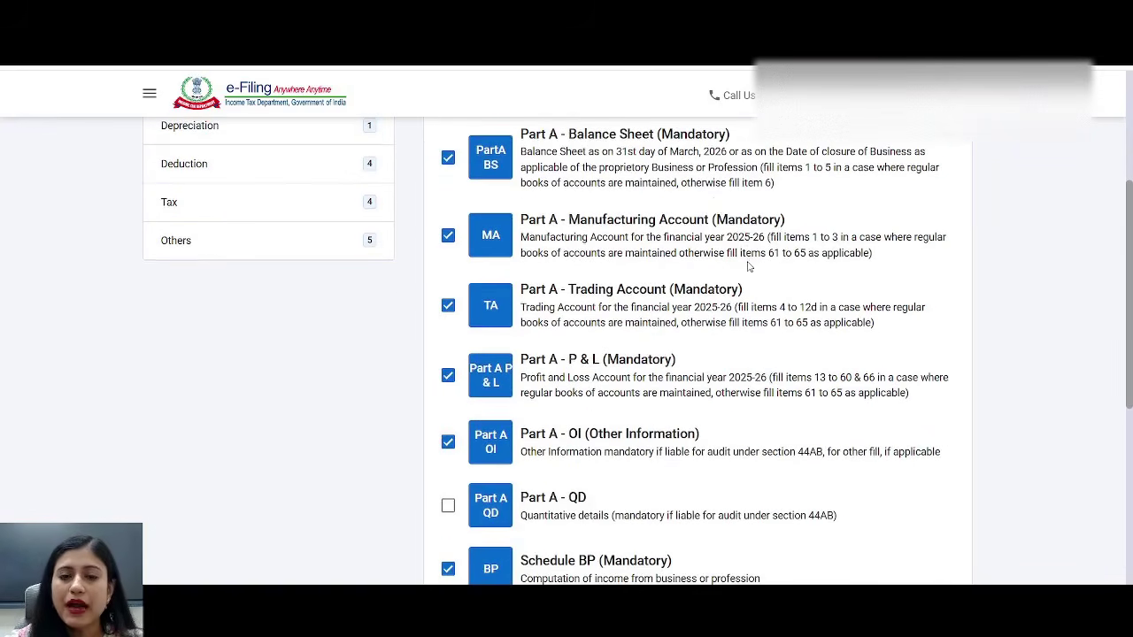
scroll(695, 455, "down", 2)
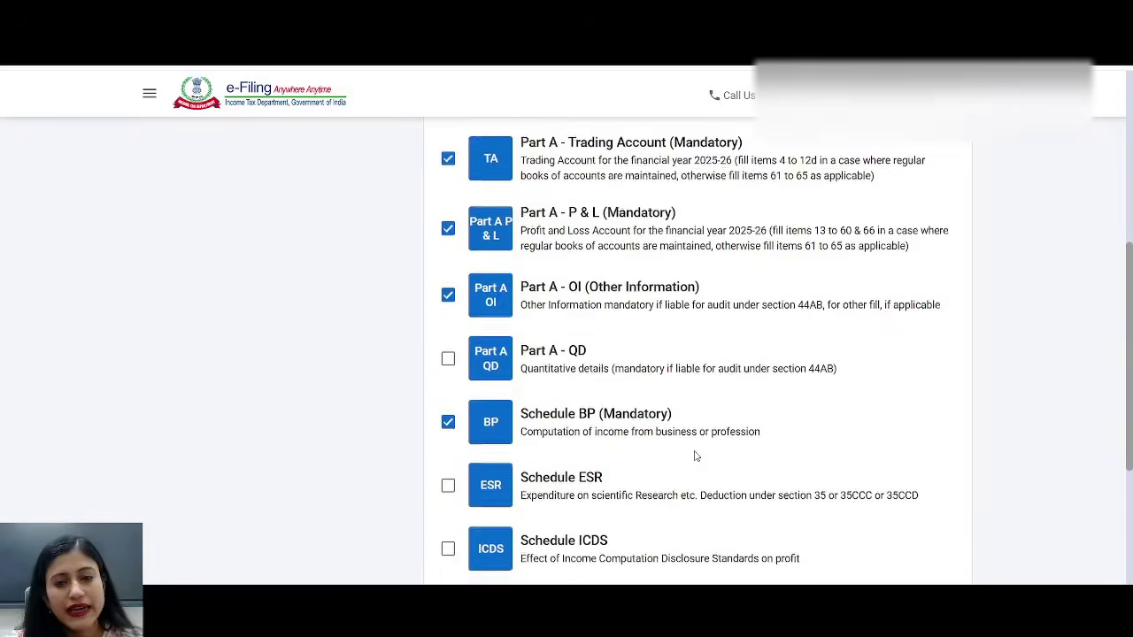
scroll(695, 456, "down", 3)
scroll(695, 456, "up", 6)
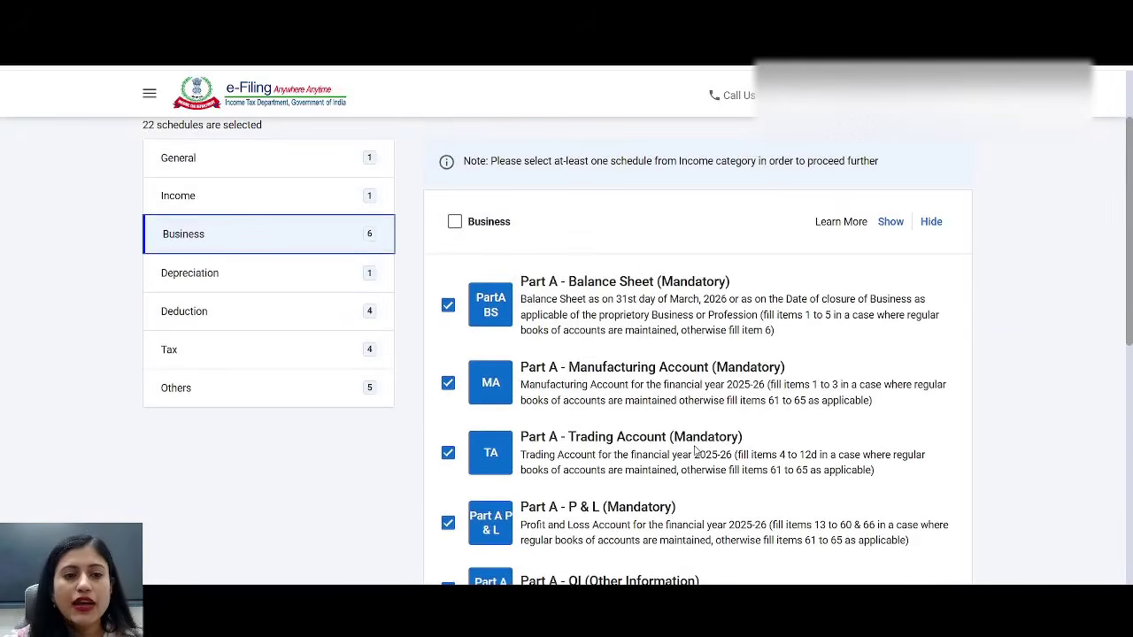
left_click(339, 270)
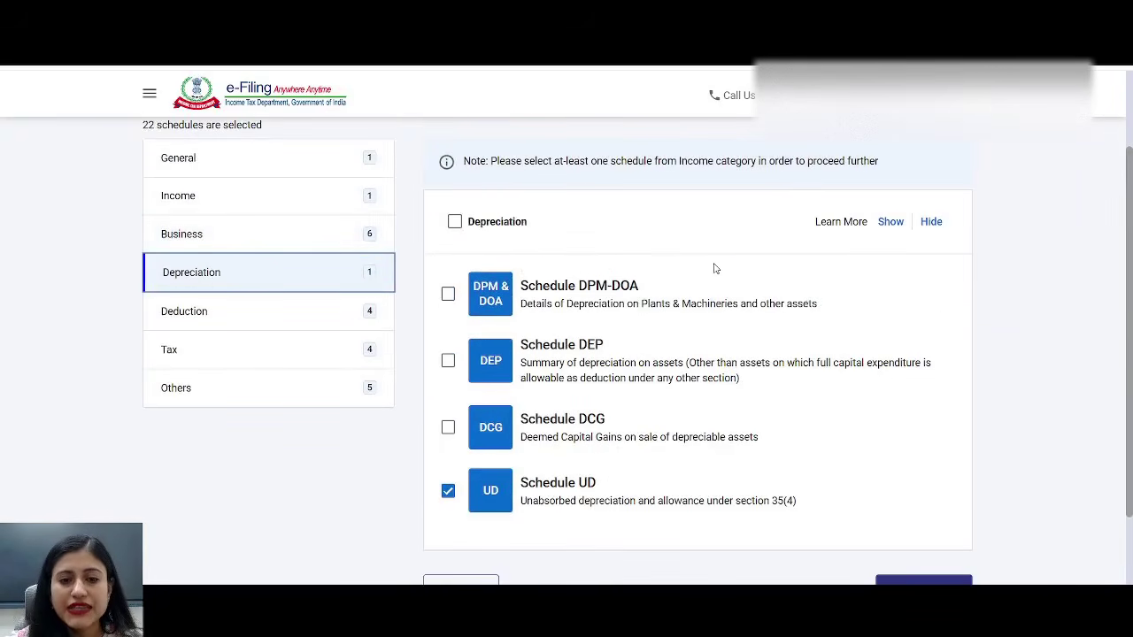
left_click(449, 492)
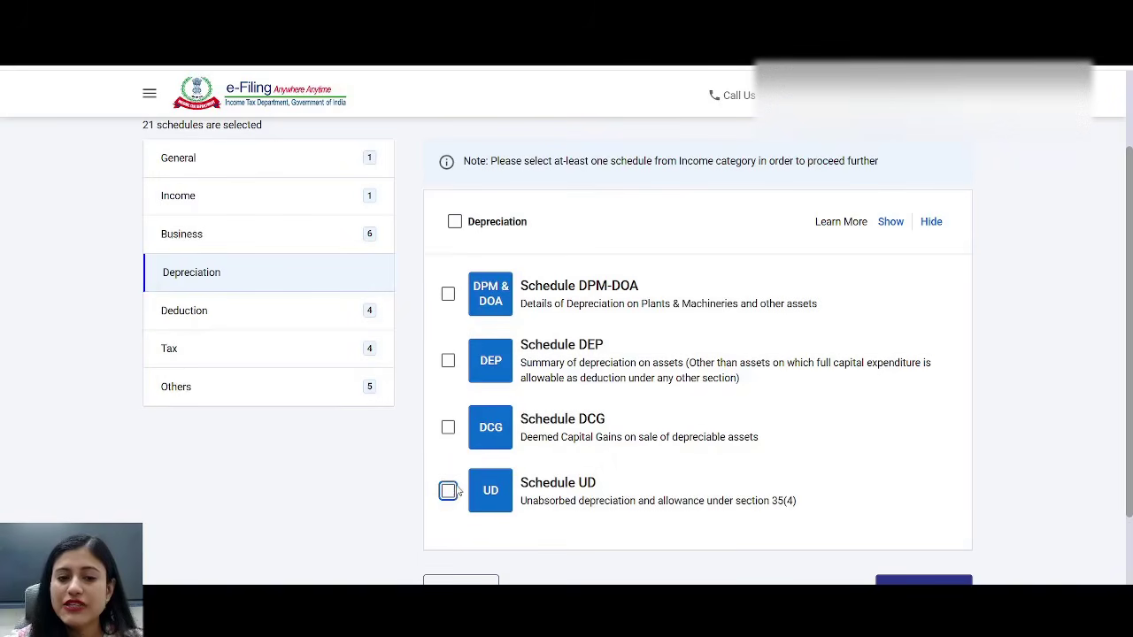
- Untick Deduction Schedules 80-IA, 80-IB, 80-IE and VI-A
left_click(291, 312)
scroll(647, 267, "down", 3)
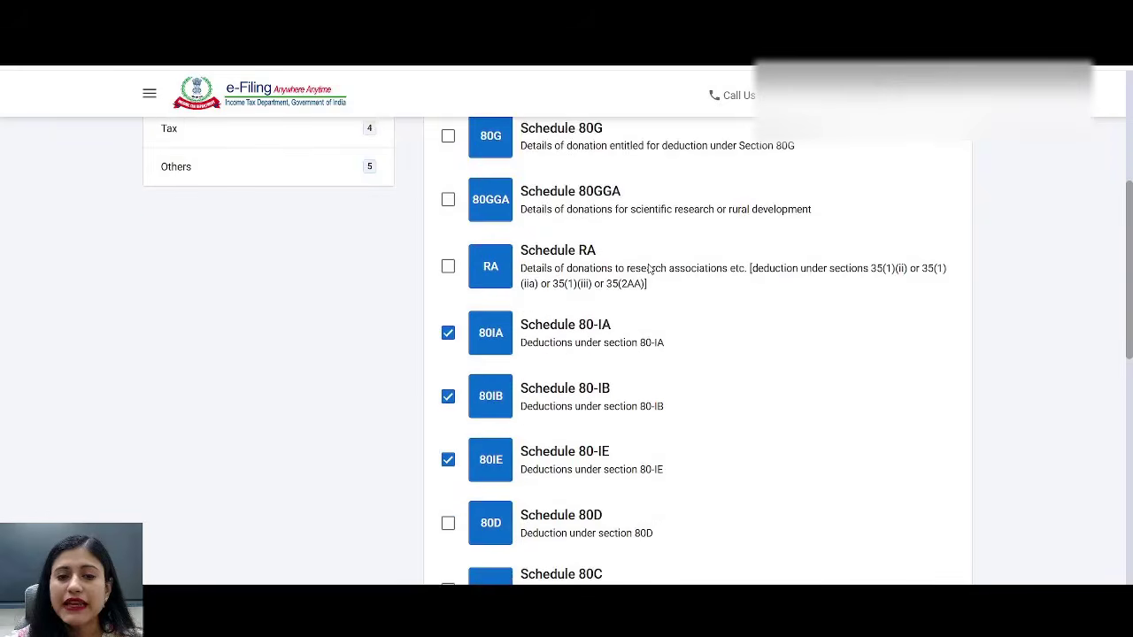
scroll(651, 268, "down", 1)
left_click(448, 260)
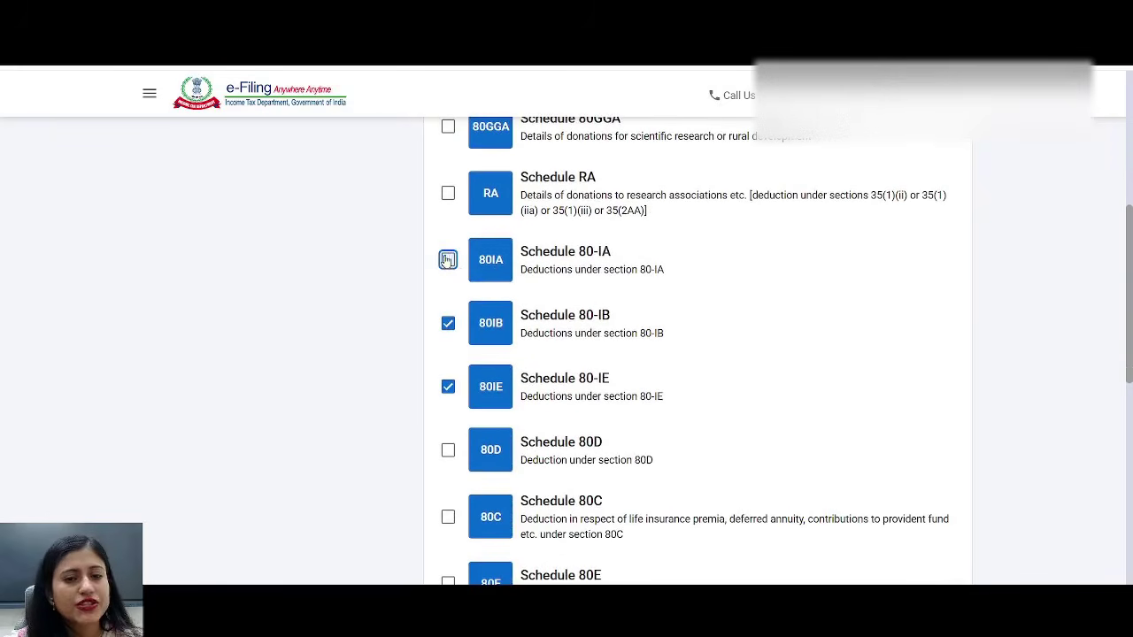
left_click(449, 323)
left_click(449, 388)
scroll(865, 226, "down", 5)
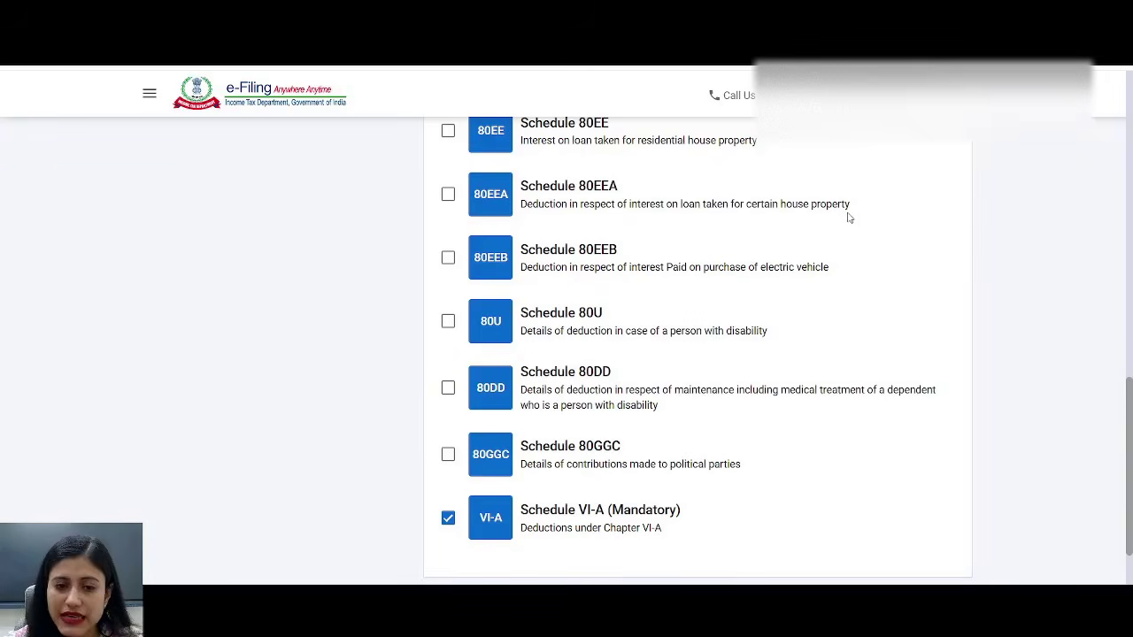
left_click_drag(565, 505, 697, 508)
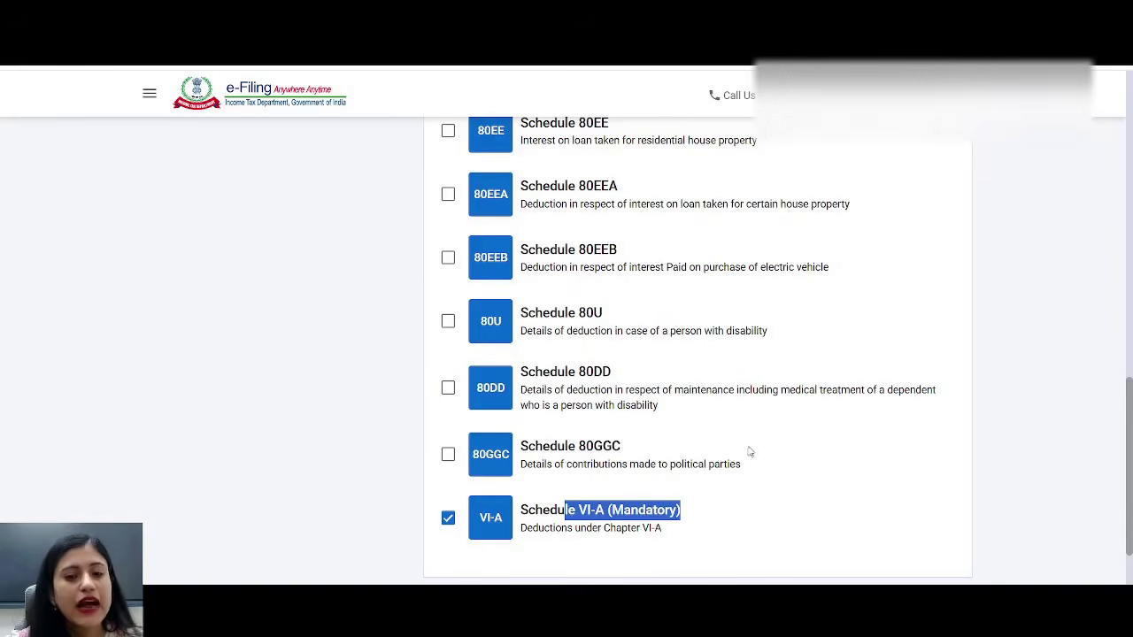
left_click(448, 518)
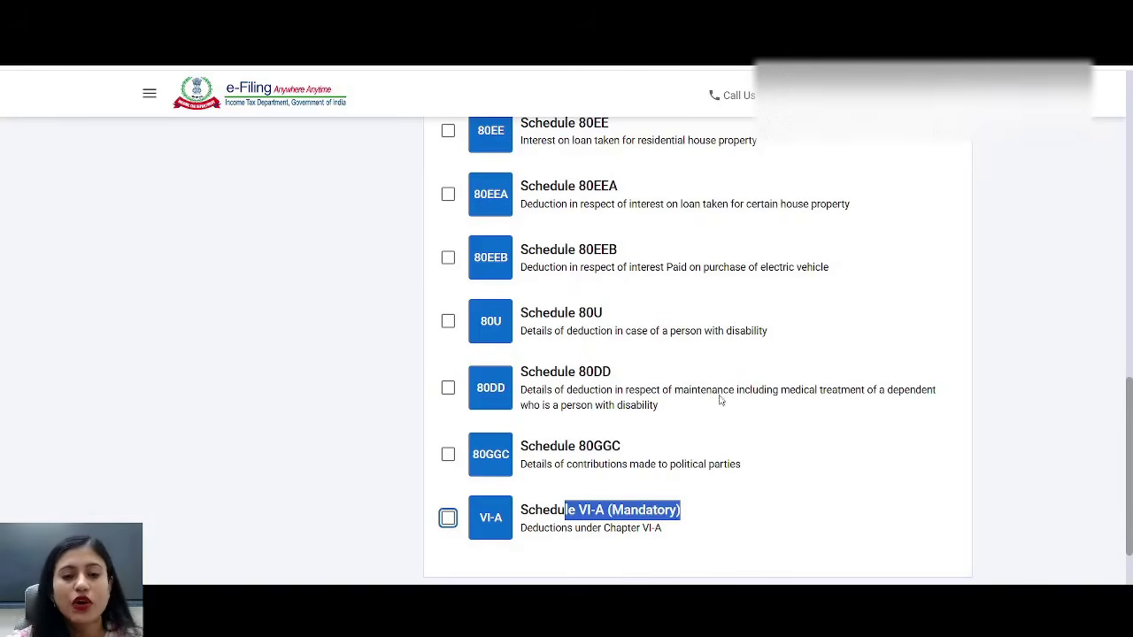
scroll(754, 392, "up", 3)
scroll(754, 391, "up", 5)
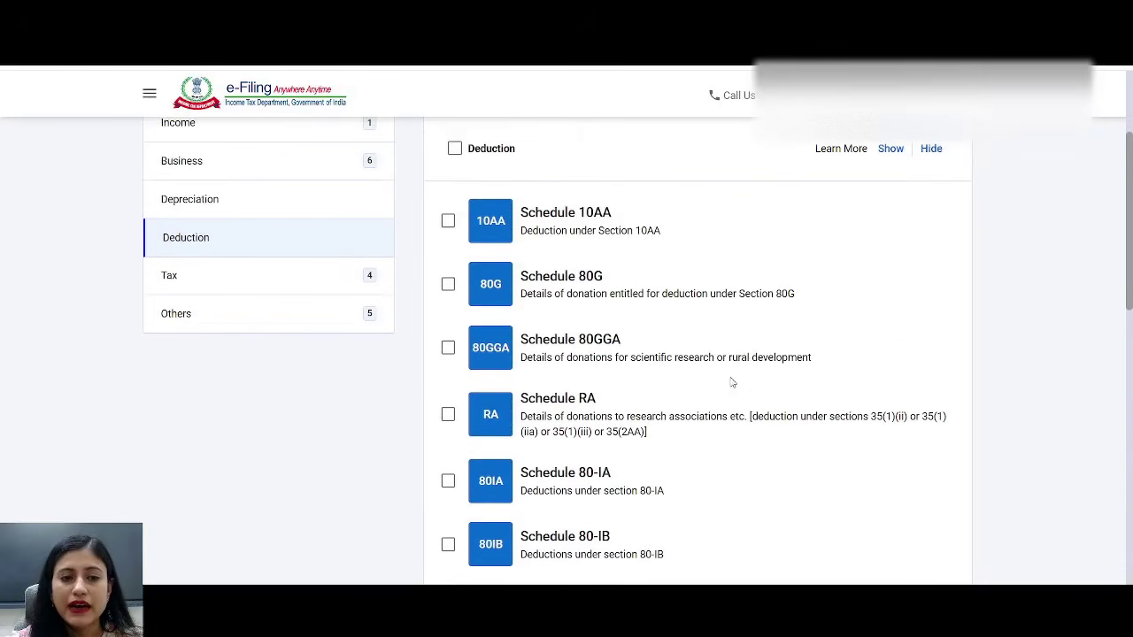
- Untick the Tax deferred on ESOP schedule in the Tax category
left_click(292, 289)
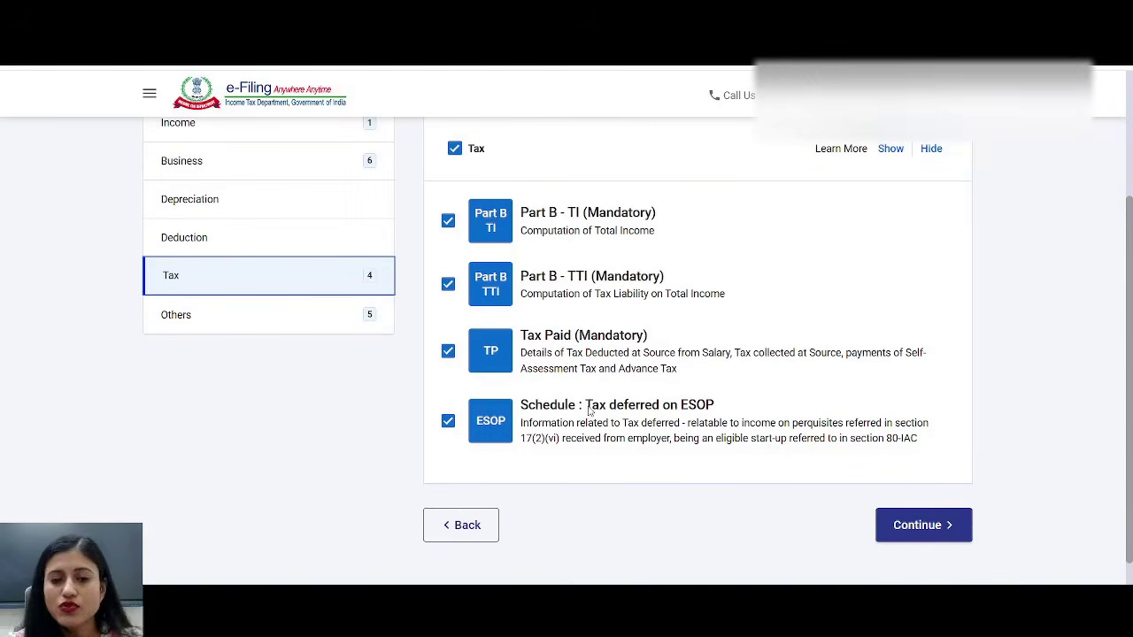
left_click_drag(579, 405, 733, 409)
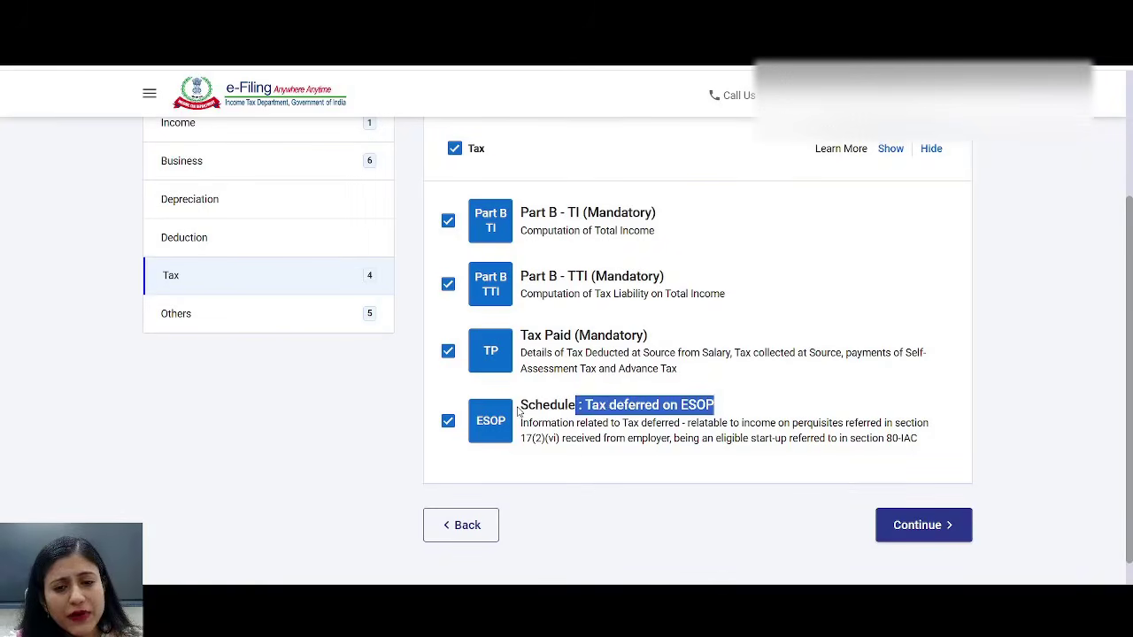
left_click_drag(519, 404, 912, 424)
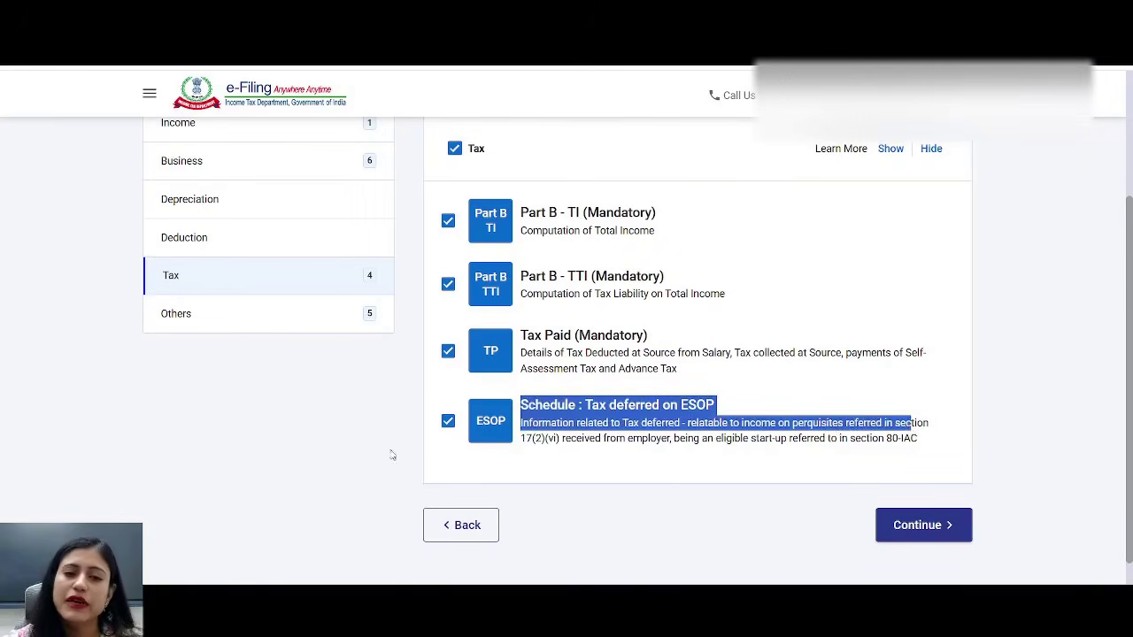
left_click(449, 423)
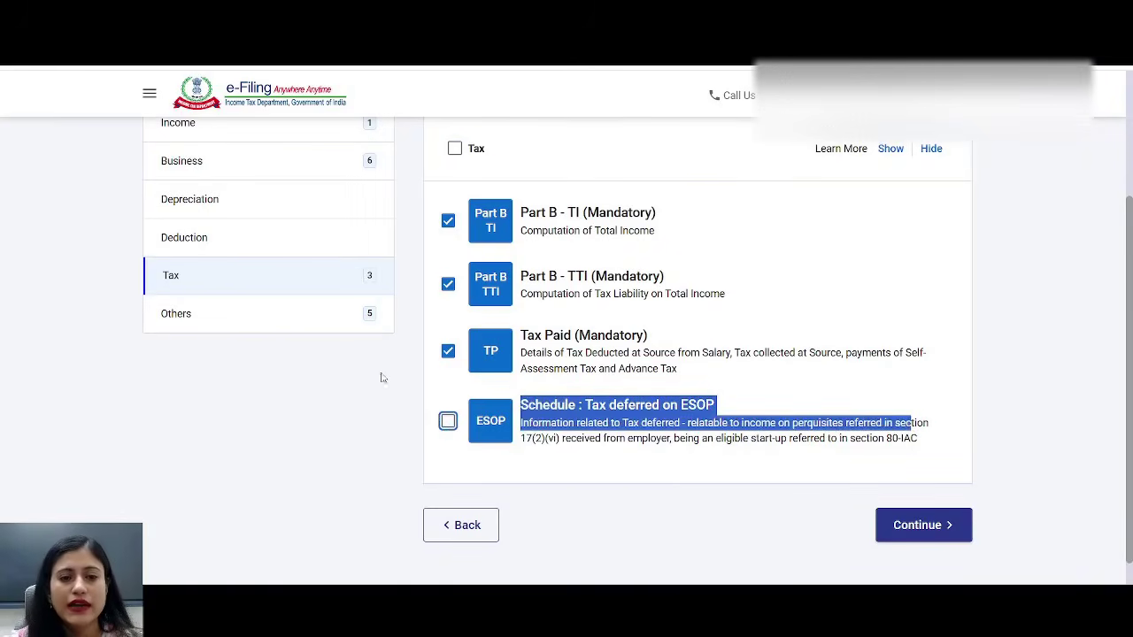
- Review the Others schedules, leaving Schedules FA and AL unticked
left_click(300, 321)
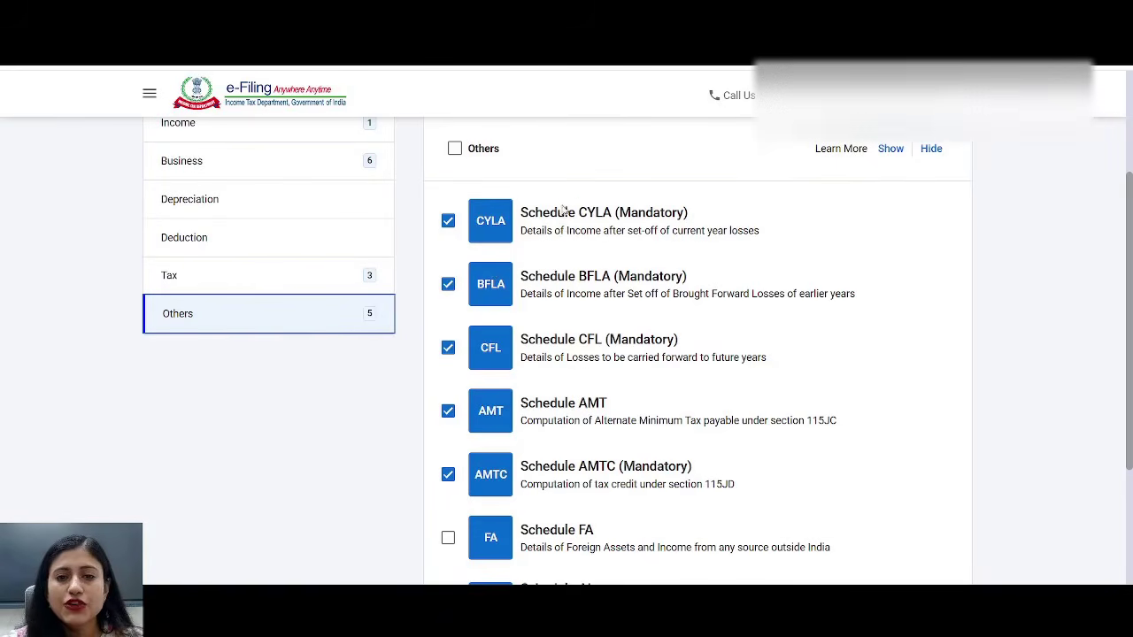
left_click_drag(565, 215, 697, 205)
left_click_drag(537, 283, 698, 285)
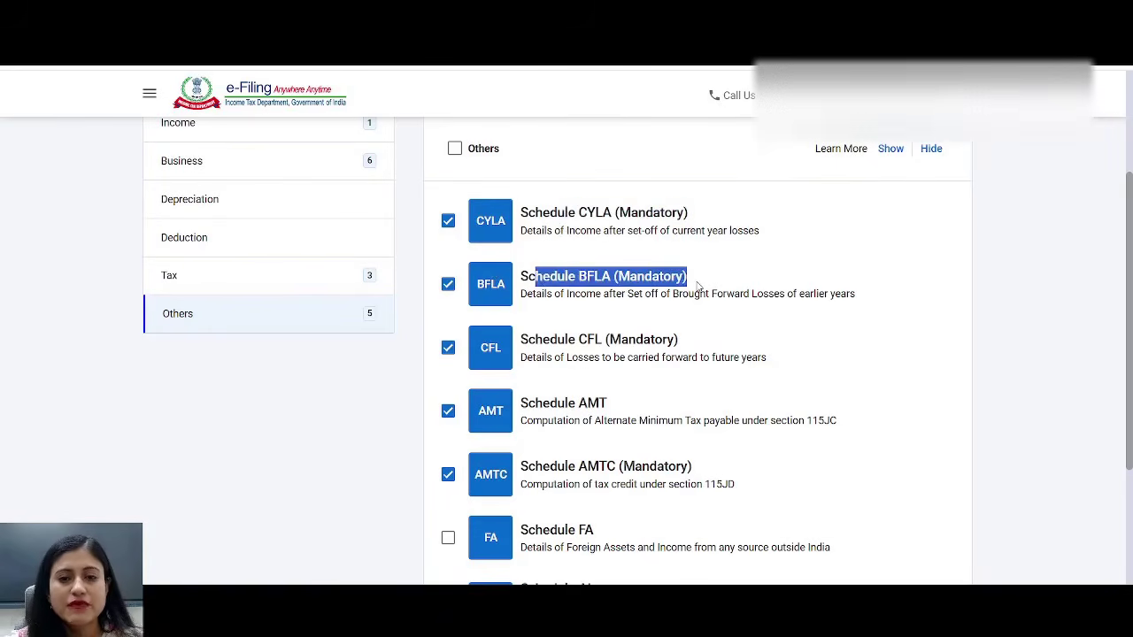
left_click_drag(541, 342, 766, 346)
scroll(764, 346, "down", 3)
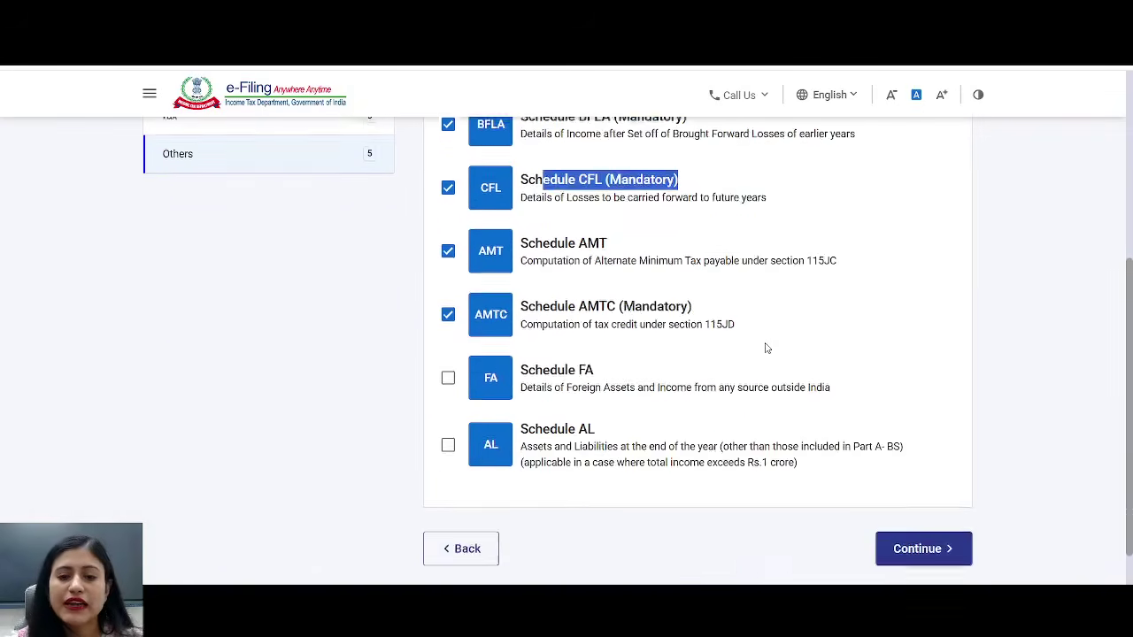
left_click_drag(537, 312, 662, 311)
left_click(448, 316)
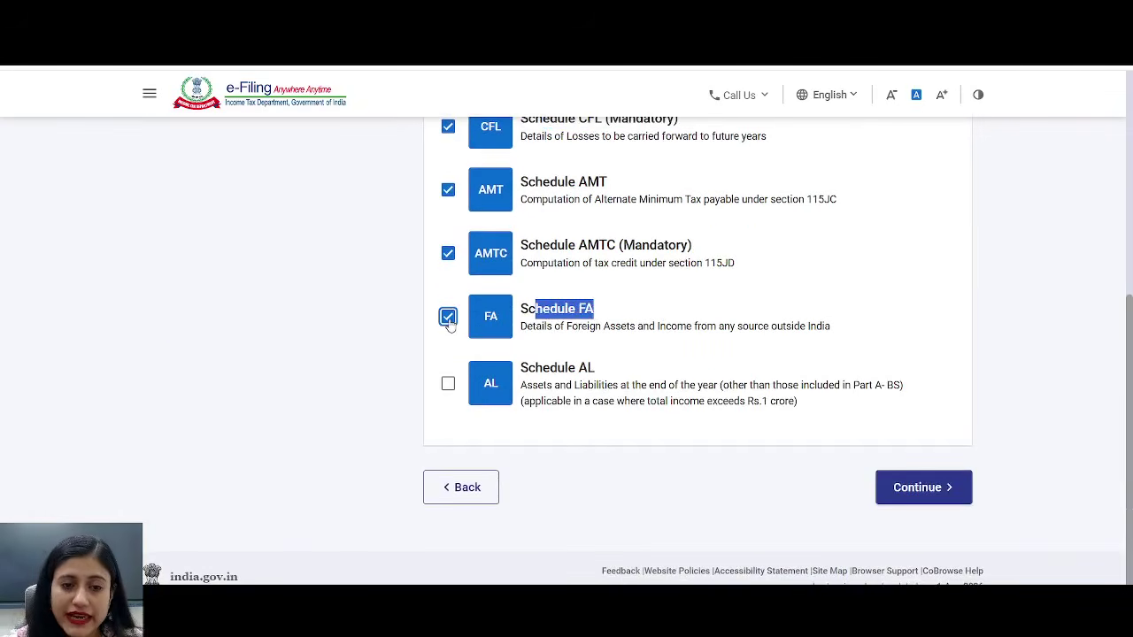
left_click(448, 316)
left_click_drag(564, 368, 774, 435)
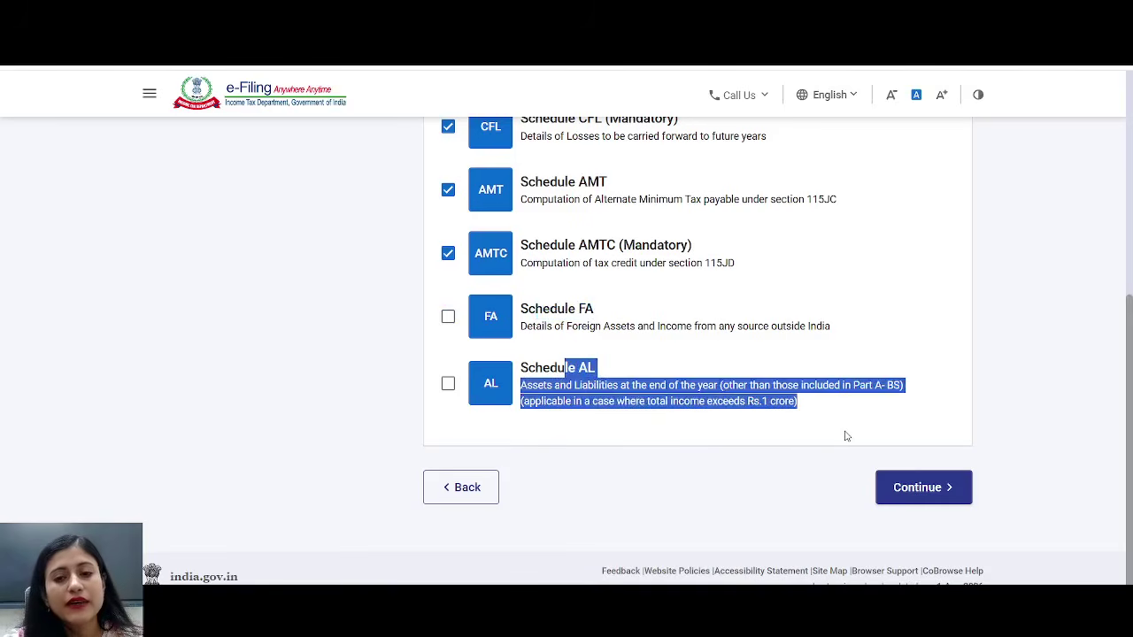
left_click_drag(529, 370, 644, 372)
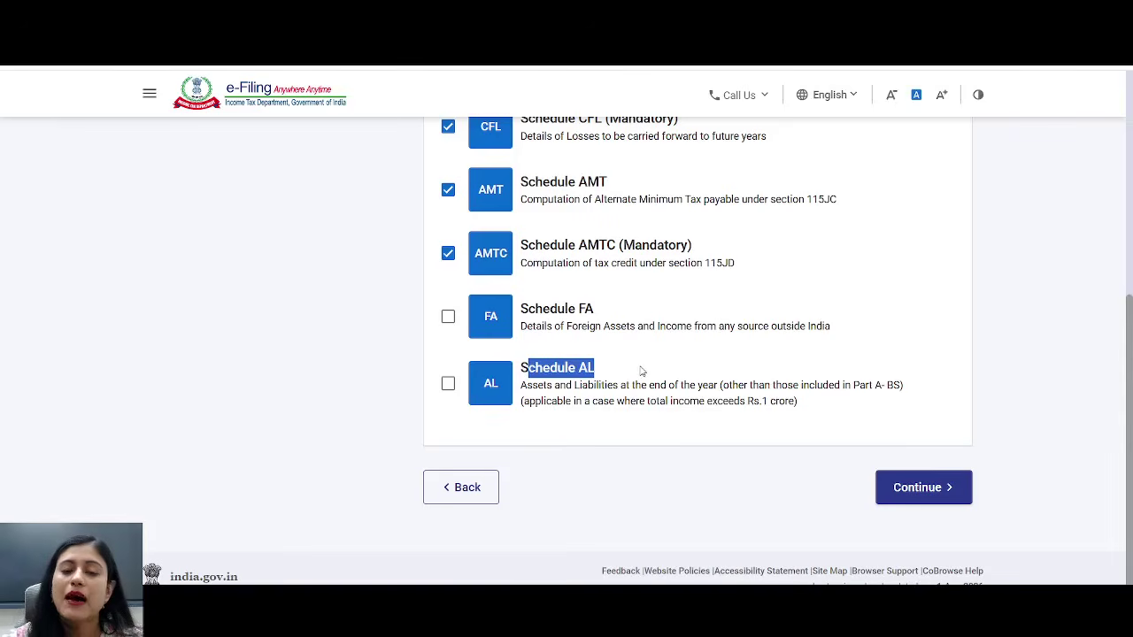
left_click(449, 387)
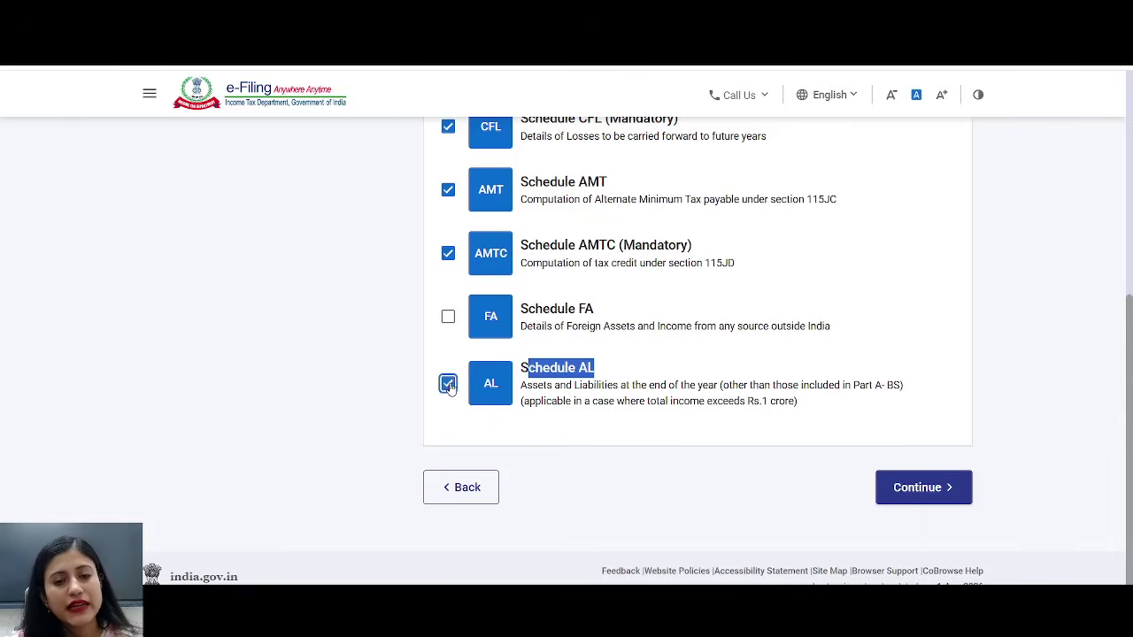
left_click(449, 387)
scroll(550, 361, "up", 5)
scroll(551, 361, "down", 3)
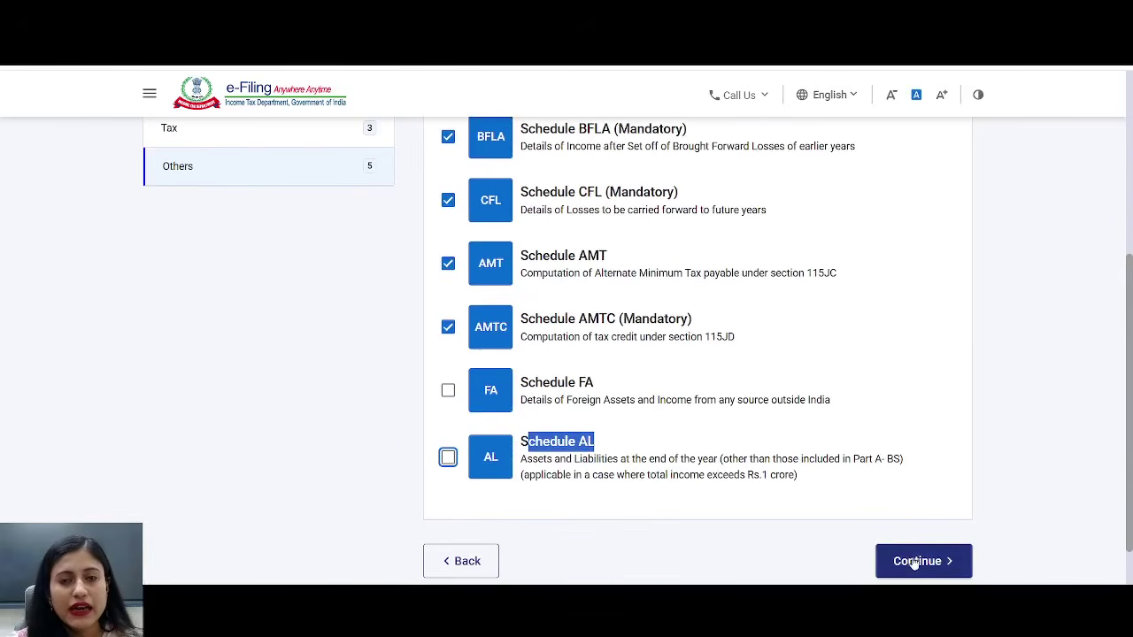
- Continue with the 16 selected schedules to the schedule questions step
left_click(916, 563)
scroll(563, 432, "down", 5)
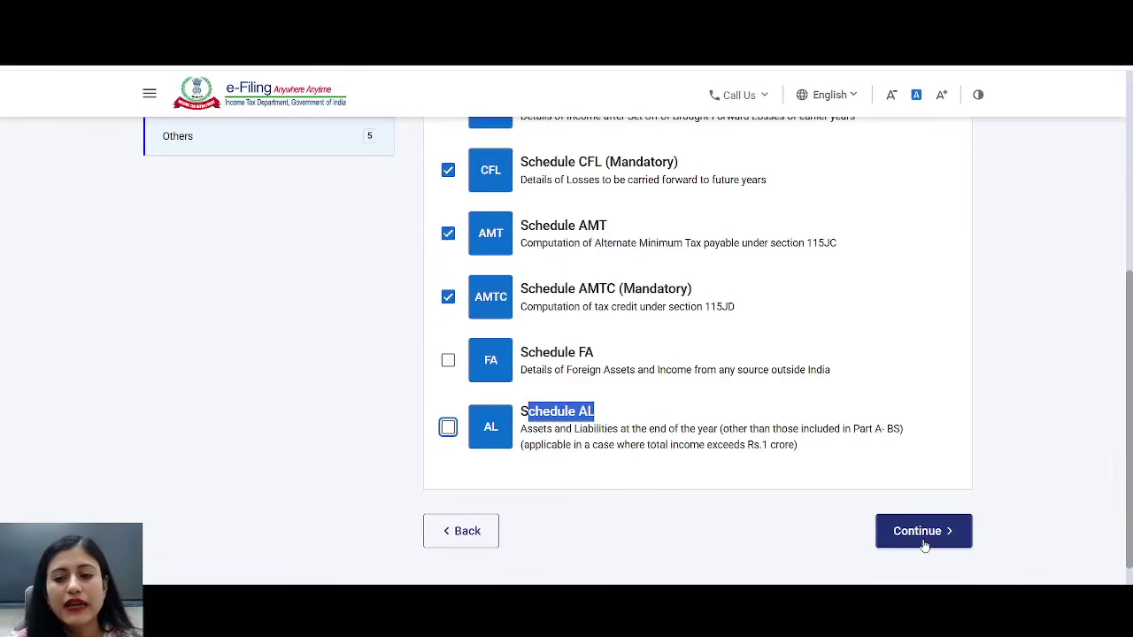
left_click(924, 546)
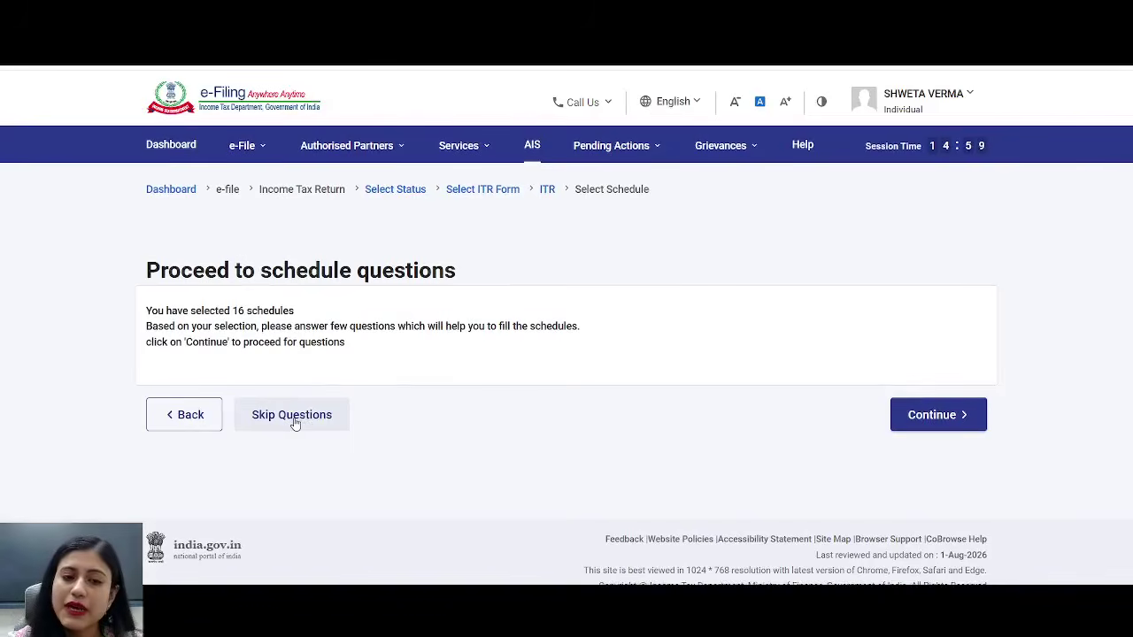
- Skip the schedule questions, dismiss the pre-fill notice, and open Part A - General Information
left_click(295, 423)
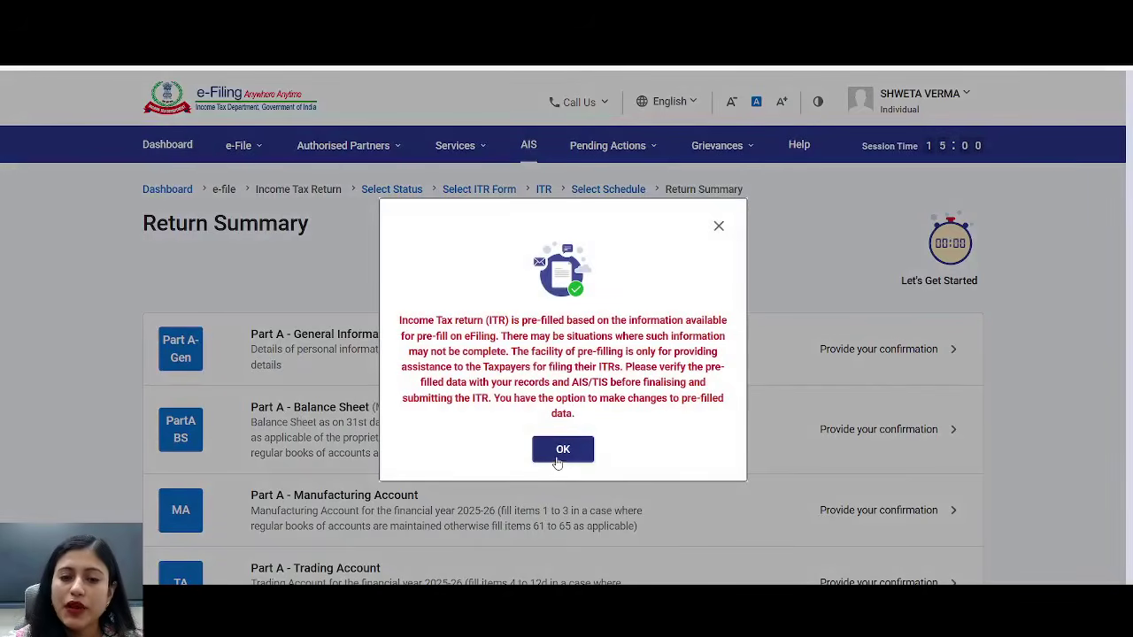
left_click(561, 451)
scroll(599, 382, "down", 3)
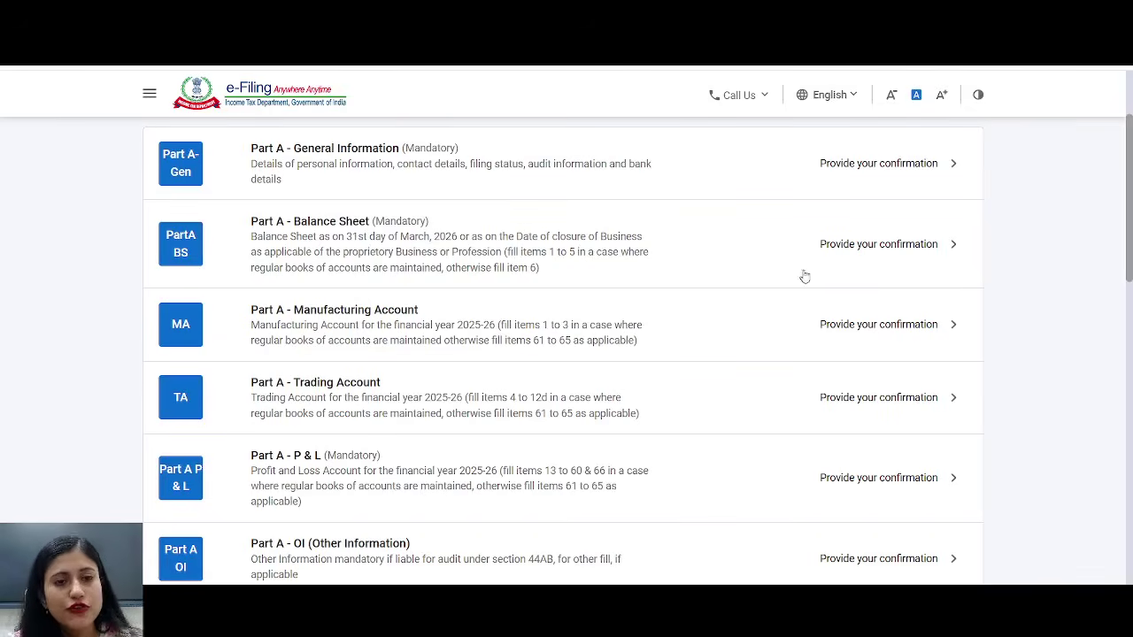
left_click(361, 164)
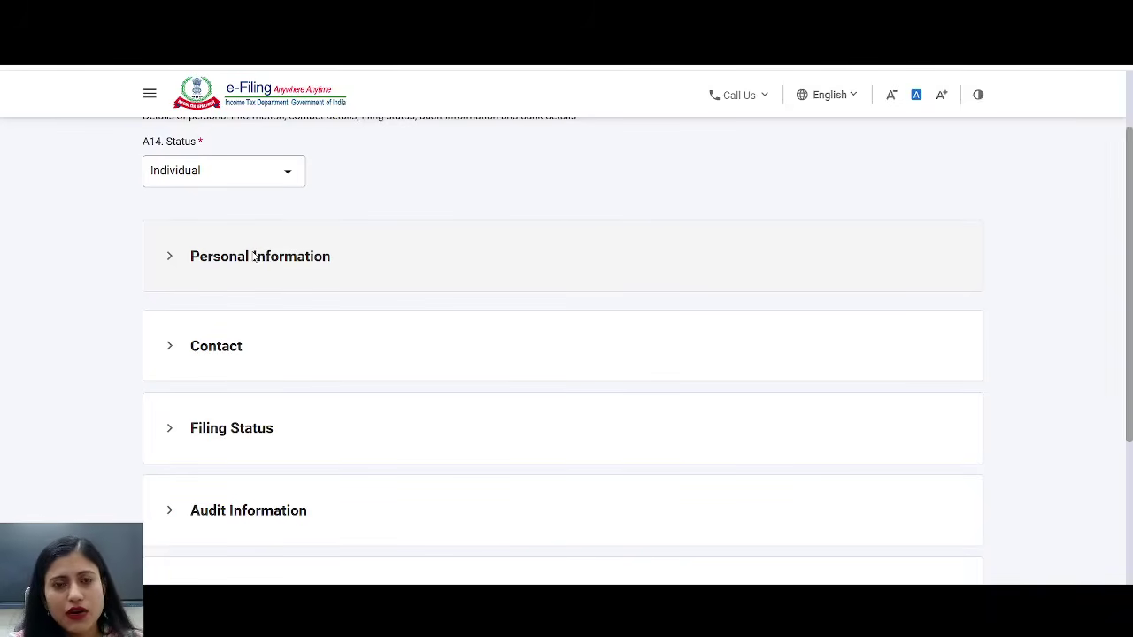
- Expand Part A's Contact section to show the secondary e-mail and mobile fields
scroll(252, 256, "down", 1)
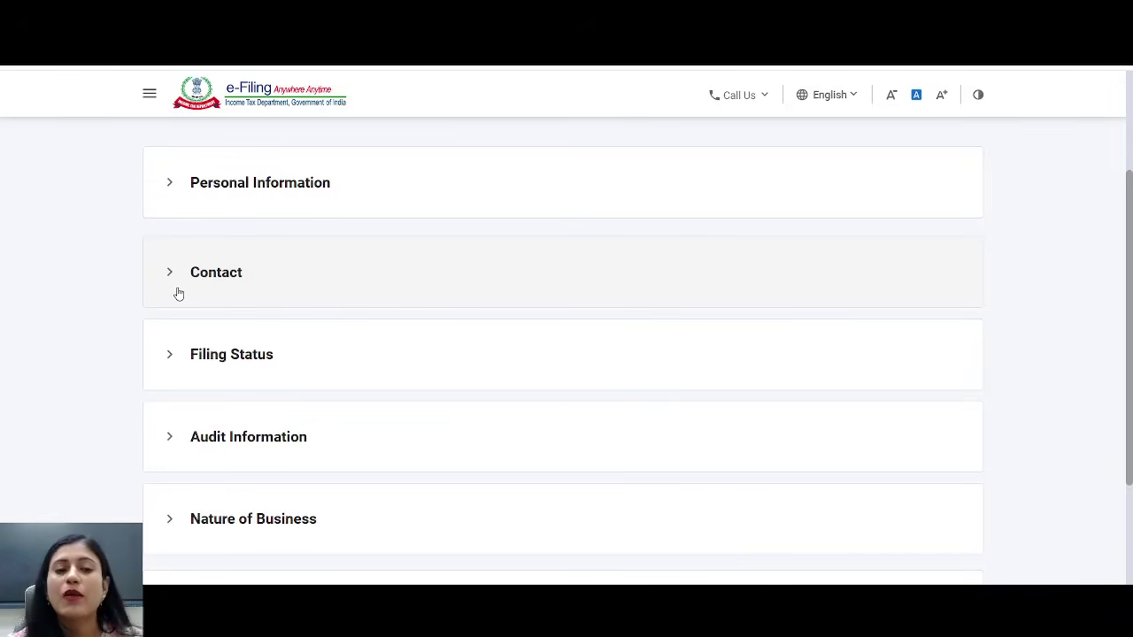
left_click(227, 290)
scroll(374, 240, "down", 5)
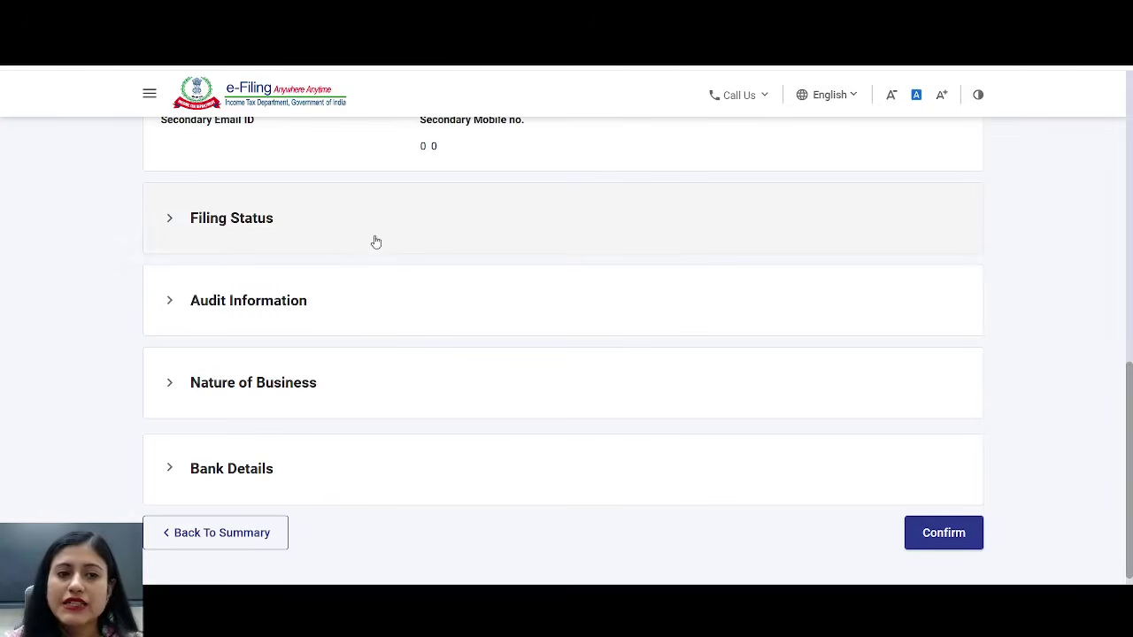
- Expand Filing Status, set the due date to 31st August, and compare the 139(1), 139(4), 139(5) options
left_click(316, 238)
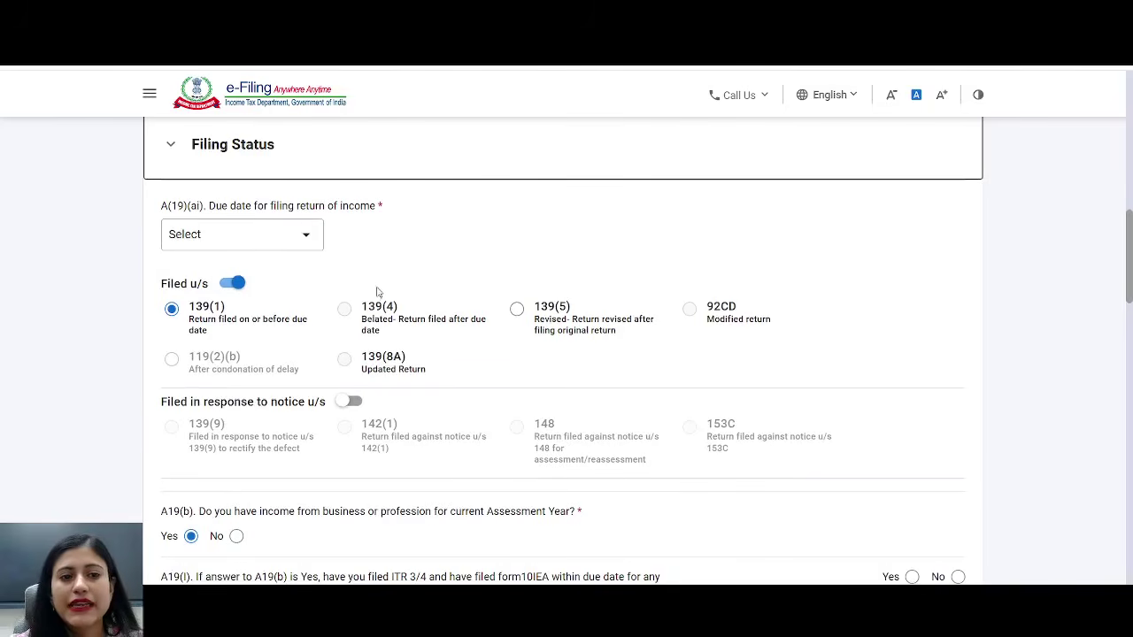
left_click(312, 244)
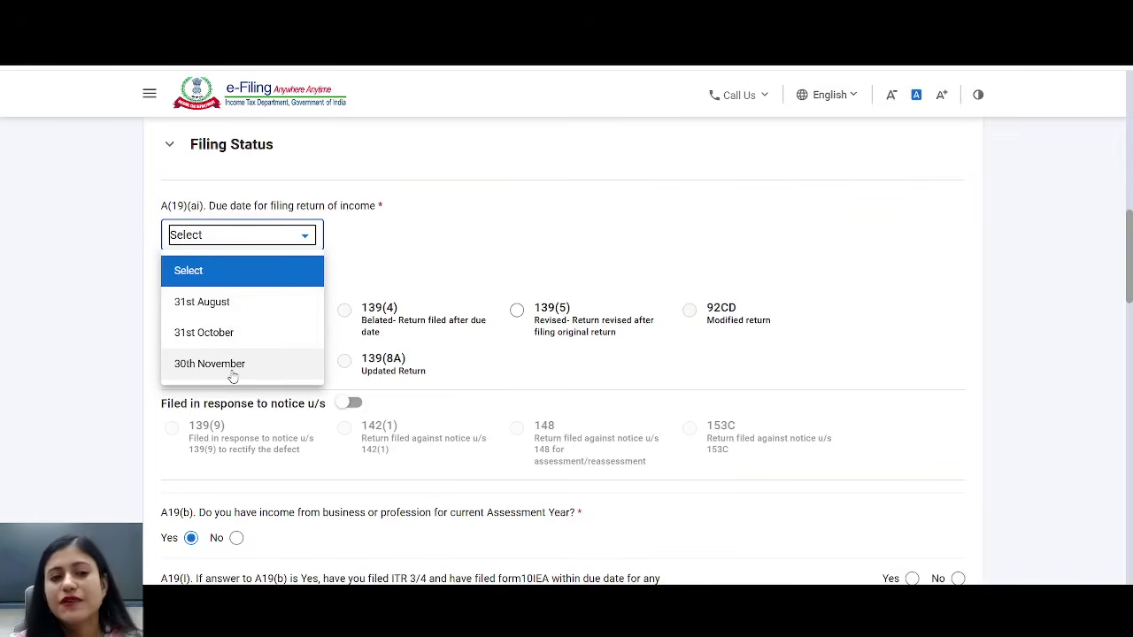
left_click(219, 305)
left_click_drag(196, 308, 235, 305)
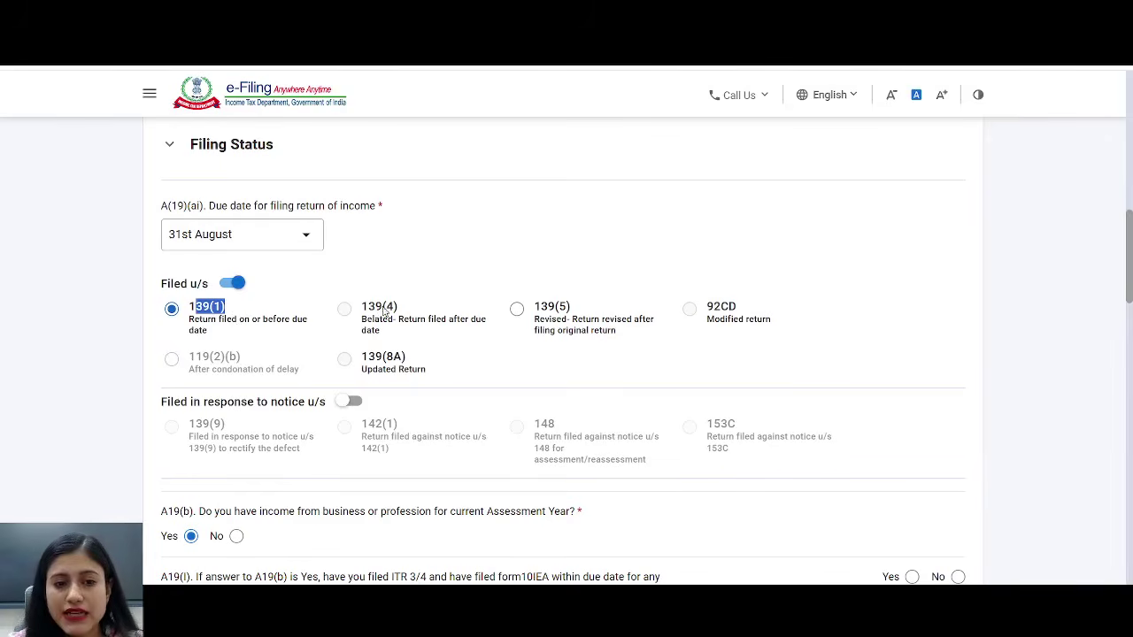
left_click_drag(383, 308, 398, 308)
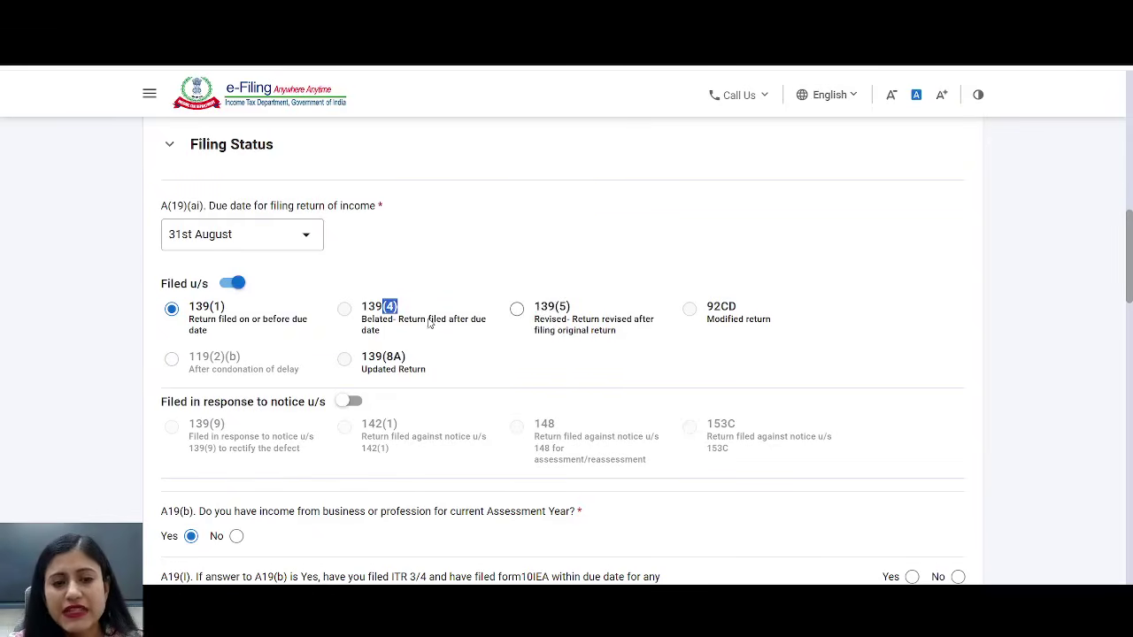
left_click_drag(203, 309, 227, 308)
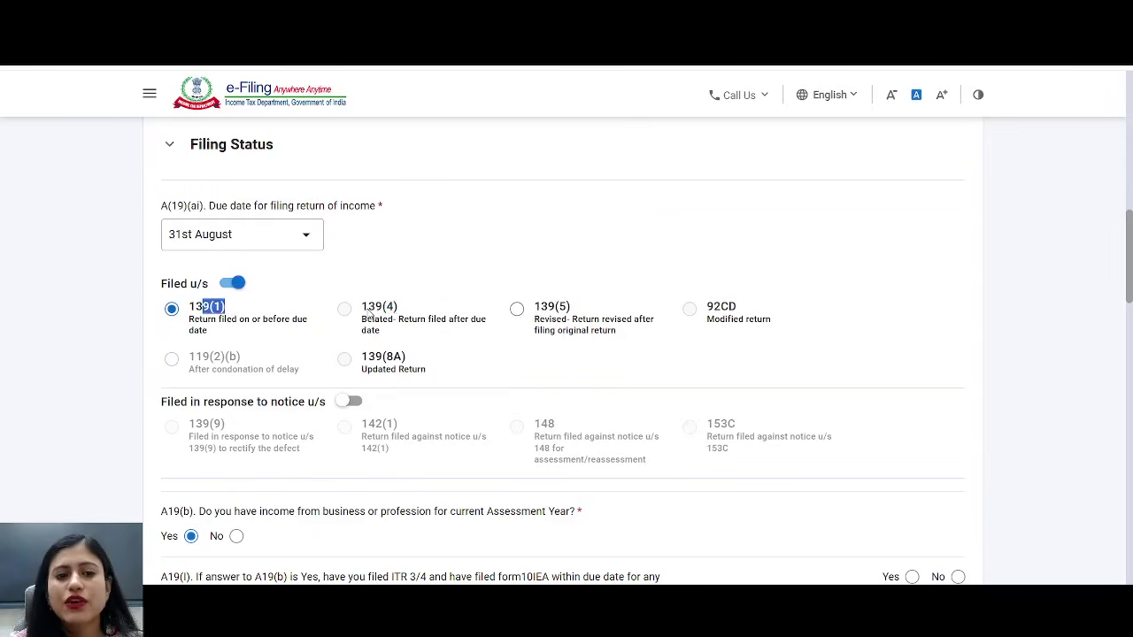
left_click_drag(368, 308, 399, 308)
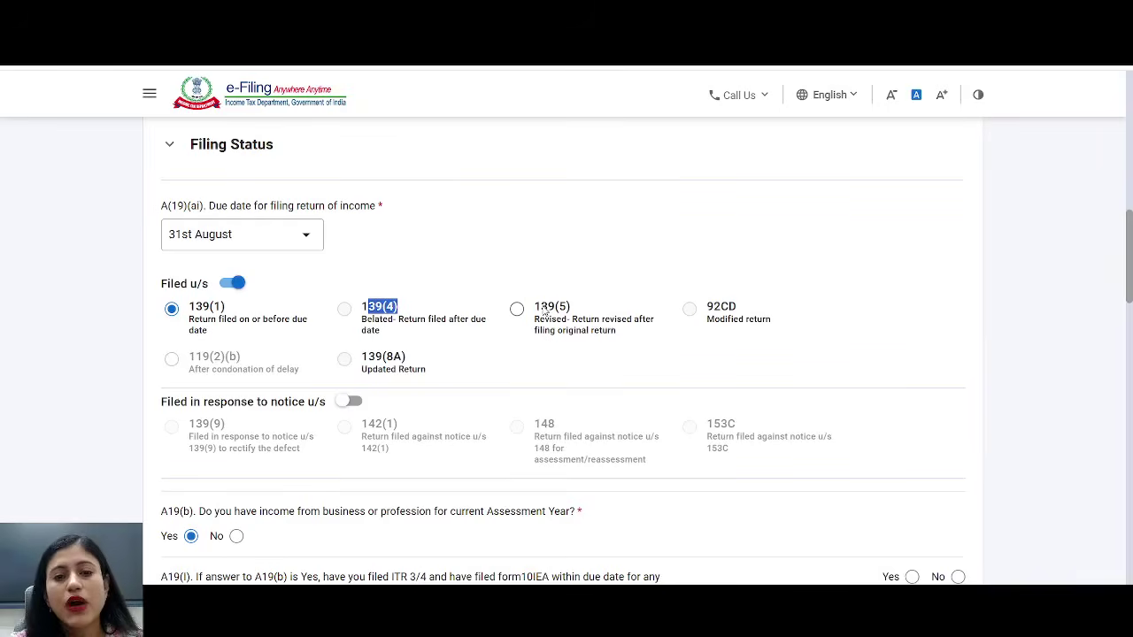
left_click_drag(542, 308, 587, 310)
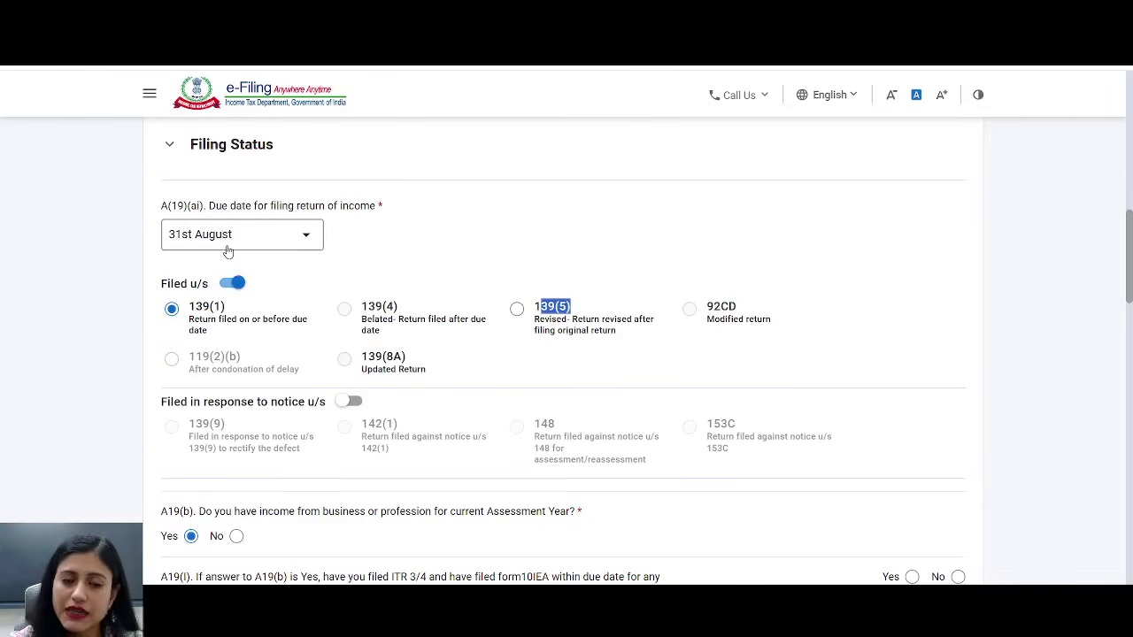
scroll(227, 251, "down", 1)
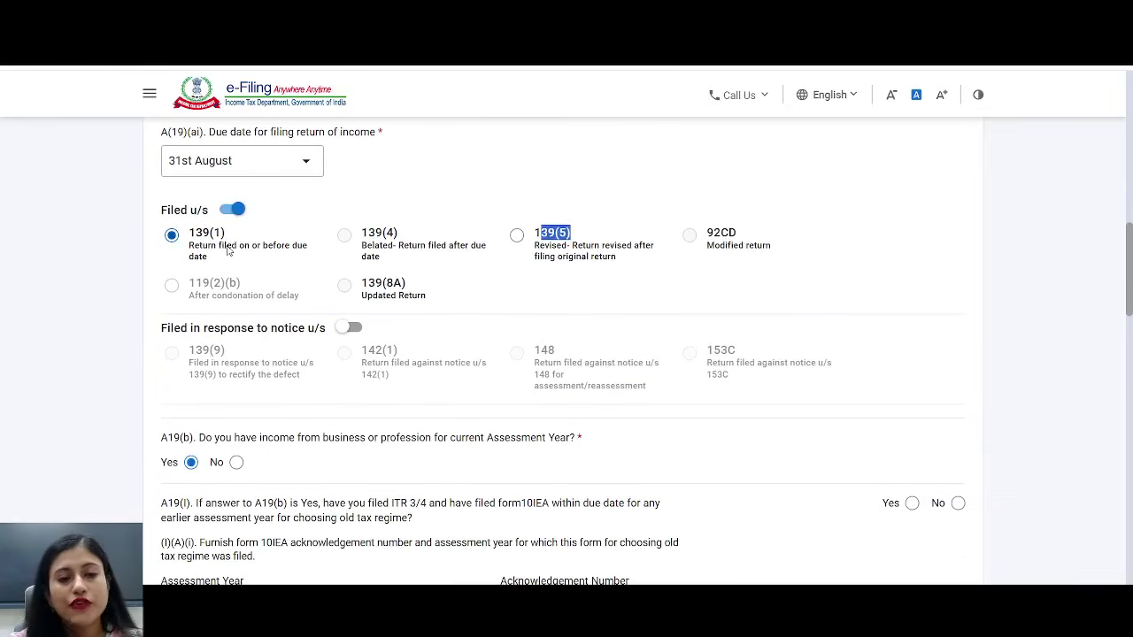
scroll(227, 251, "down", 3)
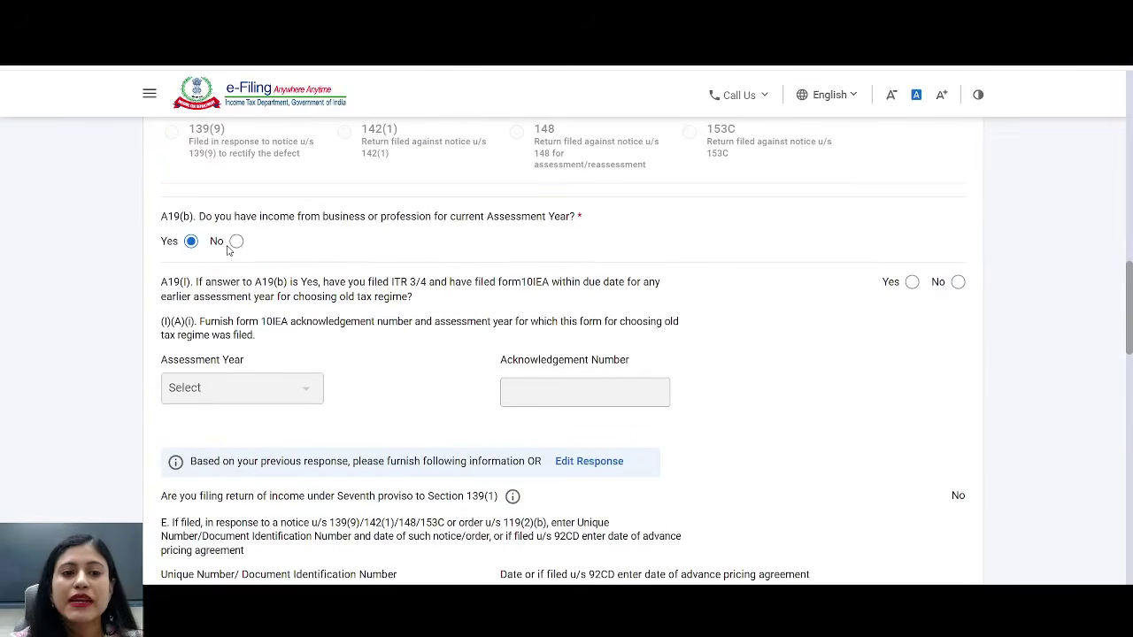
left_click_drag(273, 218, 606, 218)
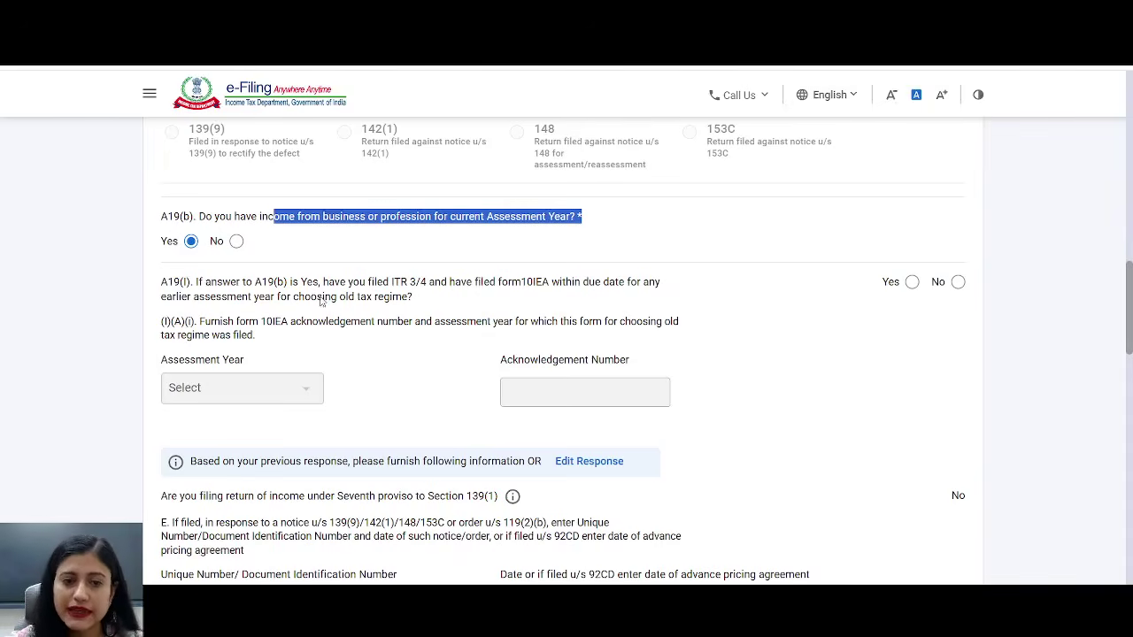
left_click_drag(449, 282, 581, 278)
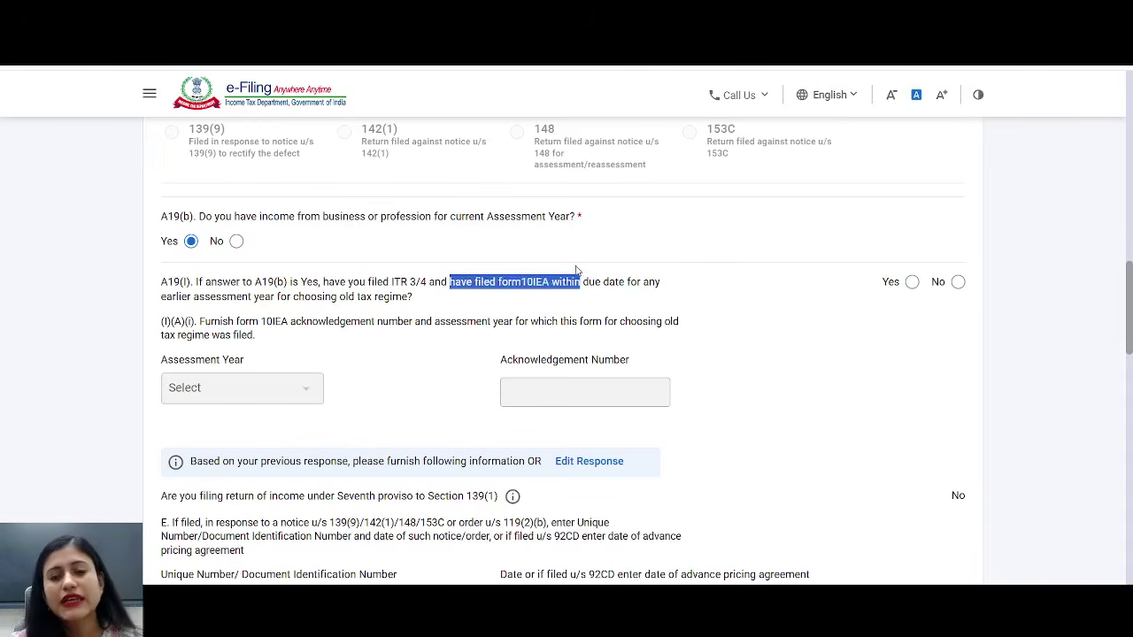
scroll(578, 296, "down", 1)
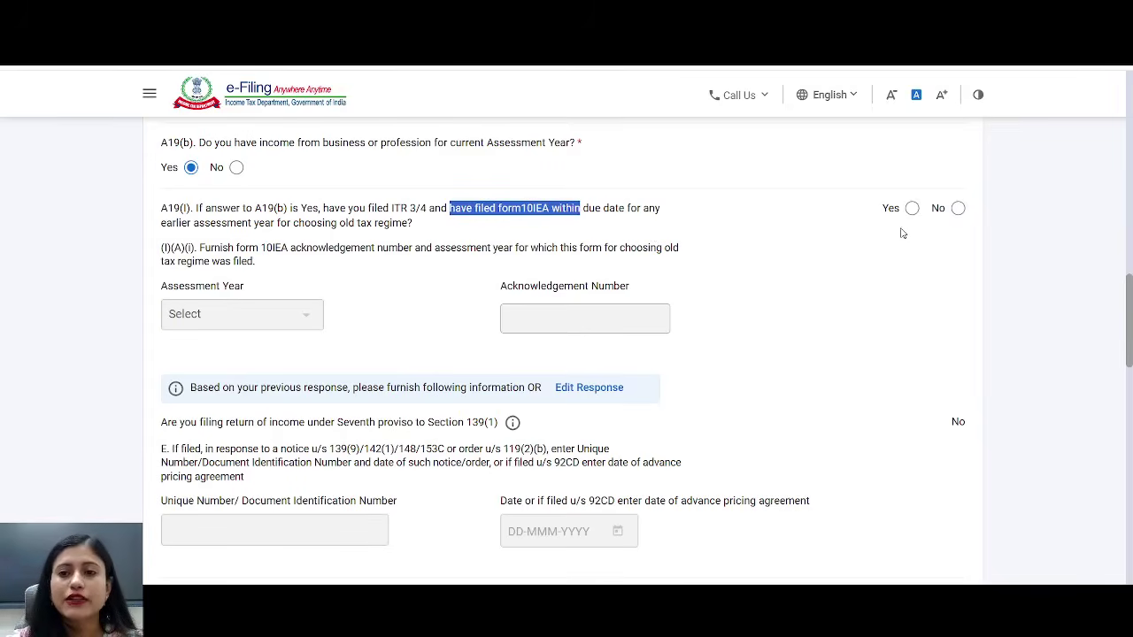
- Answer No to form 10IEA questions A19(I) and (I)(B)
left_click(294, 321)
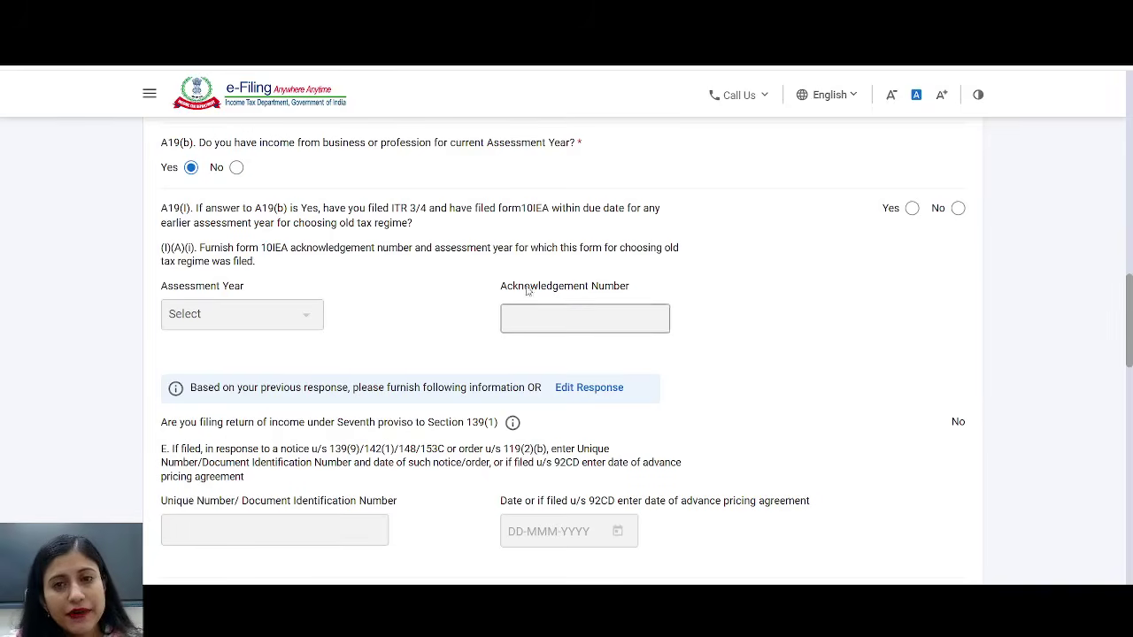
left_click(958, 208)
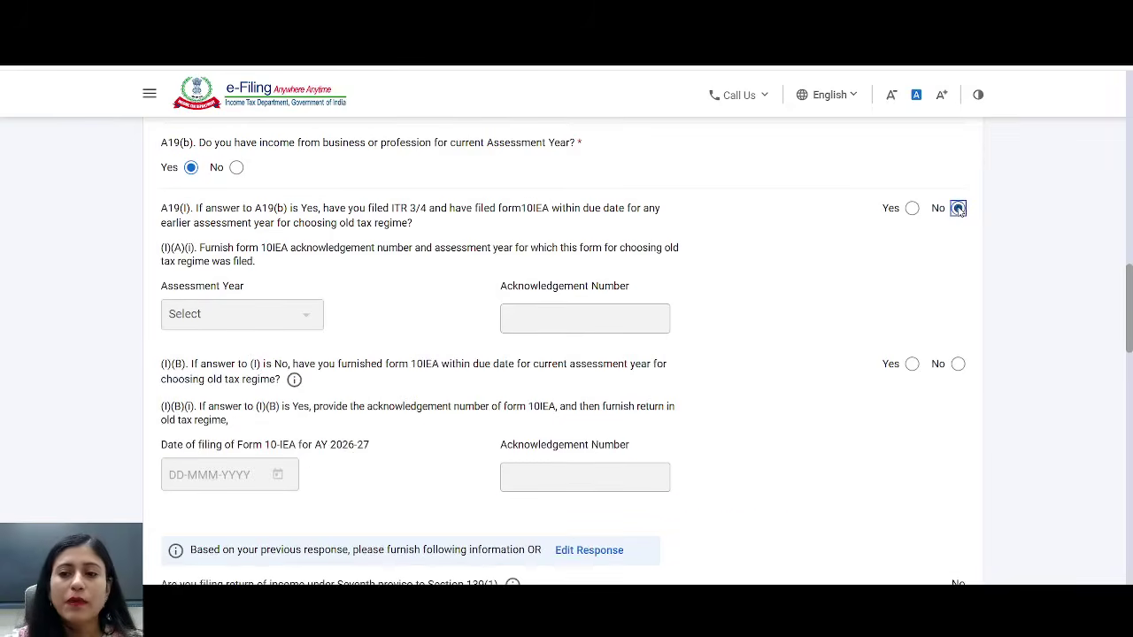
scroll(753, 374, "down", 2)
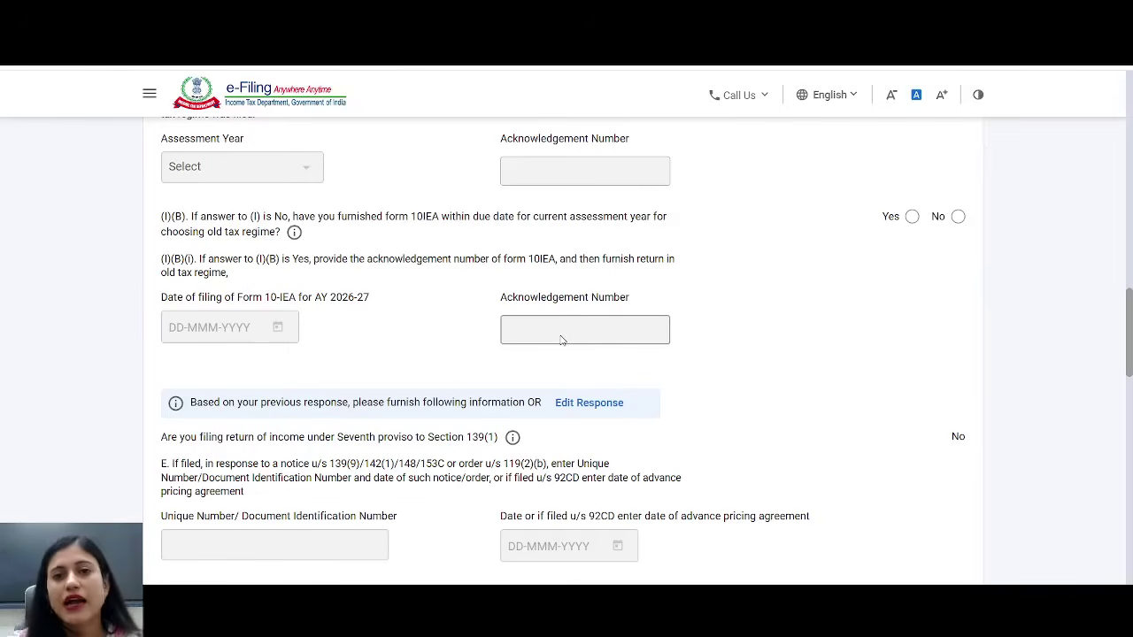
left_click(958, 218)
scroll(596, 409, "down", 3)
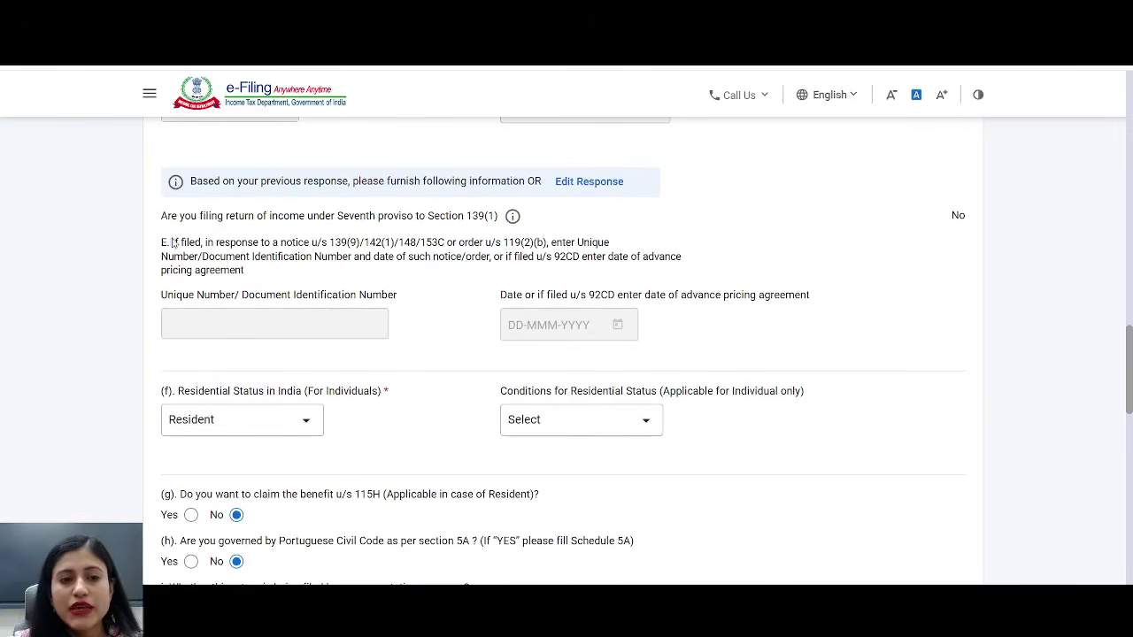
left_click_drag(170, 240, 371, 257)
- Set the residential status condition to 182 days or more in India [section 6(1)(a)]
scroll(508, 254, "down", 1)
scroll(507, 253, "down", 1)
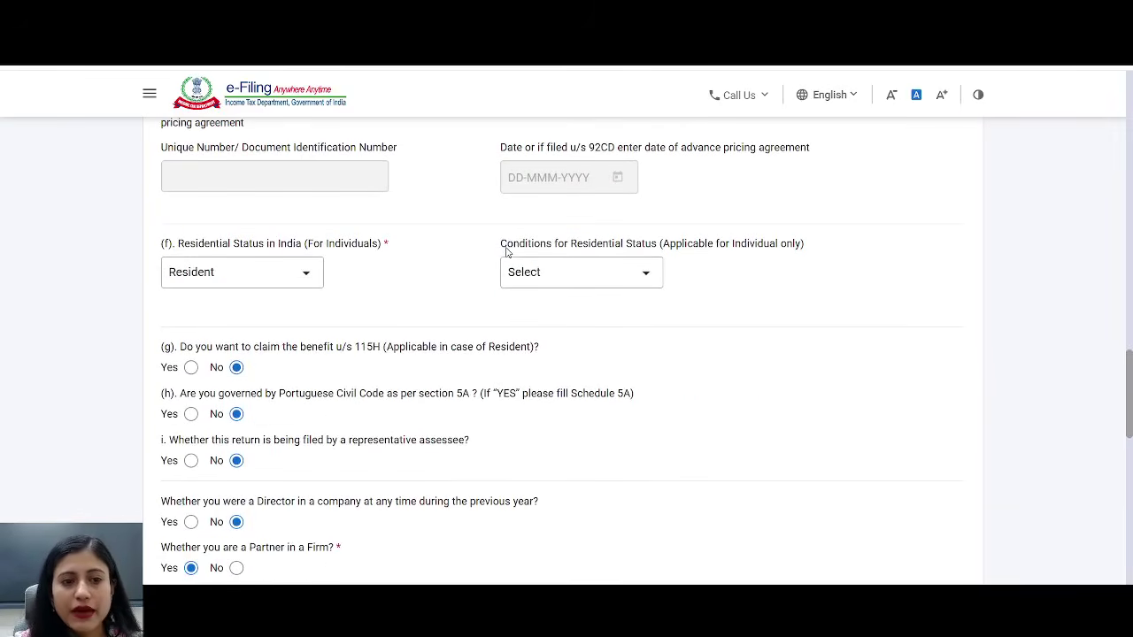
left_click_drag(170, 245, 364, 248)
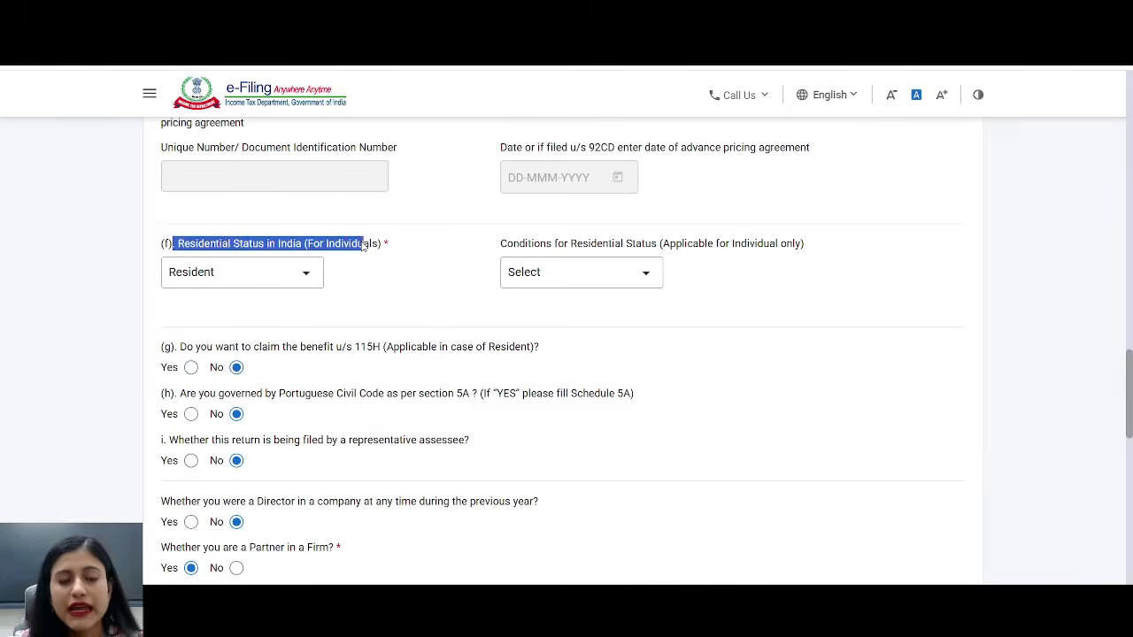
left_click(569, 273)
left_click(555, 349)
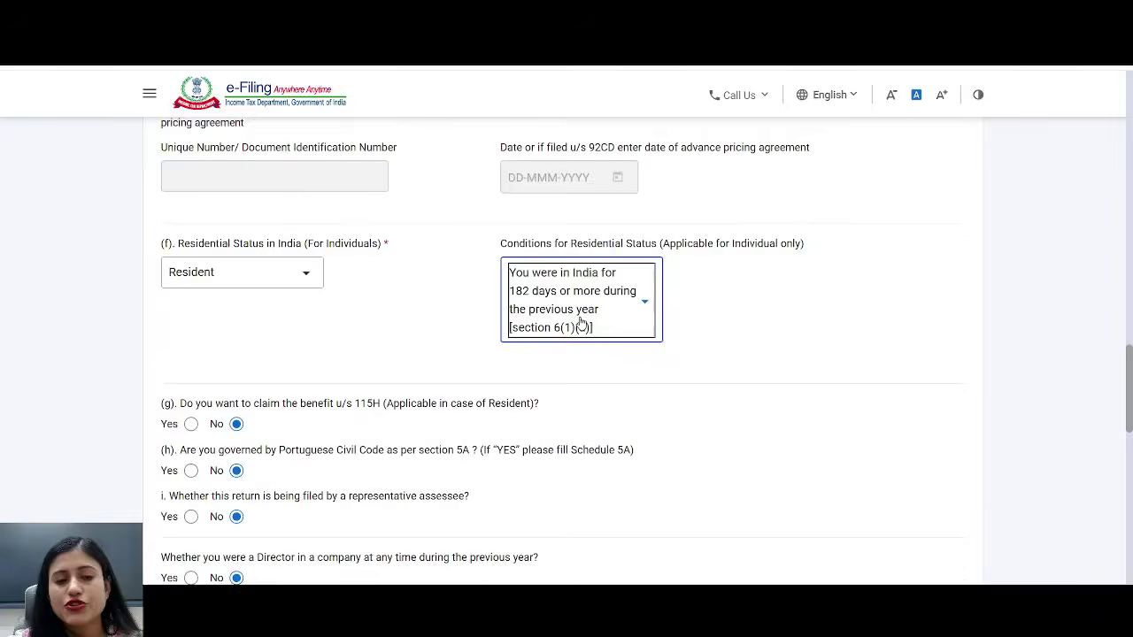
- Review the 115H and Director questions and answer No to Partner in a Firm
scroll(579, 323, "down", 2)
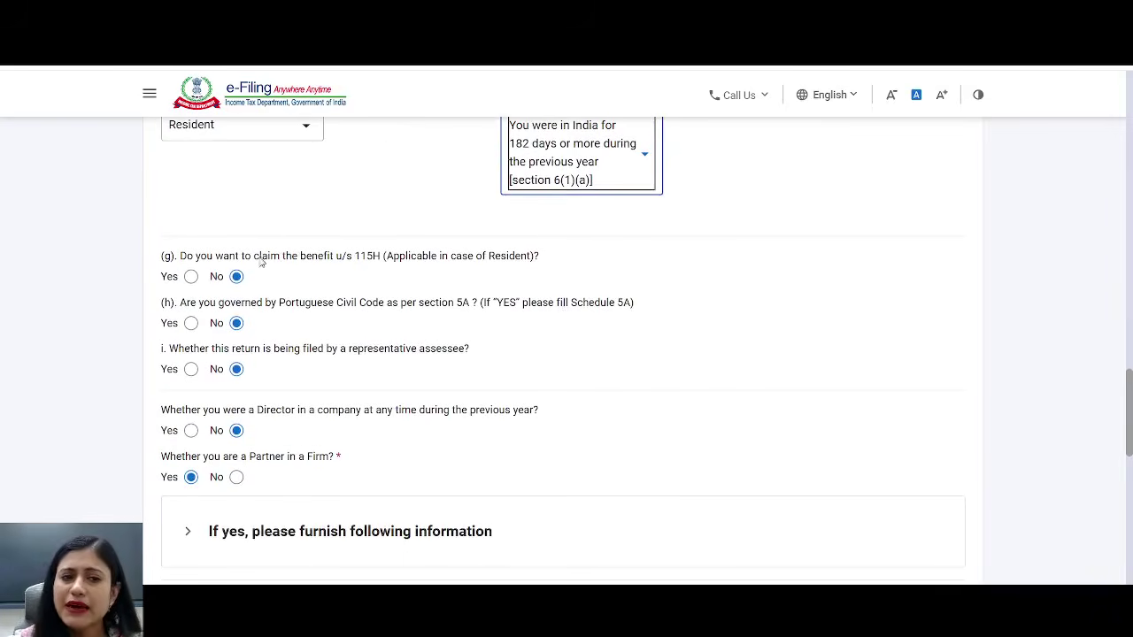
left_click_drag(258, 257, 434, 255)
left_click_drag(273, 306, 493, 304)
scroll(493, 302, "down", 1)
scroll(487, 297, "down", 1)
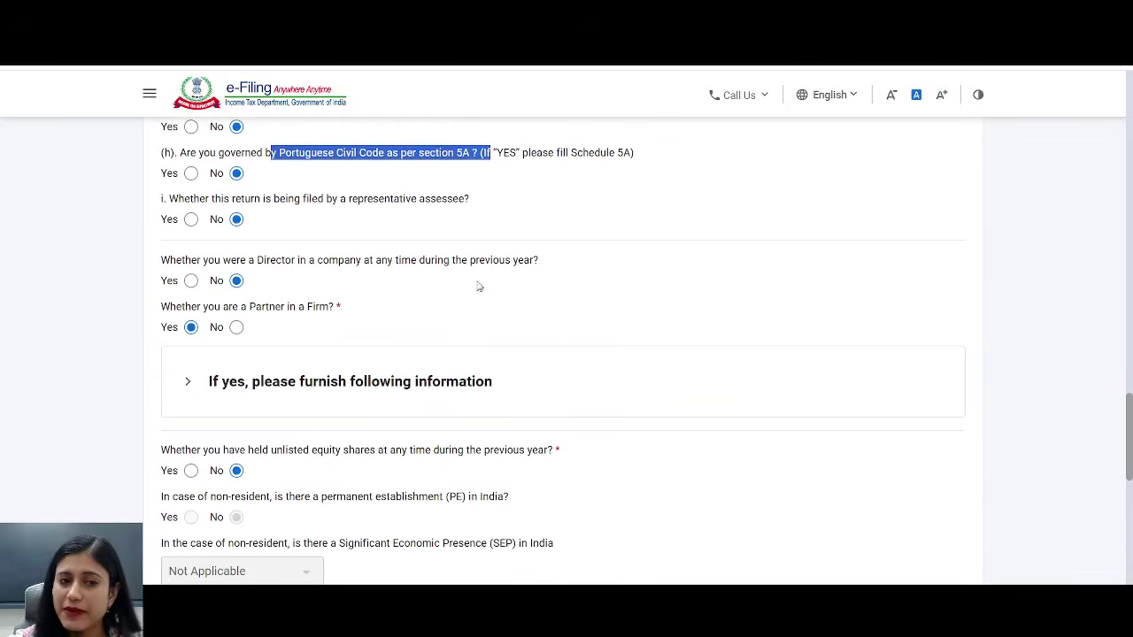
left_click_drag(294, 200, 471, 202)
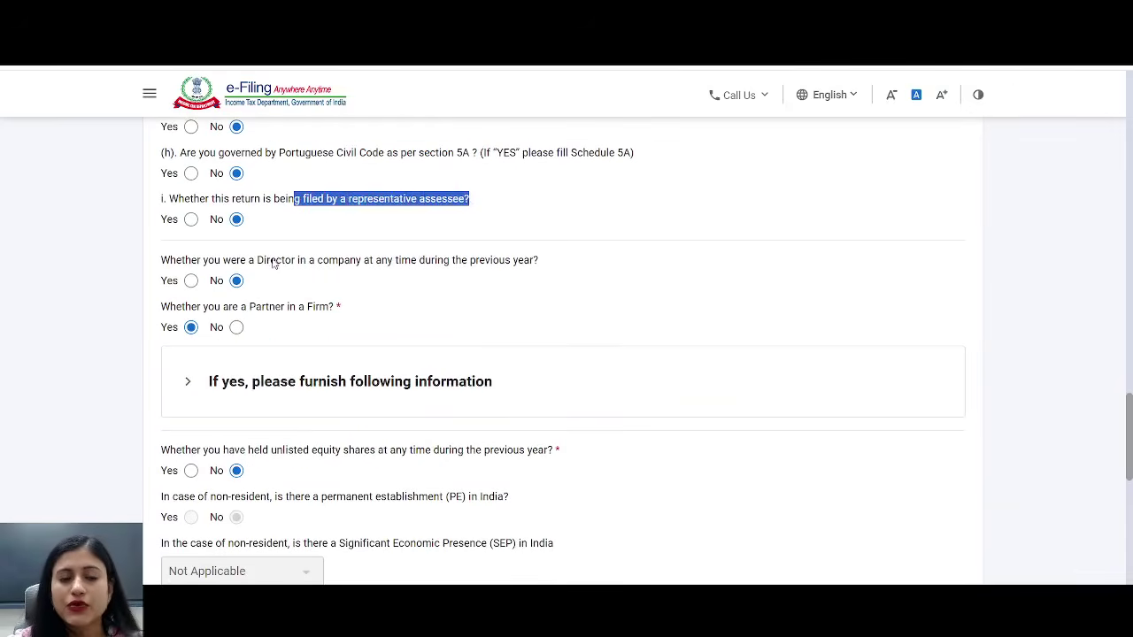
left_click_drag(271, 260, 427, 271)
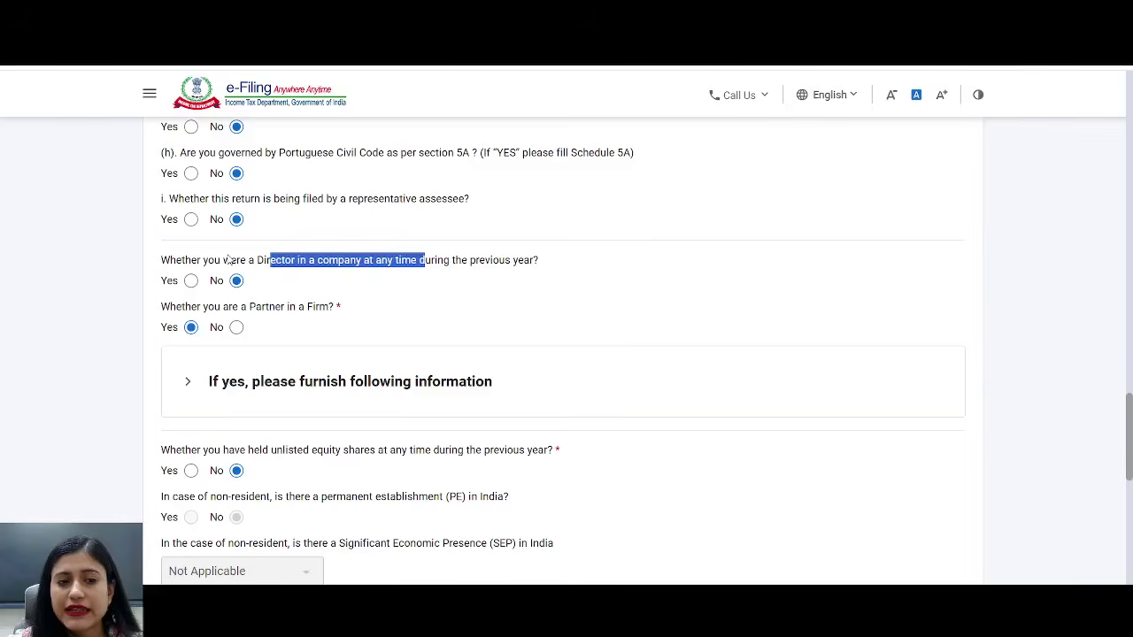
left_click_drag(230, 261, 464, 264)
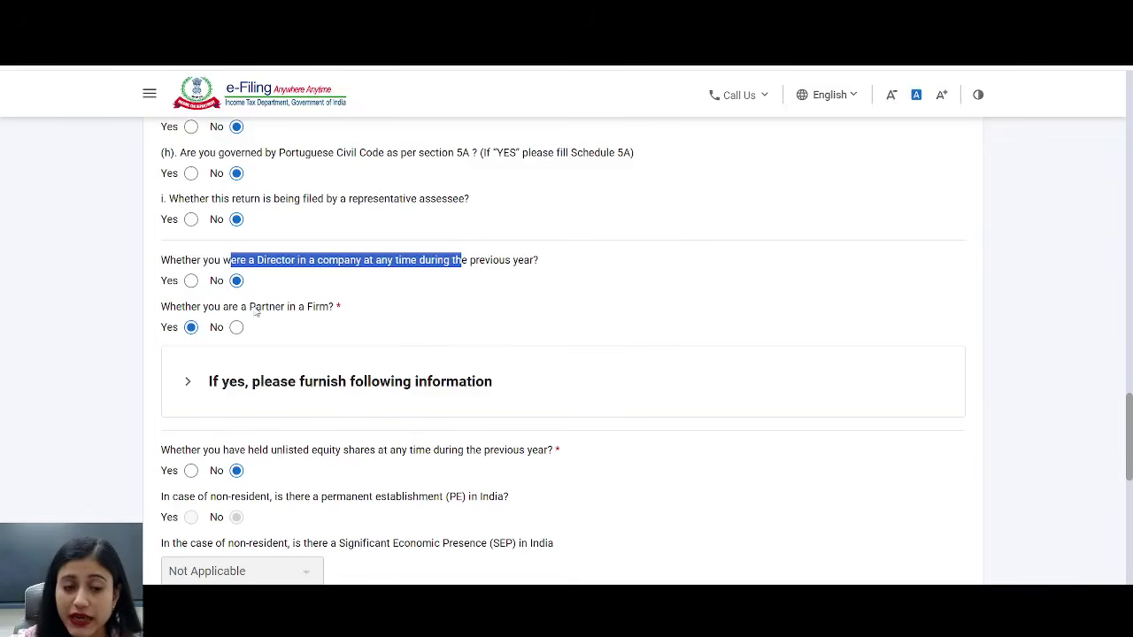
left_click_drag(241, 306, 399, 309)
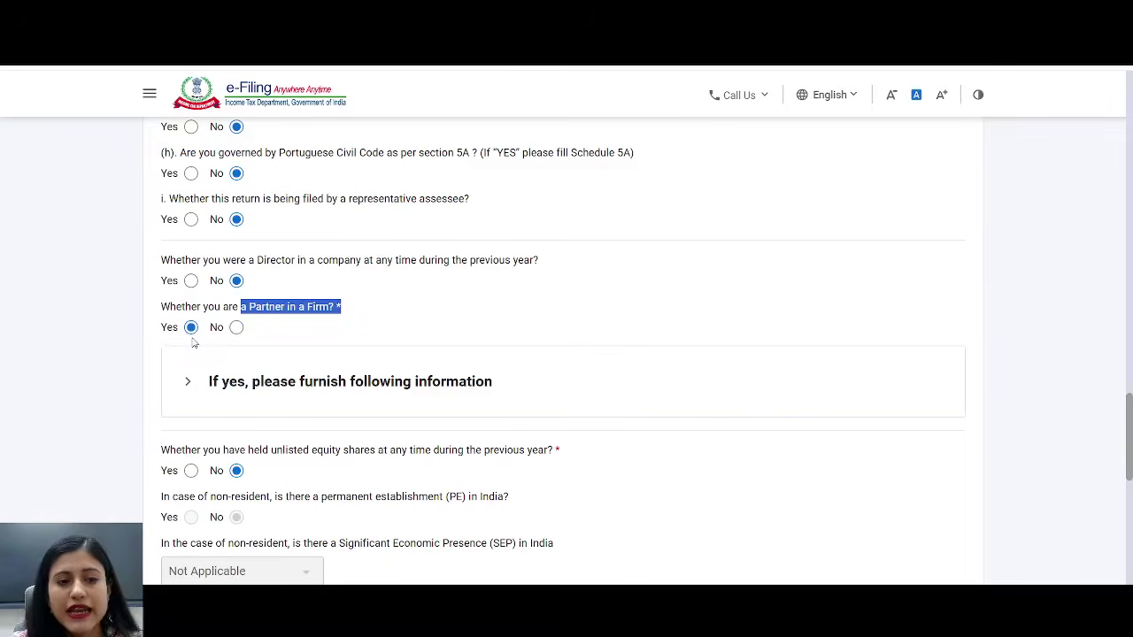
left_click(236, 327)
- Review the unlisted equity shares and IFSC questions further down Part A
scroll(403, 305, "down", 1)
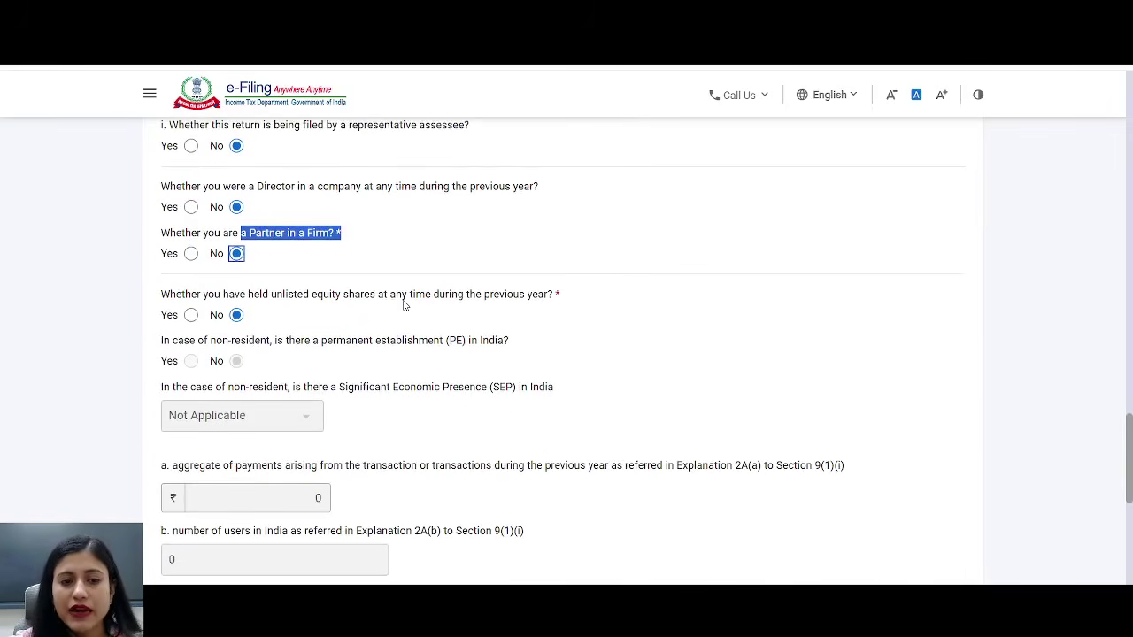
left_click_drag(269, 298, 478, 299)
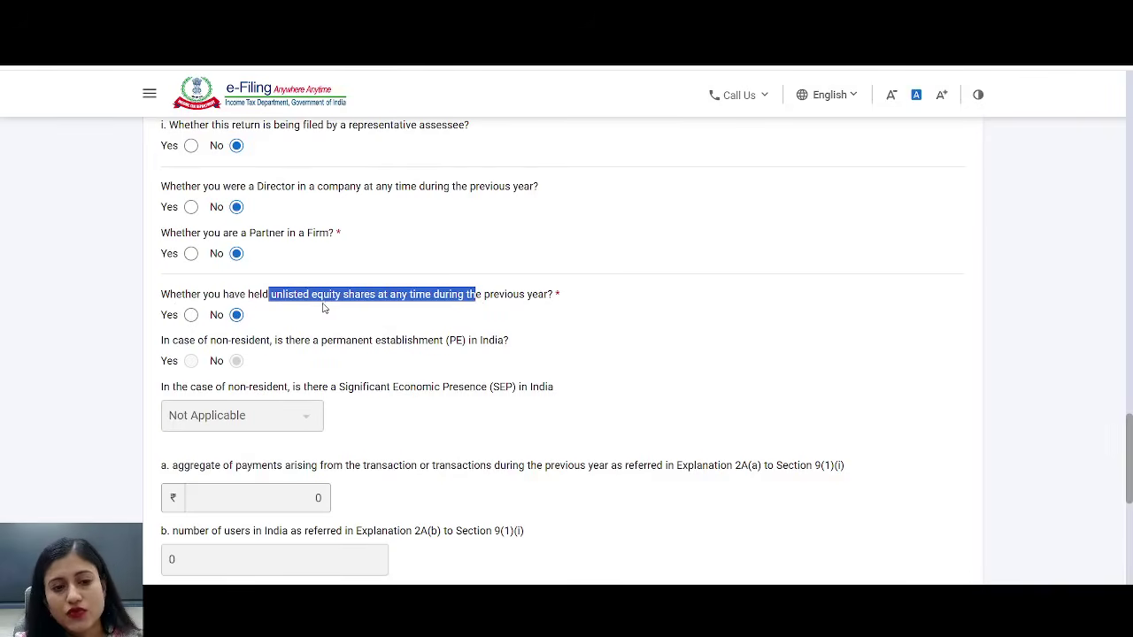
scroll(327, 309, "down", 2)
scroll(327, 307, "down", 2)
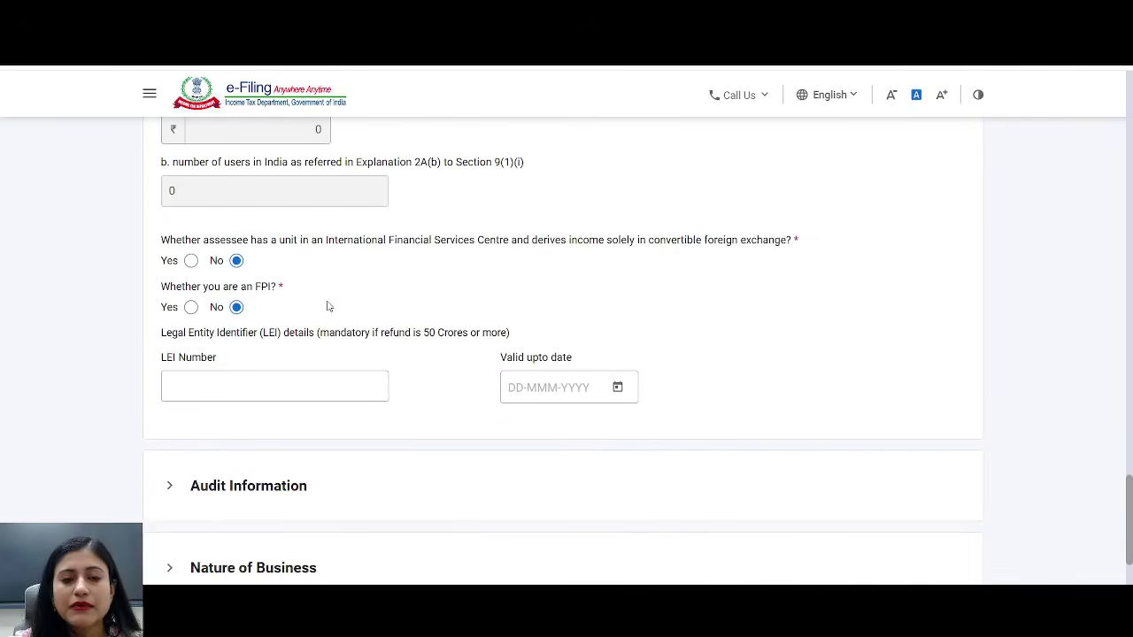
left_click_drag(414, 243, 672, 241)
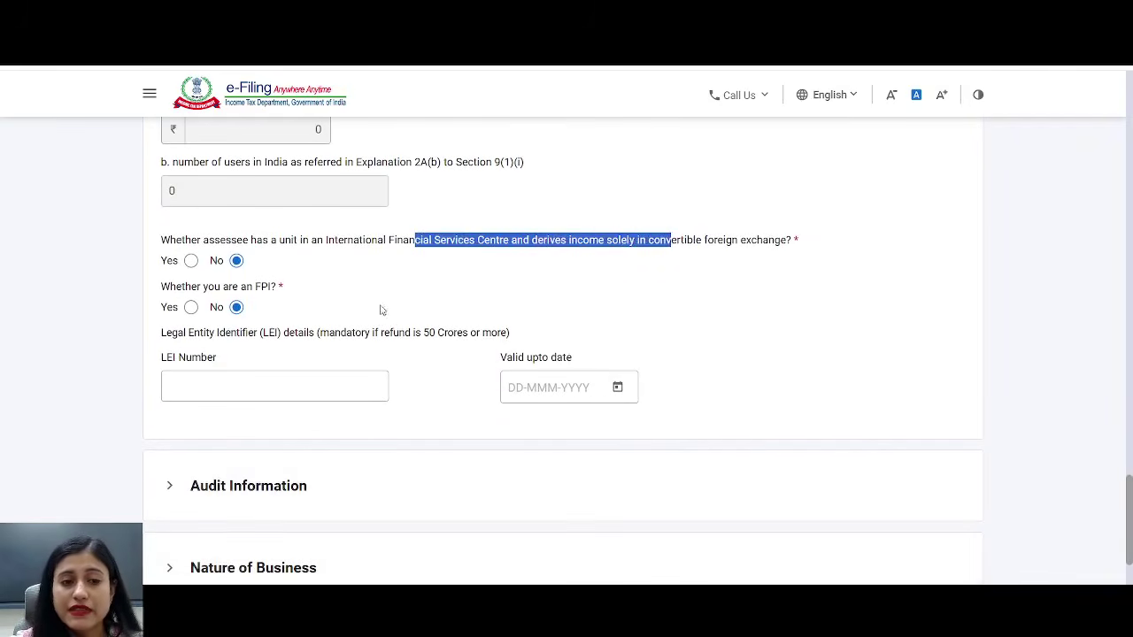
left_click_drag(246, 290, 349, 265)
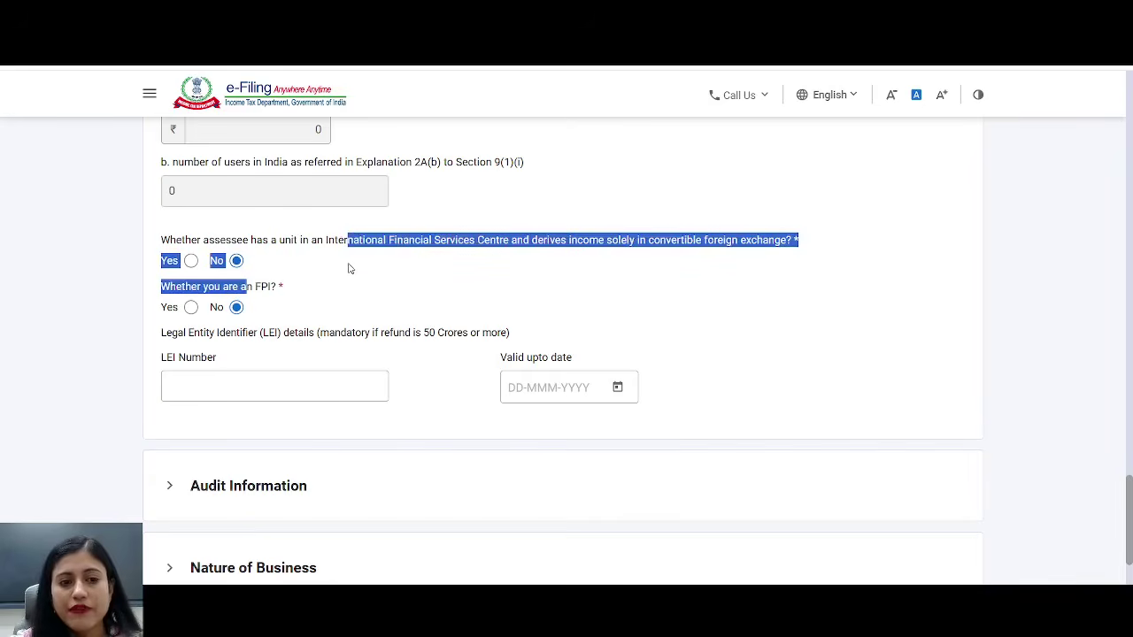
scroll(481, 328, "down", 3)
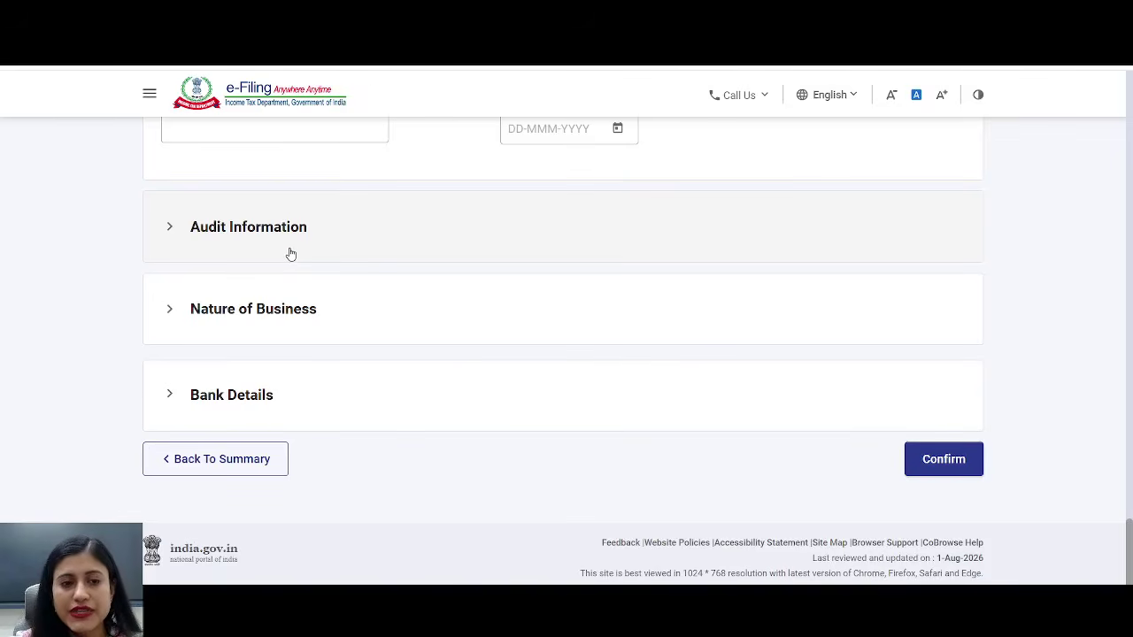
- Expand Audit Information and answer Yes to maintaining accounts under section 44AA
left_click(290, 254)
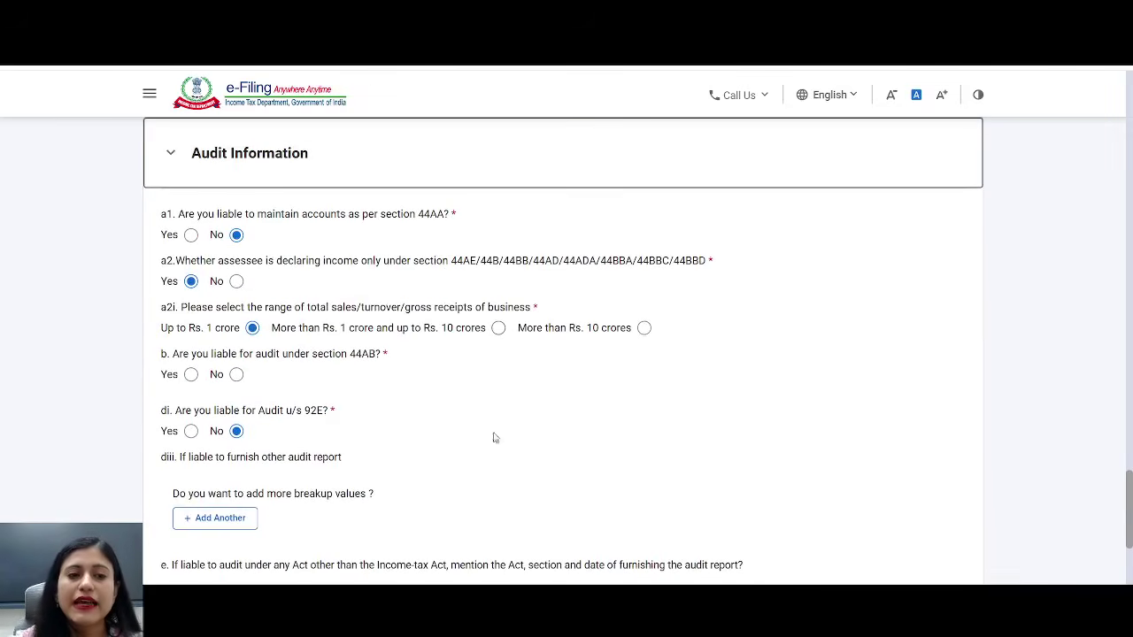
left_click_drag(248, 215, 494, 216)
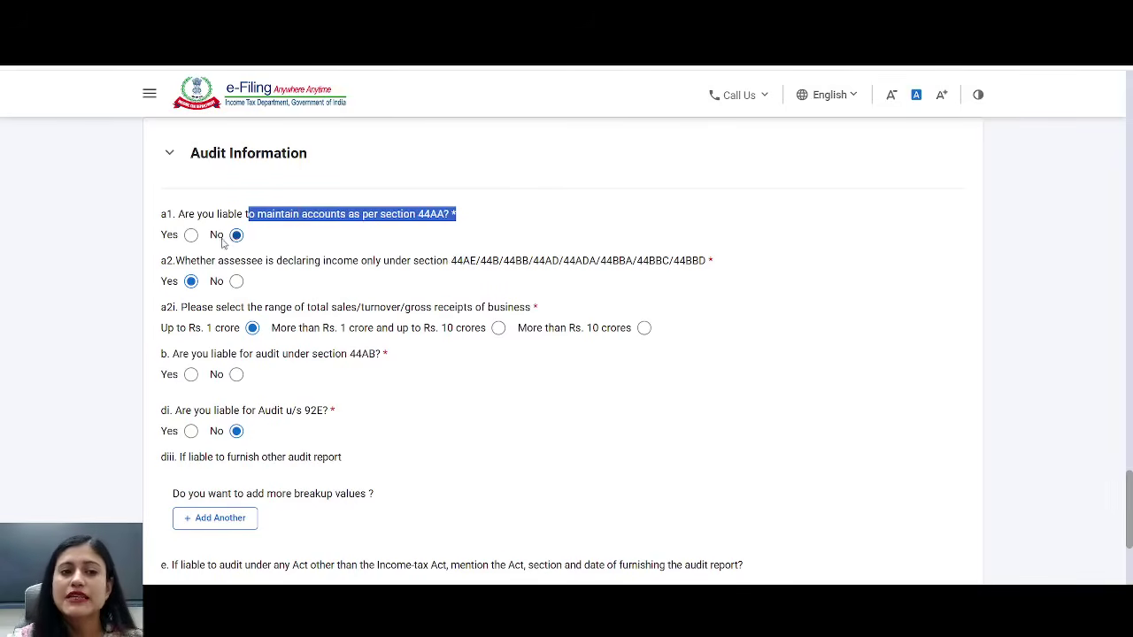
left_click(191, 234)
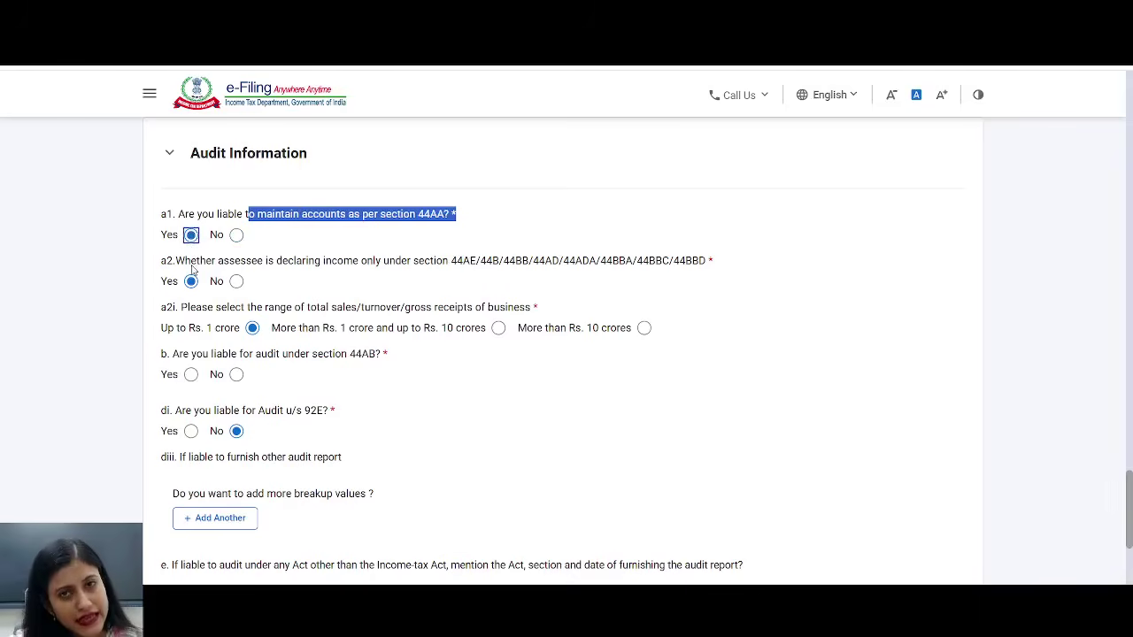
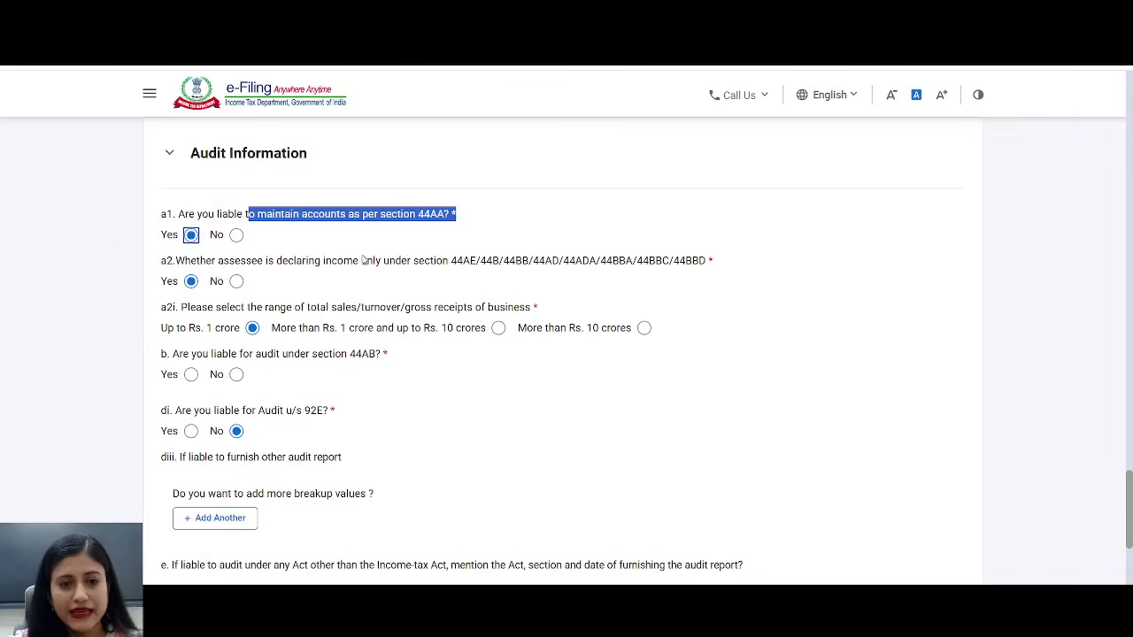
- Answer No to a2 and set a2i turnover to 'More than Rs. 1 crore and up to Rs. 10 crores'
left_click_drag(358, 260, 742, 261)
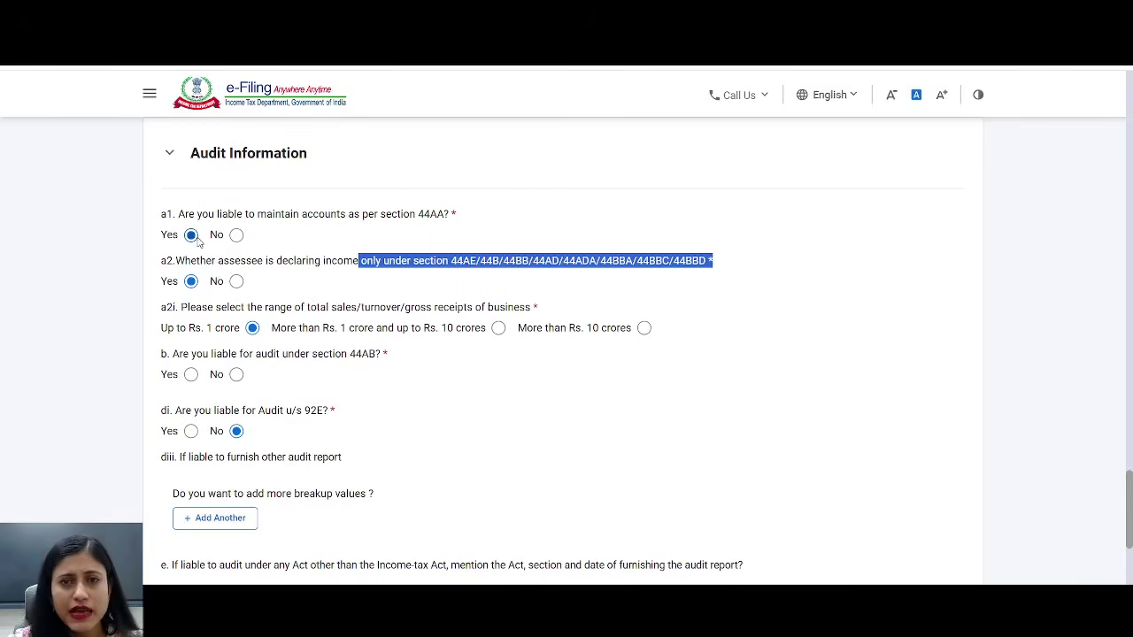
left_click(237, 282)
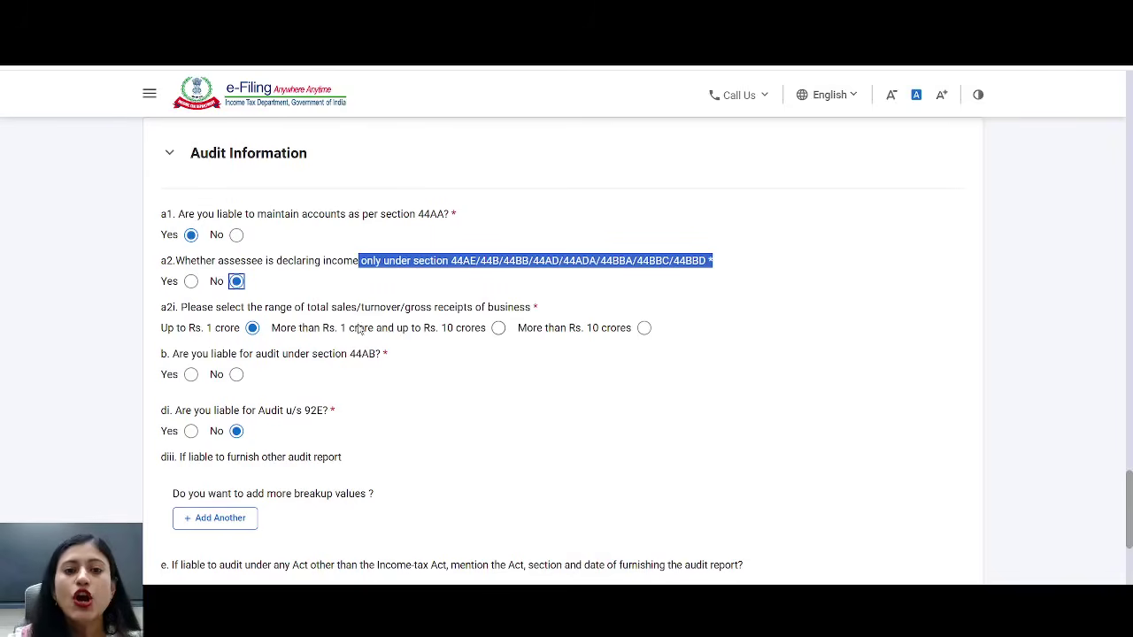
left_click_drag(227, 308, 550, 316)
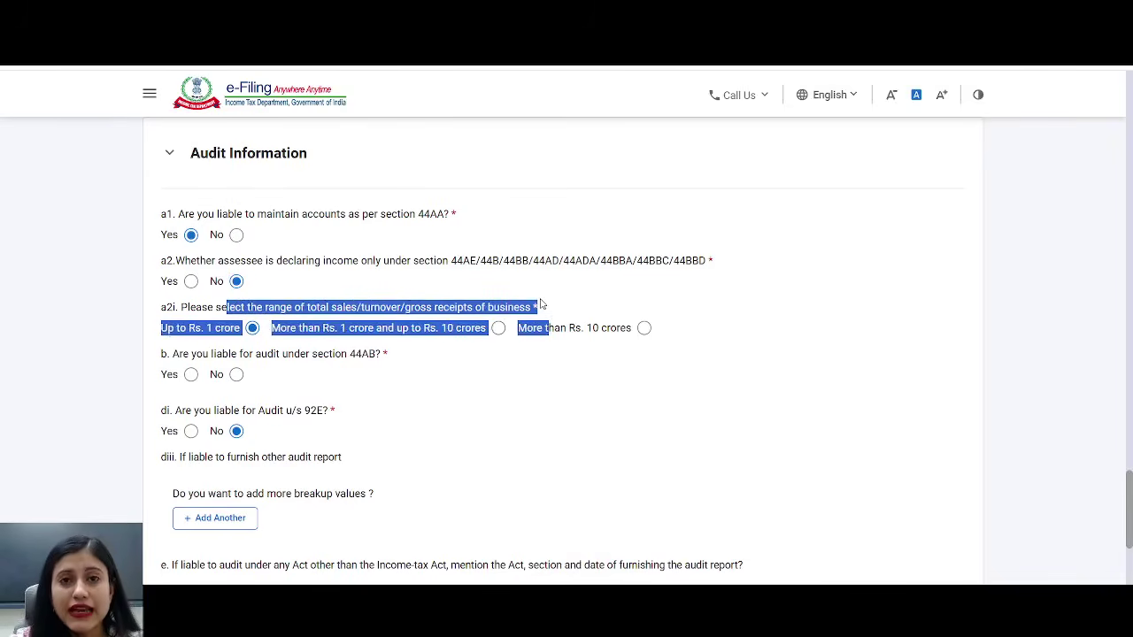
left_click(585, 295)
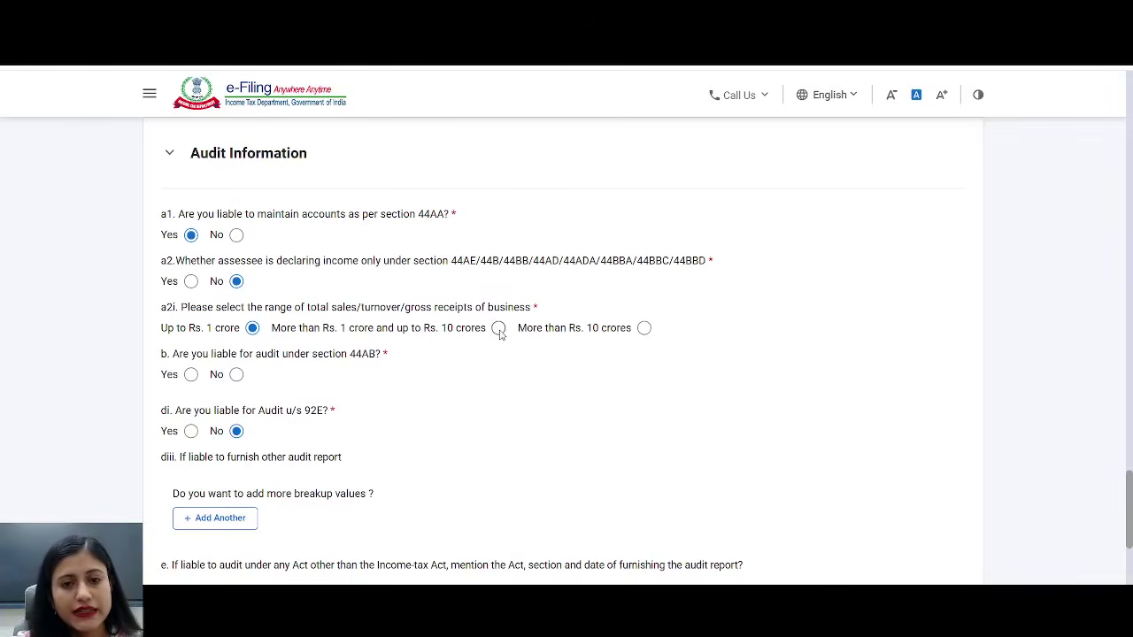
left_click_drag(602, 330, 634, 334)
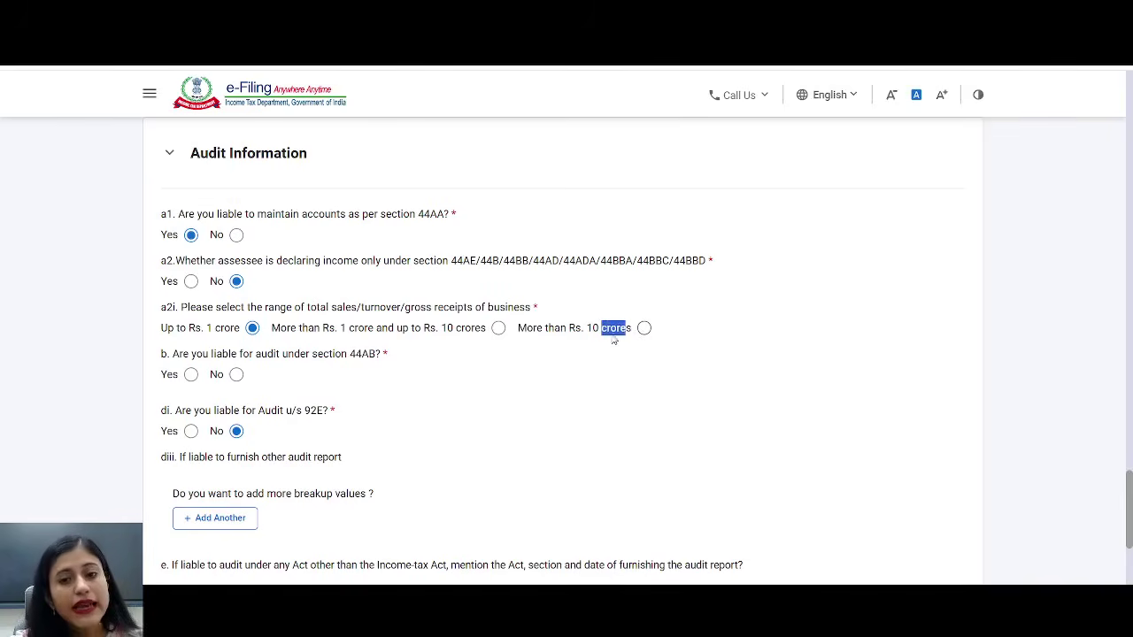
left_click(570, 327)
left_click_drag(567, 328, 617, 329)
left_click_drag(328, 328, 460, 331)
left_click(498, 328)
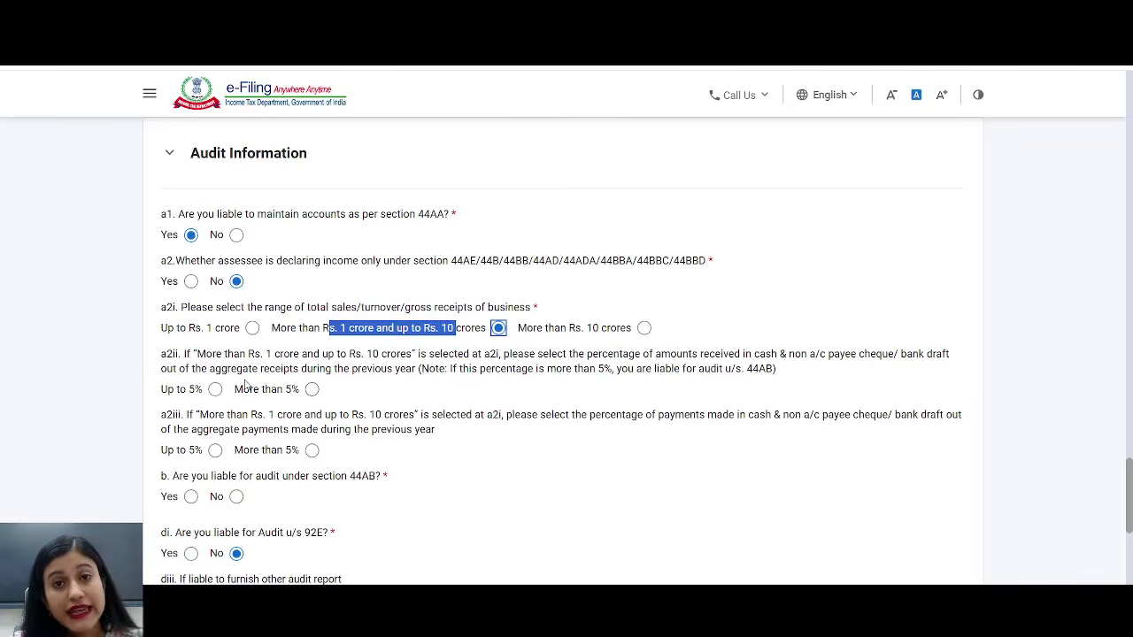
- Answer Up to 5% for cash receipts (a2ii) and cash payments (a2iii)
double_click(181, 449)
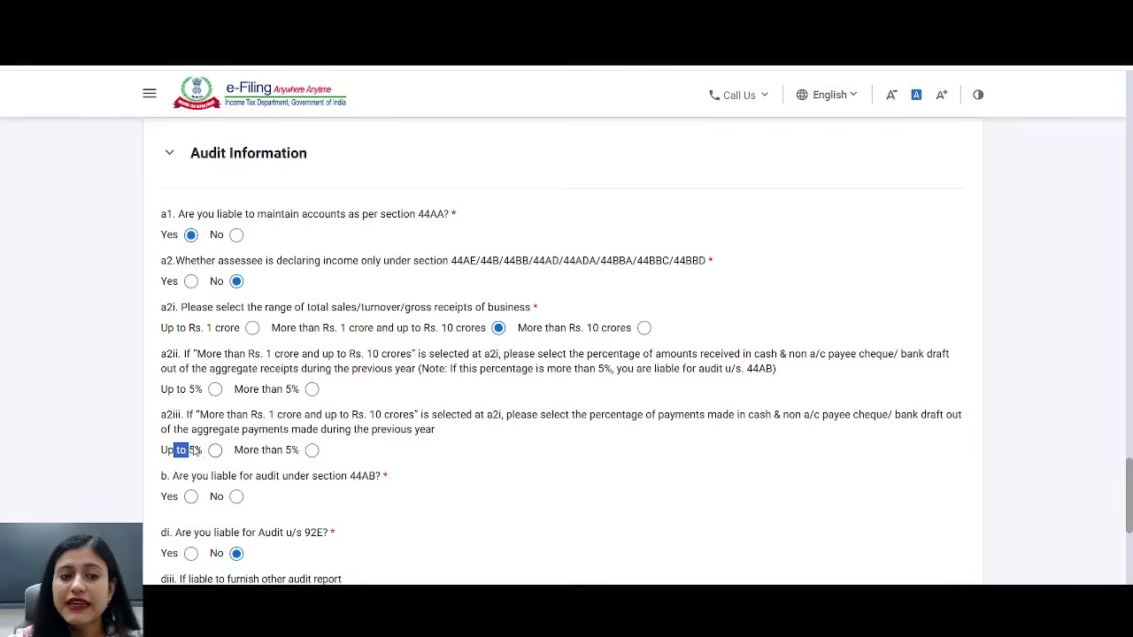
left_click_drag(178, 382, 202, 391)
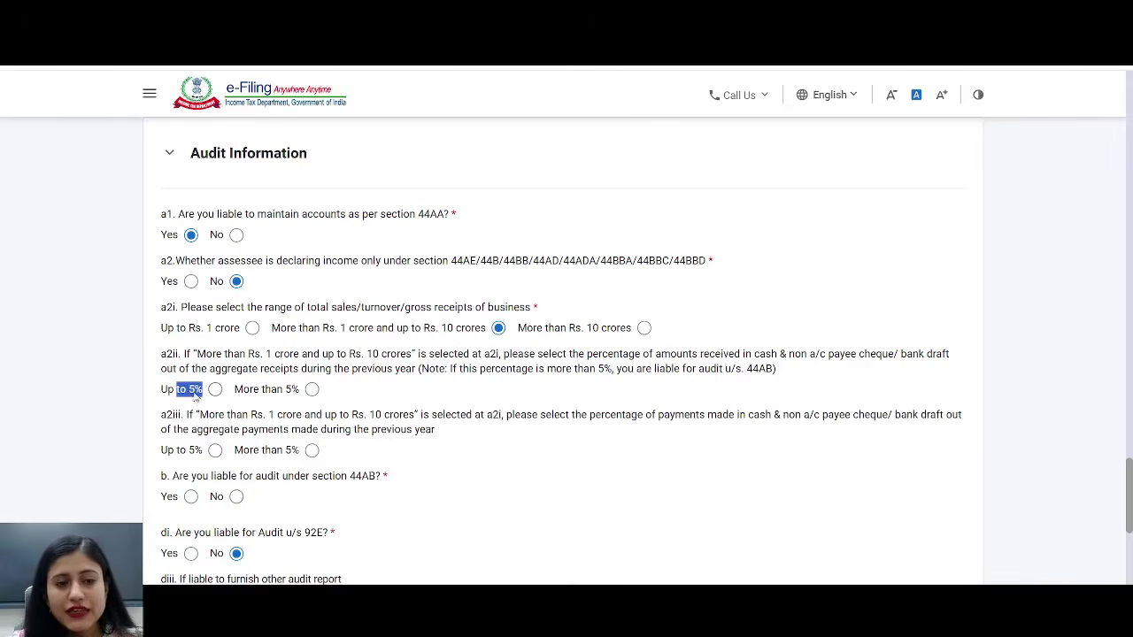
left_click(215, 390)
left_click(215, 450)
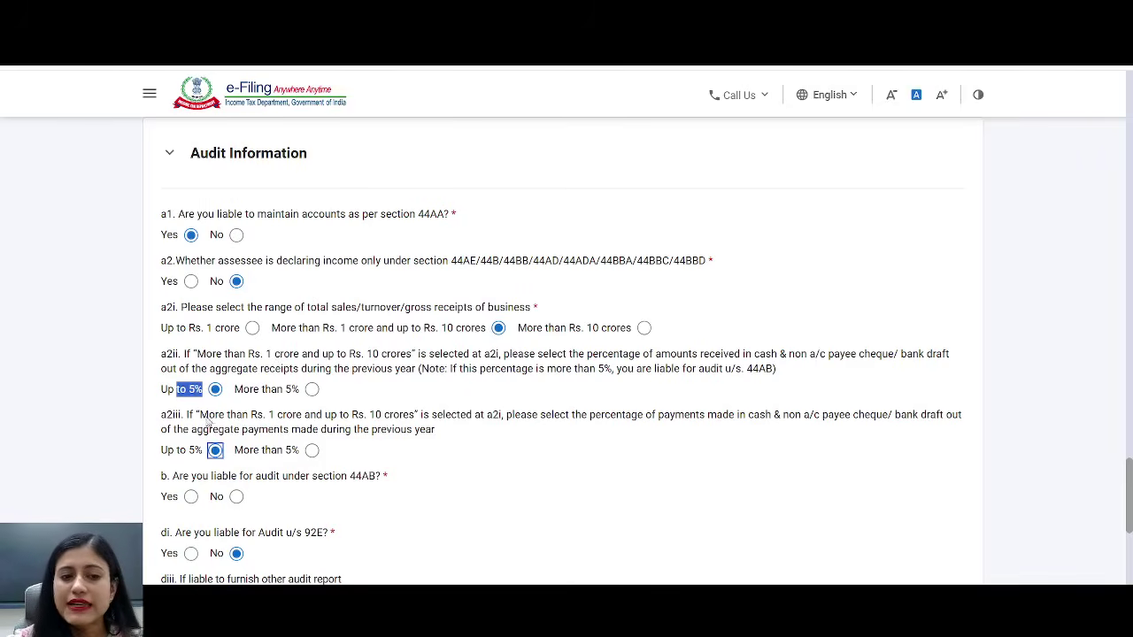
- Switch turnover back to Up to Rs. 1 crore and answer No to the section 44AB audit question
left_click(251, 329)
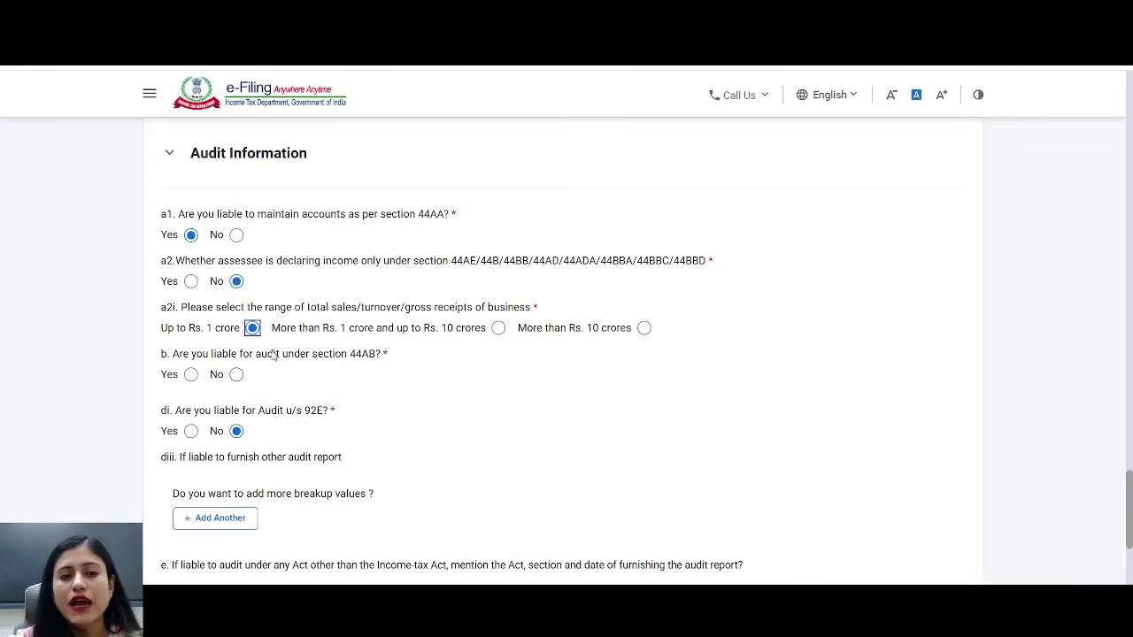
left_click_drag(274, 355, 412, 356)
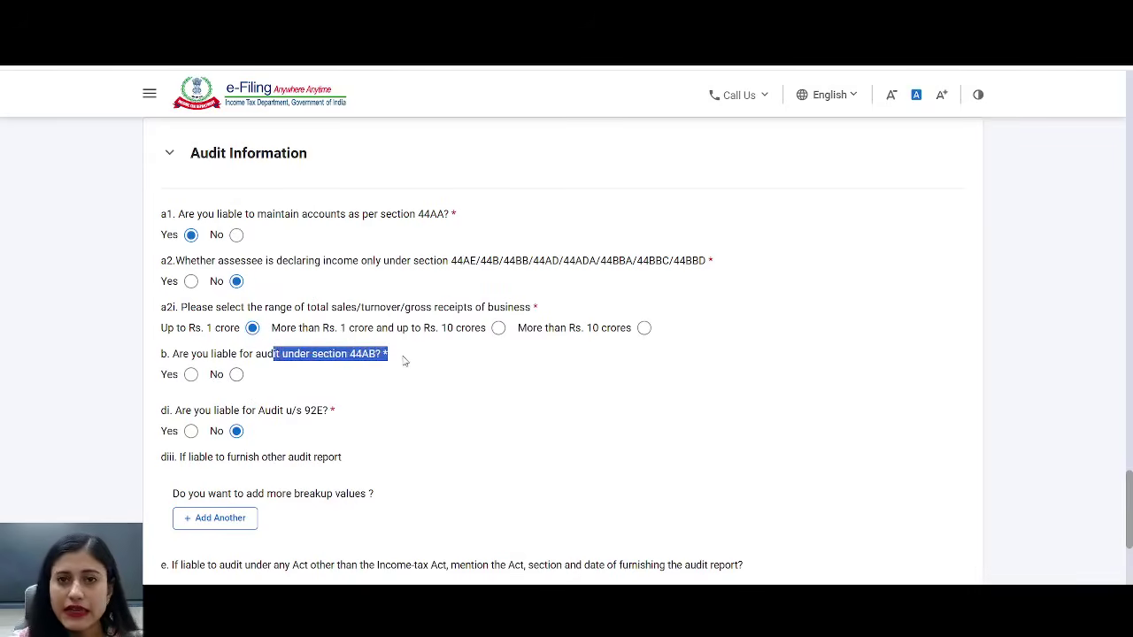
left_click(236, 376)
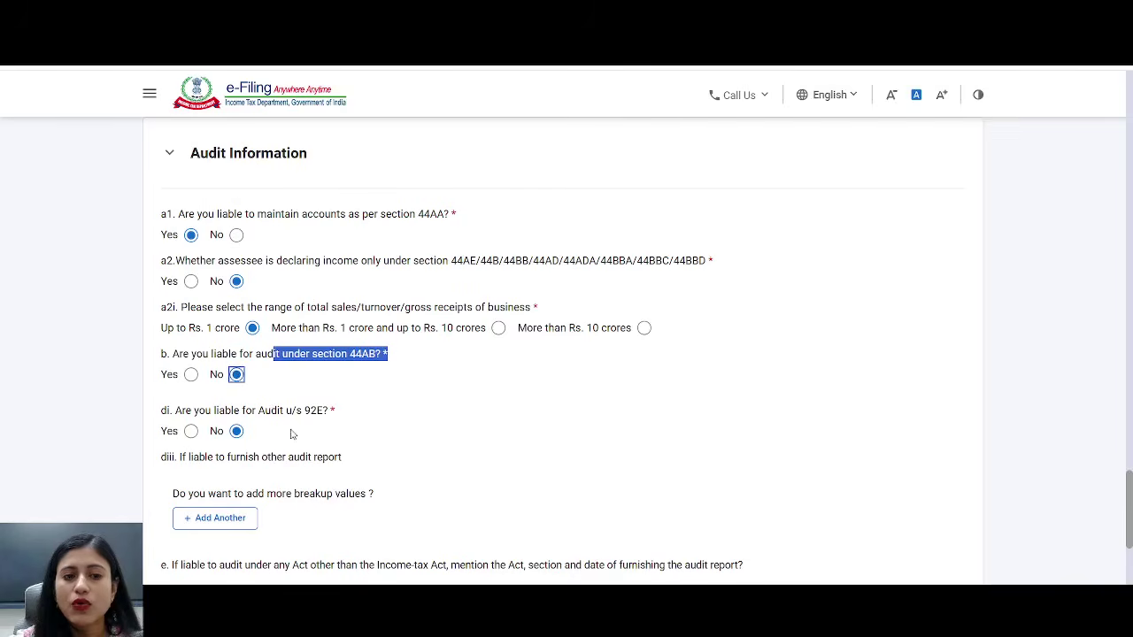
left_click_drag(271, 412, 358, 418)
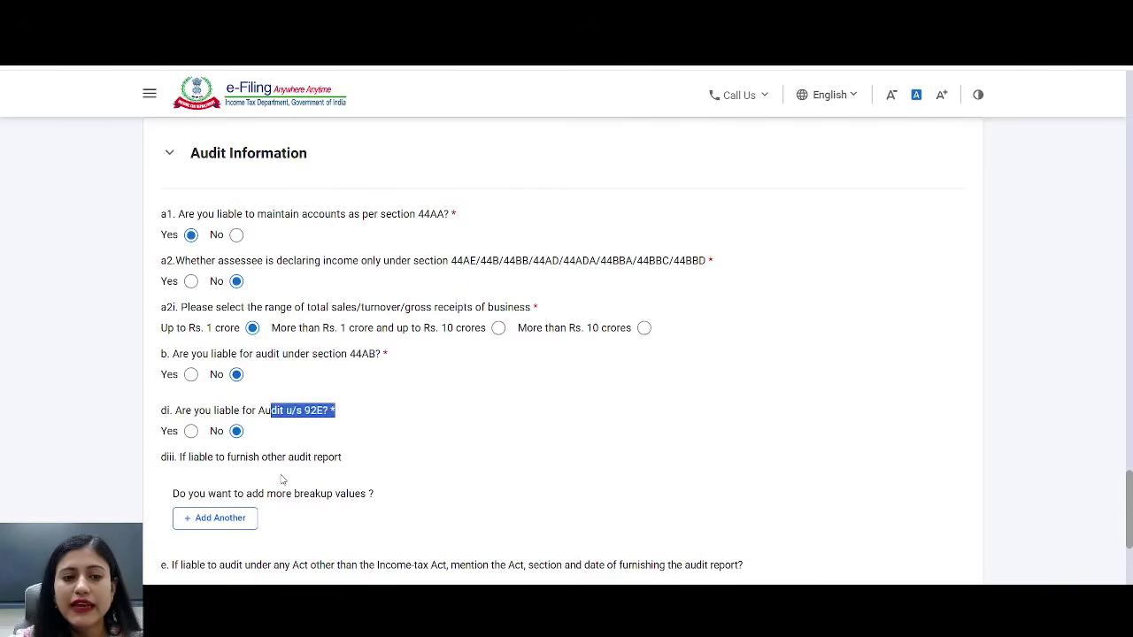
scroll(281, 476, "down", 3)
scroll(280, 469, "down", 2)
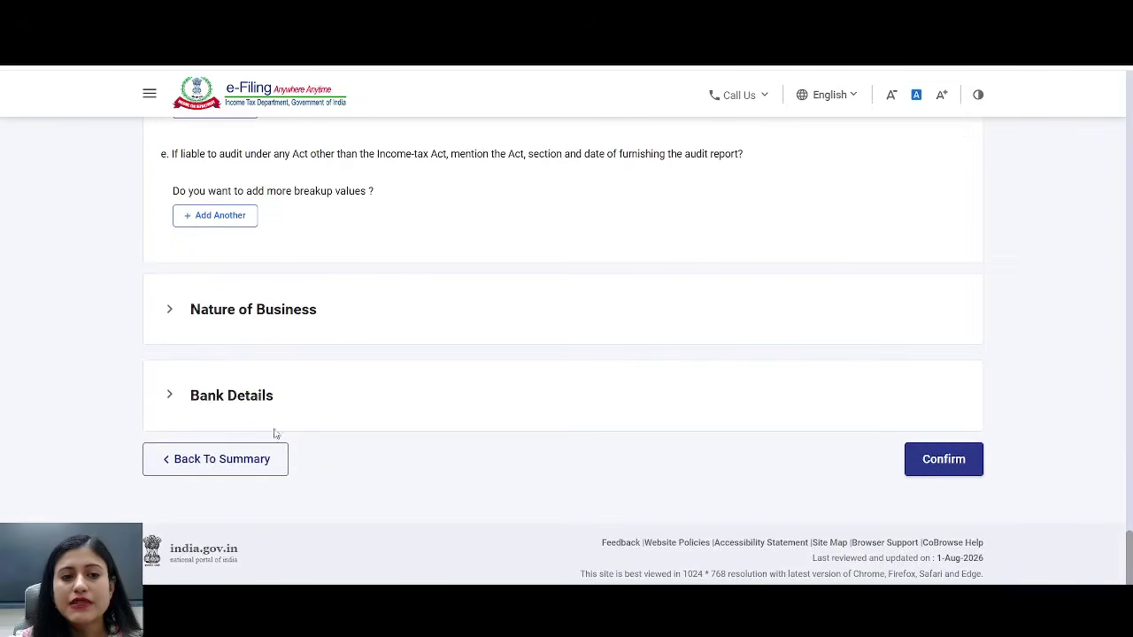
- Add a new Nature of Business entry with code 21010-Futures and Options trading
left_click(279, 333)
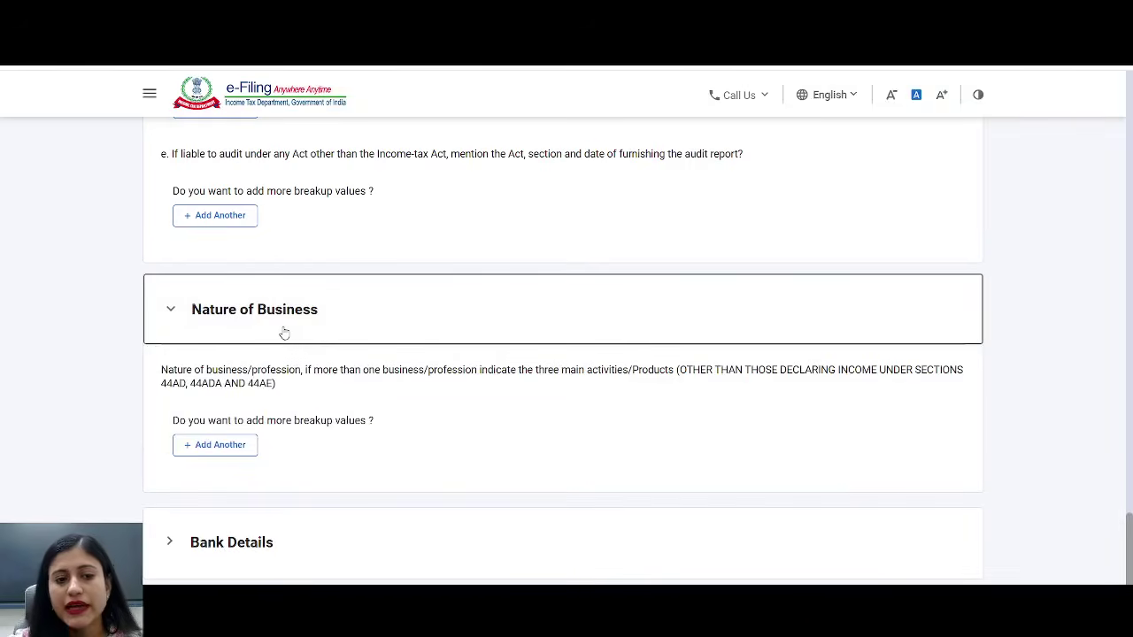
scroll(281, 331, "down", 2)
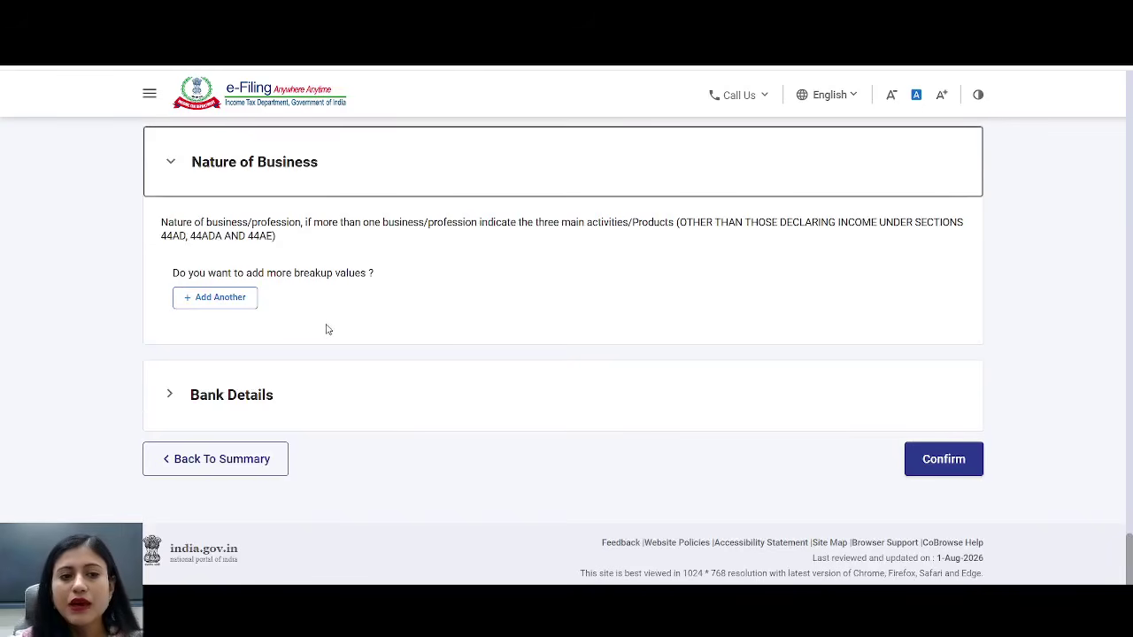
left_click(209, 298)
scroll(240, 359, "down", 2)
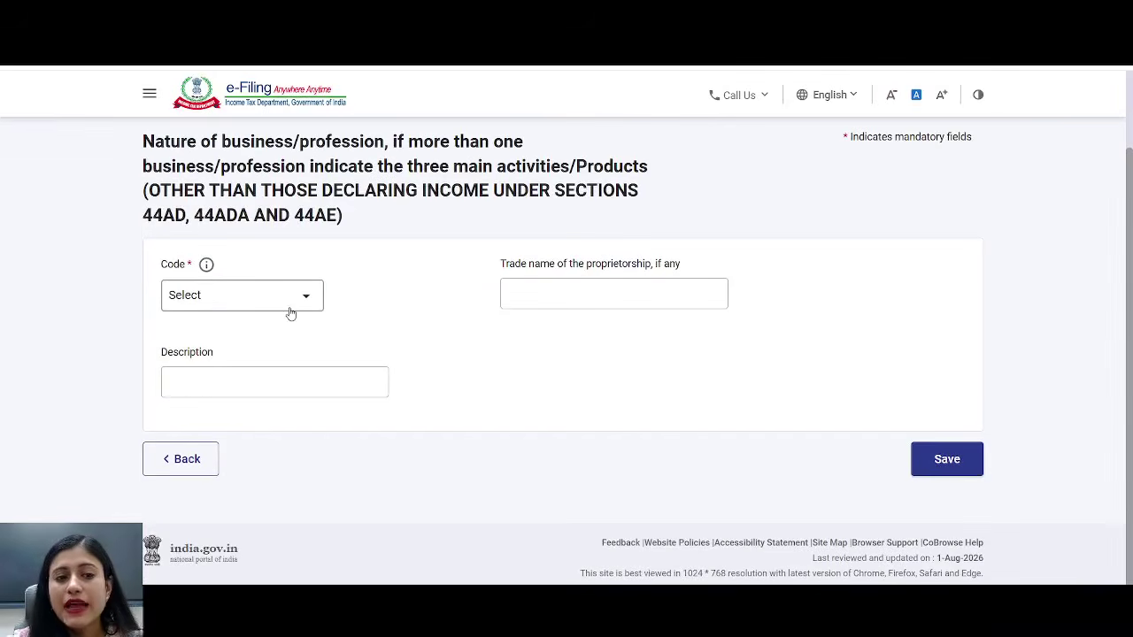
left_click(290, 311)
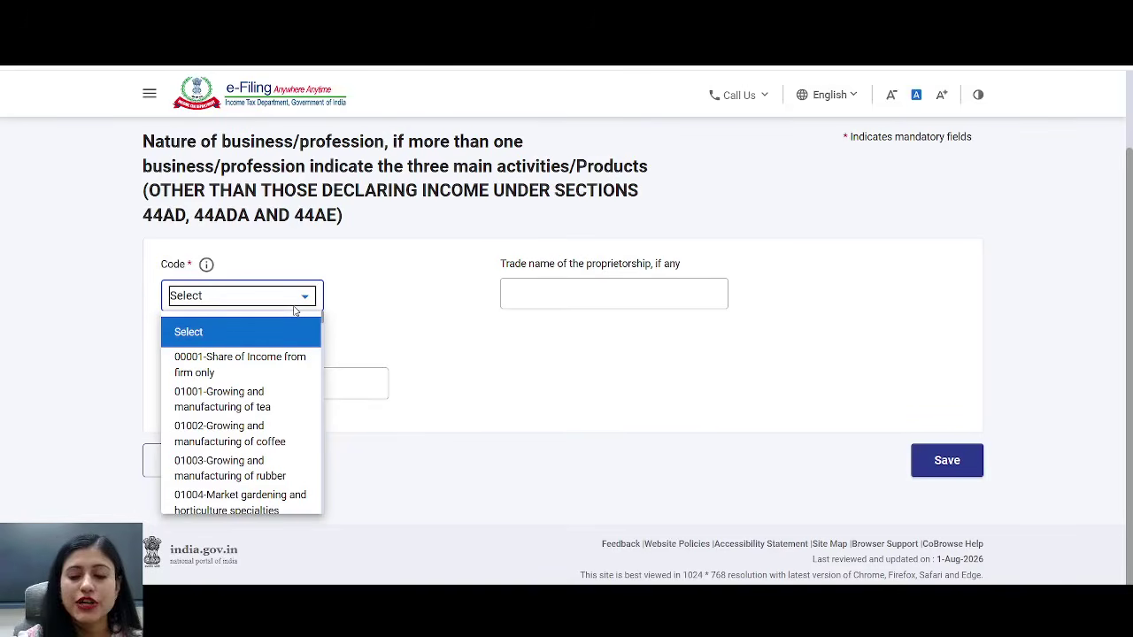
key("Down")
key("Down")
key("Down")
key("Down")
key("Down")
key("Down")
key("Down")
key("Down")
key("Down")
key("Down")
key("Down")
key("Down")
key("Down")
key("Down")
key("Down")
key("Down")
key("Down")
key("Down")
key("Down")
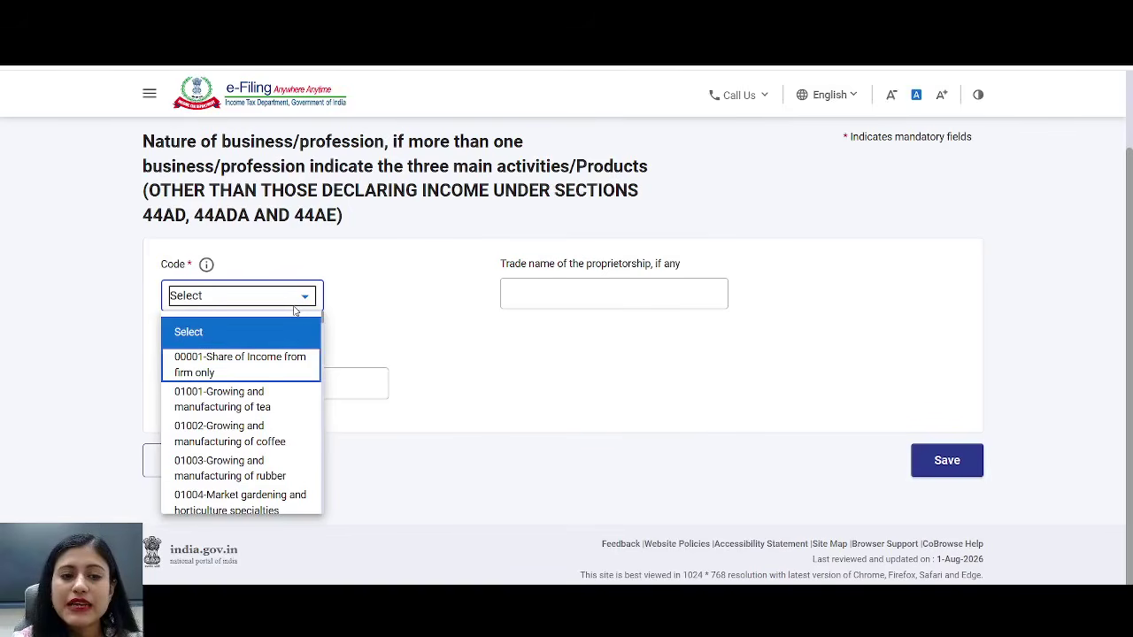
key("End")
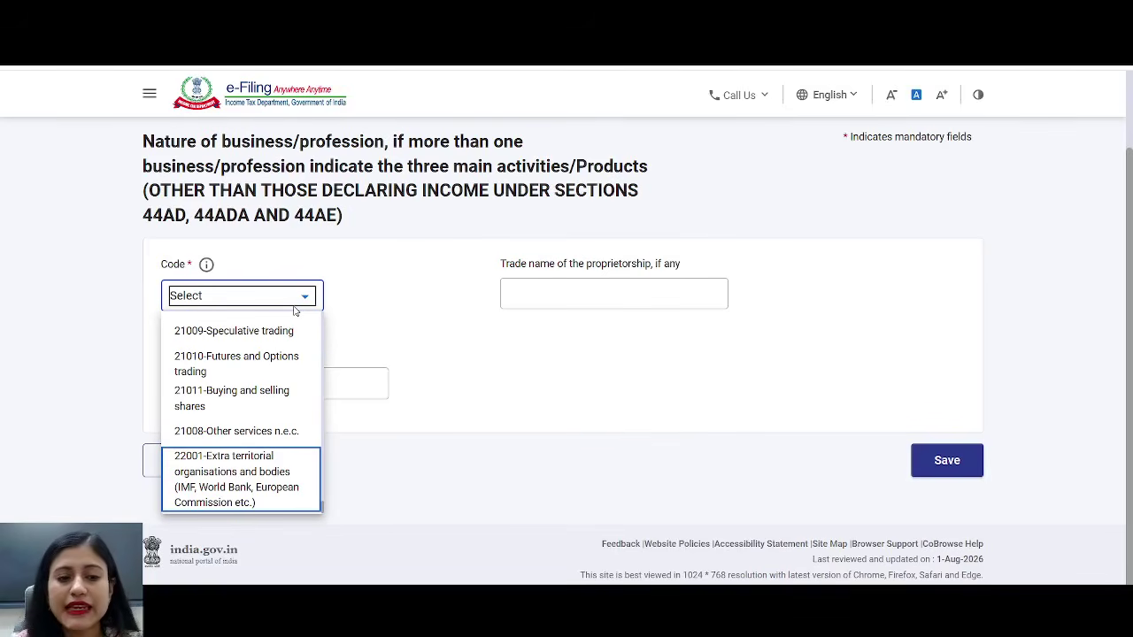
key("Up")
key("Up")
key("Up")
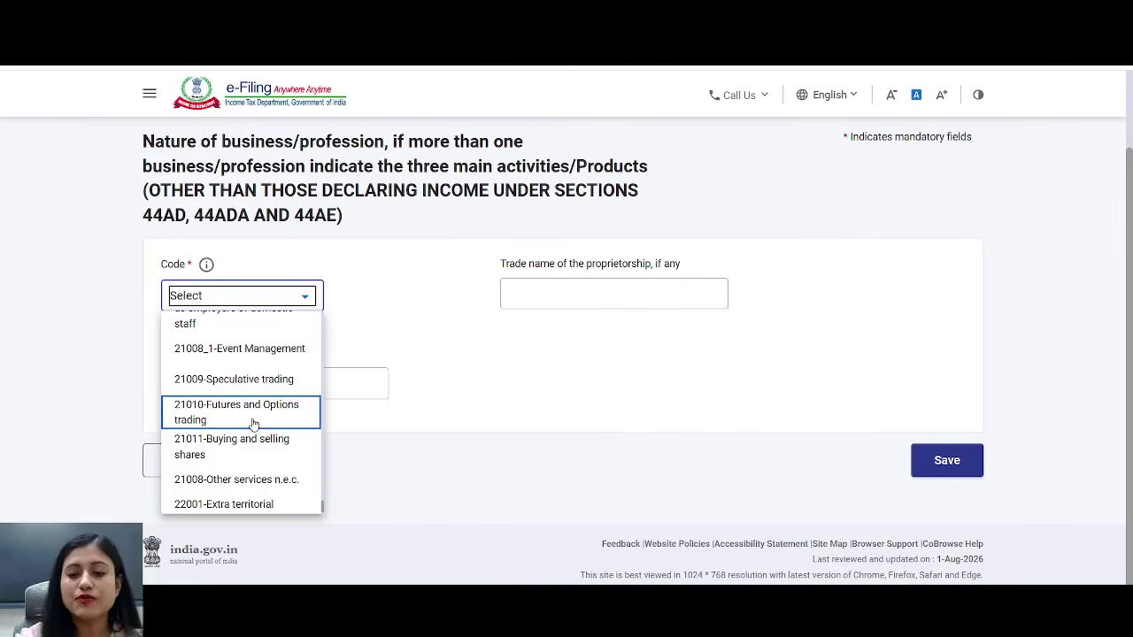
left_click(254, 421)
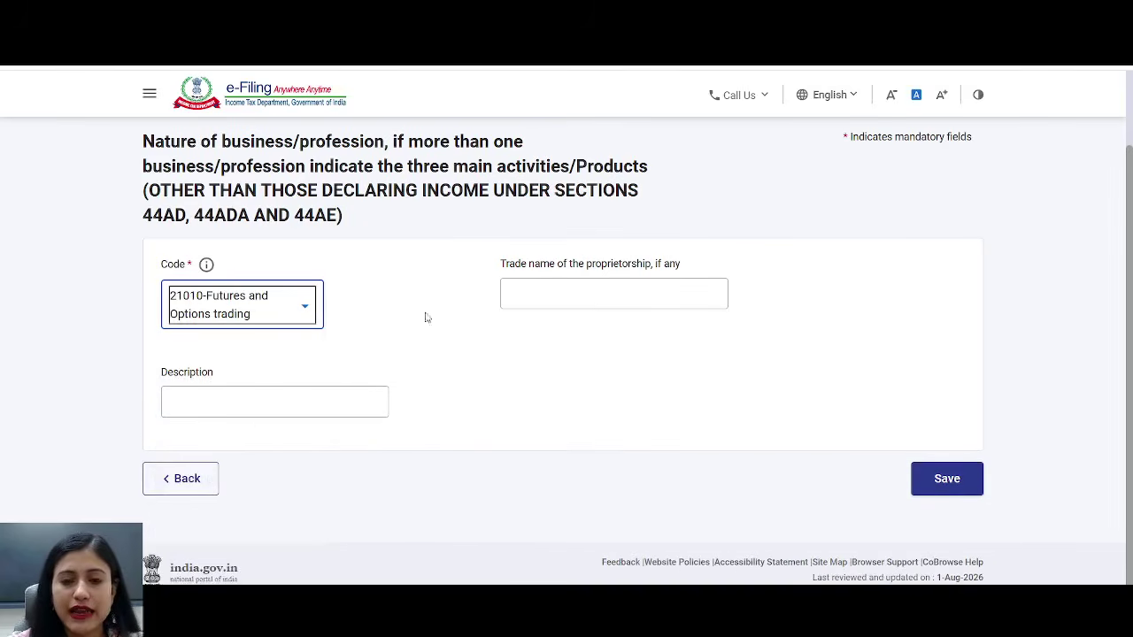
- Fill in trade name XYZ and the suggested F&O trading description, then save the 21010 entry
left_click(555, 294)
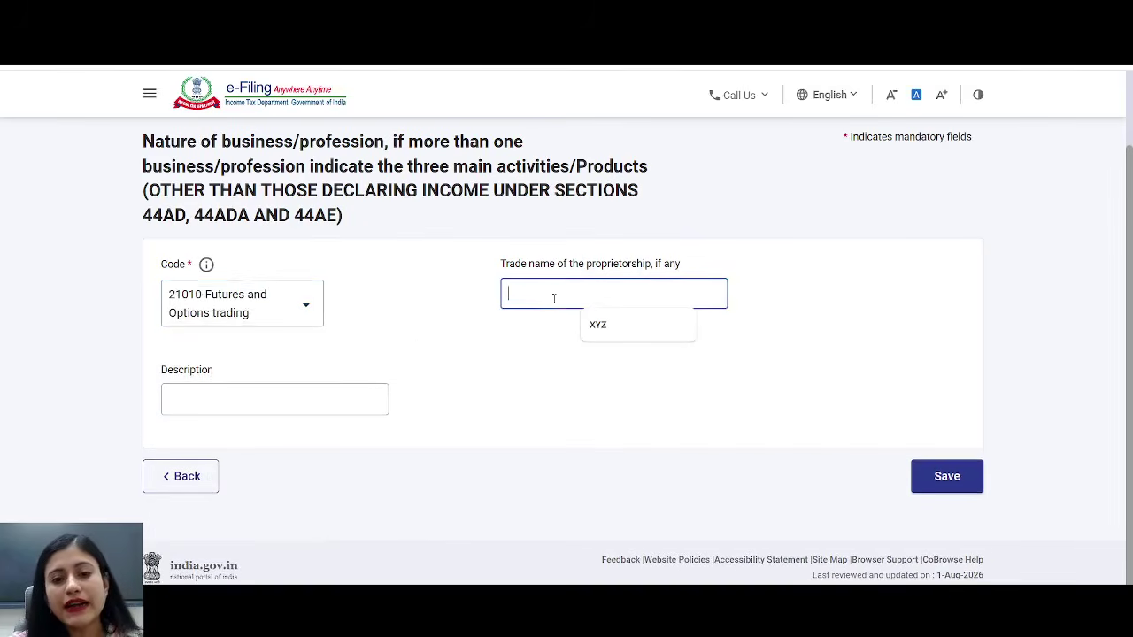
left_click(599, 325)
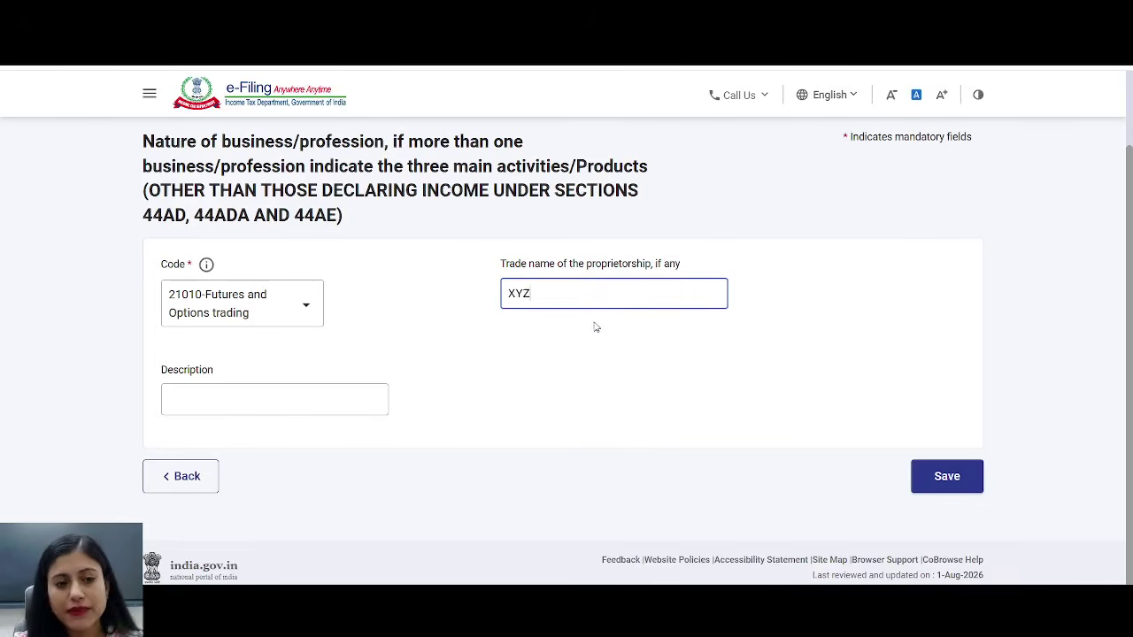
left_click(266, 402)
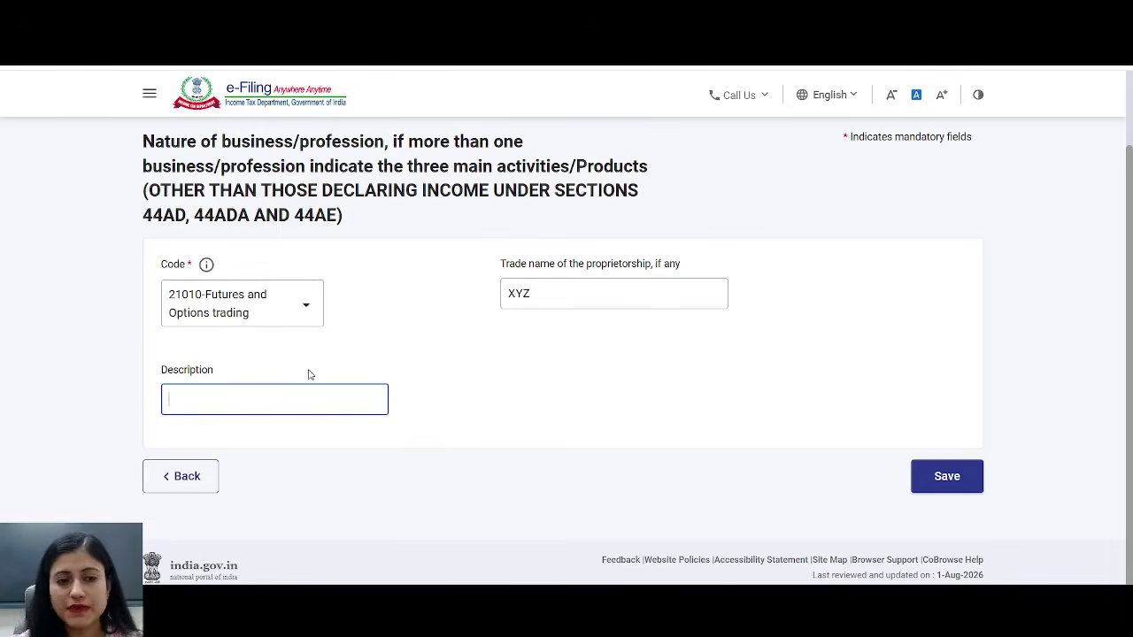
type("T")
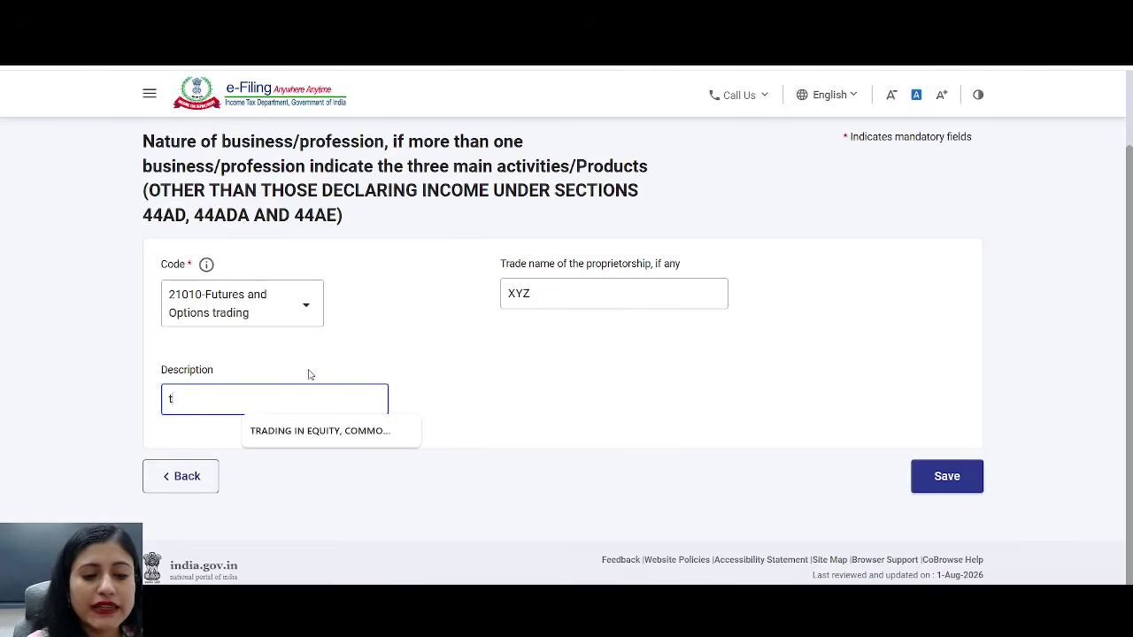
key("Down")
key("Return")
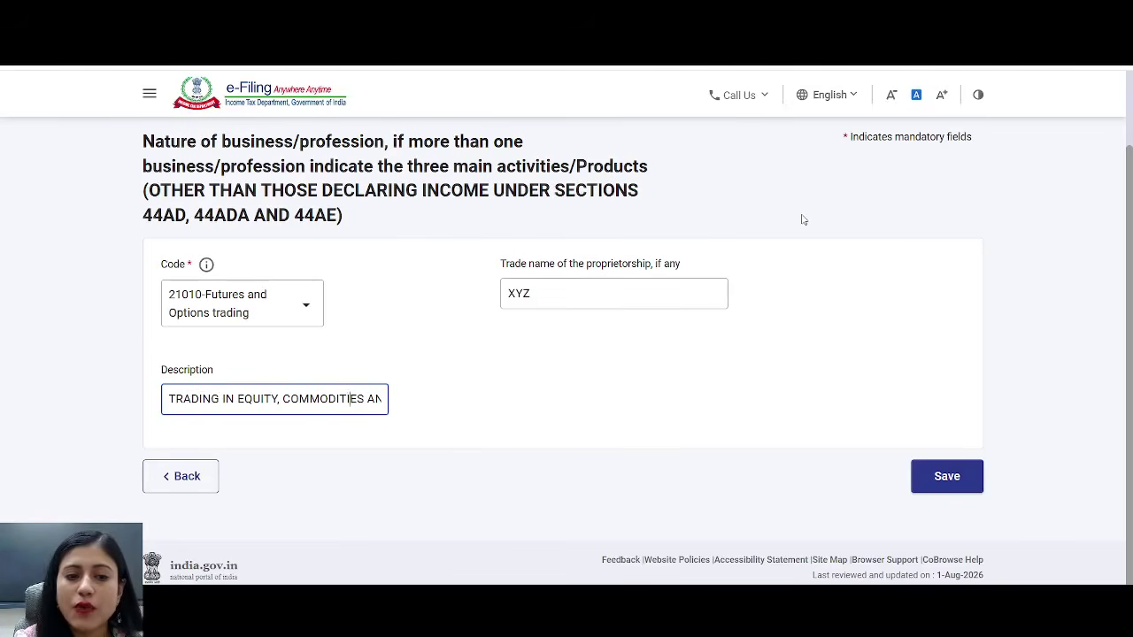
key("Right")
key("Right")
key("Right")
key("Right")
key("Right")
key("Right")
key("Right")
key("Right")
key("Right")
key("Right")
key("Right")
key("Right")
key("Right")
key("Right")
key("Right")
key("Right")
key("Right")
key("Right")
key("Right")
key("Right")
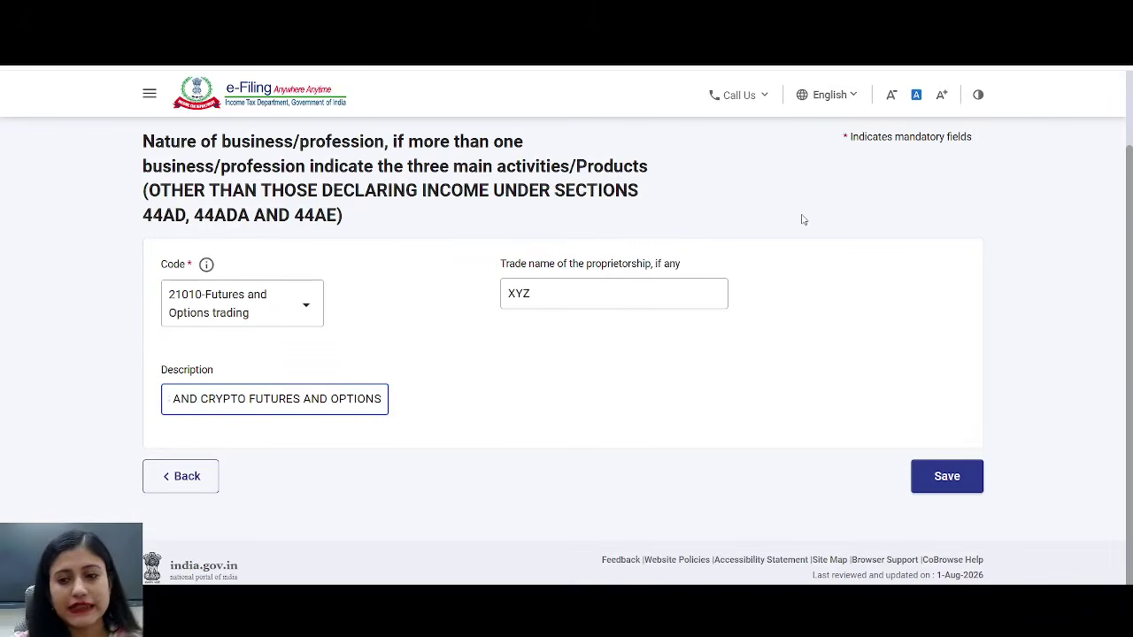
left_click(965, 479)
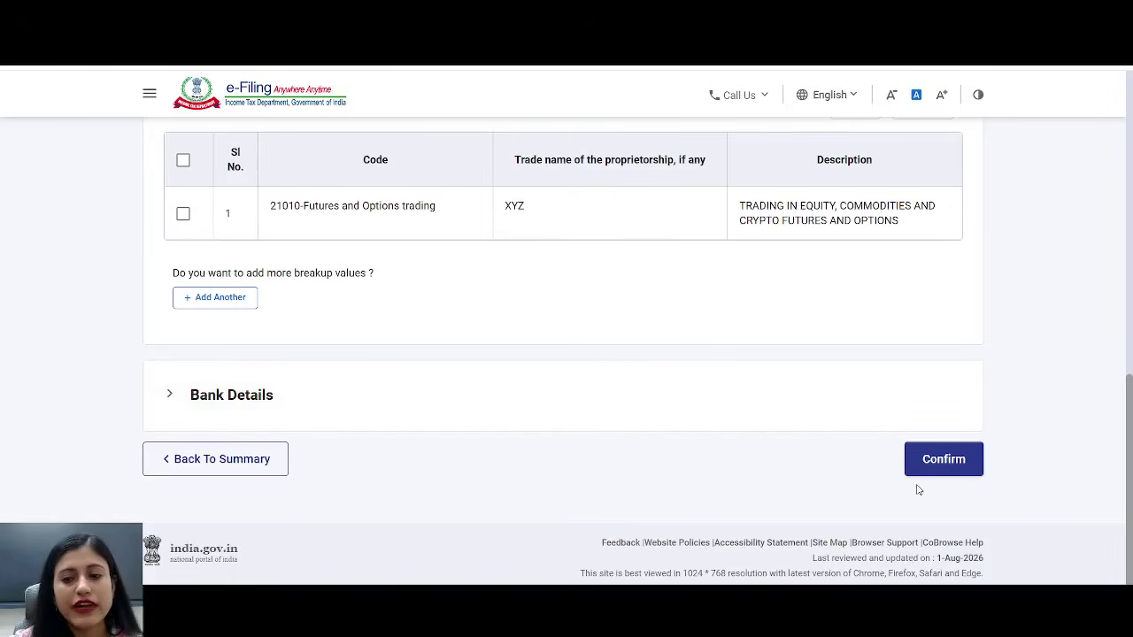
- Confirm the Part A - General Information schedule
left_click(944, 459)
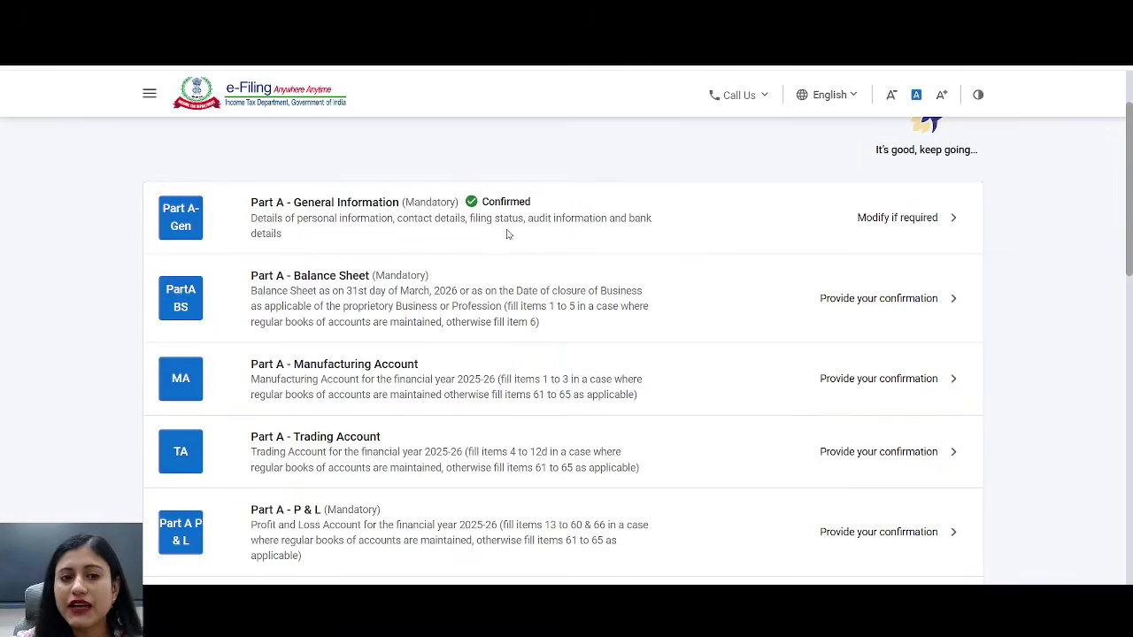
scroll(532, 241, "down", 1)
scroll(532, 241, "down", 1)
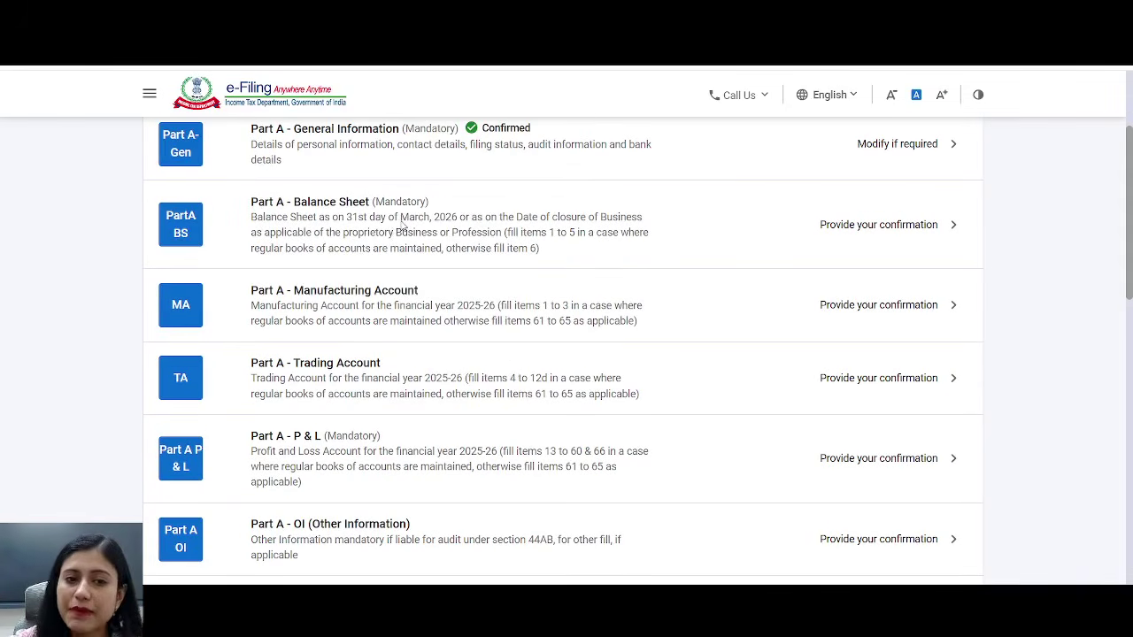
- Open Part A - Balance Sheet, dismiss its warning, and expand Application of Funds
left_click(403, 226)
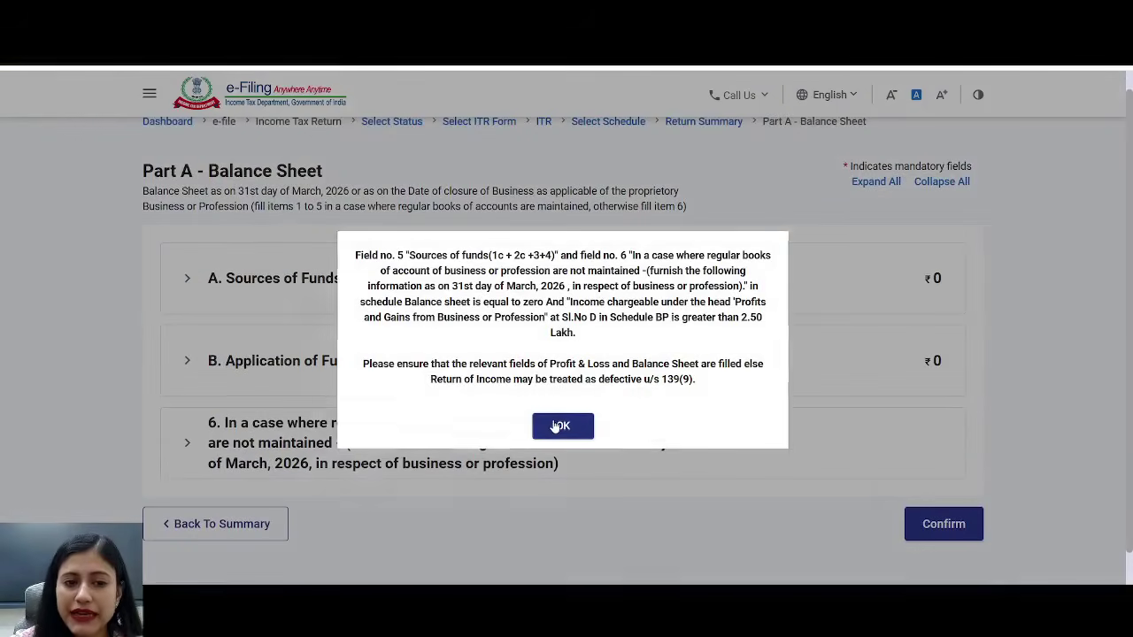
left_click(561, 426)
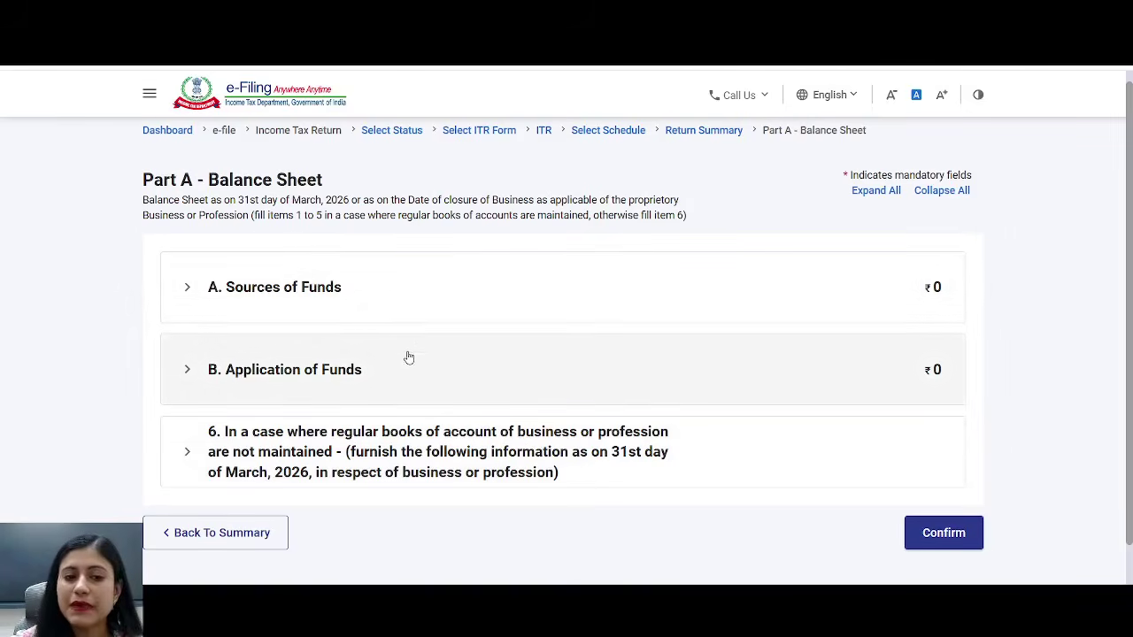
left_click(330, 377)
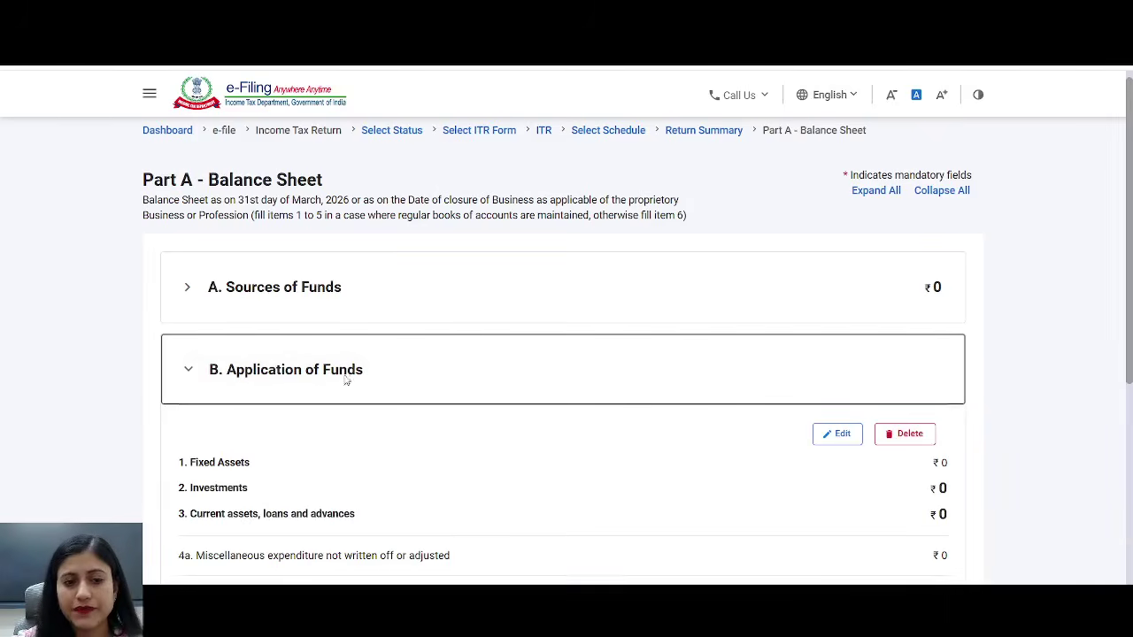
- Start editing Application of Funds and expand Current assets, loans and advances
scroll(354, 379, "down", 3)
left_click(838, 212)
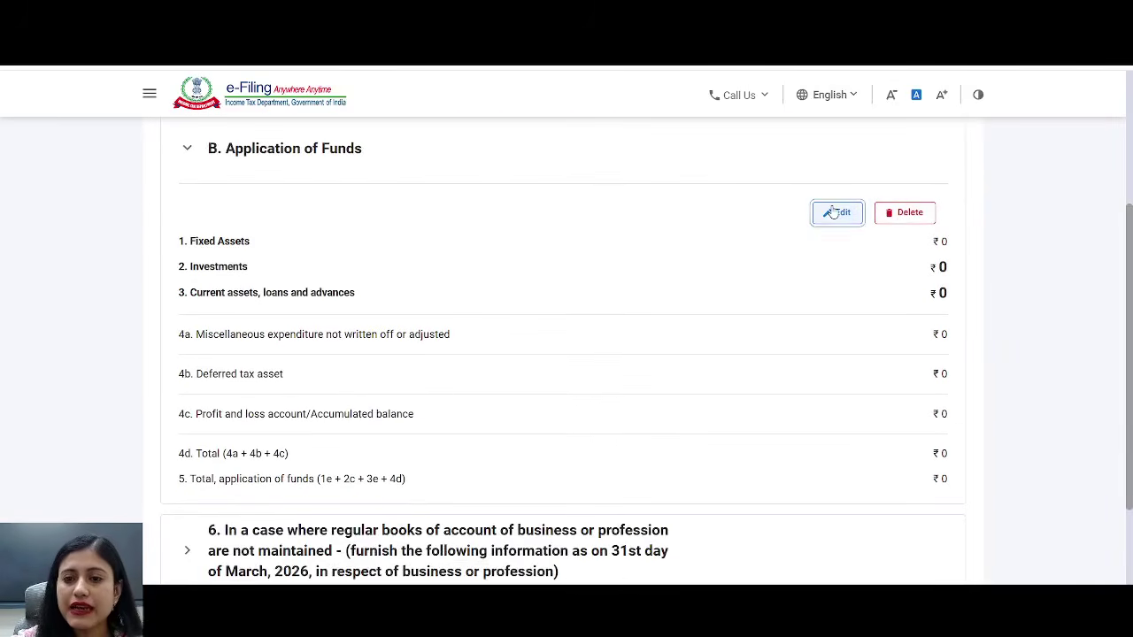
scroll(824, 281, "down", 2)
scroll(823, 286, "down", 1)
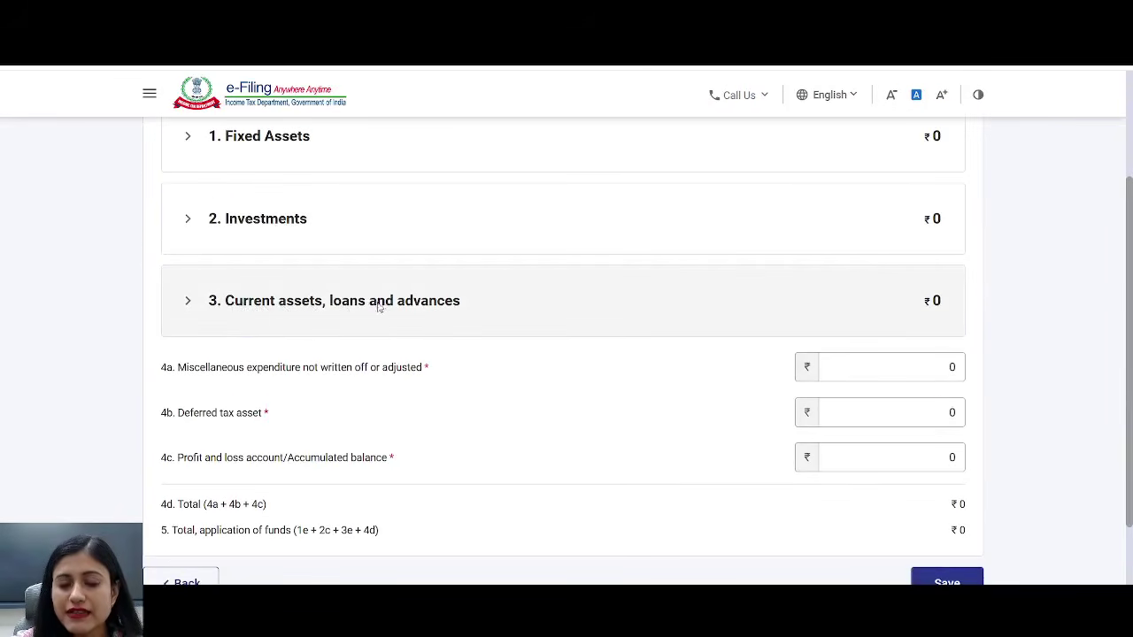
left_click(457, 305)
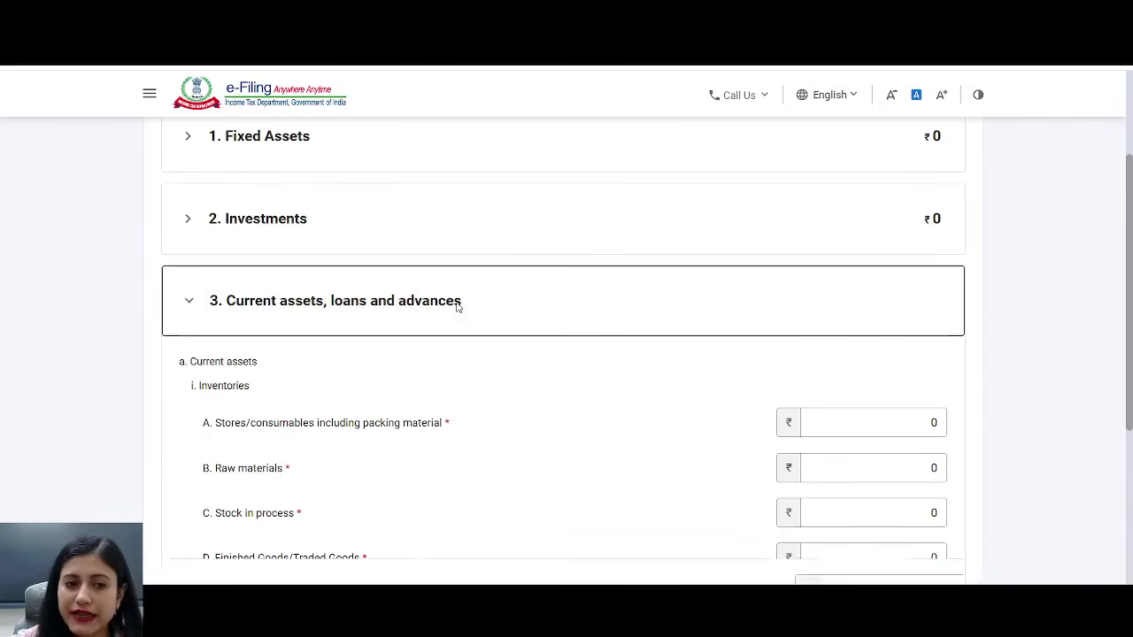
scroll(508, 301, "down", 3)
scroll(511, 302, "down", 2)
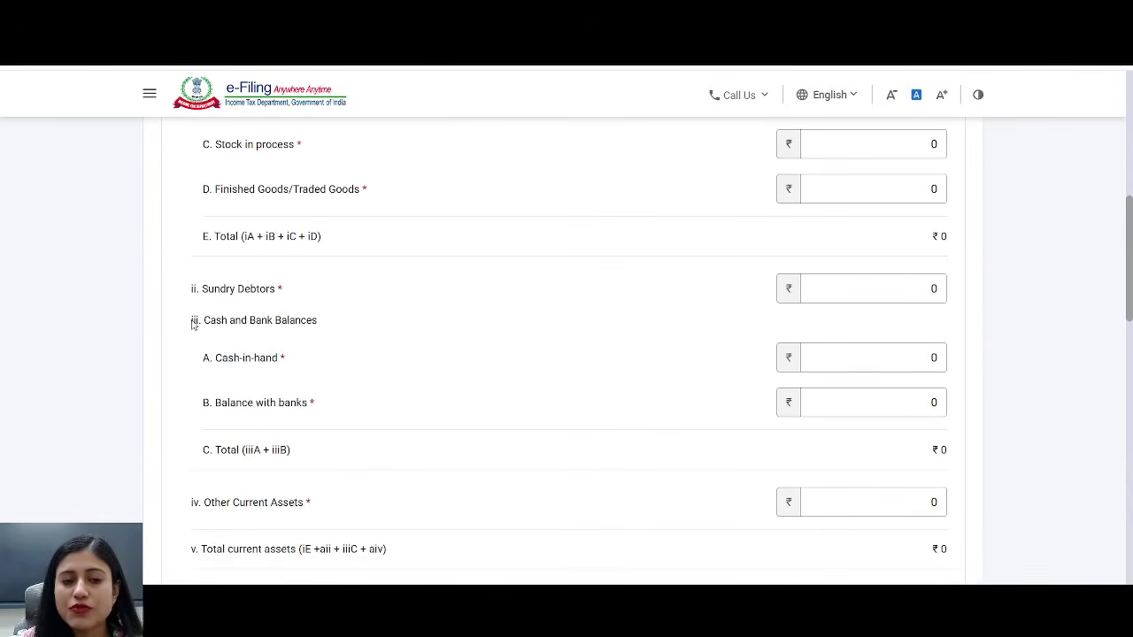
left_click_drag(192, 322, 327, 401)
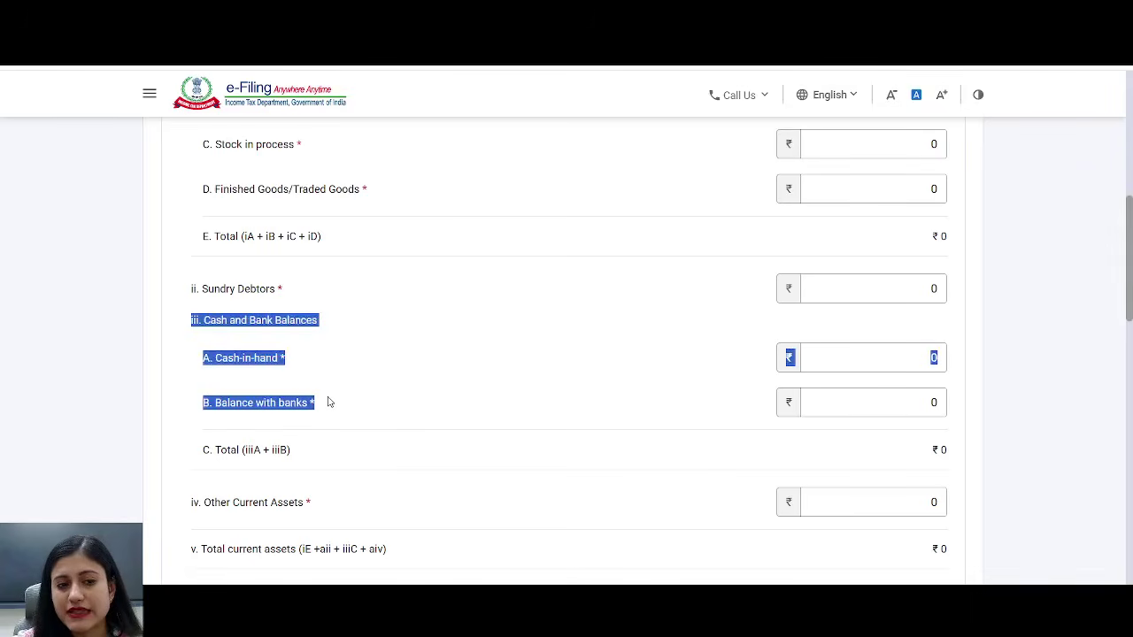
left_click(404, 384)
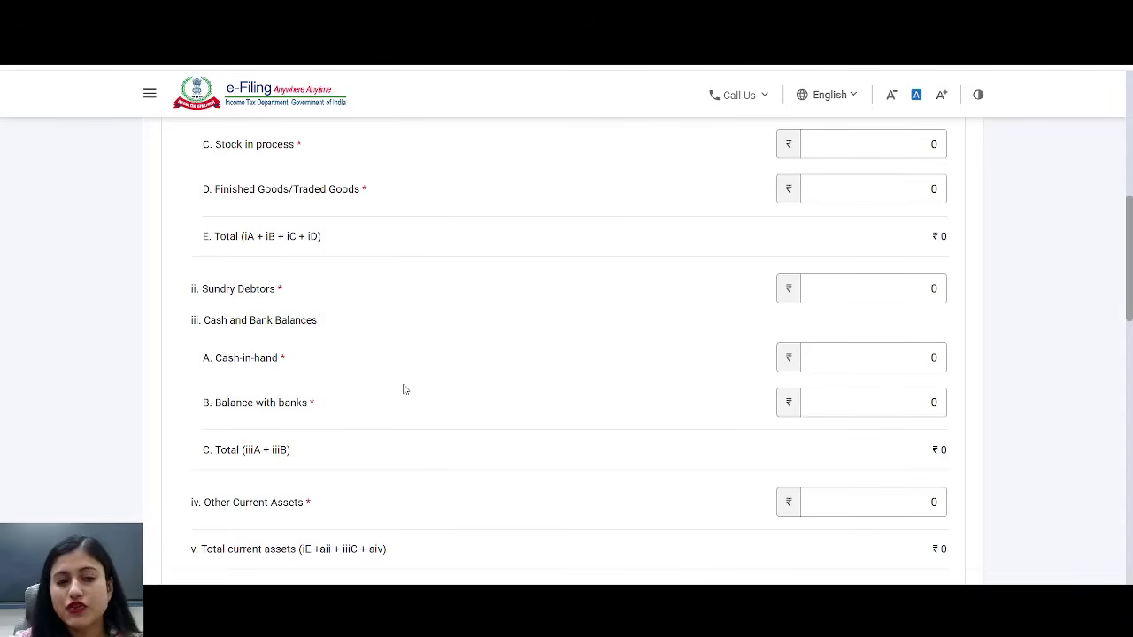
- Enter Balance with banks 120000 and Cash-in-hand 56000
left_click(223, 403)
left_click_drag(215, 403, 348, 407)
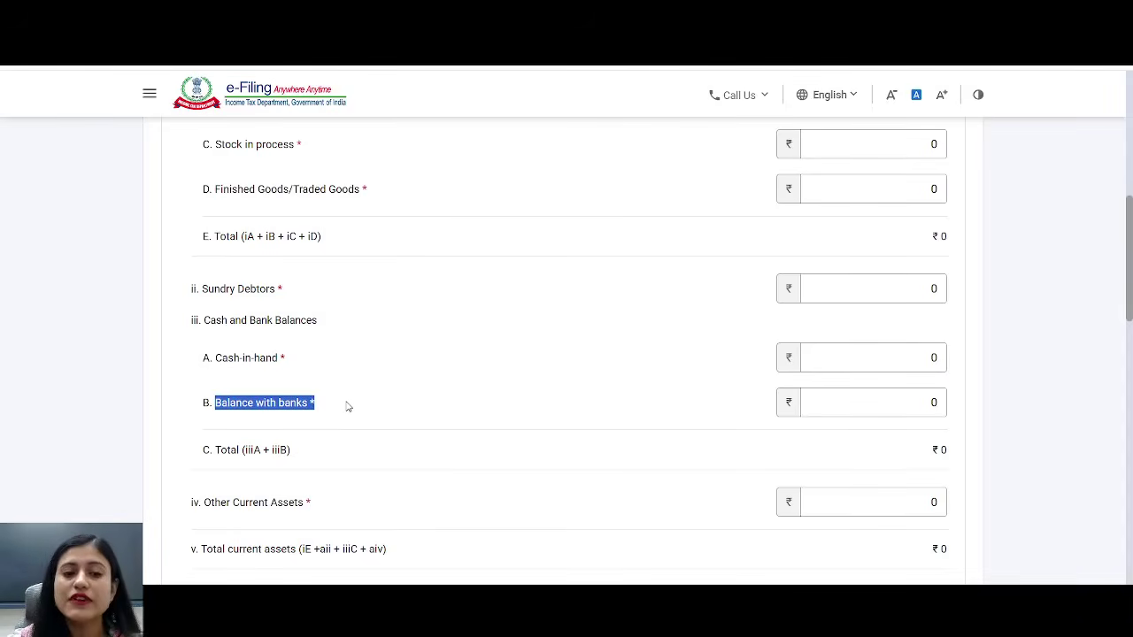
left_click_drag(911, 404, 1041, 406)
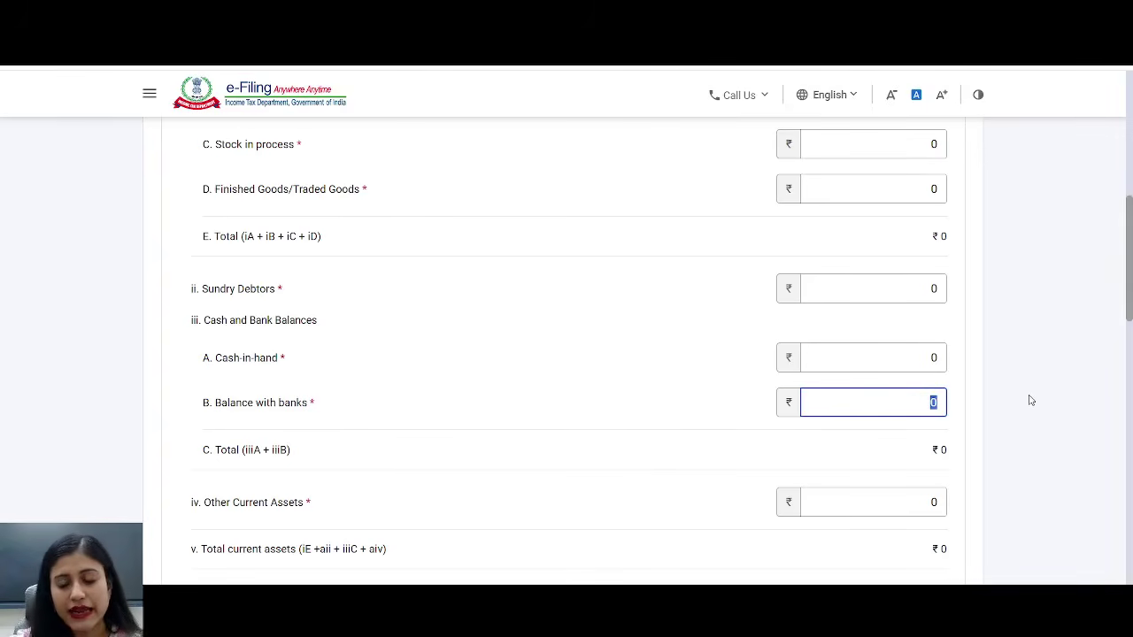
type("120000")
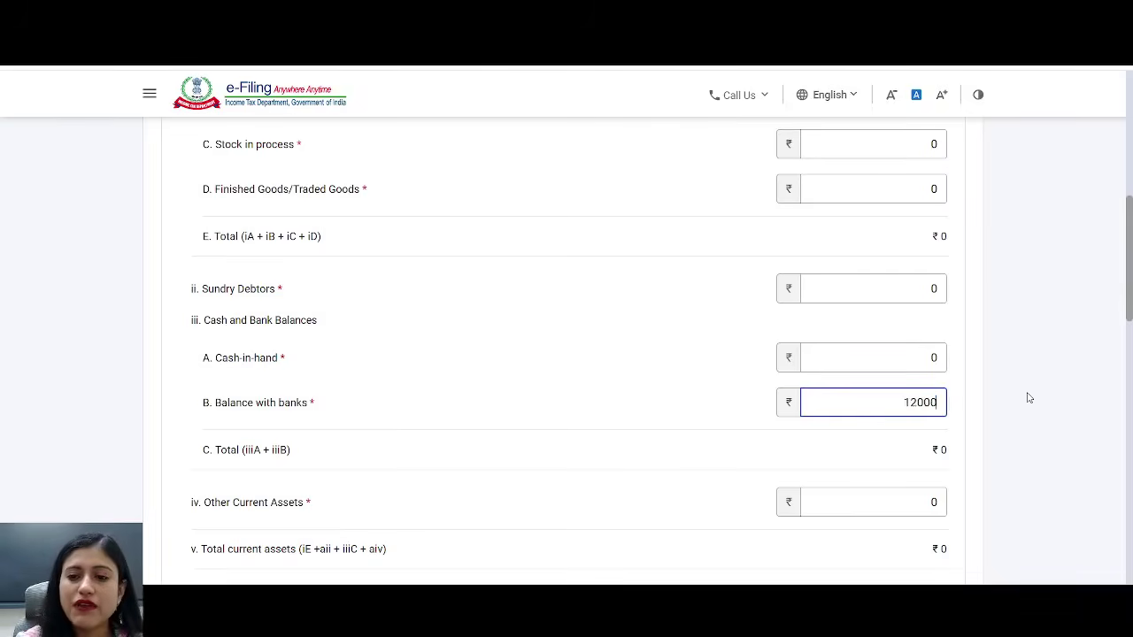
left_click(677, 412)
left_click_drag(924, 356, 1053, 354)
type("56000")
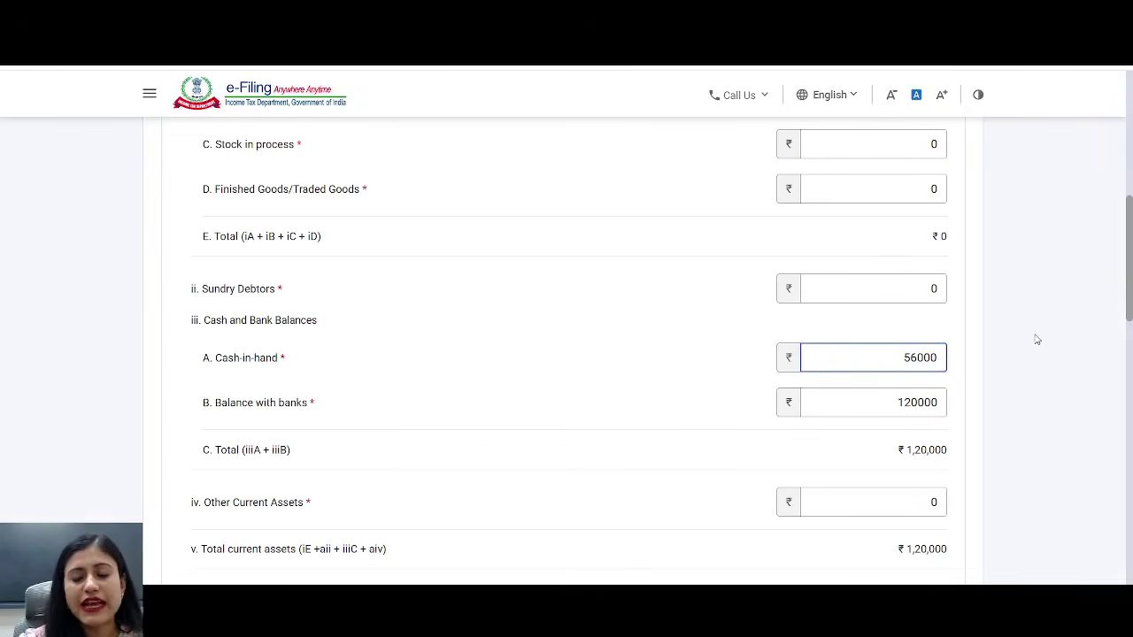
left_click(643, 348)
left_click(233, 359)
left_click_drag(222, 360, 324, 410)
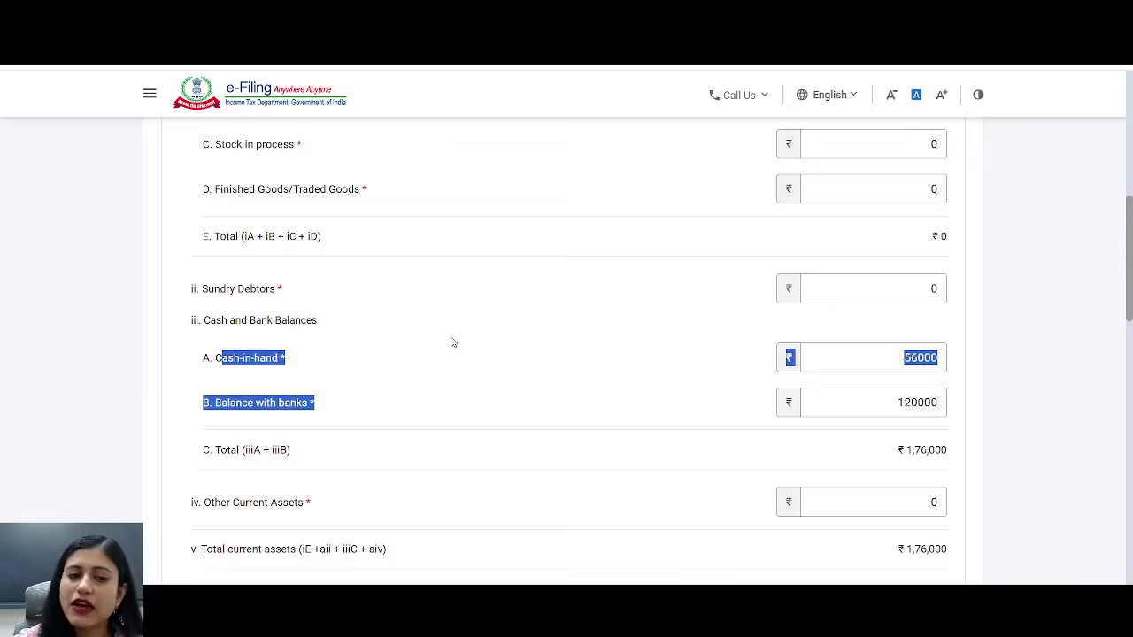
- Enter Other Current Assets 86000, bringing total application of funds to ₹2,62,000
scroll(451, 342, "down", 1)
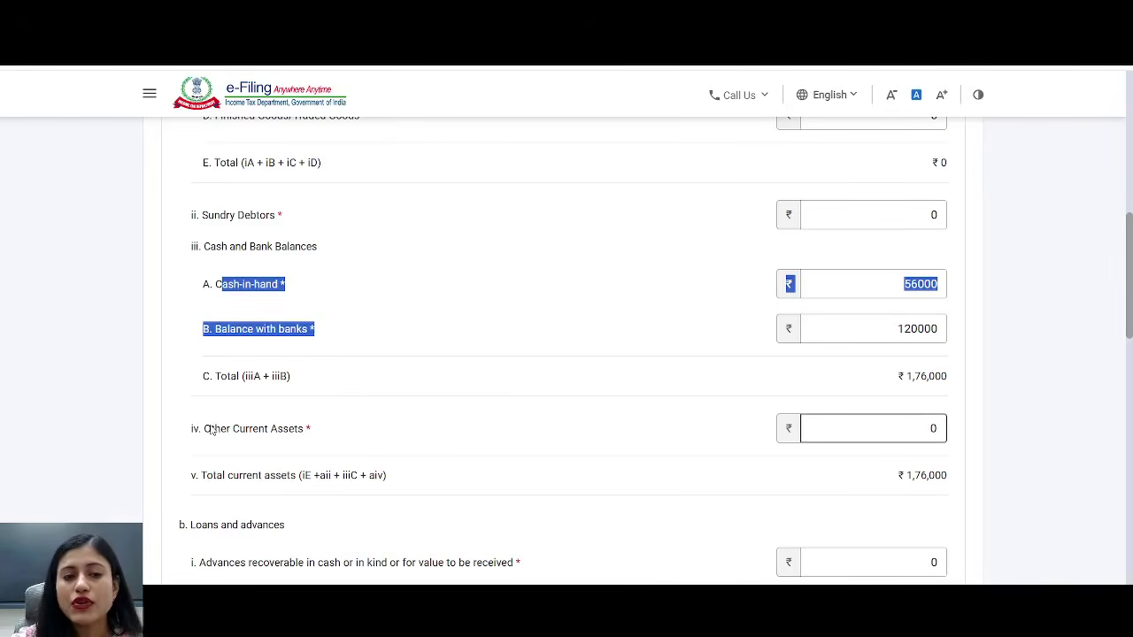
left_click_drag(210, 432, 345, 433)
left_click_drag(921, 440, 1016, 431)
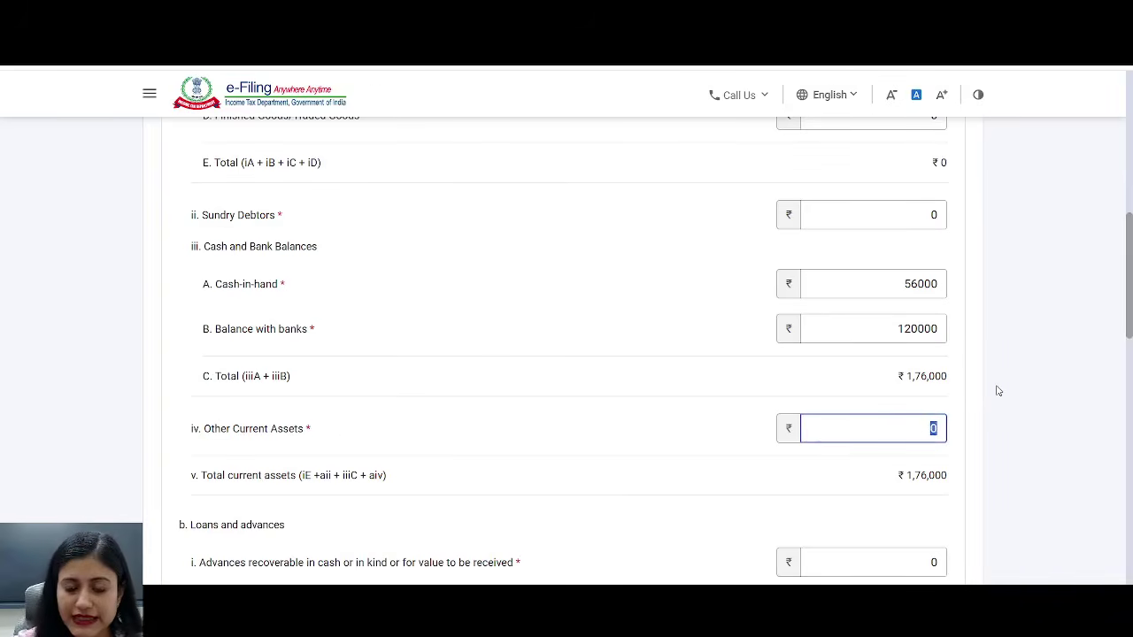
type("86000")
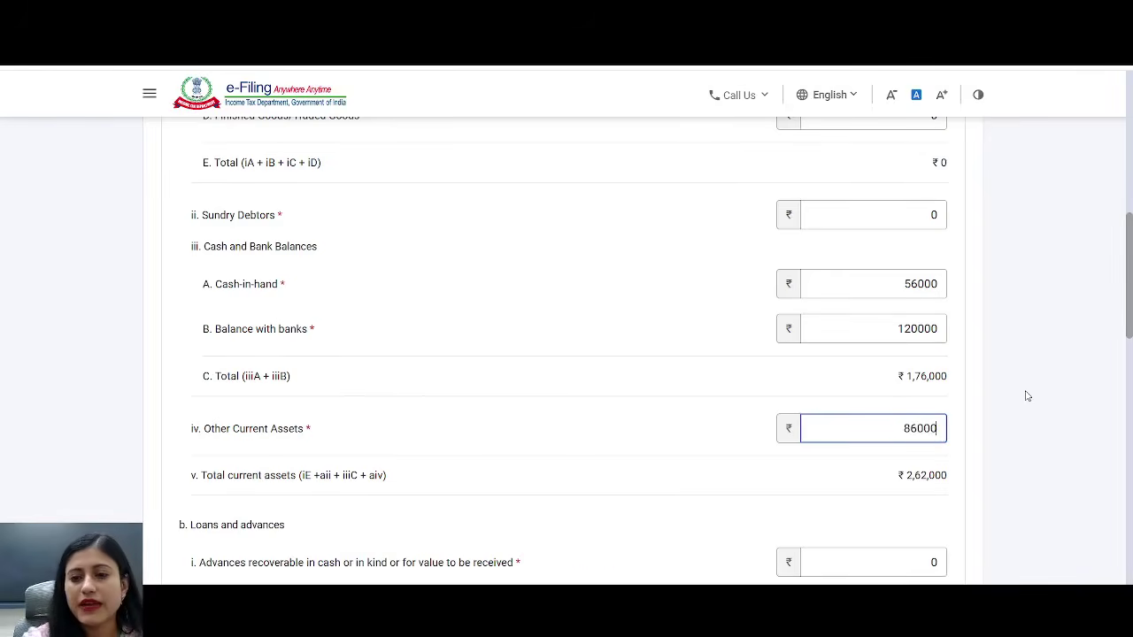
left_click_drag(1130, 295, 1101, 575)
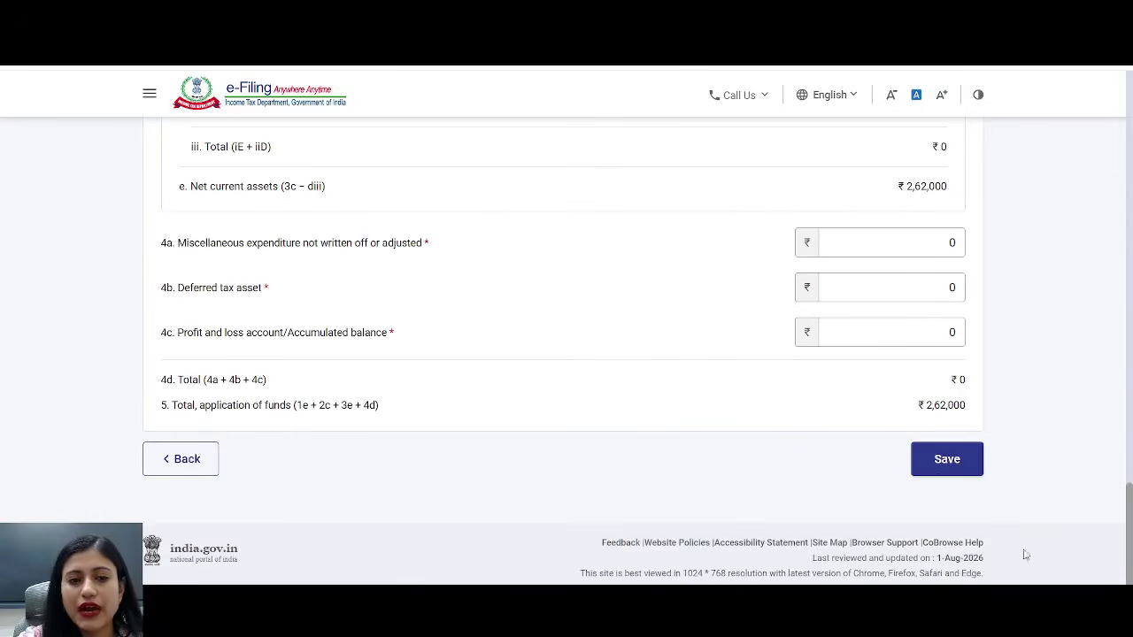
left_click_drag(229, 405, 411, 438)
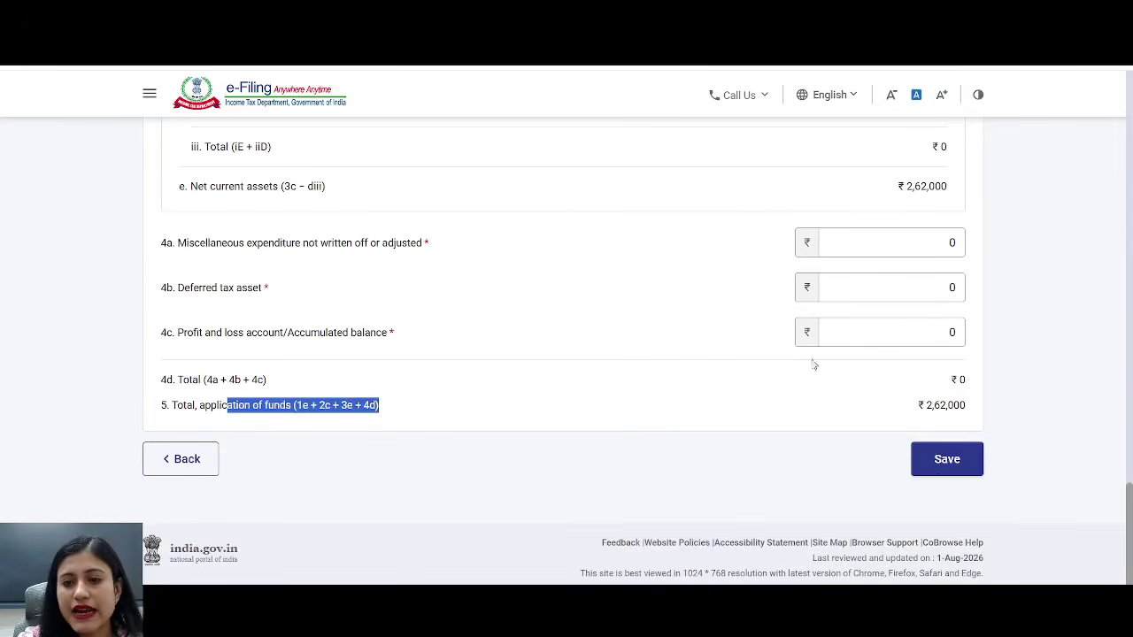
left_click_drag(897, 409, 1011, 413)
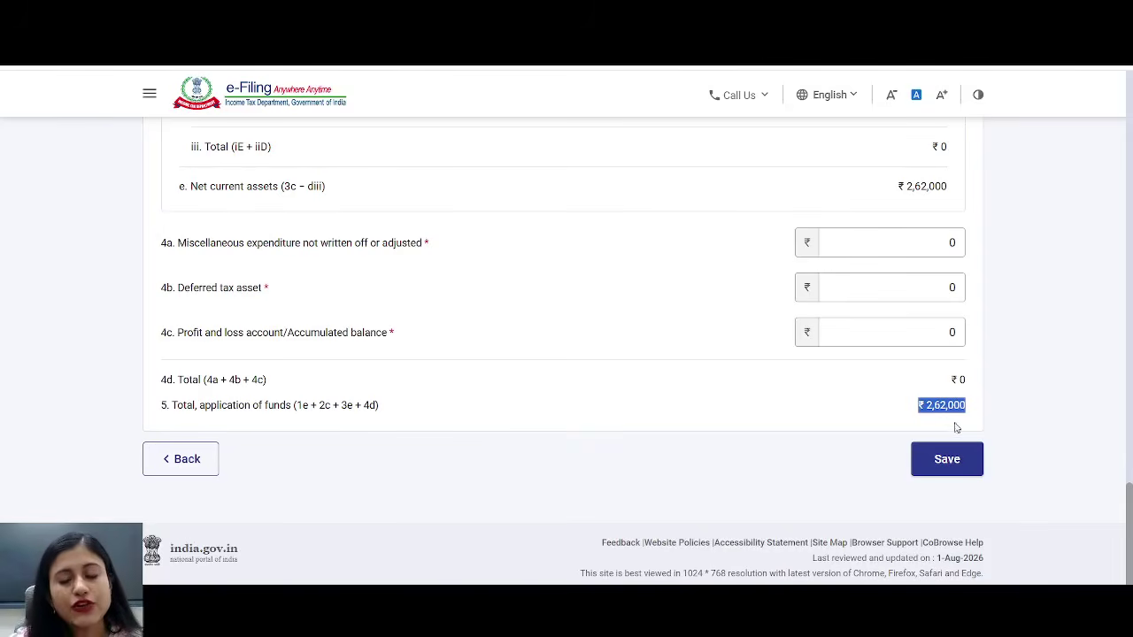
- Save Application of Funds and enter proprietor's capital of 262000 under Sources of Funds
left_click(955, 460)
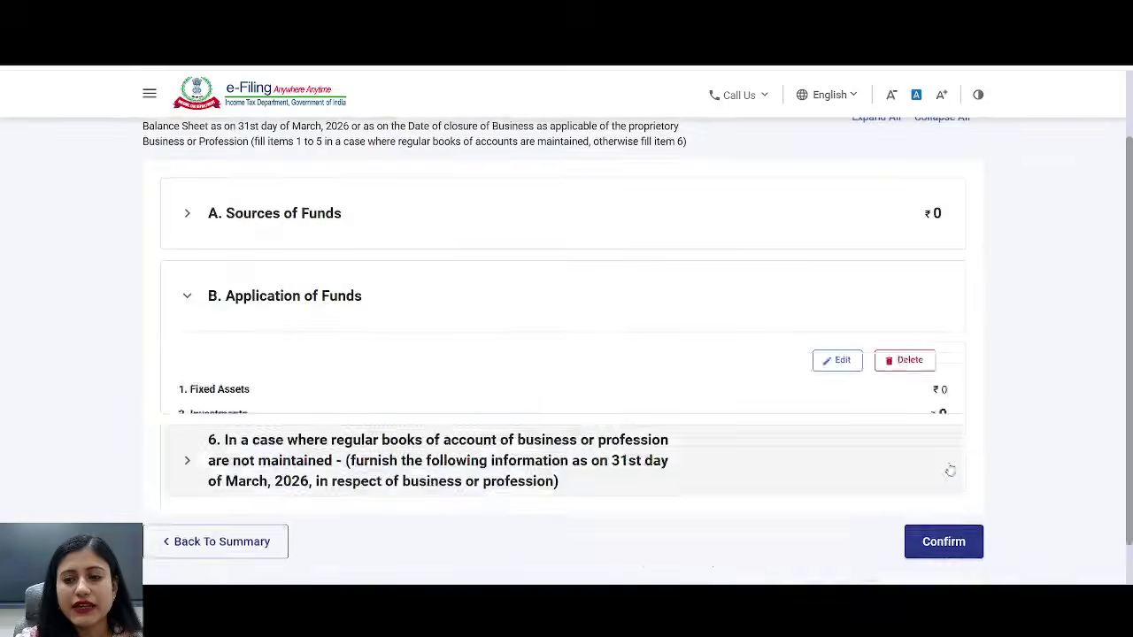
scroll(669, 363, "up", 1)
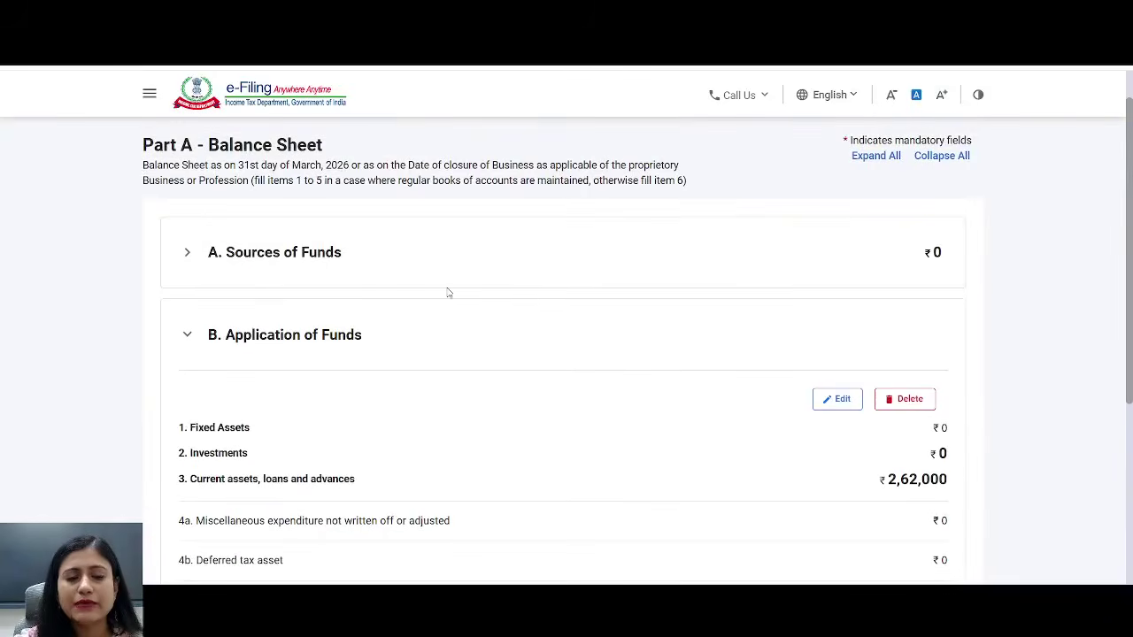
left_click(301, 257)
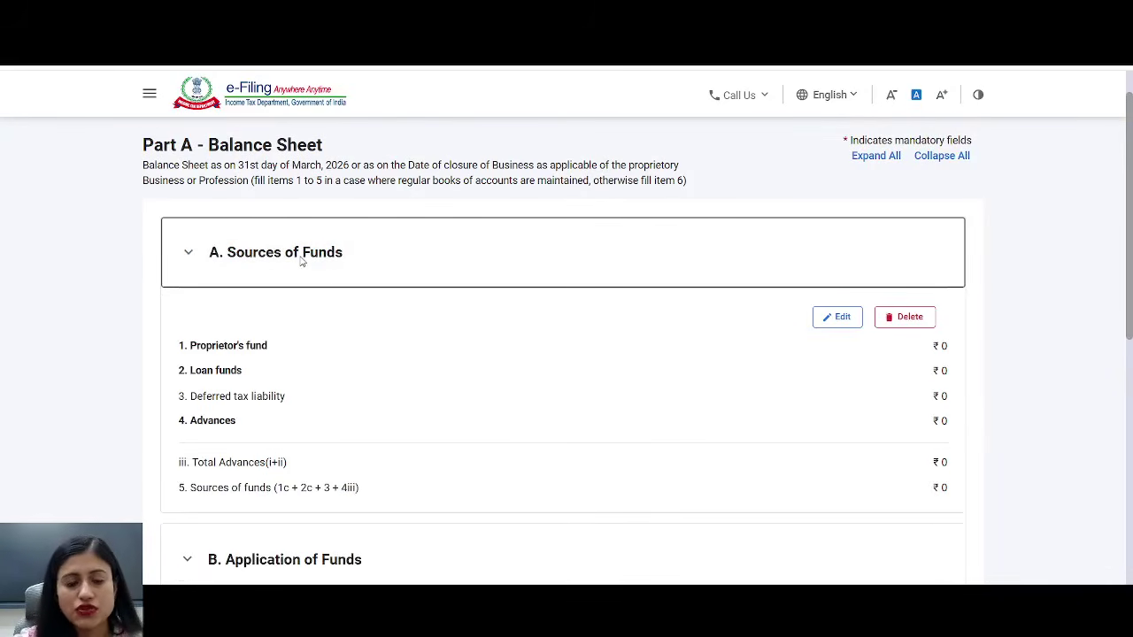
left_click(848, 320)
left_click(325, 332)
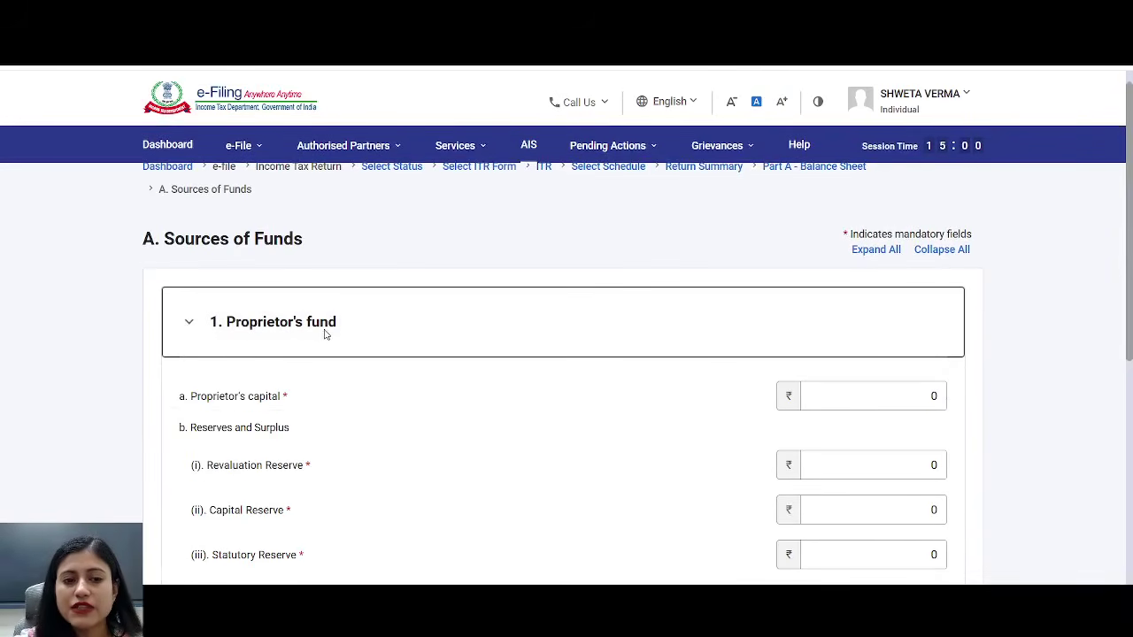
scroll(325, 335, "down", 1)
left_click(880, 282)
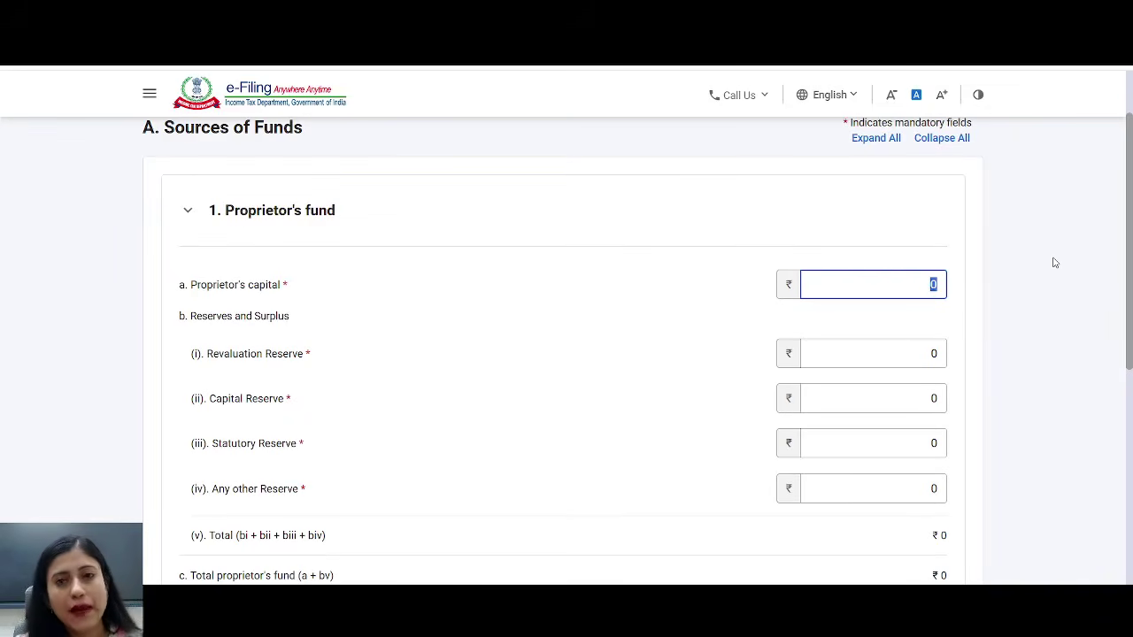
type("262000")
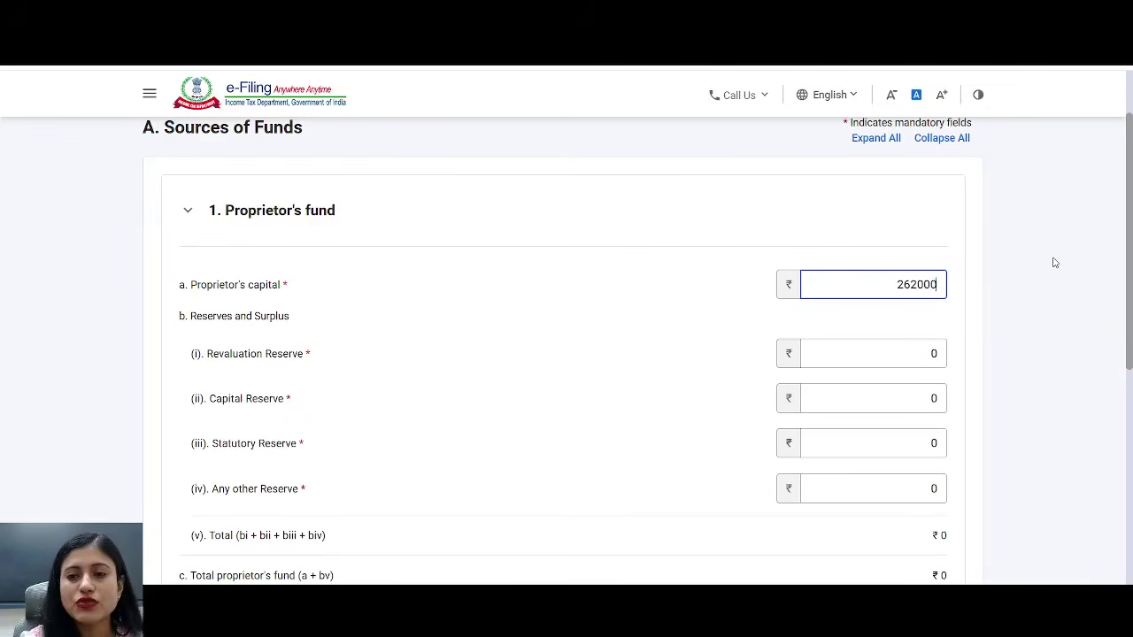
left_click(966, 260)
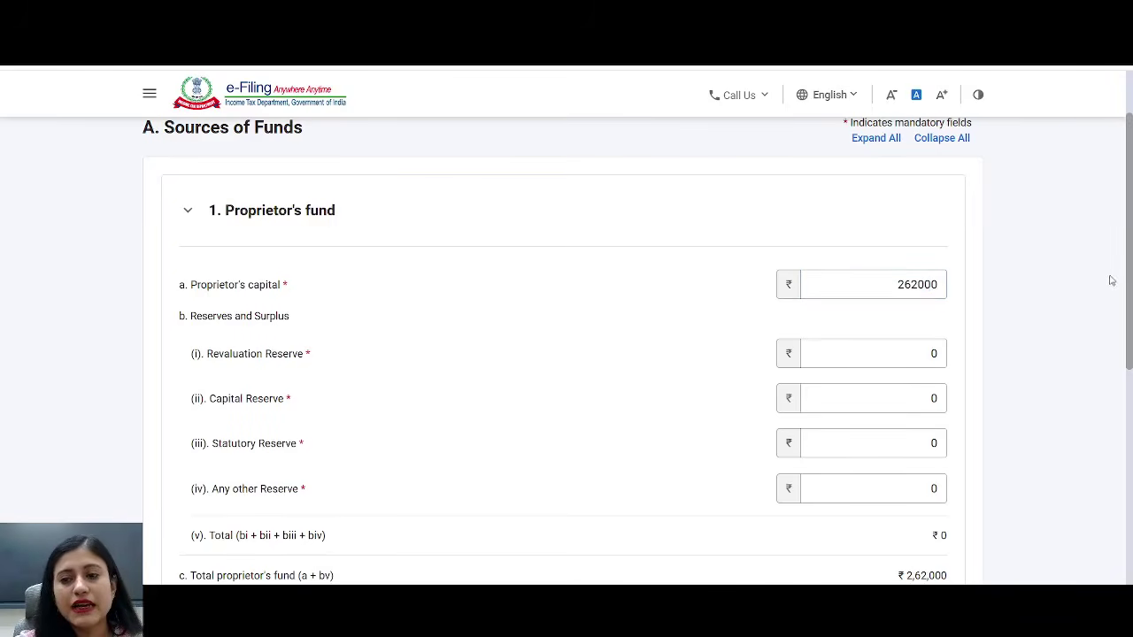
- Save the ₹2,62,000 Sources of Funds and confirm the Balance Sheet
scroll(902, 278, "down", 4)
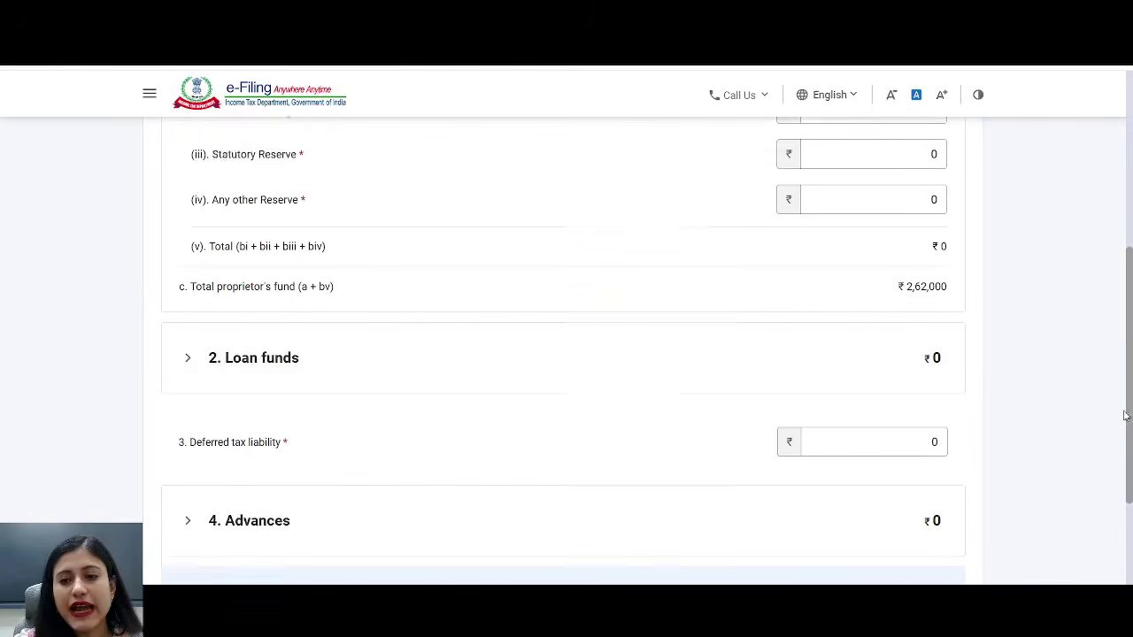
left_click_drag(882, 254, 997, 251)
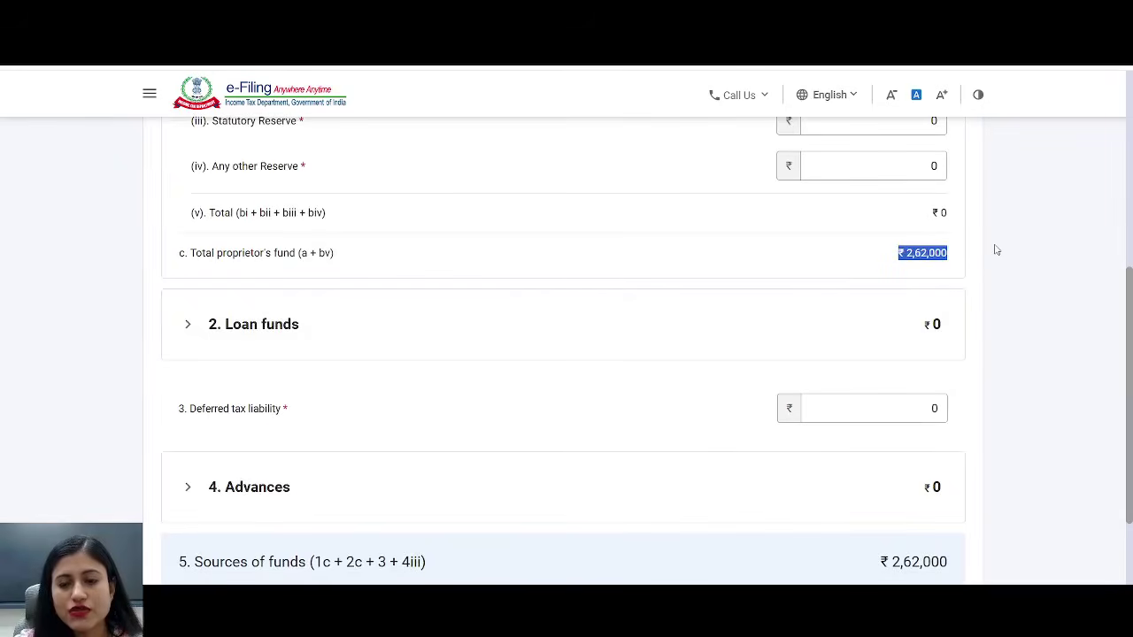
scroll(1063, 243, "down", 2)
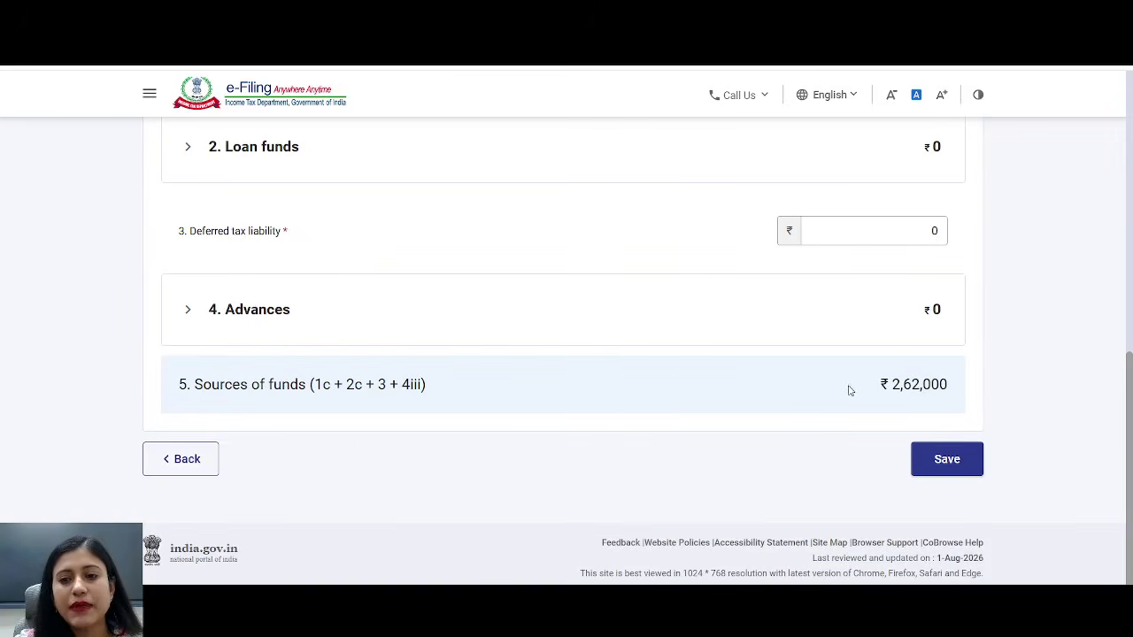
left_click(951, 462)
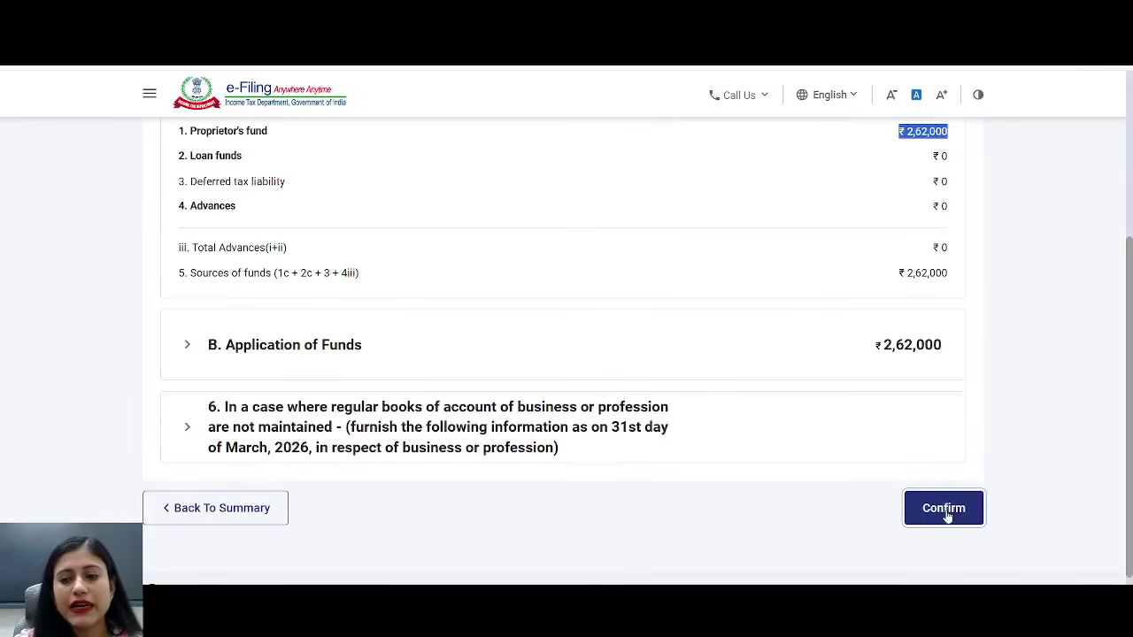
left_click(944, 509)
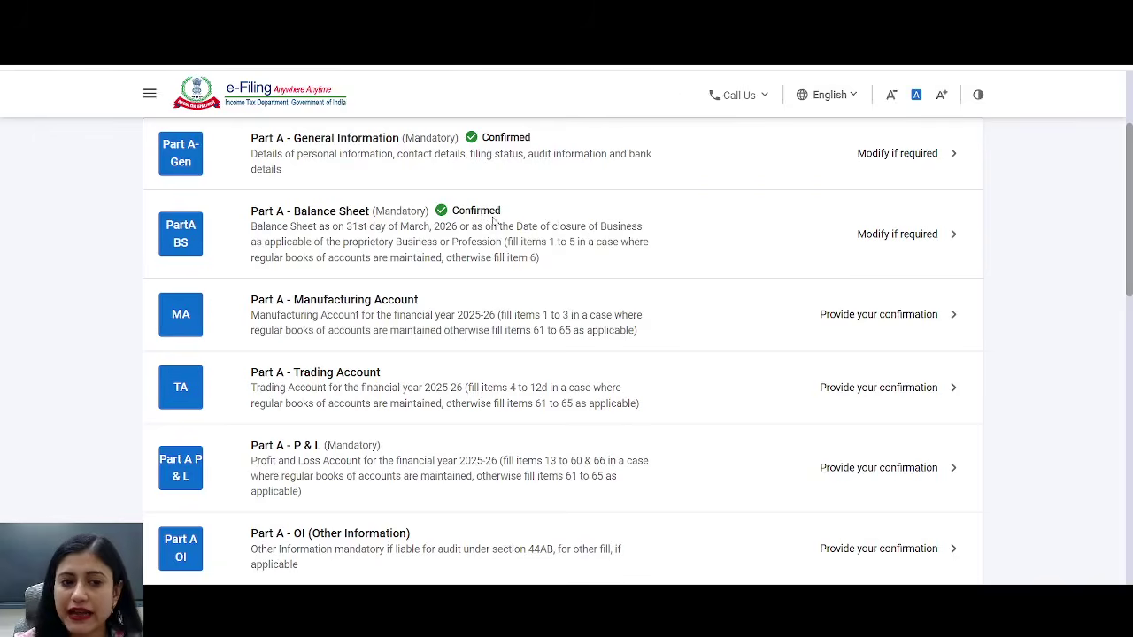
- Confirm the Part A - Manufacturing Account with zero values
left_click(361, 307)
scroll(482, 266, "down", 2)
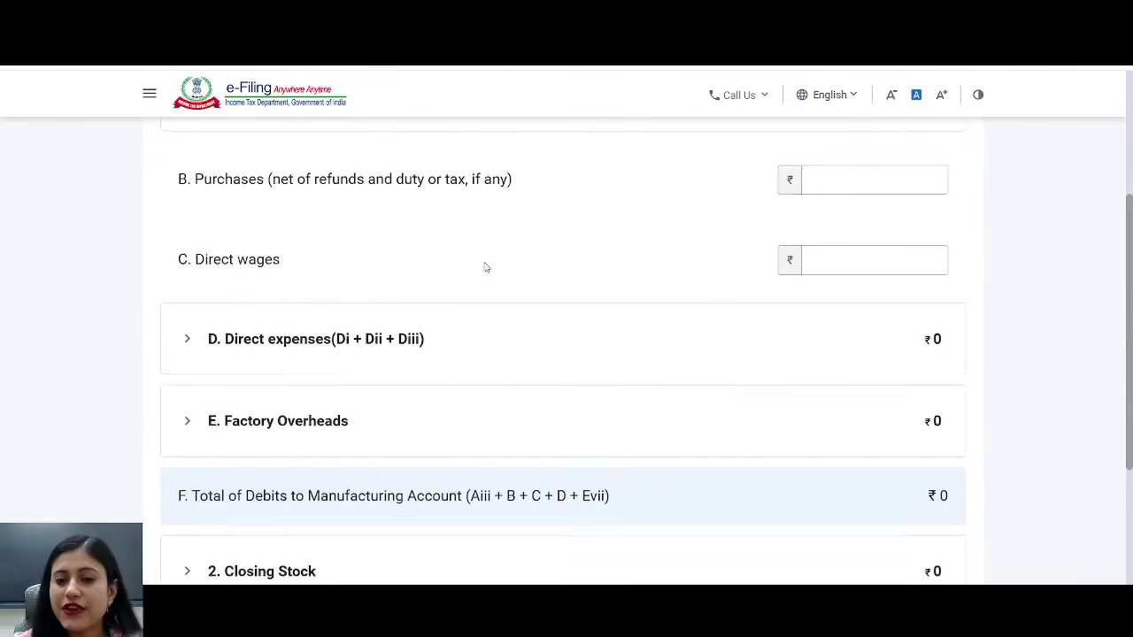
scroll(484, 266, "down", 3)
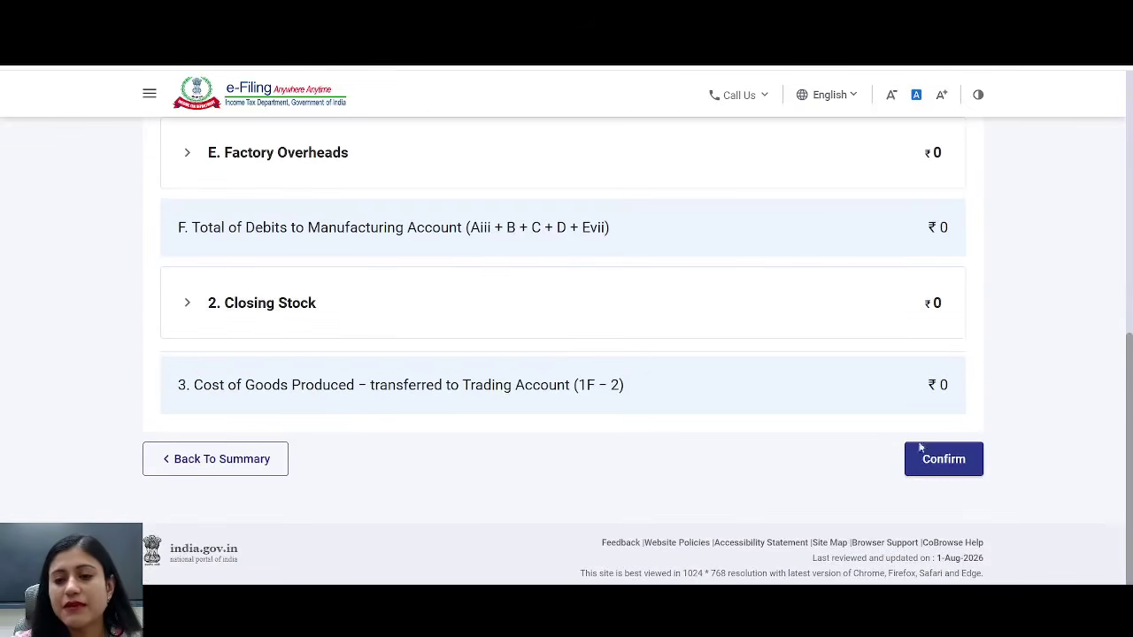
left_click(936, 461)
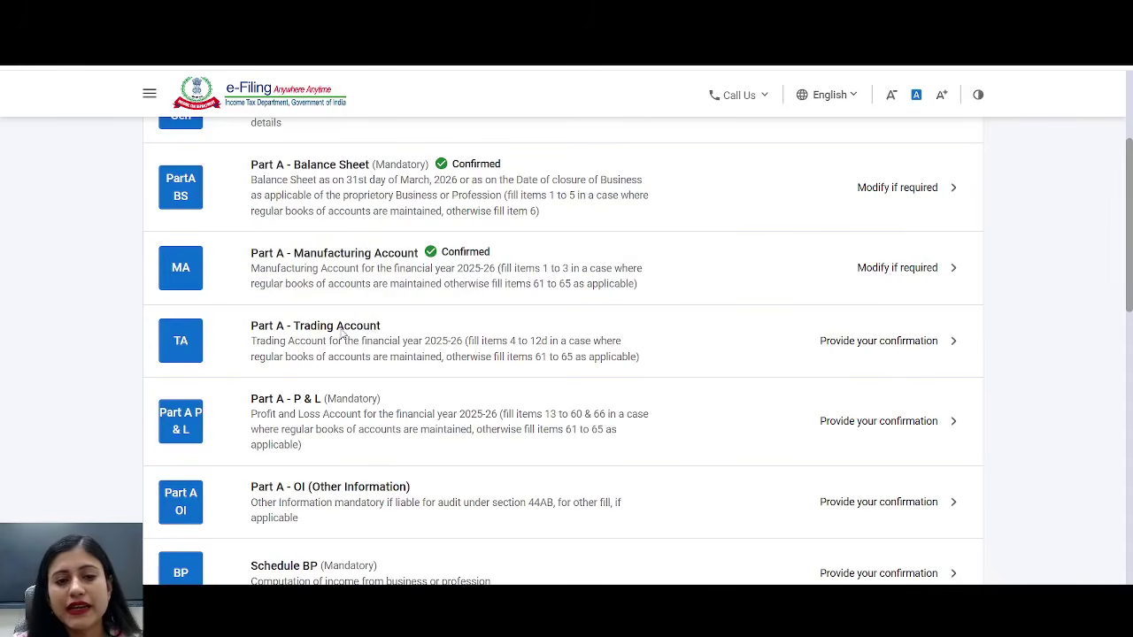
left_click(344, 332)
- Review Trading Account items 12a–12d for intraday and F&O trading, ready to fill 12c turnover
scroll(637, 256, "down", 2)
scroll(640, 258, "down", 10)
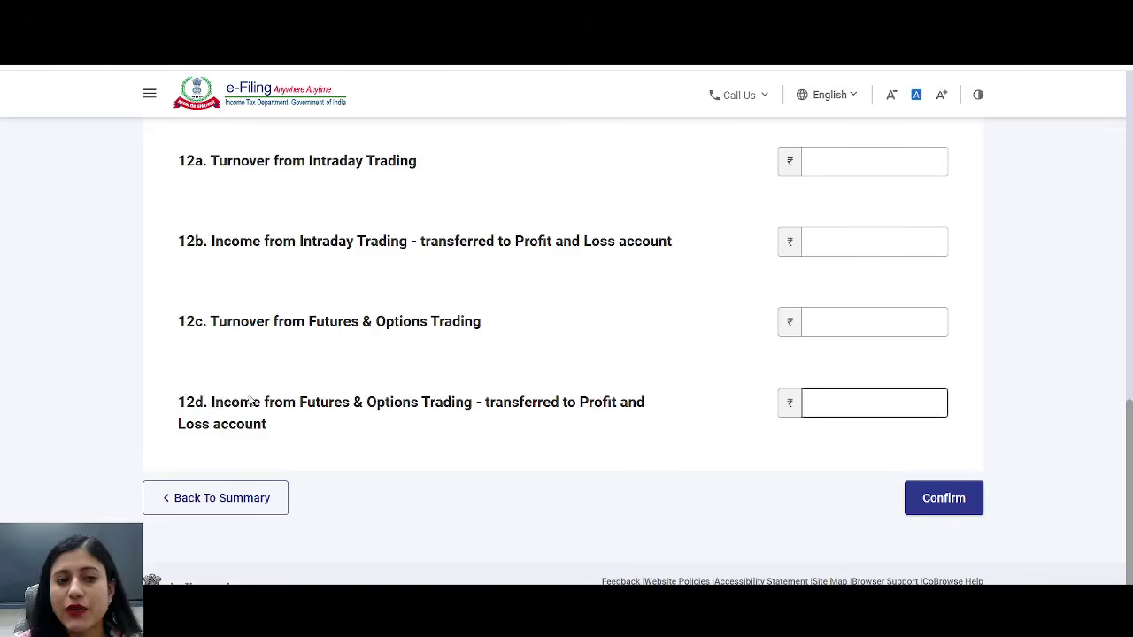
left_click_drag(322, 162, 417, 168)
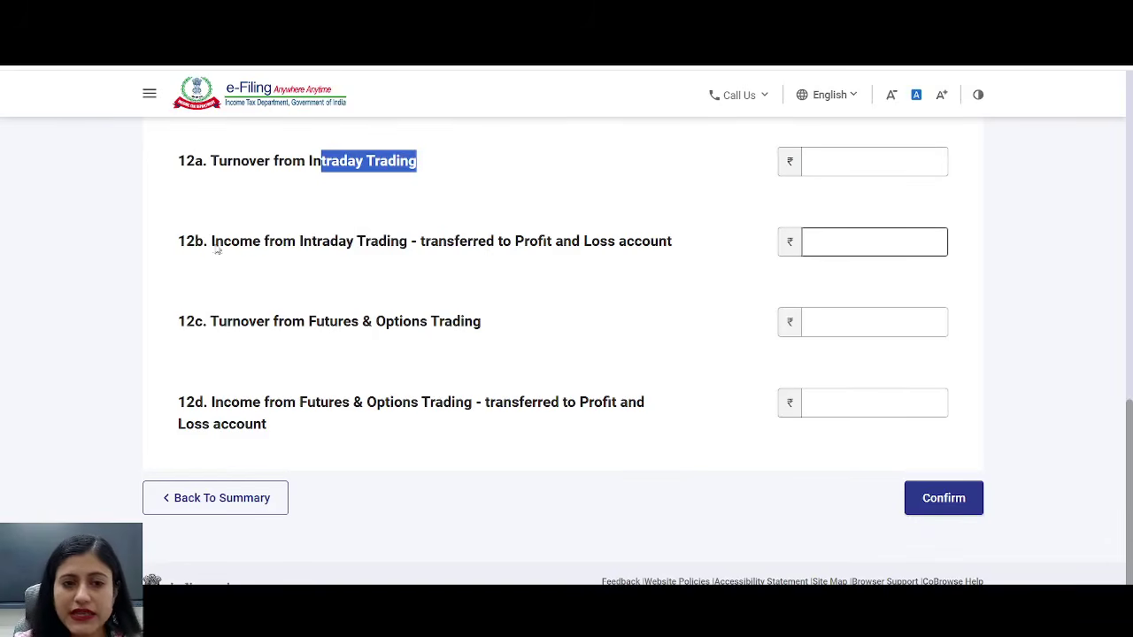
left_click_drag(194, 243, 678, 242)
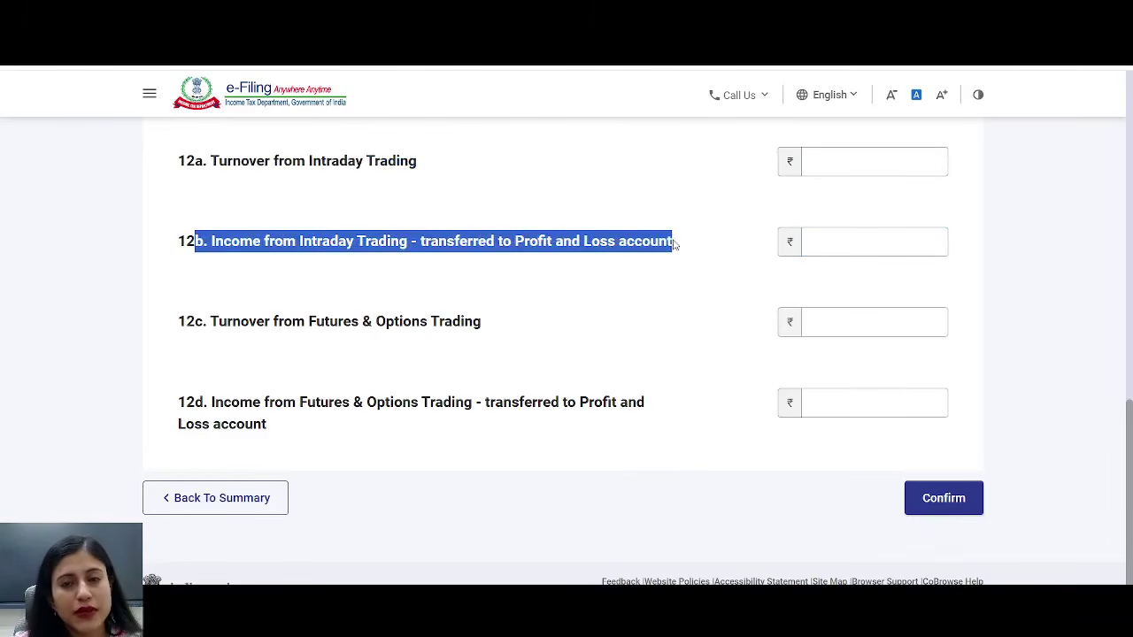
left_click(932, 239)
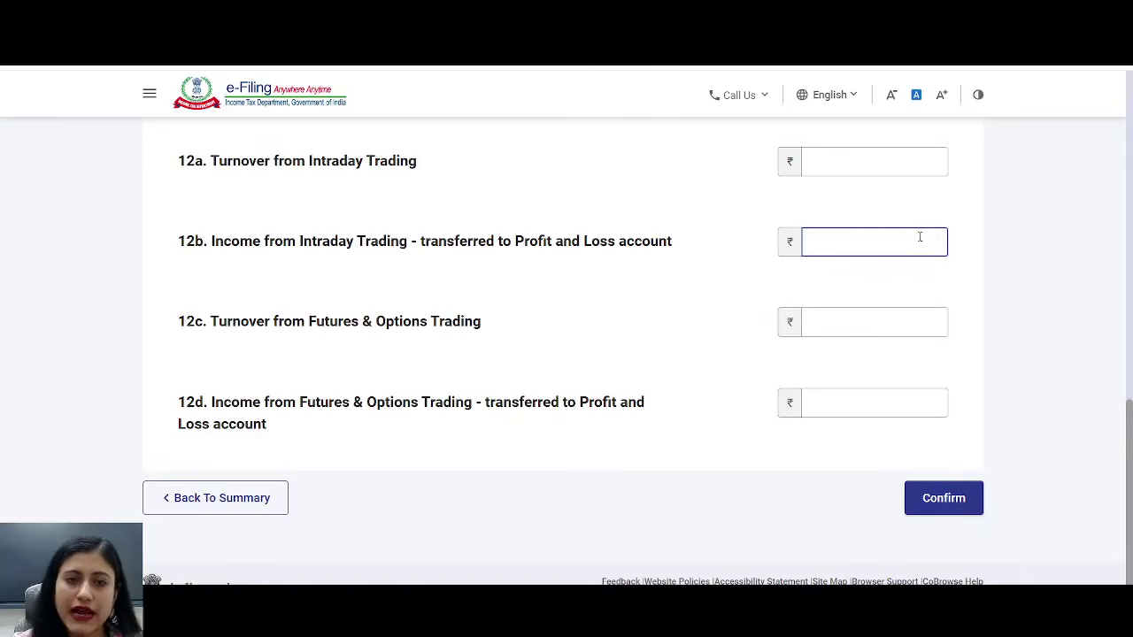
left_click(291, 318)
left_click_drag(292, 321, 545, 325)
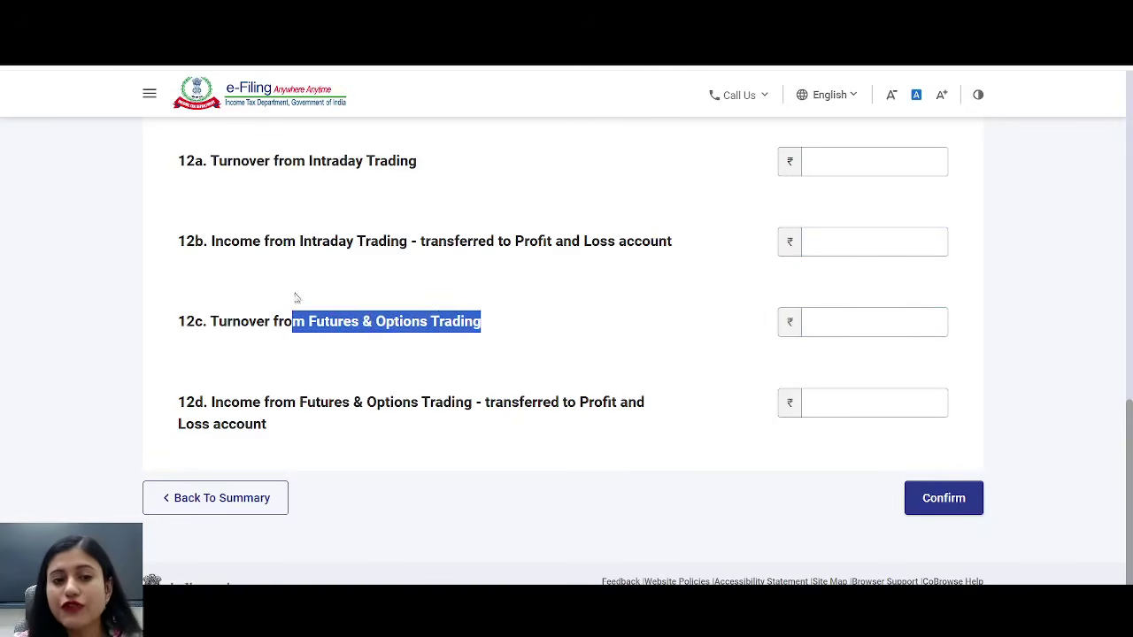
left_click_drag(203, 320, 528, 316)
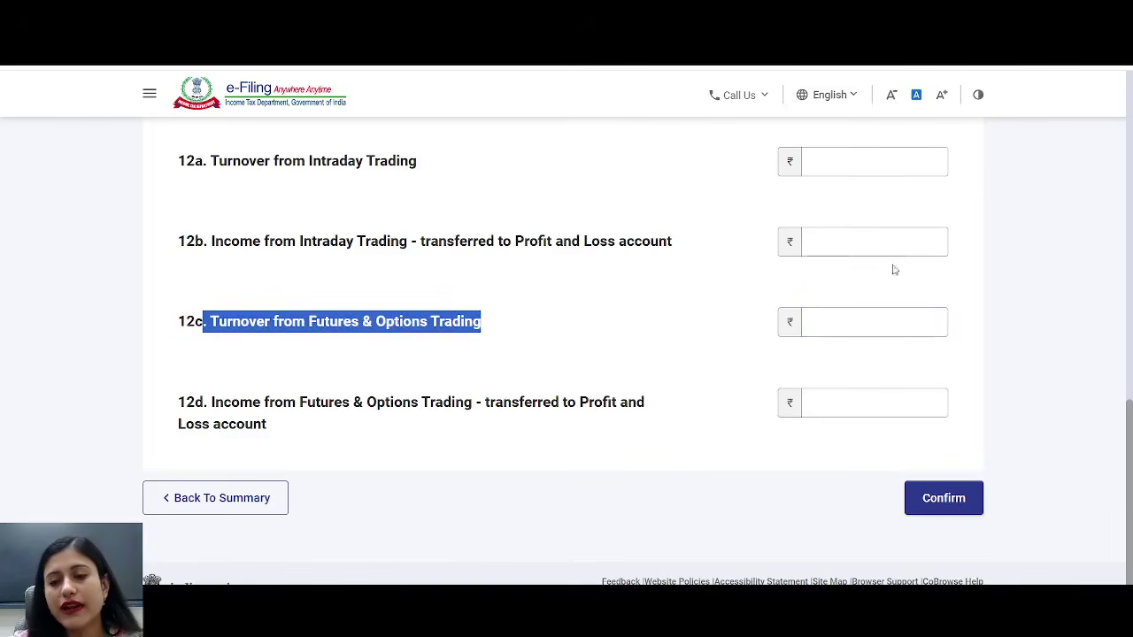
left_click(937, 323)
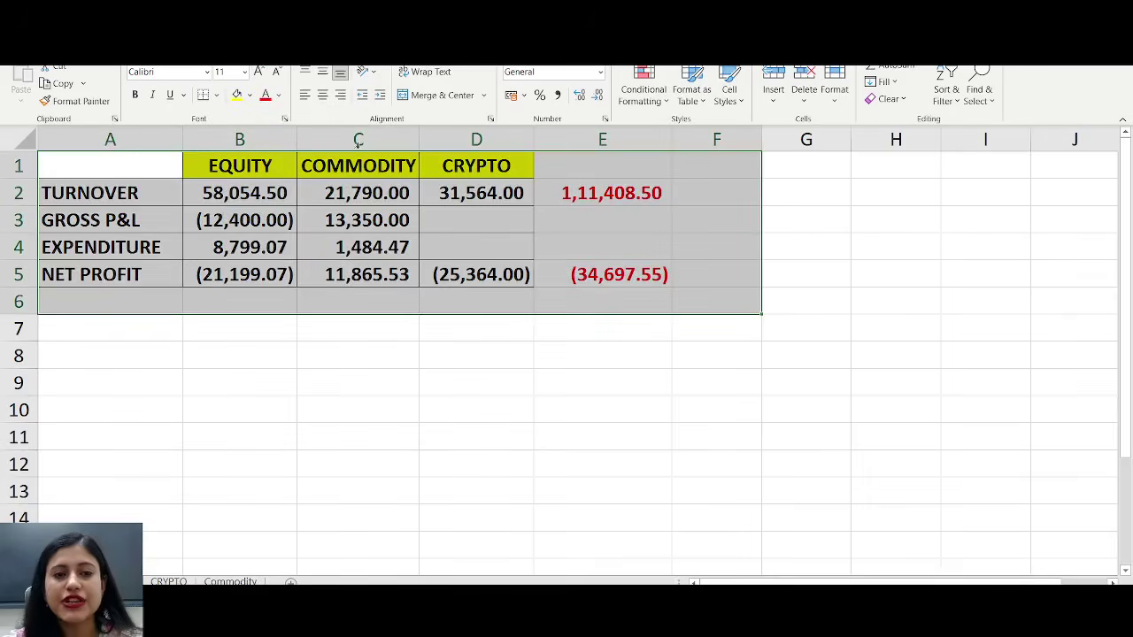
left_click(609, 182)
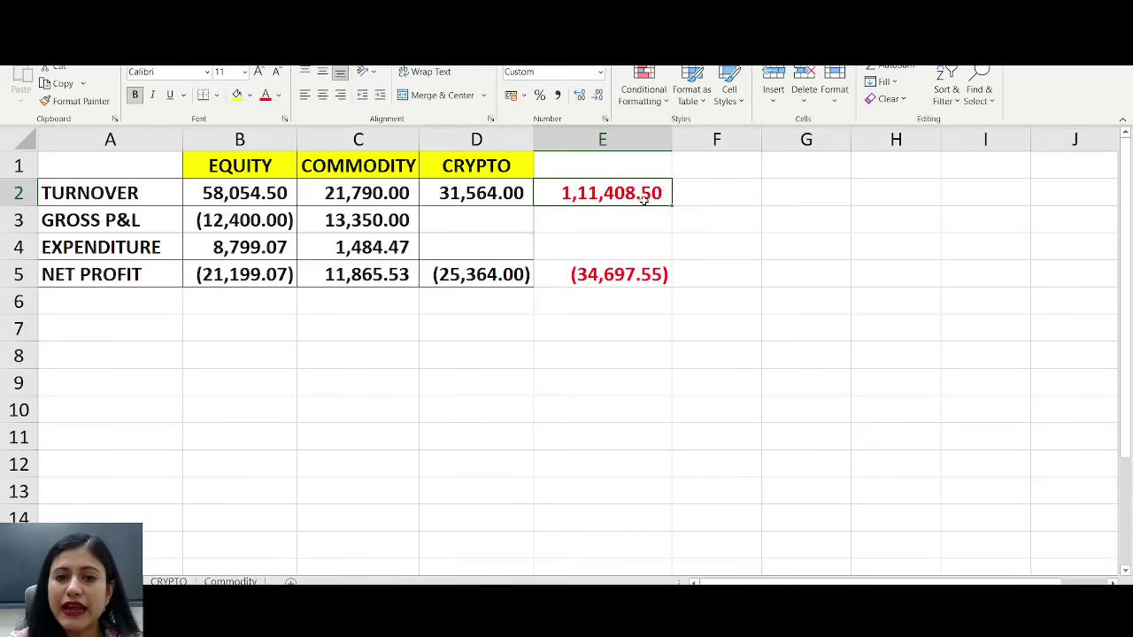
key("alt+Tab")
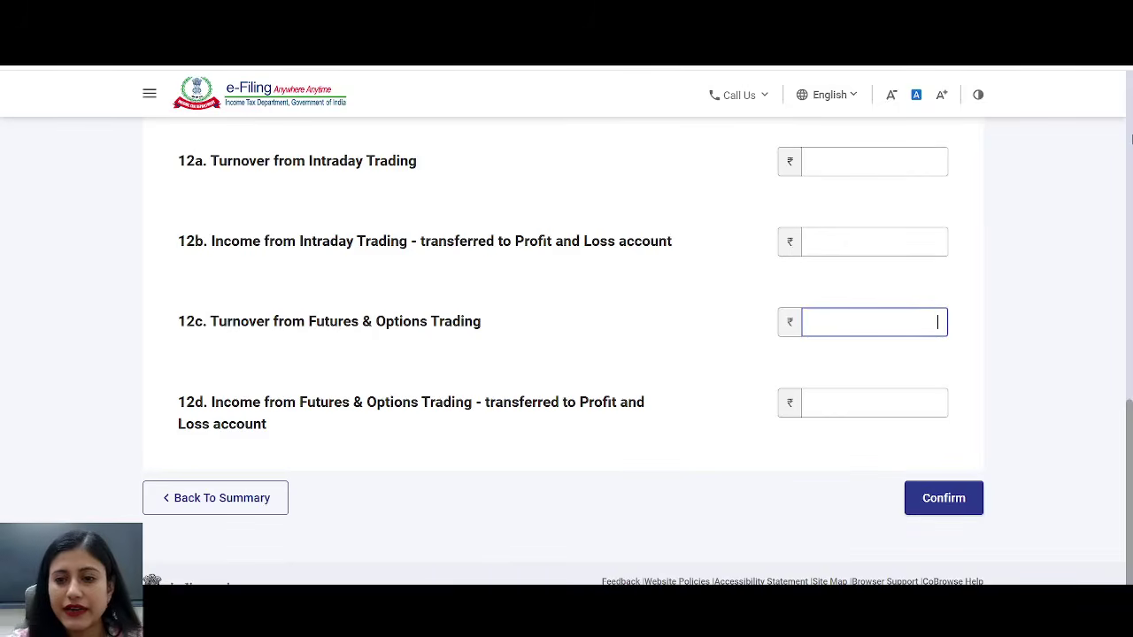
- Enter 111408 as the 12c Futures & Options turnover
type("111")
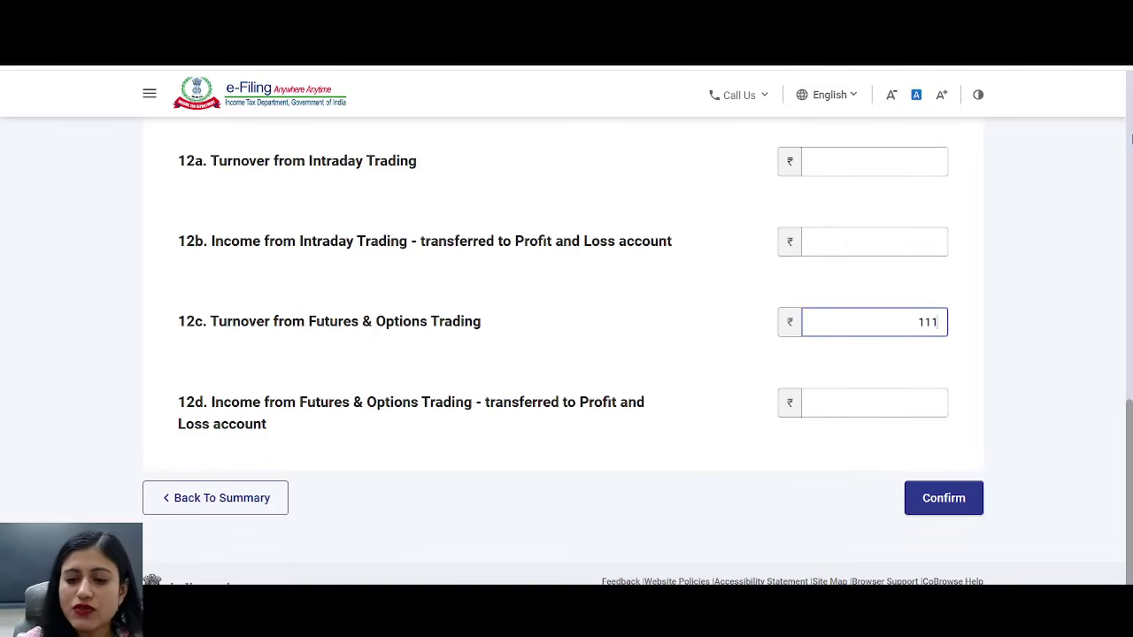
type("408")
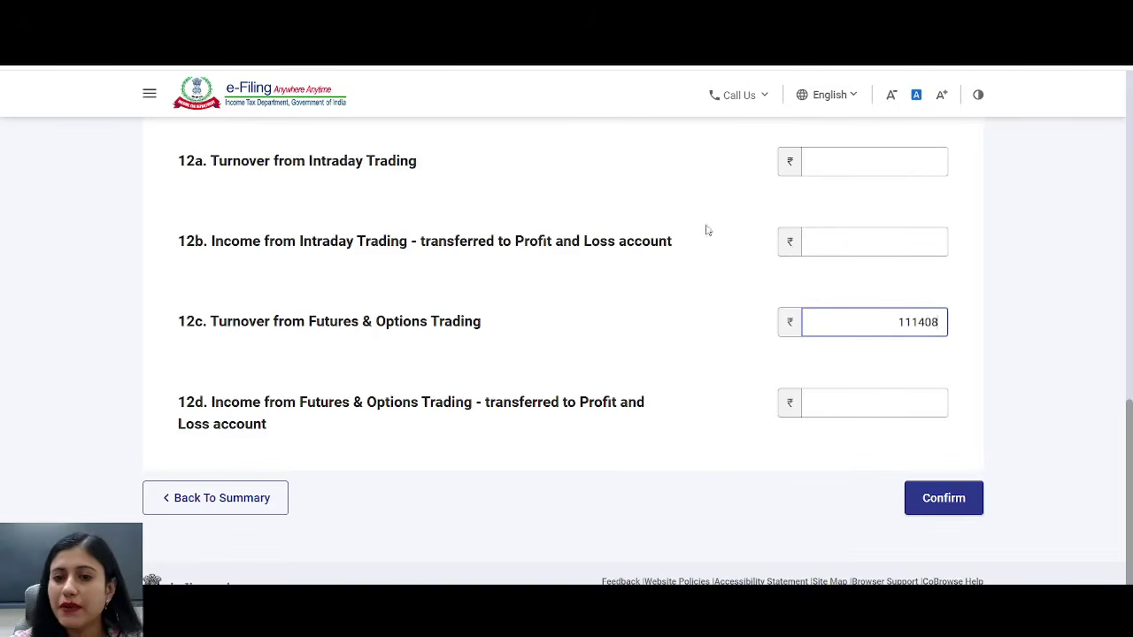
left_click(703, 339)
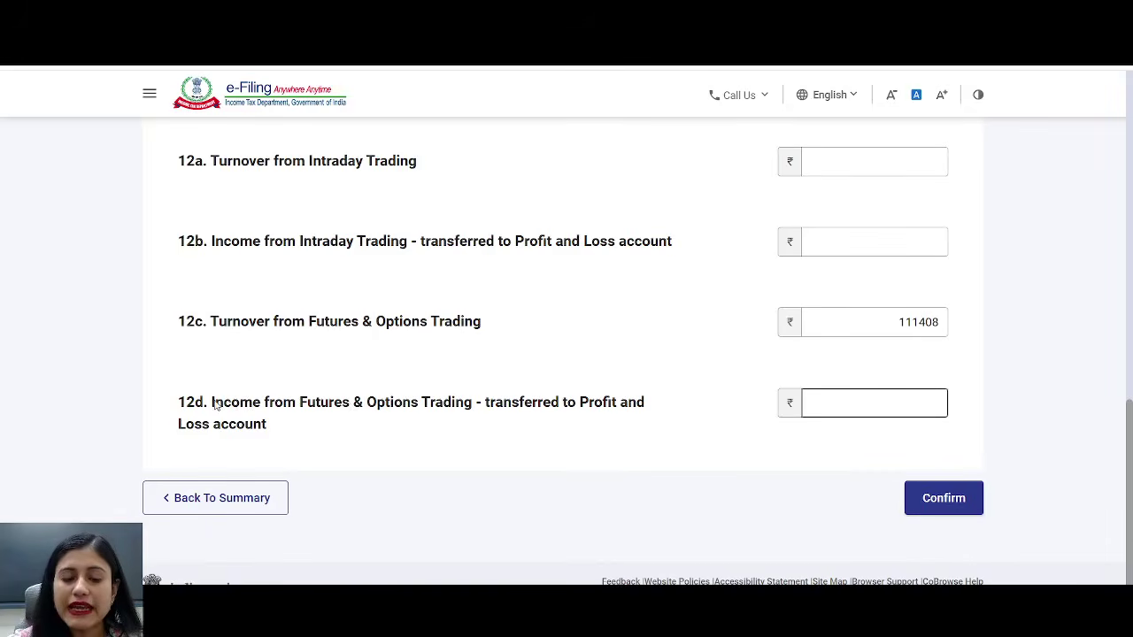
left_click_drag(218, 400, 555, 419)
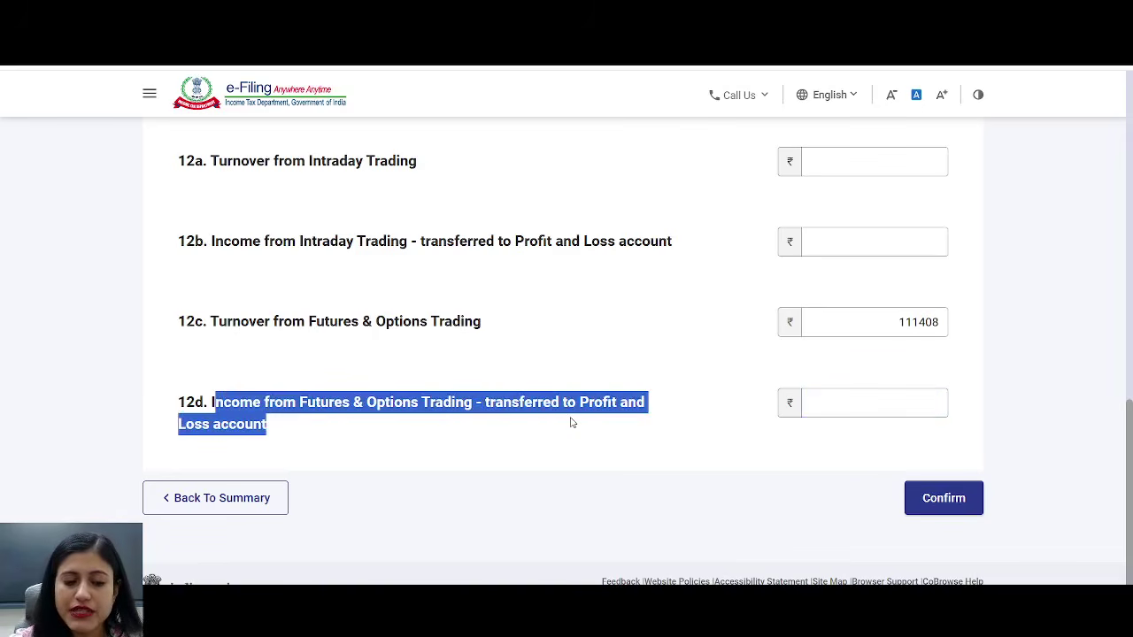
- Enter -34697 as 12d F&O income, matching the Excel net loss, and confirm the Trading Account
key("alt+Tab")
left_click(618, 274)
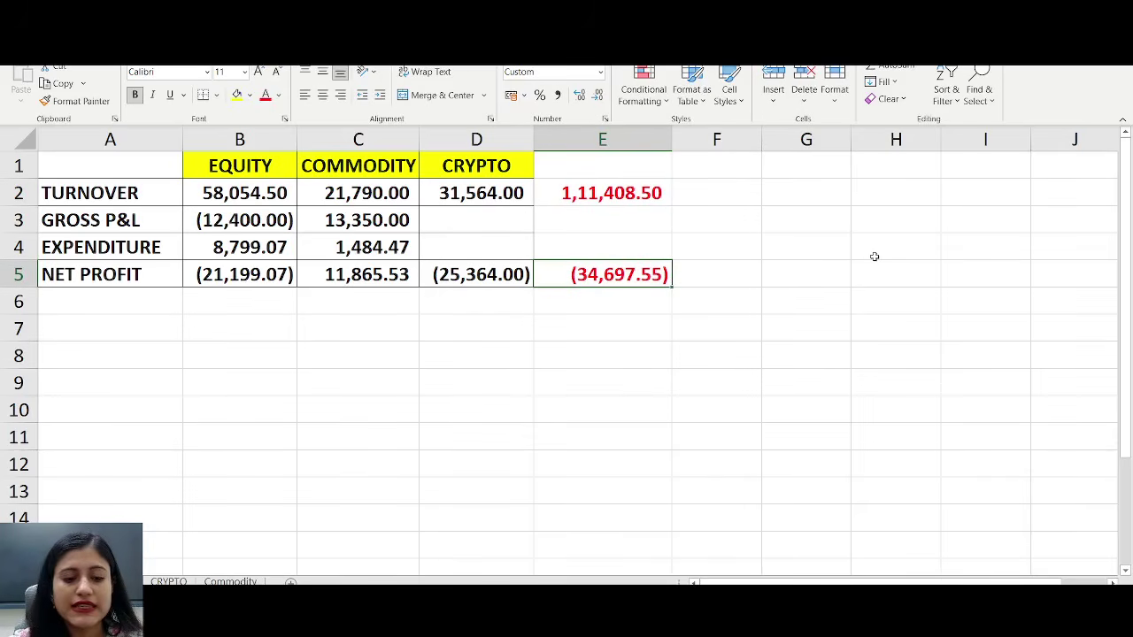
key("alt+Tab")
left_click(917, 406)
type("-34697")
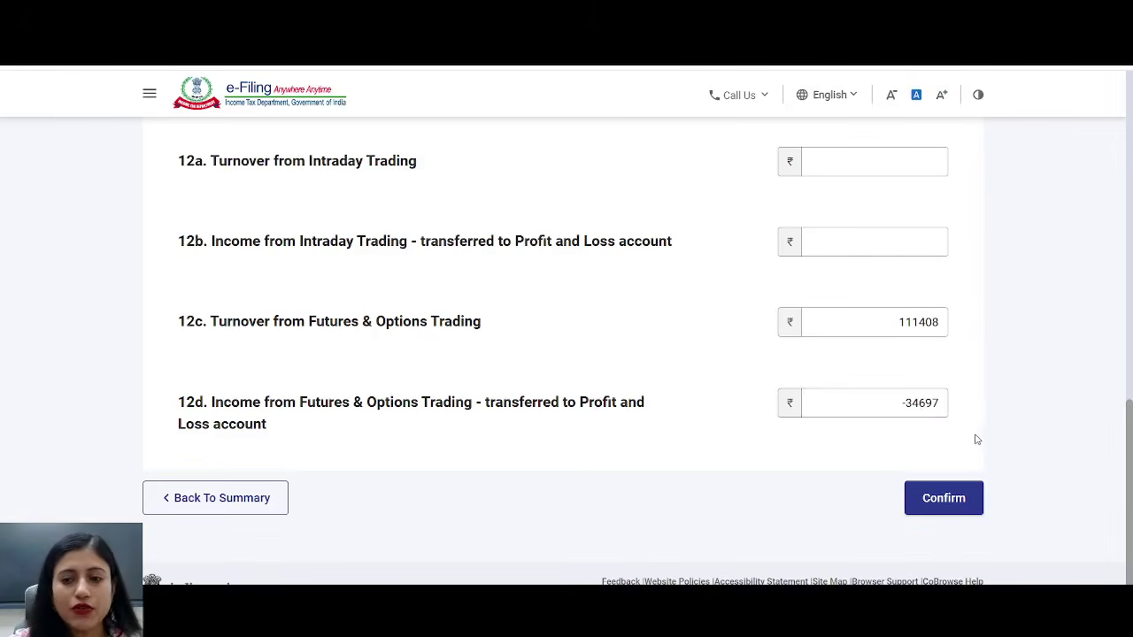
left_click(936, 502)
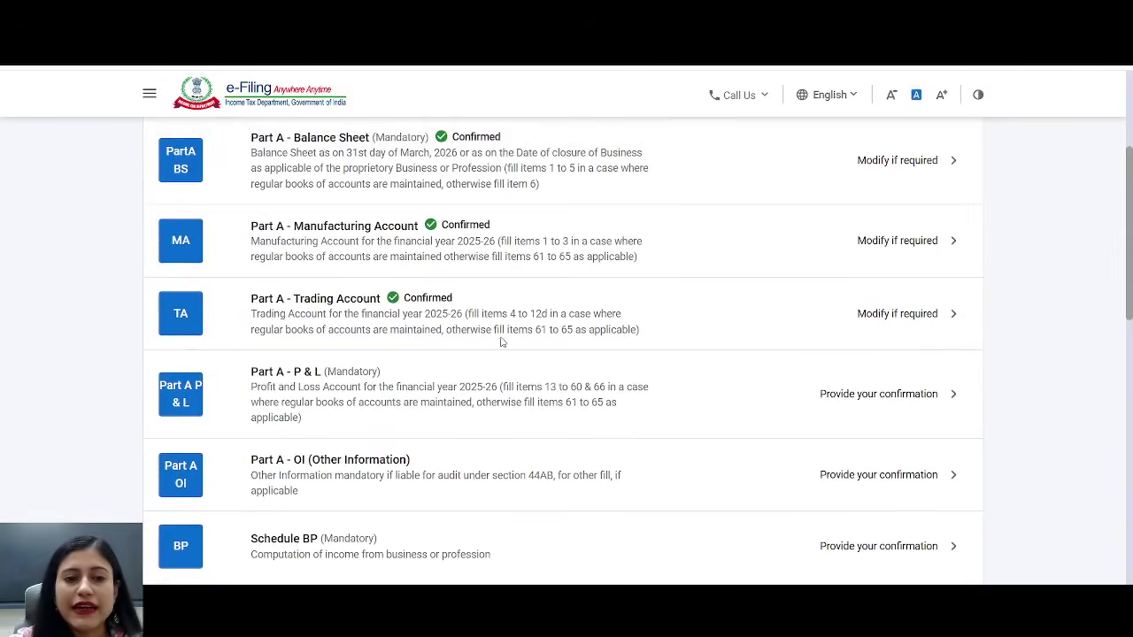
- Open Part A - P&L, review the ₹-34,697 net profit, and scroll to Confirm
left_click(304, 388)
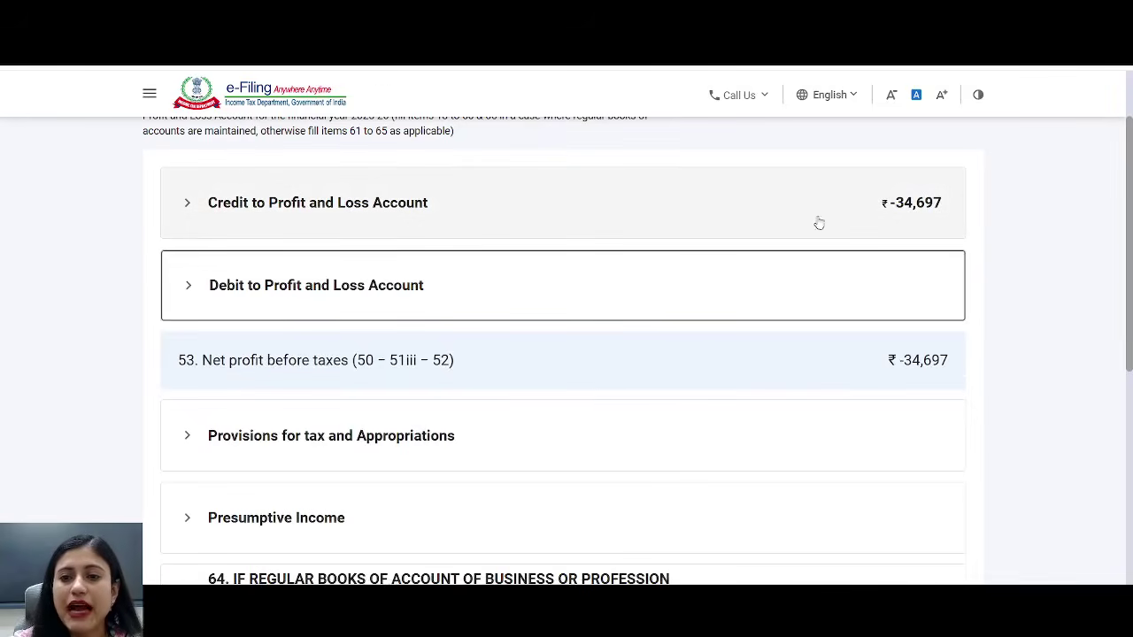
left_click_drag(854, 198, 977, 193)
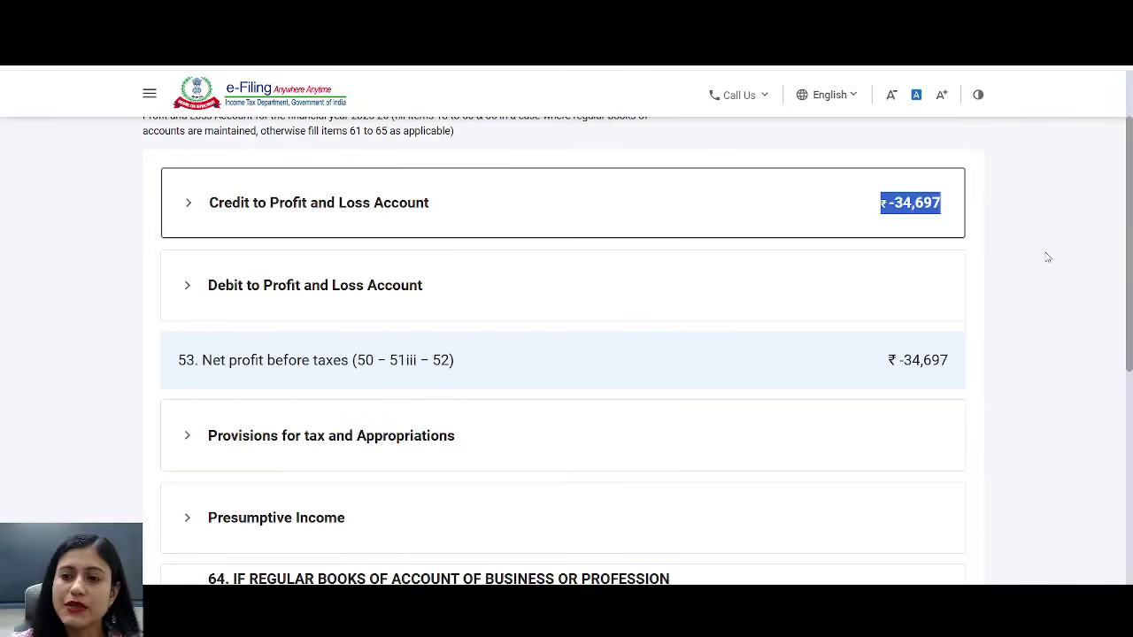
left_click_drag(1123, 250, 1093, 478)
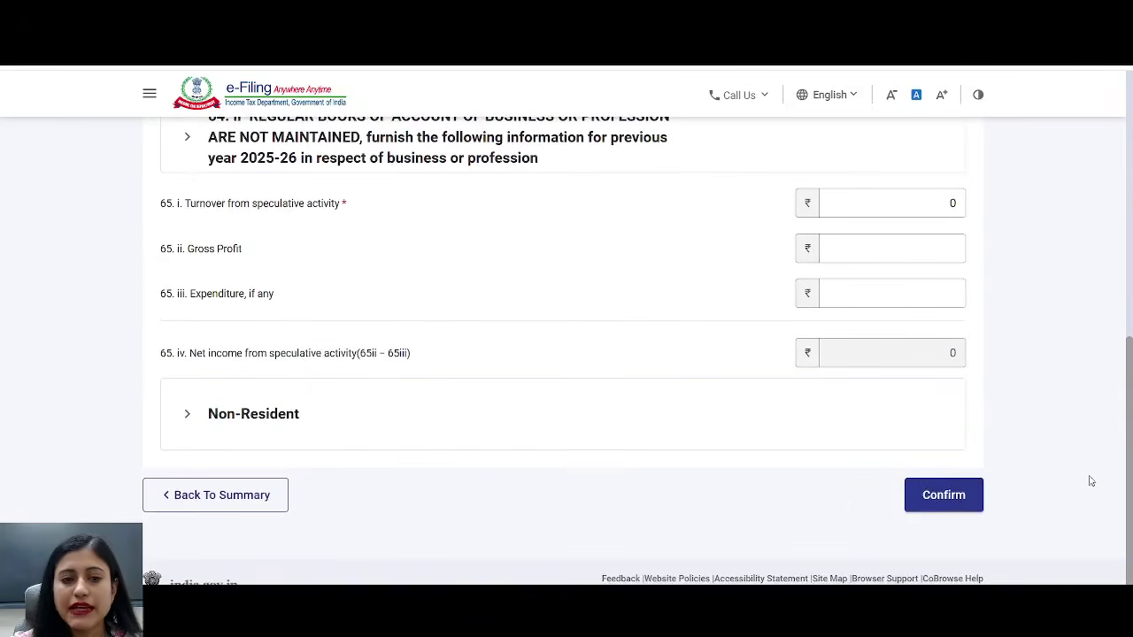
- Confirm the Part A - P&L and Part A - OI schedules
left_click(944, 495)
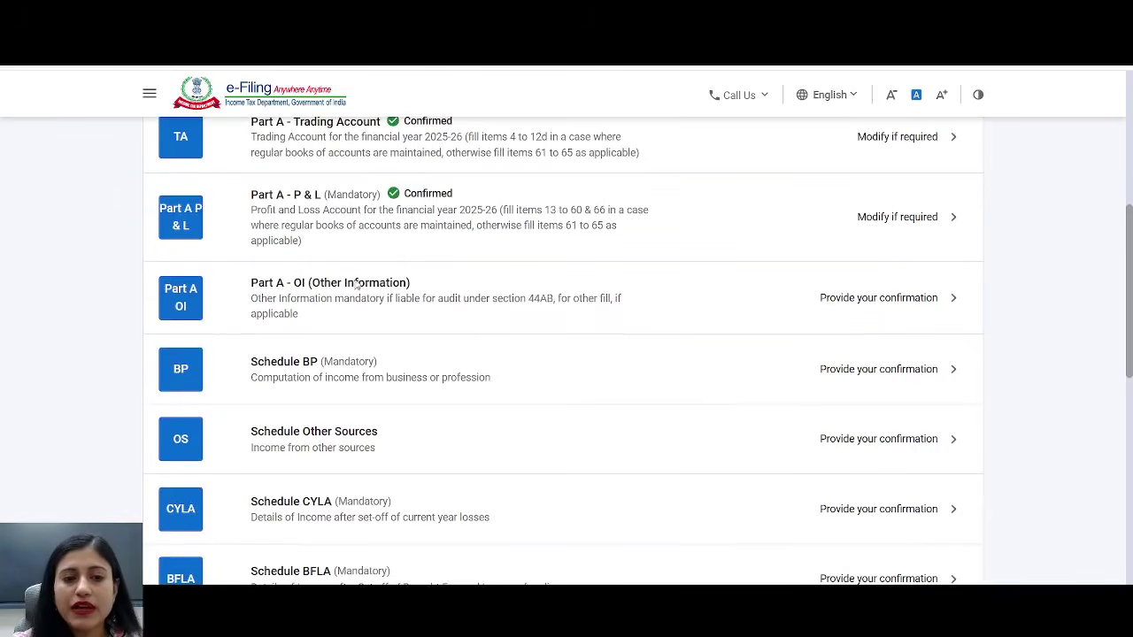
left_click(348, 293)
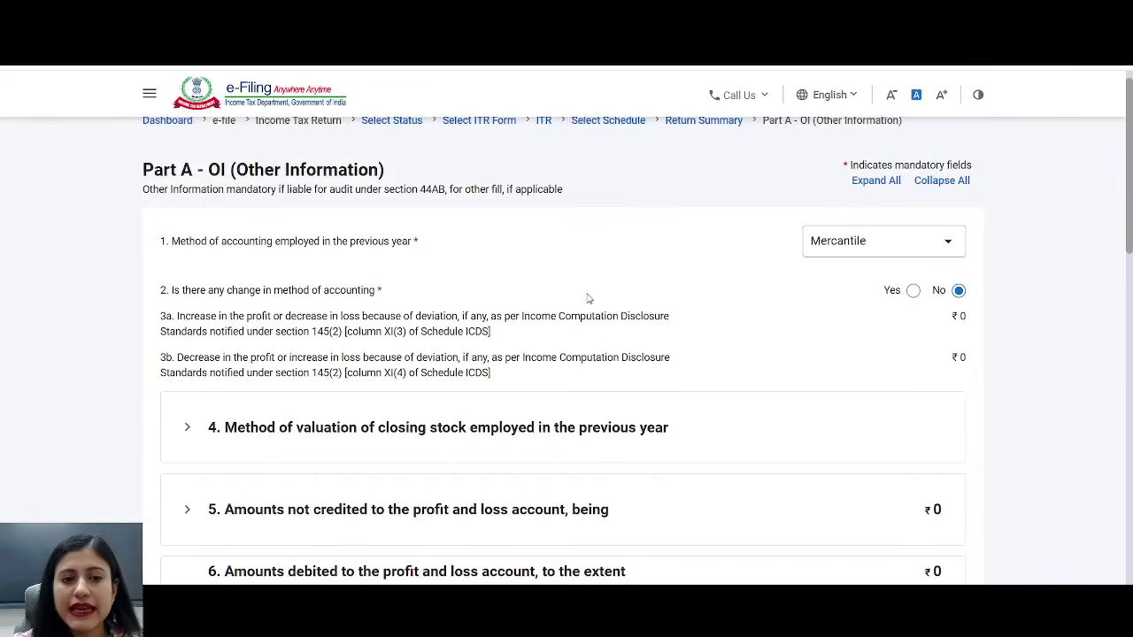
scroll(602, 294, "down", 8)
scroll(614, 292, "down", 5)
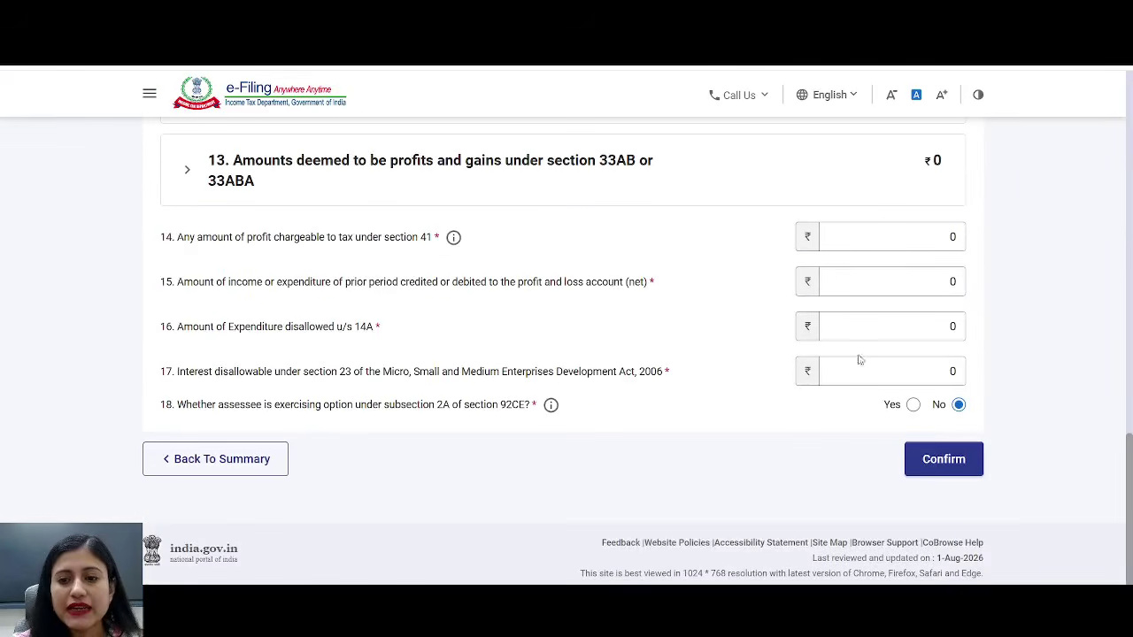
left_click(944, 458)
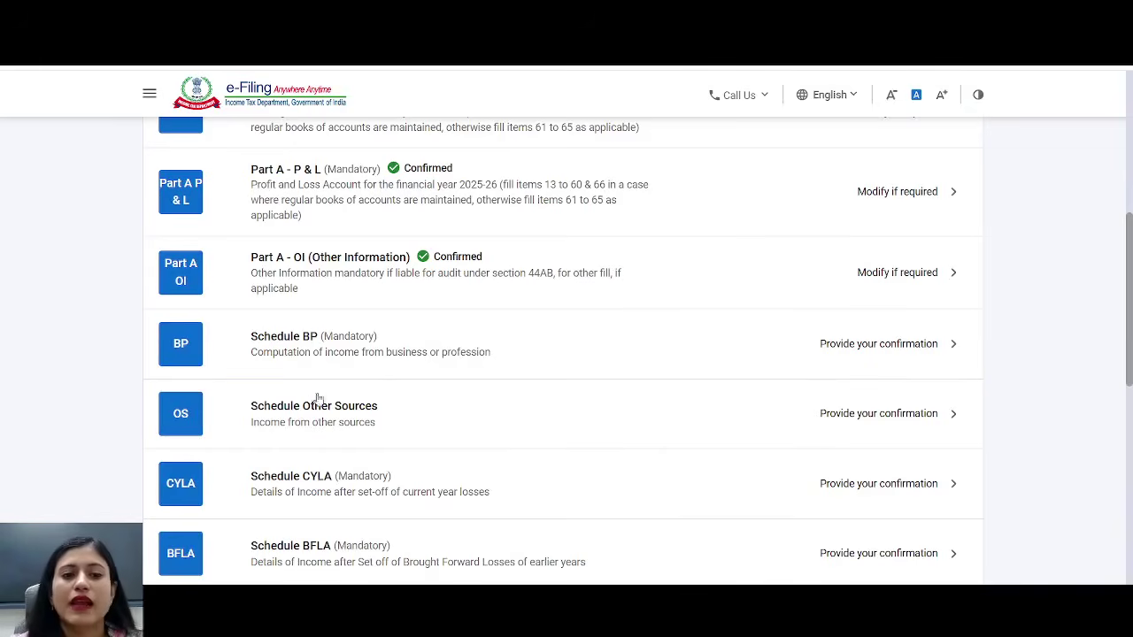
- Review the ₹-34,697 business loss in Schedule BP section D and confirm it
left_click(318, 345)
scroll(620, 301, "down", 2)
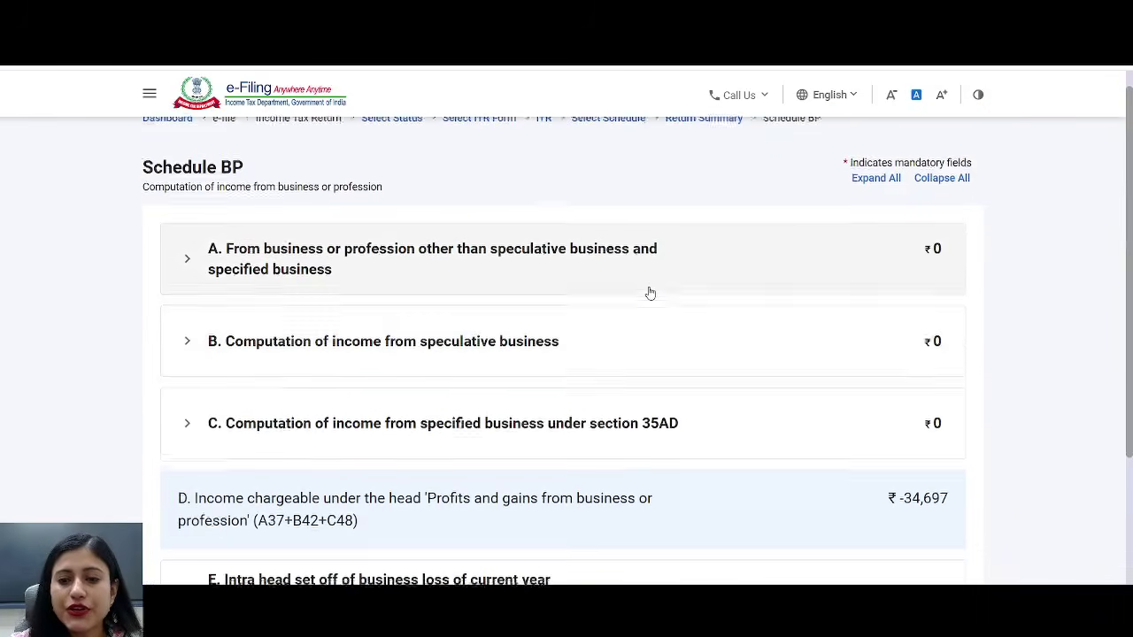
left_click_drag(223, 354, 354, 392)
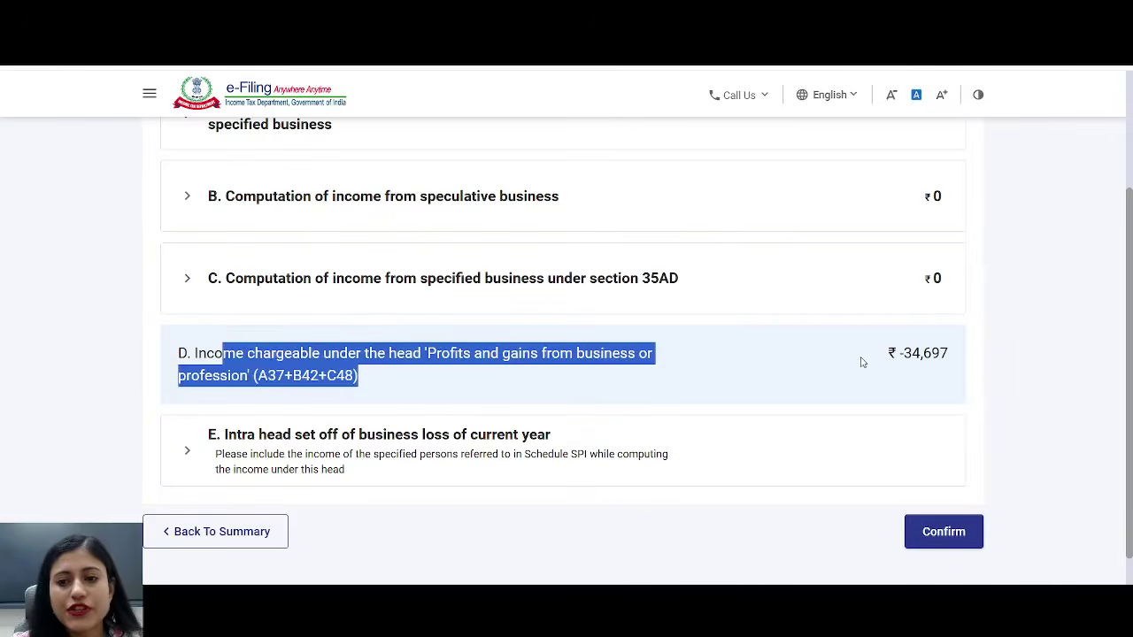
left_click_drag(863, 359, 997, 353)
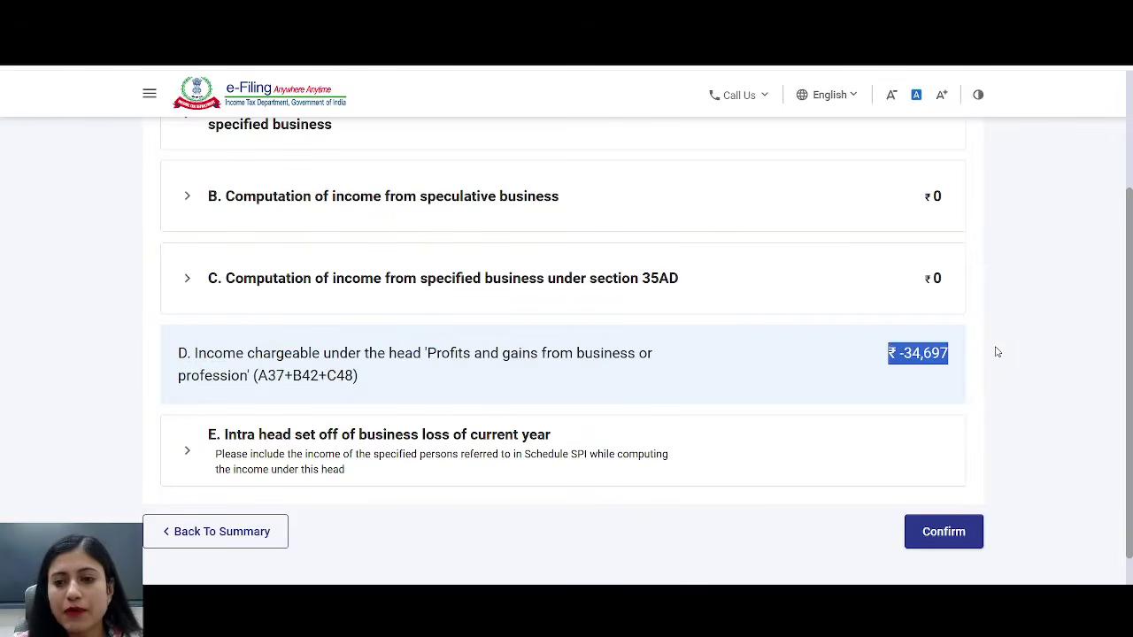
left_click(944, 542)
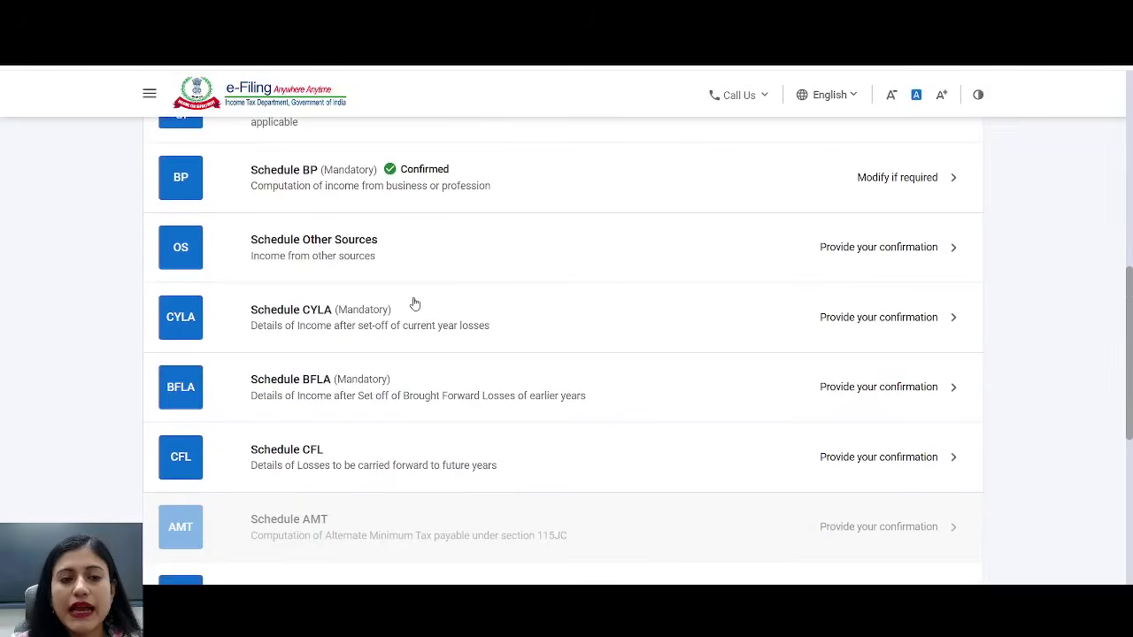
left_click(326, 247)
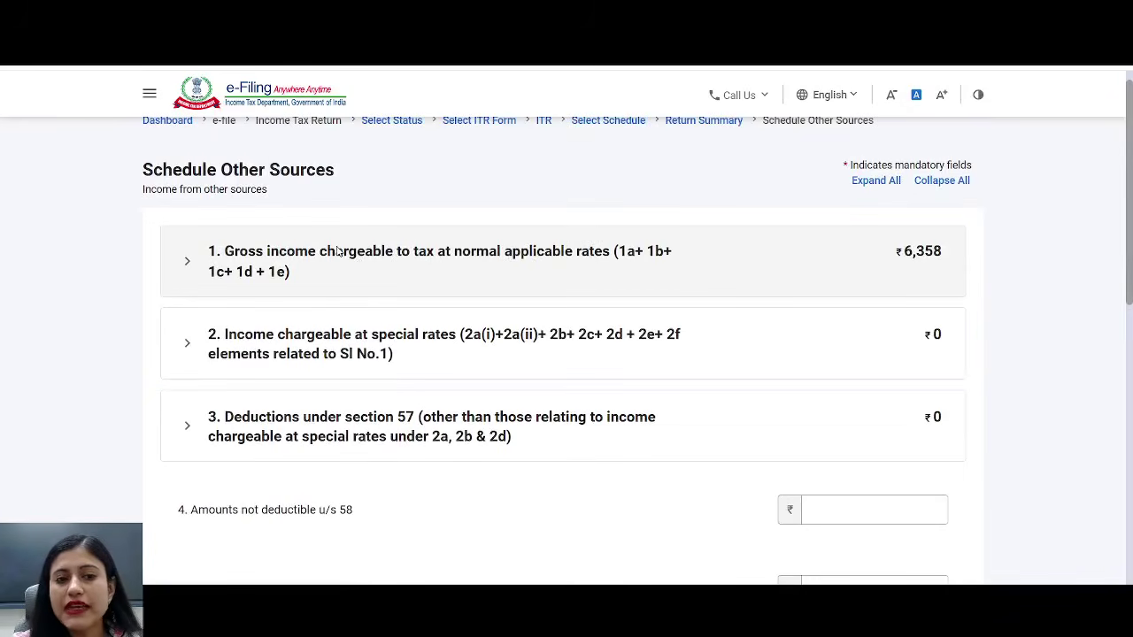
- Verify the ₹6,358 gross interest and item 9 total in Schedule Other Sources, then confirm
left_click_drag(337, 252, 588, 265)
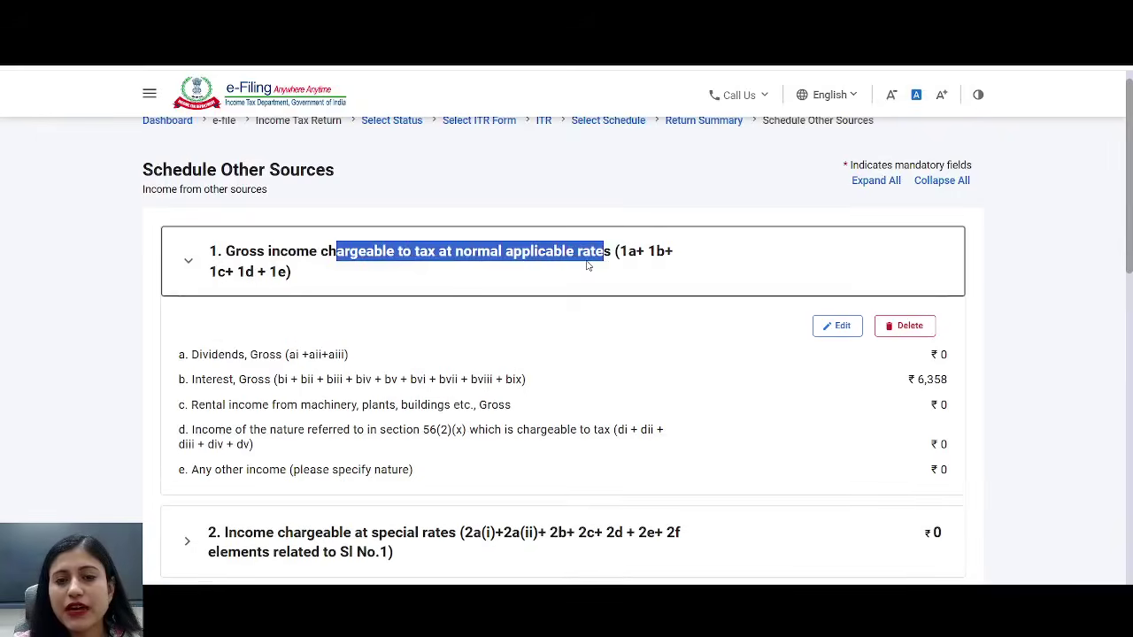
left_click_drag(967, 383, 888, 386)
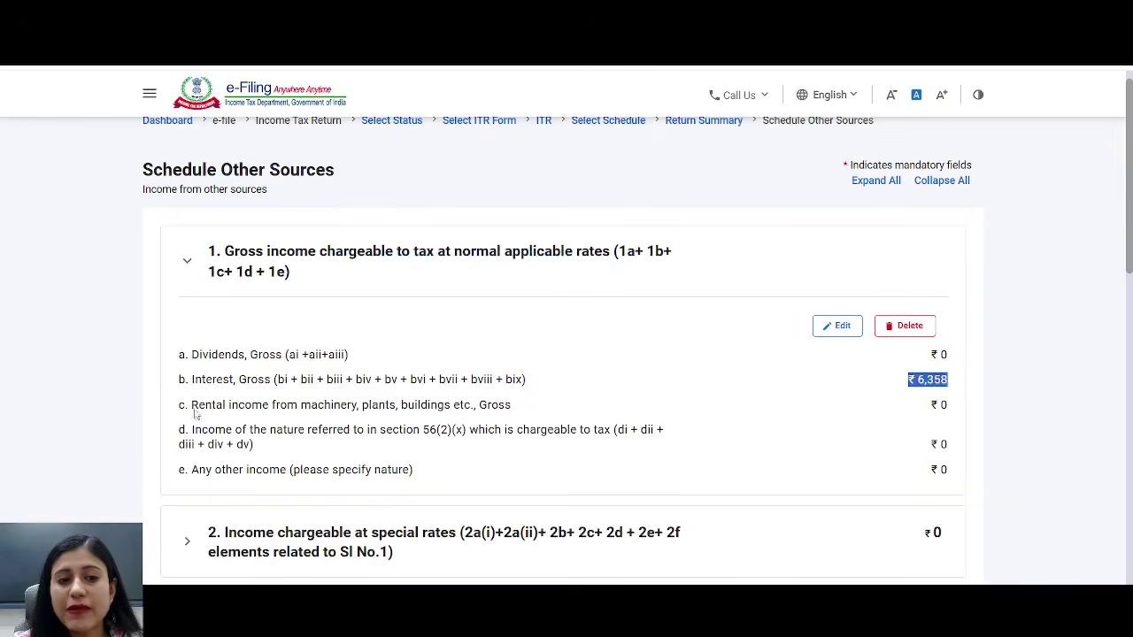
left_click_drag(179, 380, 286, 383)
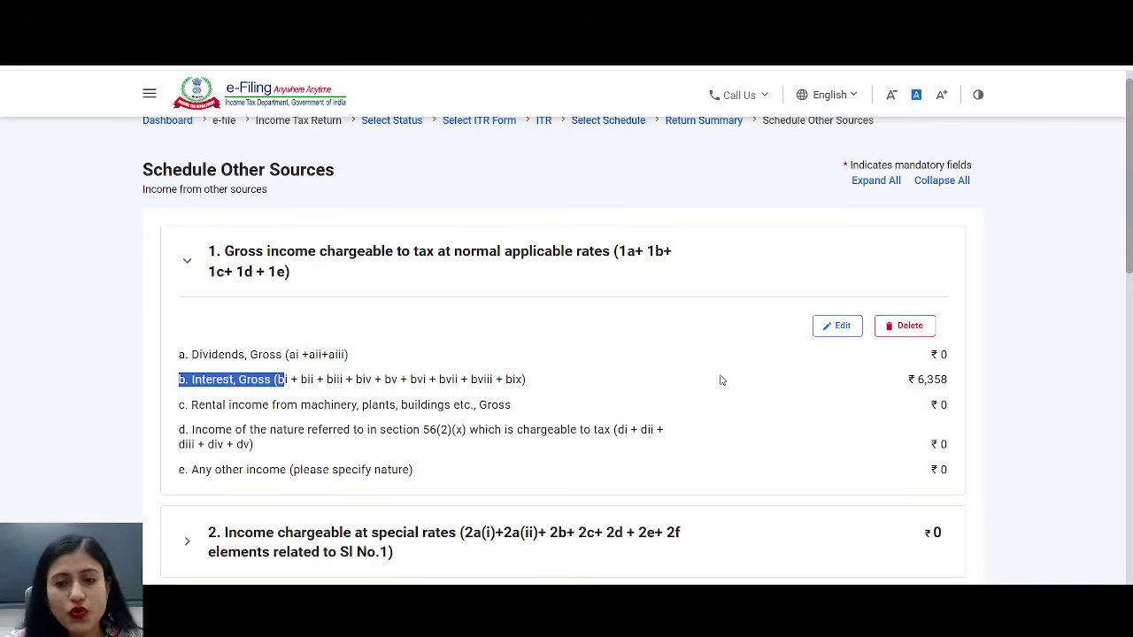
left_click_drag(914, 379, 966, 383)
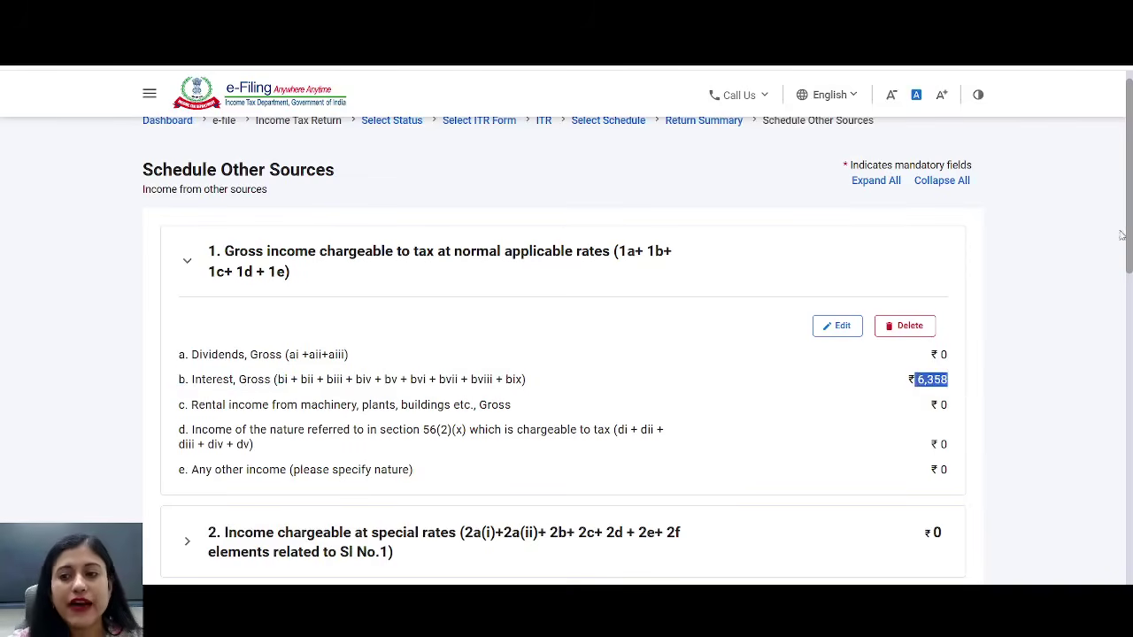
scroll(1073, 363, "down", 10)
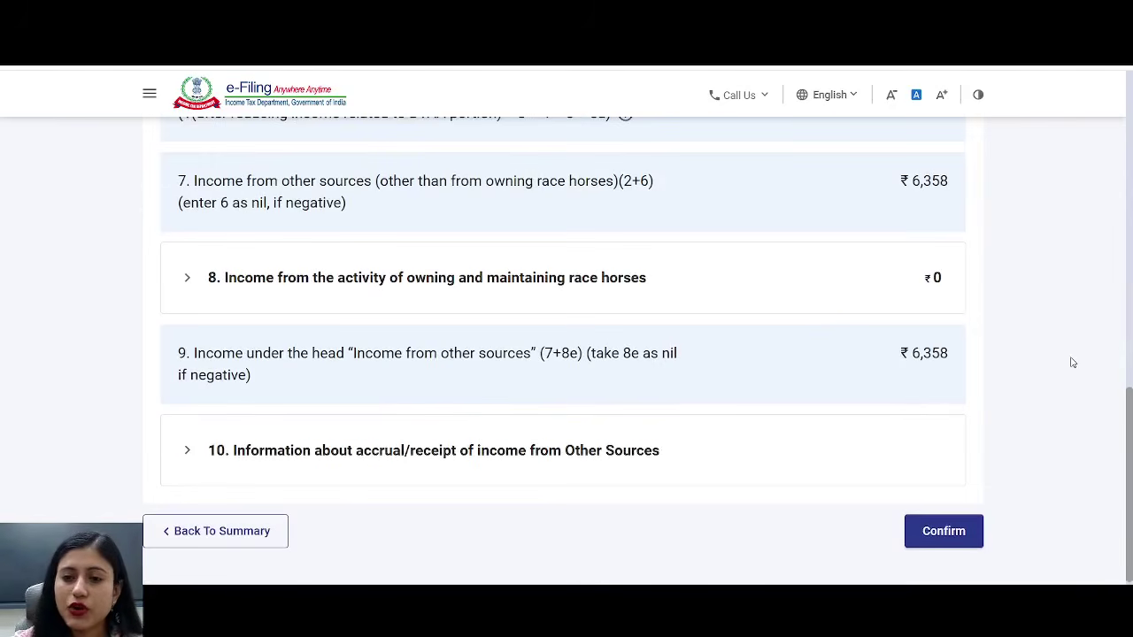
left_click_drag(897, 353, 964, 351)
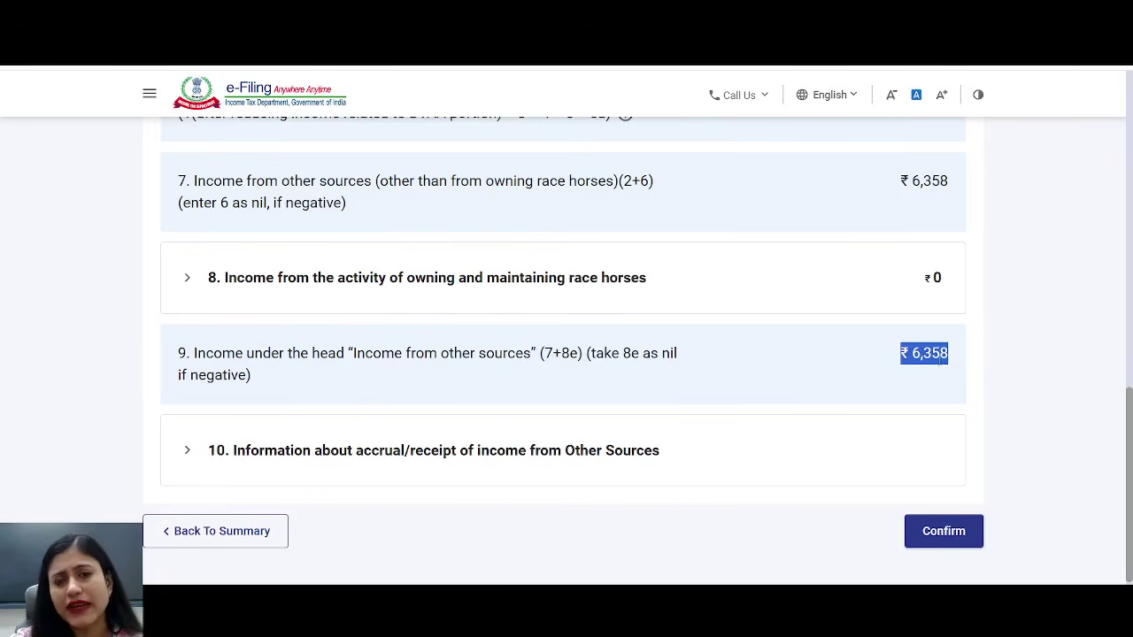
left_click(952, 538)
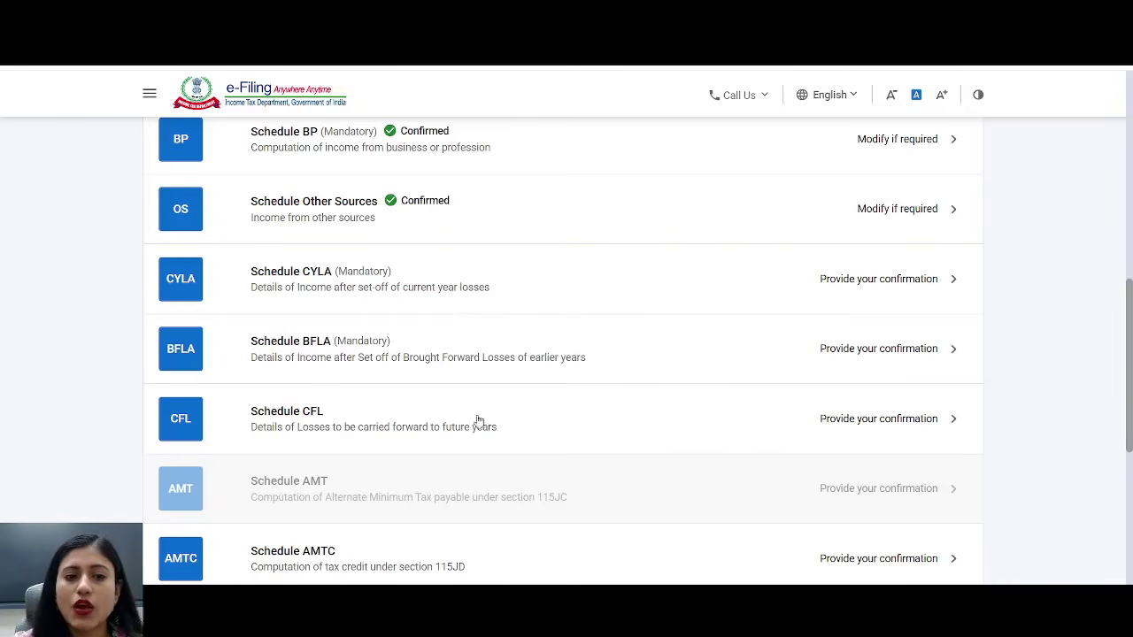
left_click(350, 277)
- Review the ₹6,358 other-sources income set off against the business loss in Schedule CYLA
scroll(750, 214, "down", 1)
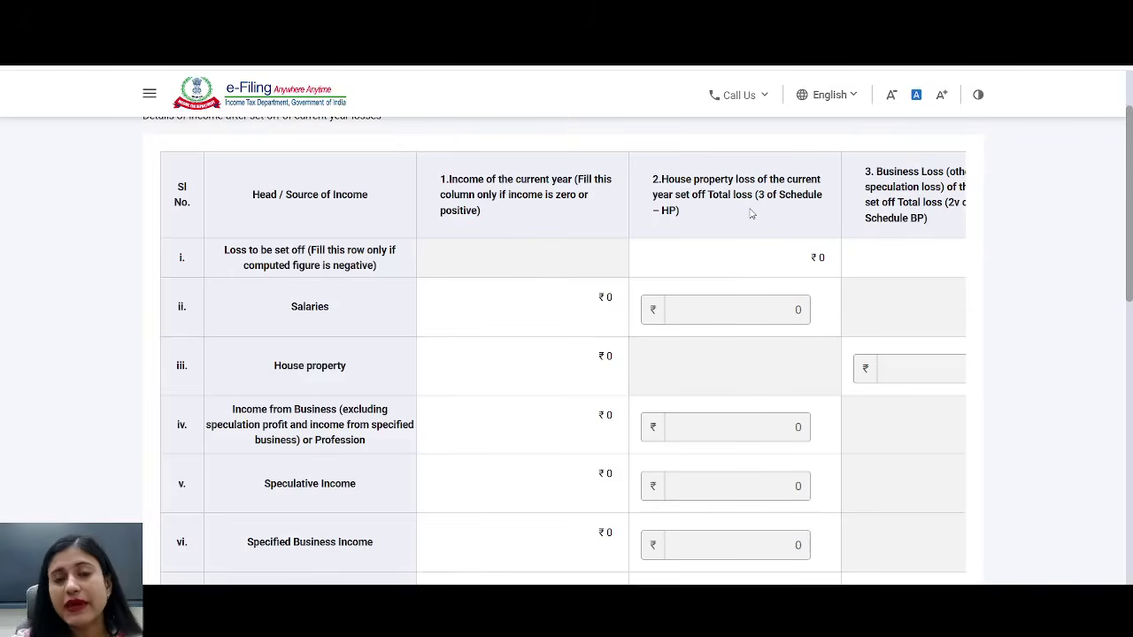
scroll(749, 213, "down", 10)
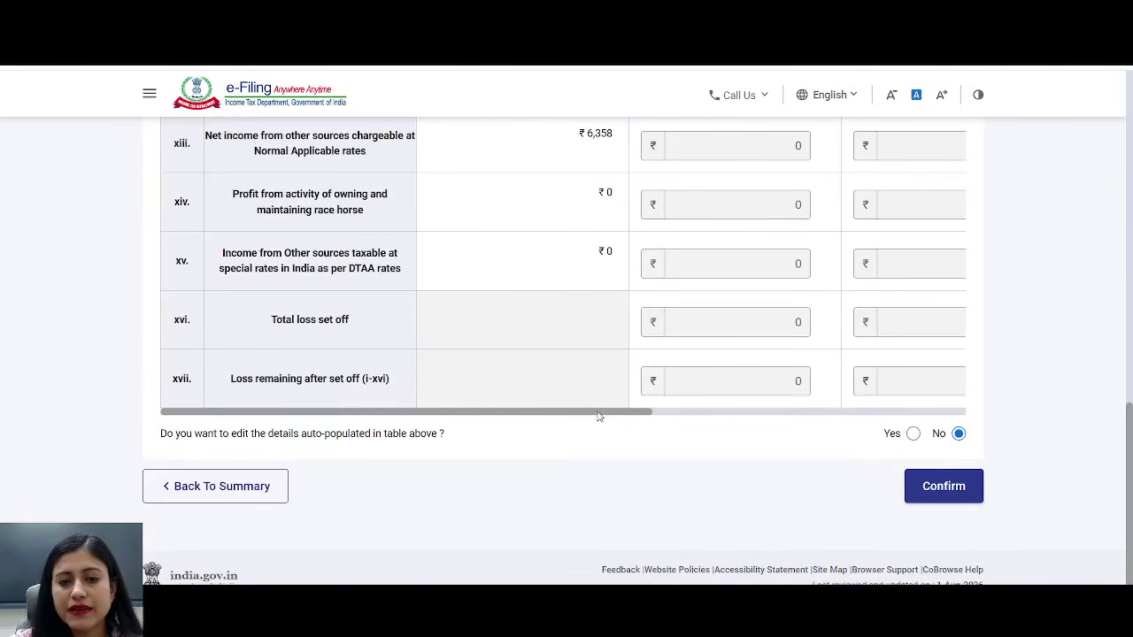
left_click_drag(599, 412, 743, 436)
left_click_drag(1128, 465, 1128, 169)
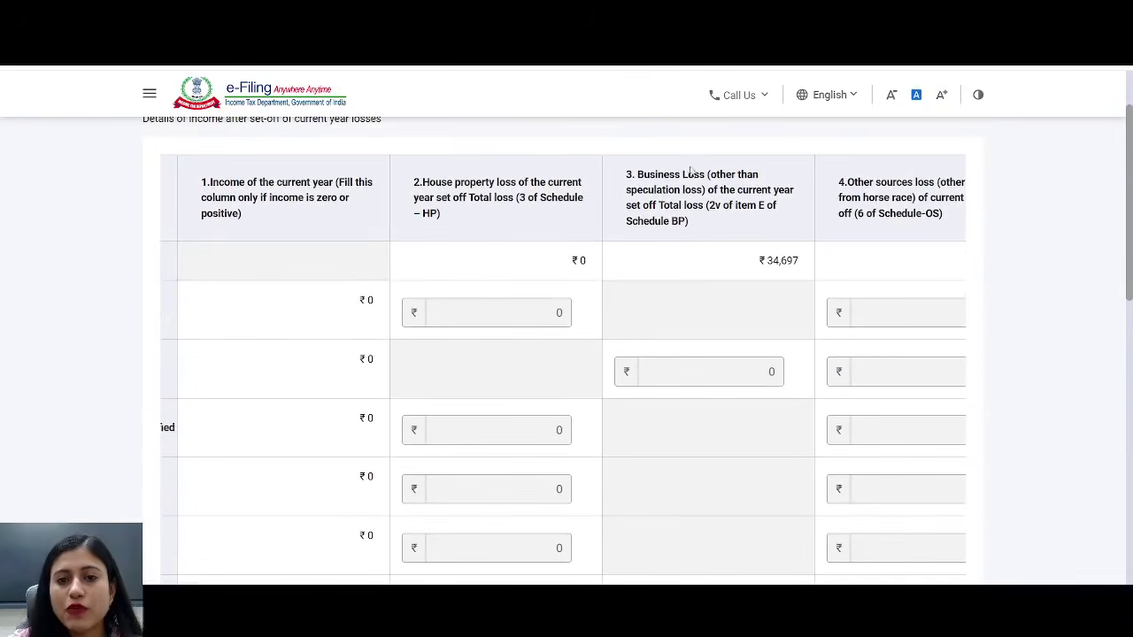
left_click_drag(670, 174, 800, 274)
scroll(800, 266, "down", 8)
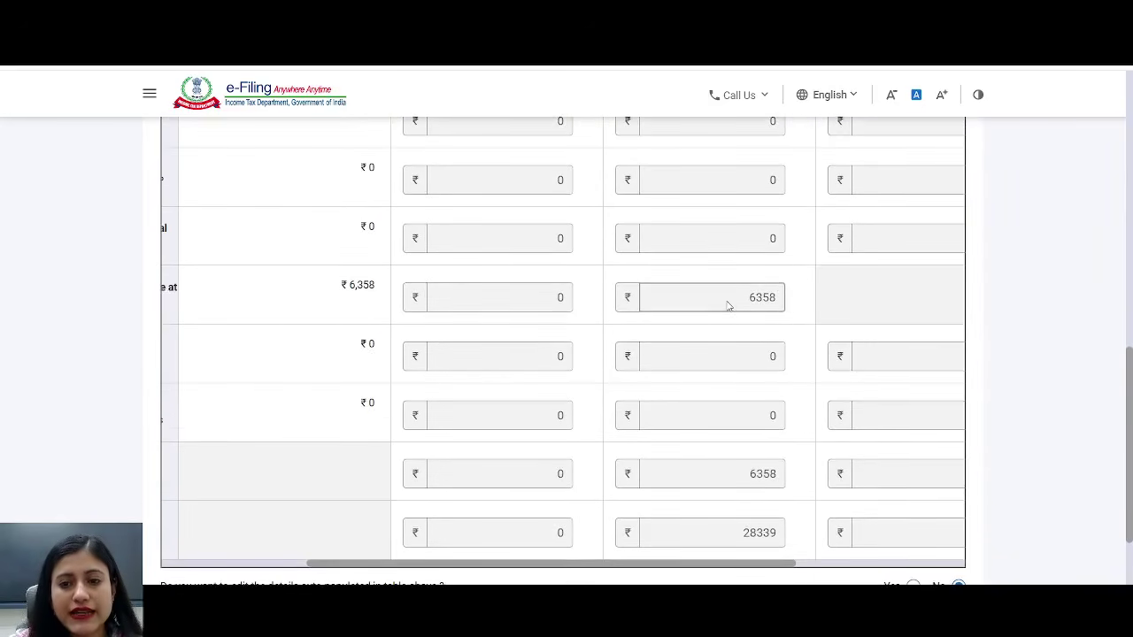
left_click_drag(729, 304, 791, 295)
left_click_drag(341, 285, 379, 286)
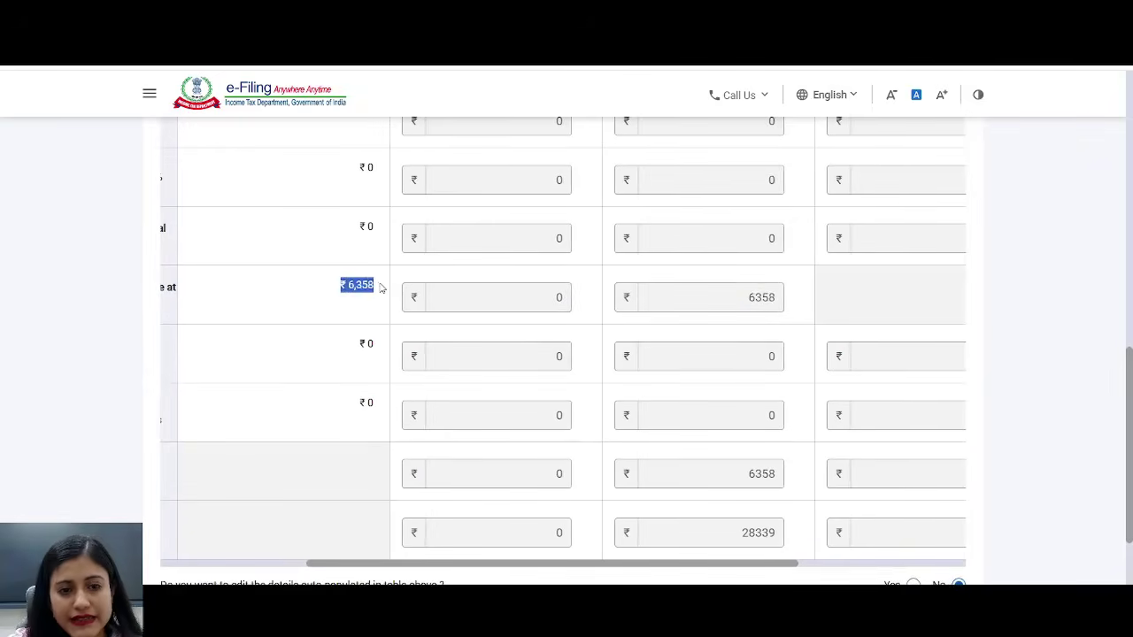
left_click_drag(757, 305, 789, 298)
- Check the 28339 loss remaining after set-off and confirm Schedule CYLA
scroll(788, 298, "down", 3)
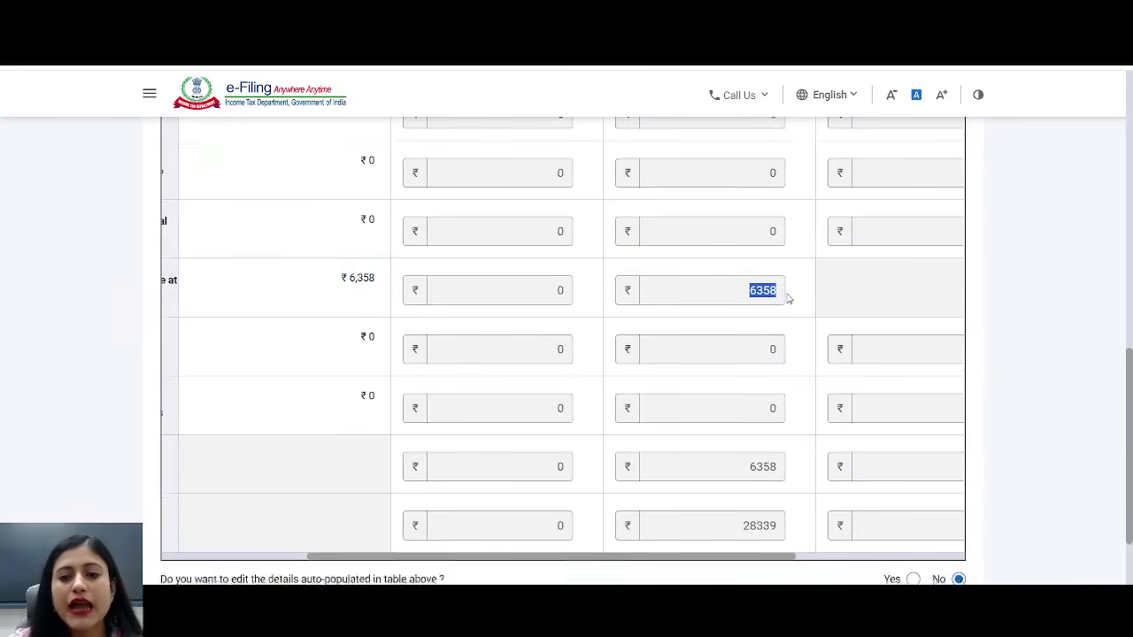
left_click(737, 358)
left_click_drag(736, 358, 787, 354)
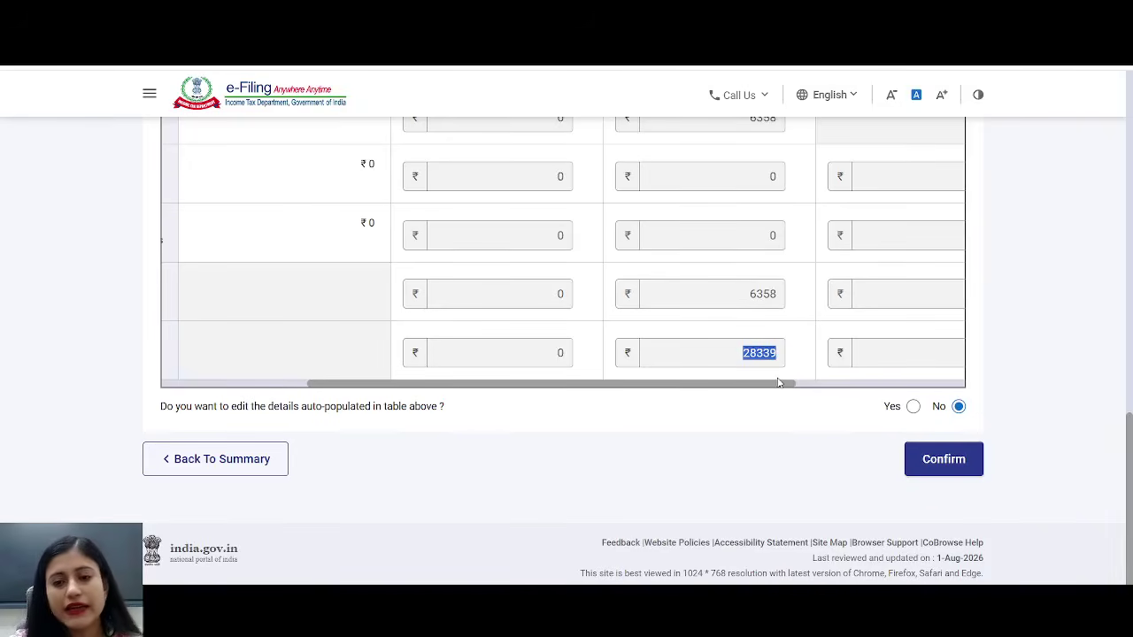
left_click(929, 470)
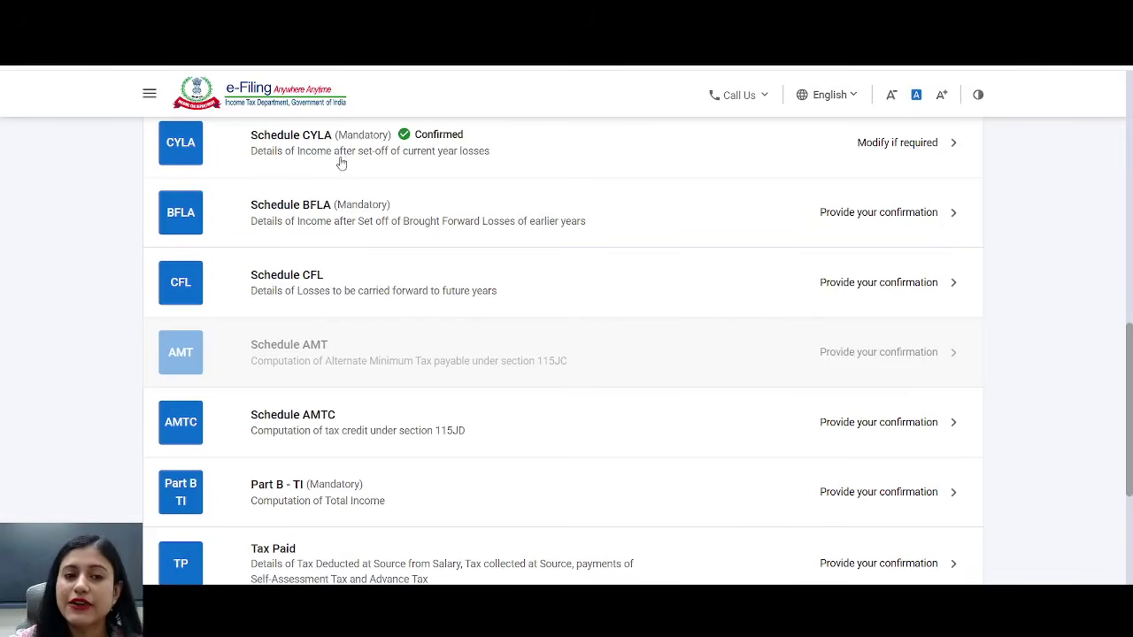
- Open Schedule BFLA, leave its auto-populated answer at No, and confirm it
left_click(338, 211)
scroll(518, 228, "up", 1)
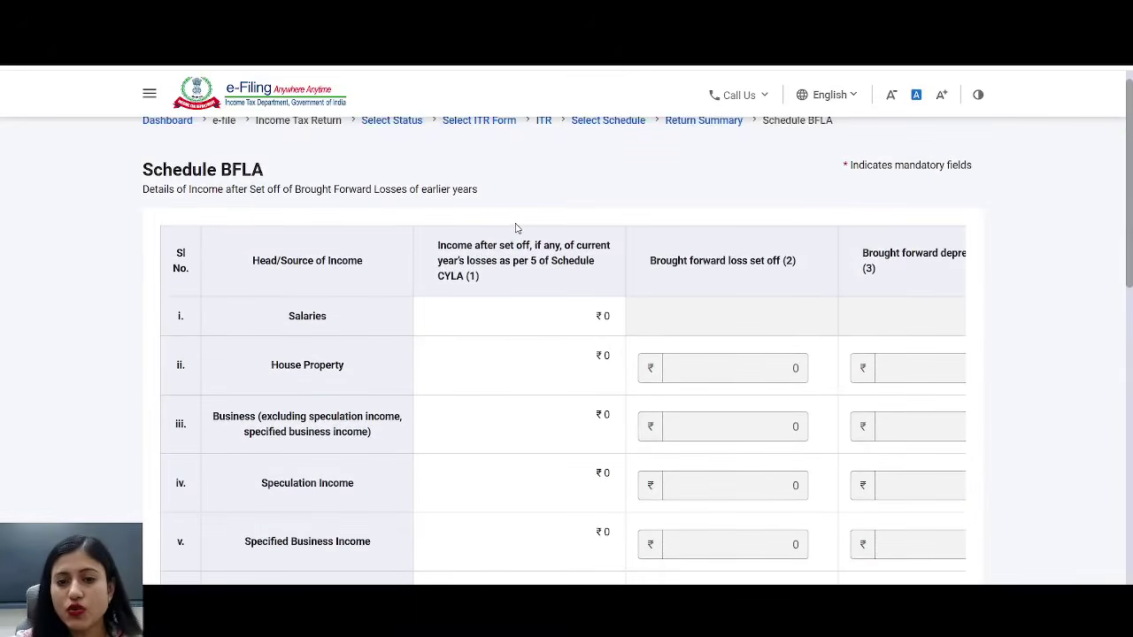
scroll(526, 233, "down", 2)
scroll(530, 233, "up", 2)
scroll(534, 233, "down", 8)
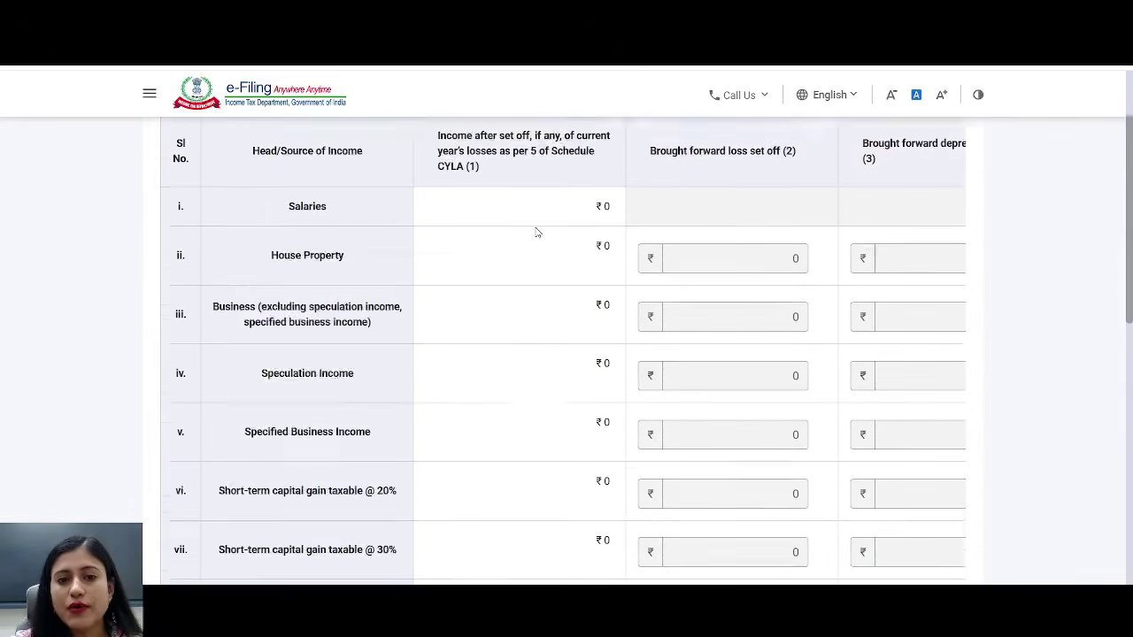
scroll(536, 230, "down", 1)
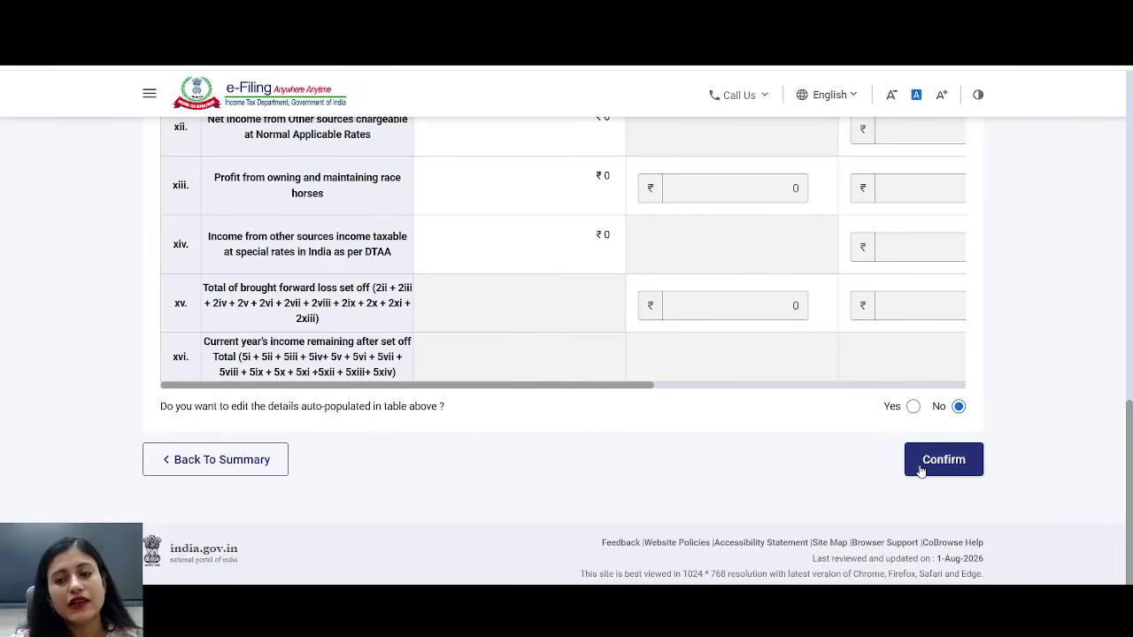
left_click(920, 471)
- Review the Schedule CFL table: 2026-27 current-year loss 28339 and ₹28,339 total carried forward
scroll(361, 310, "down", 8)
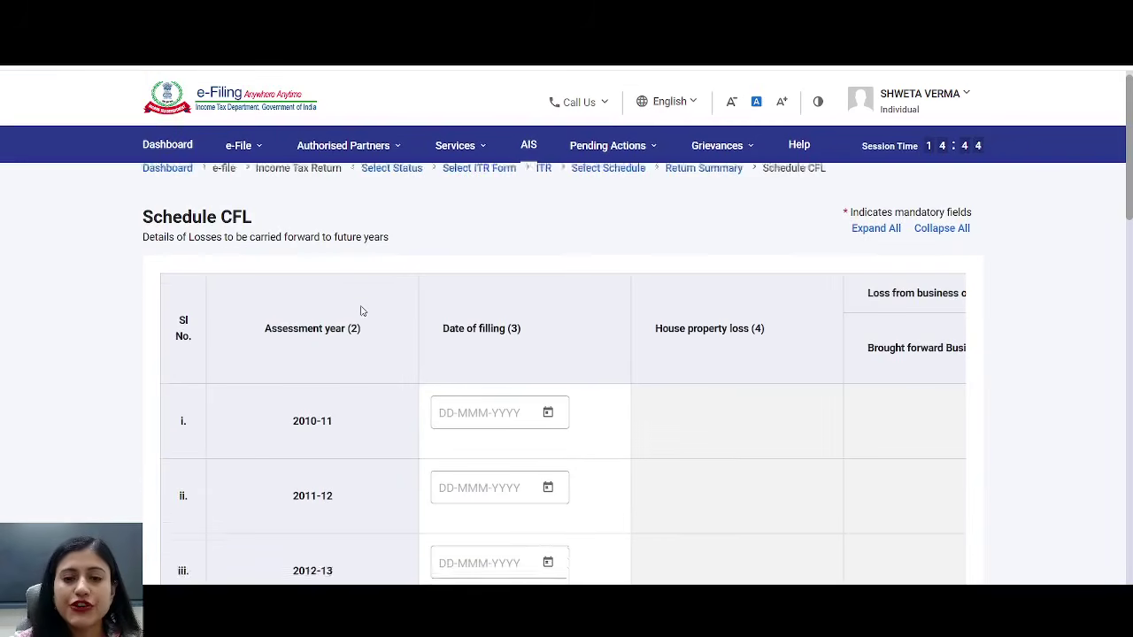
scroll(362, 311, "down", 5)
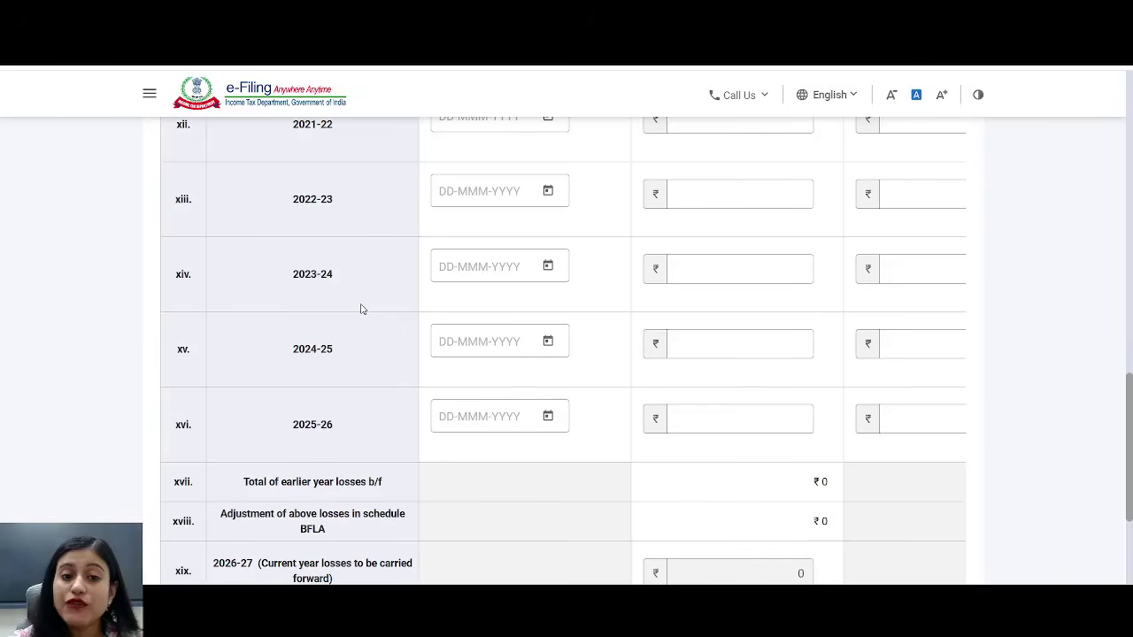
scroll(359, 317, "down", 1)
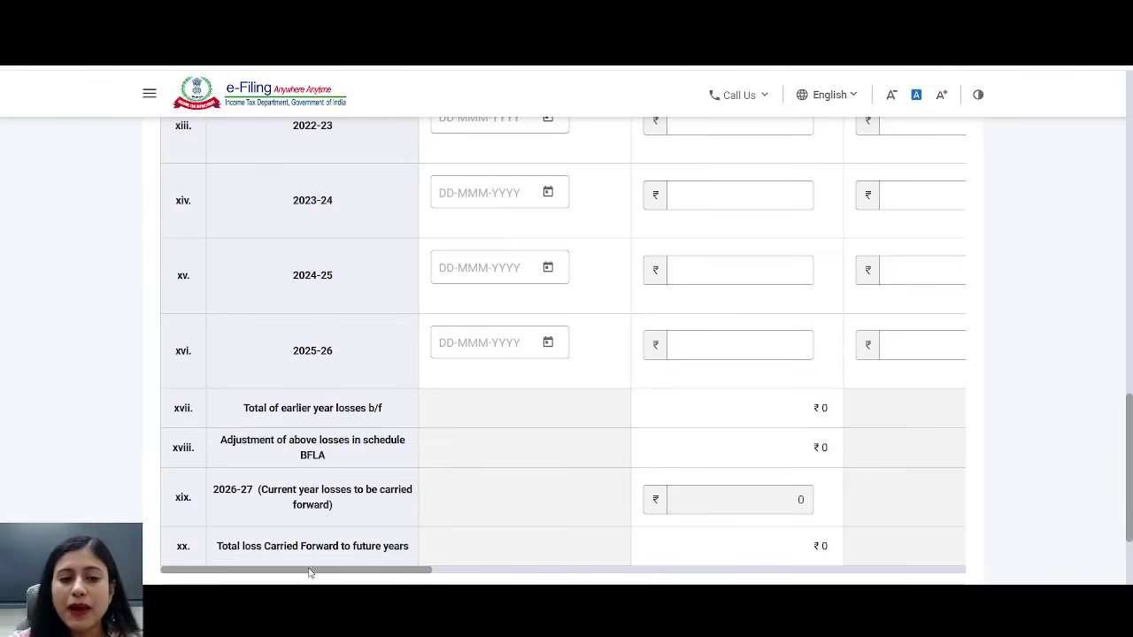
left_click_drag(214, 490, 699, 581)
left_click_drag(602, 504, 645, 508)
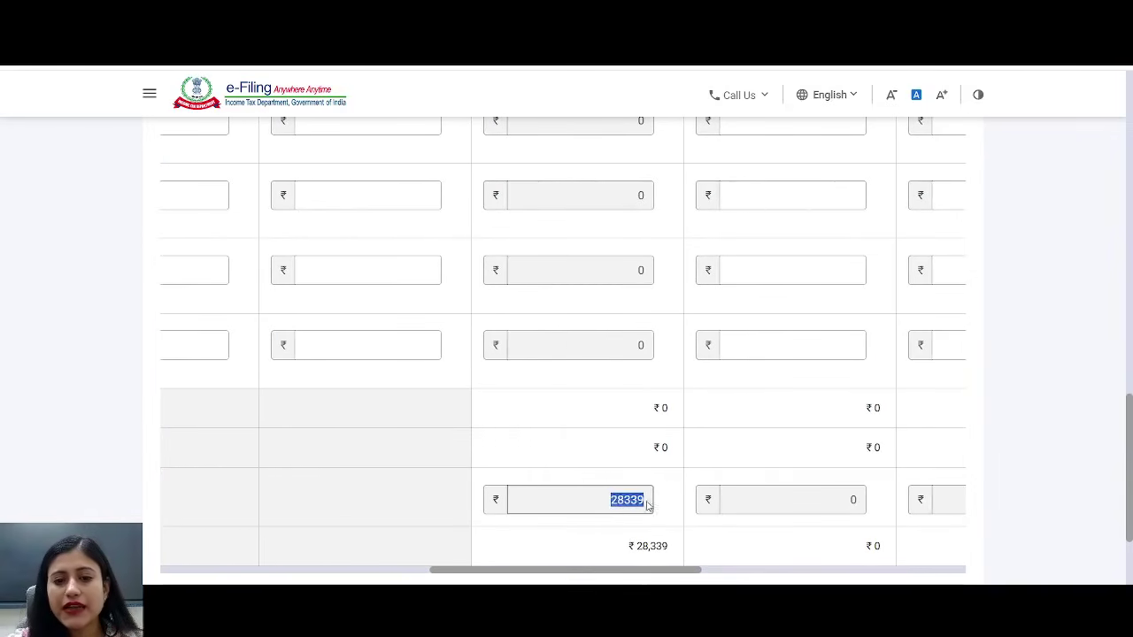
left_click_drag(622, 554, 416, 580)
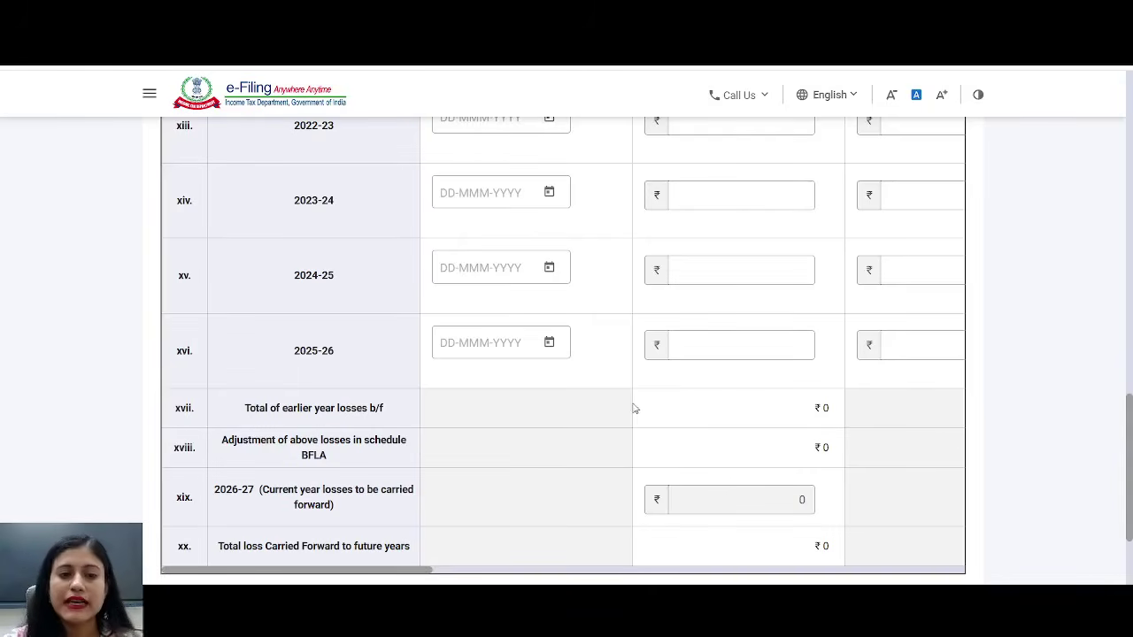
left_click_drag(283, 353, 361, 354)
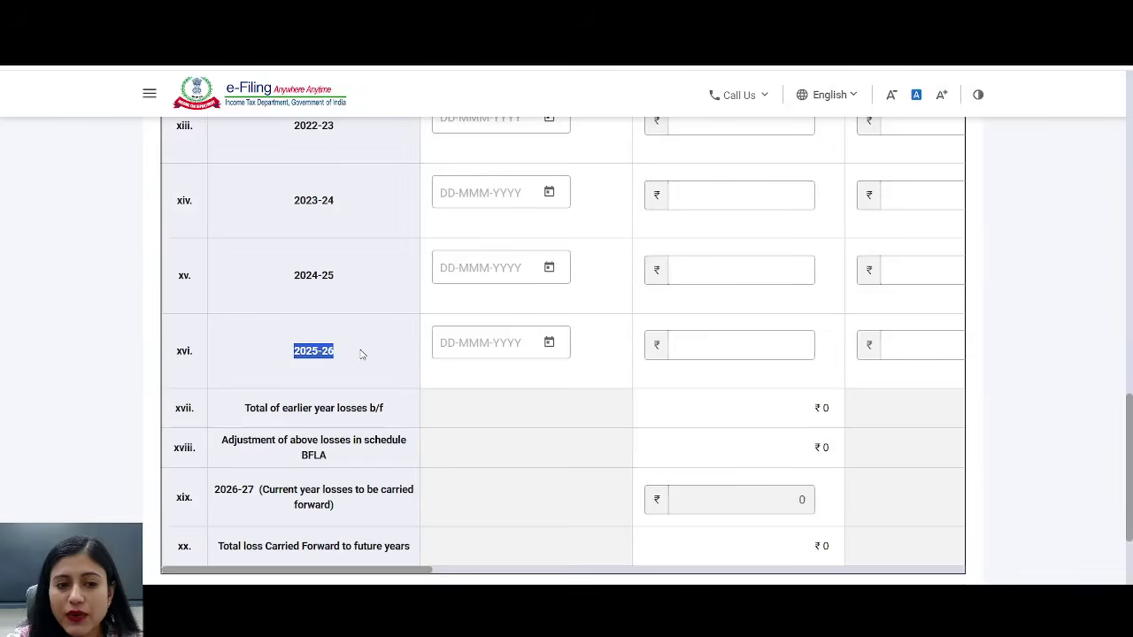
- Set the 2025-26 date of filing to 17-Aug-2025
left_click(515, 346)
left_click(549, 343)
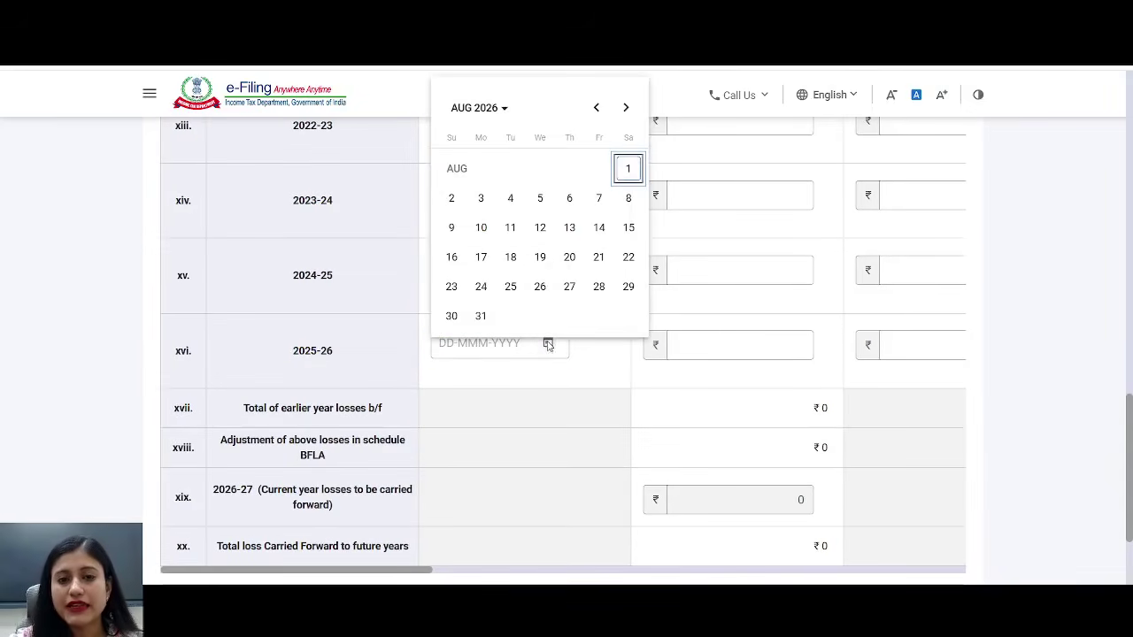
left_click(478, 107)
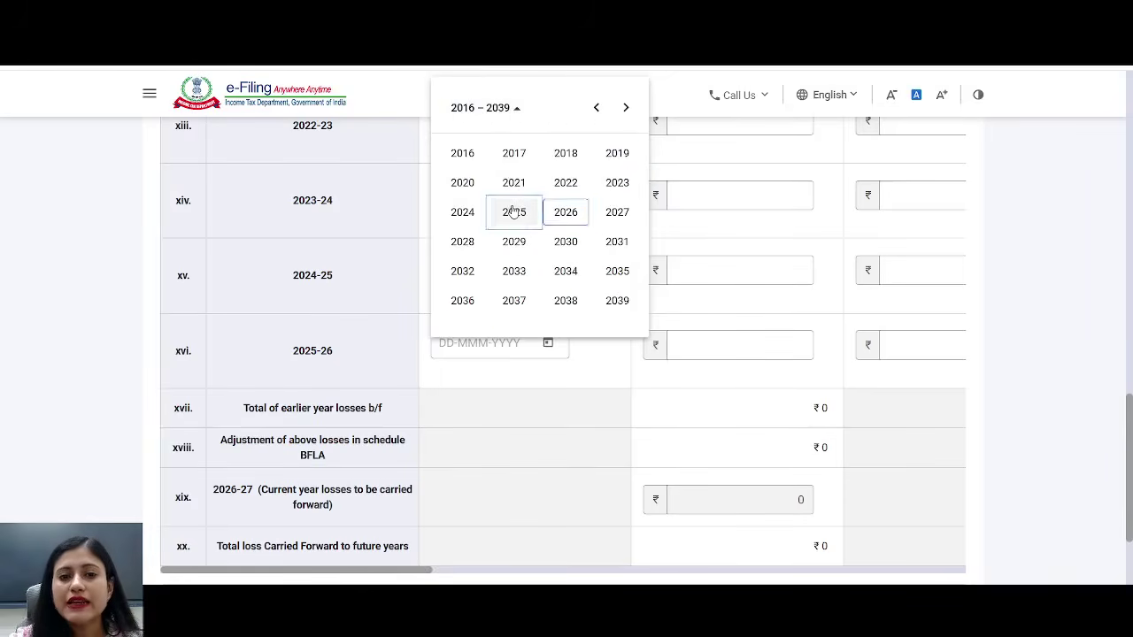
left_click(513, 213)
left_click(617, 213)
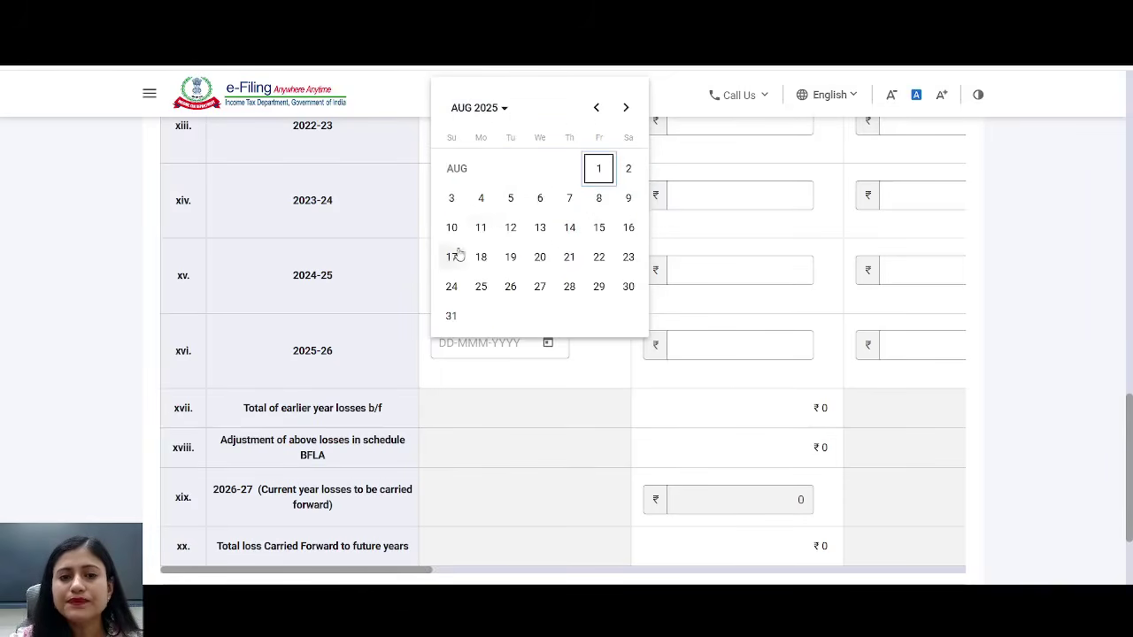
left_click(452, 256)
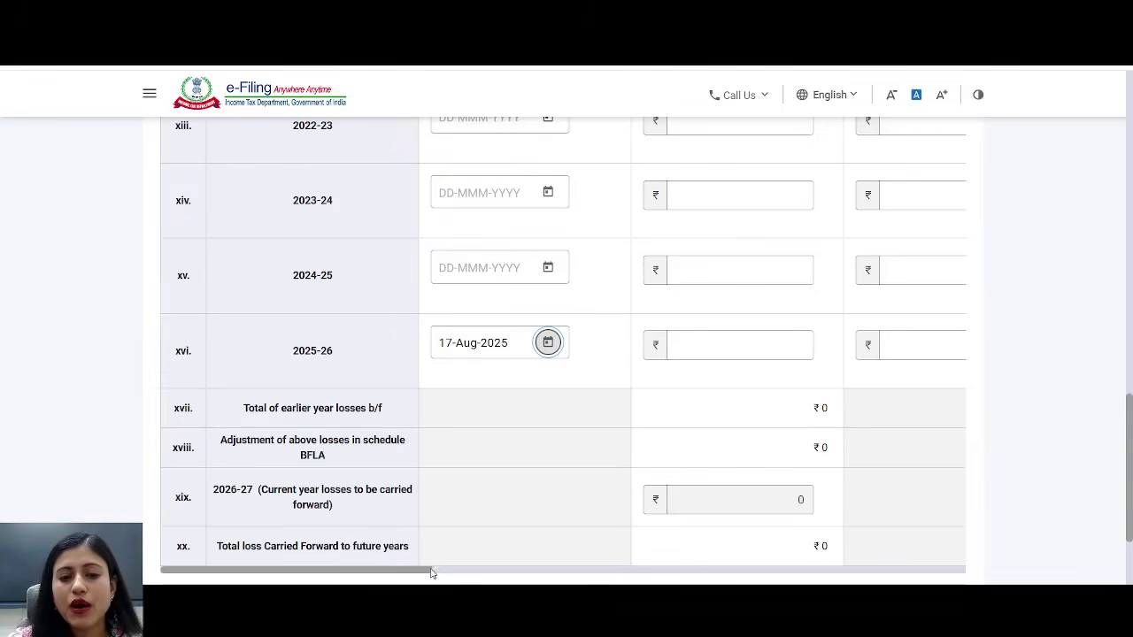
left_click_drag(430, 572, 558, 579)
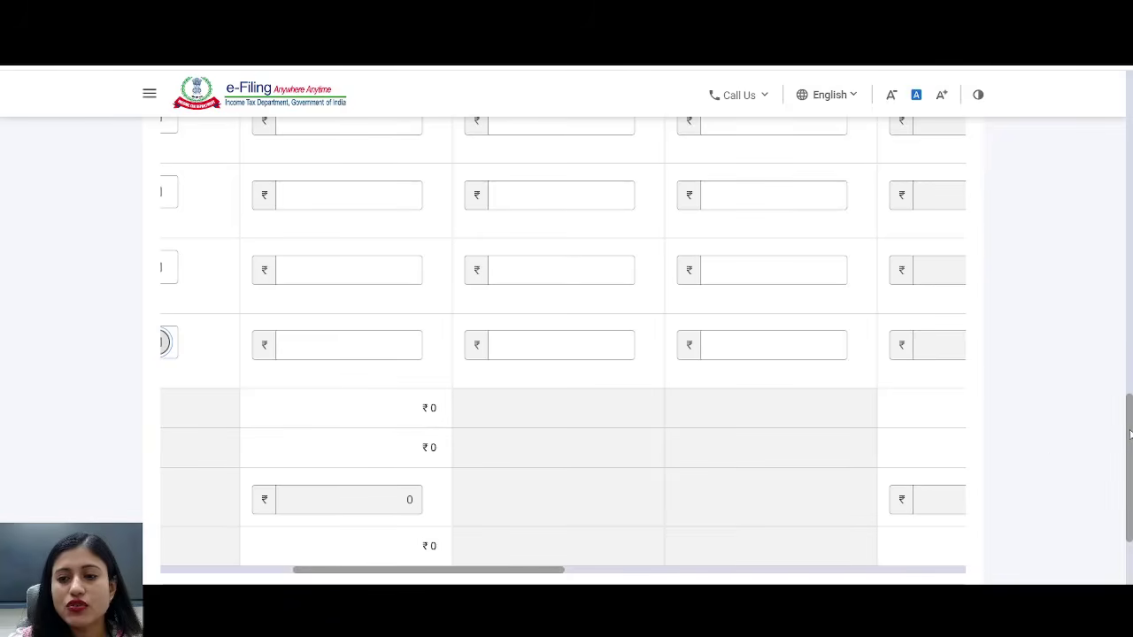
left_click_drag(1129, 423, 1108, 110)
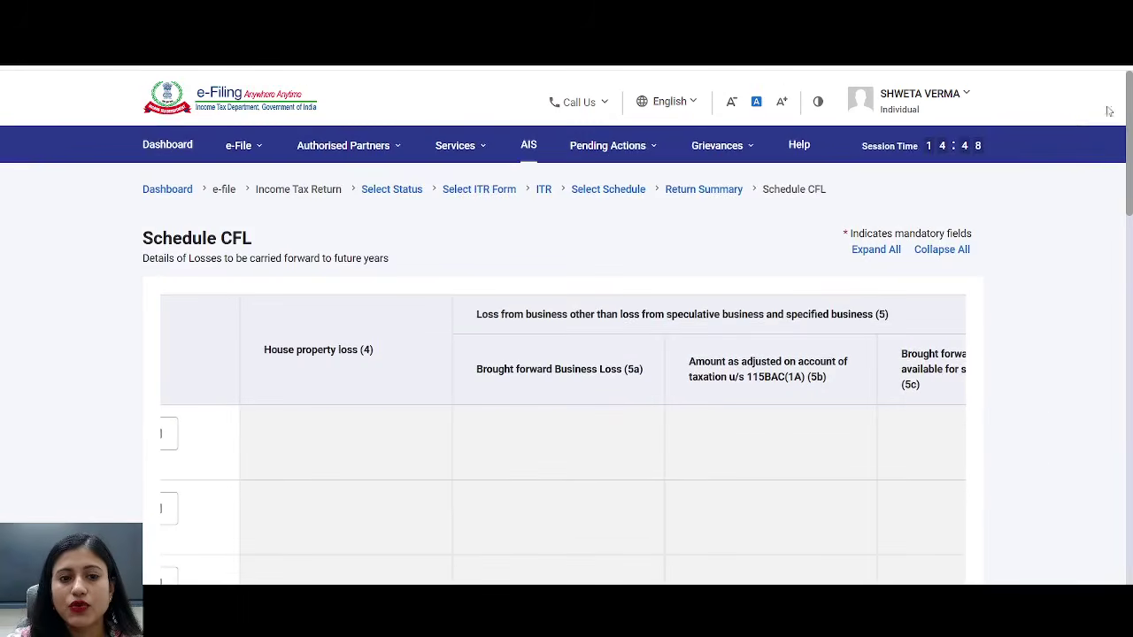
left_click_drag(278, 354, 411, 352)
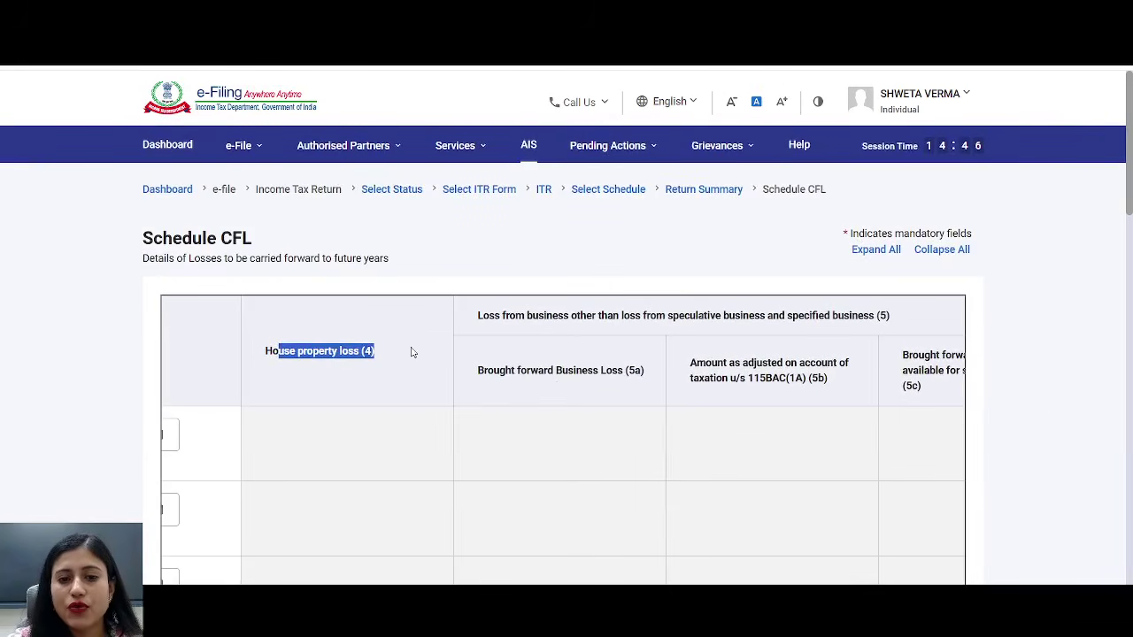
left_click_drag(502, 372, 636, 371)
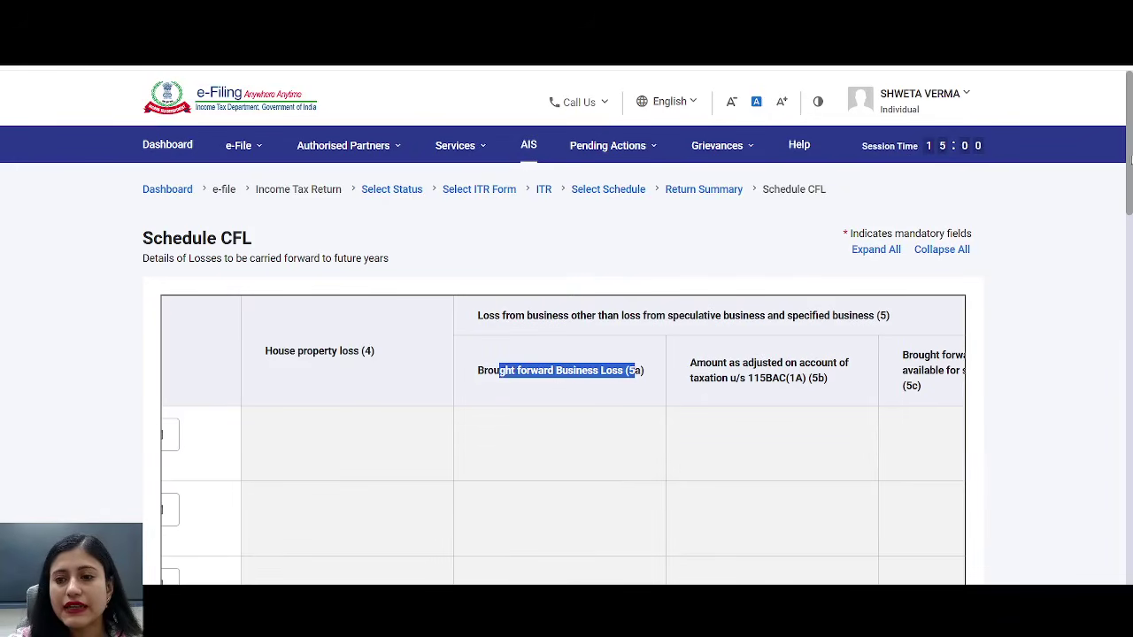
scroll(1116, 266, "down", 5)
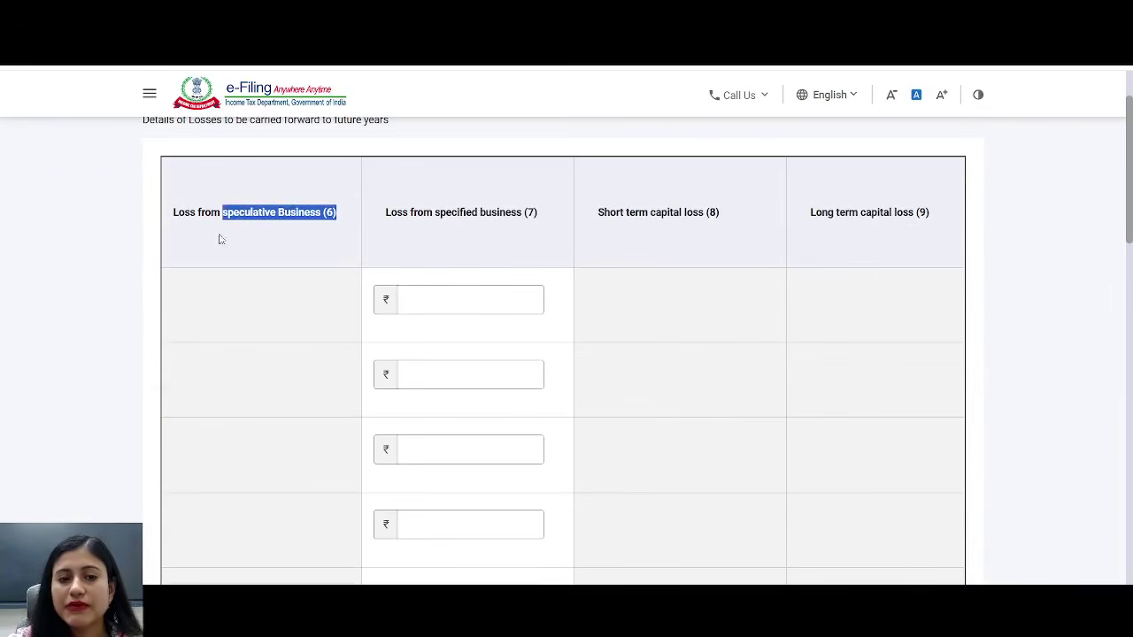
left_click(211, 210)
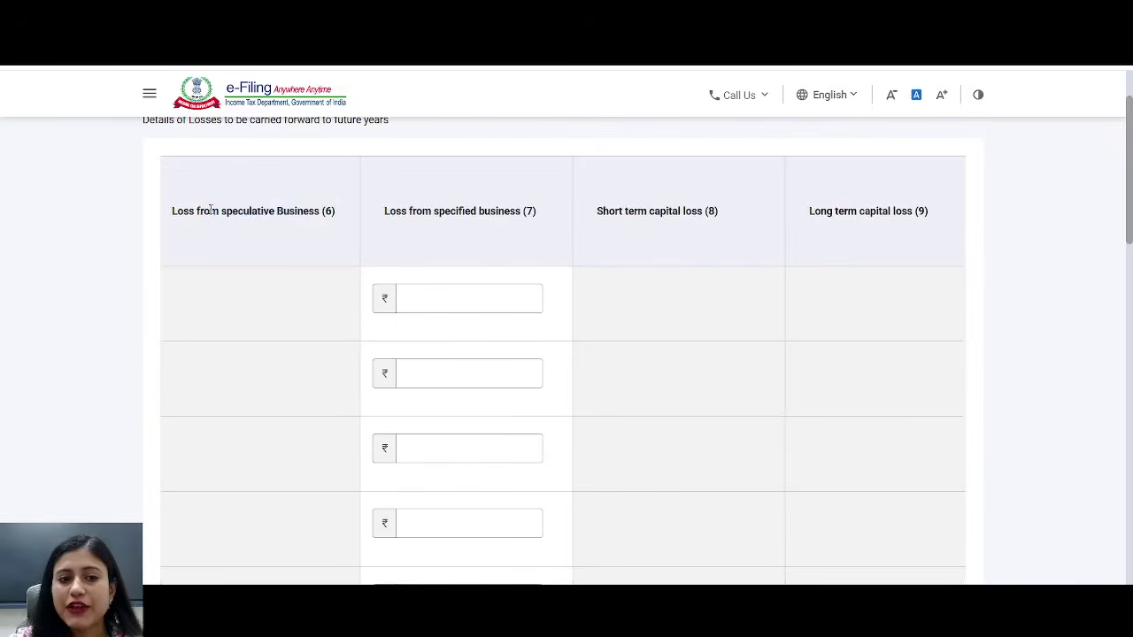
left_click_drag(210, 210, 354, 213)
left_click_drag(597, 216, 720, 217)
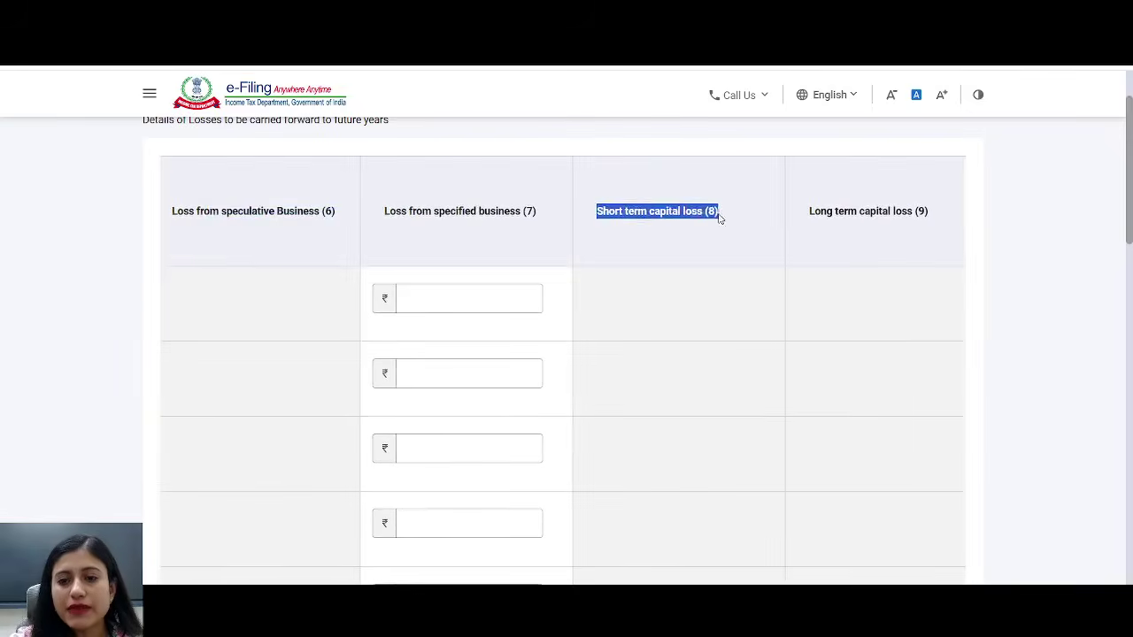
left_click_drag(806, 216, 946, 218)
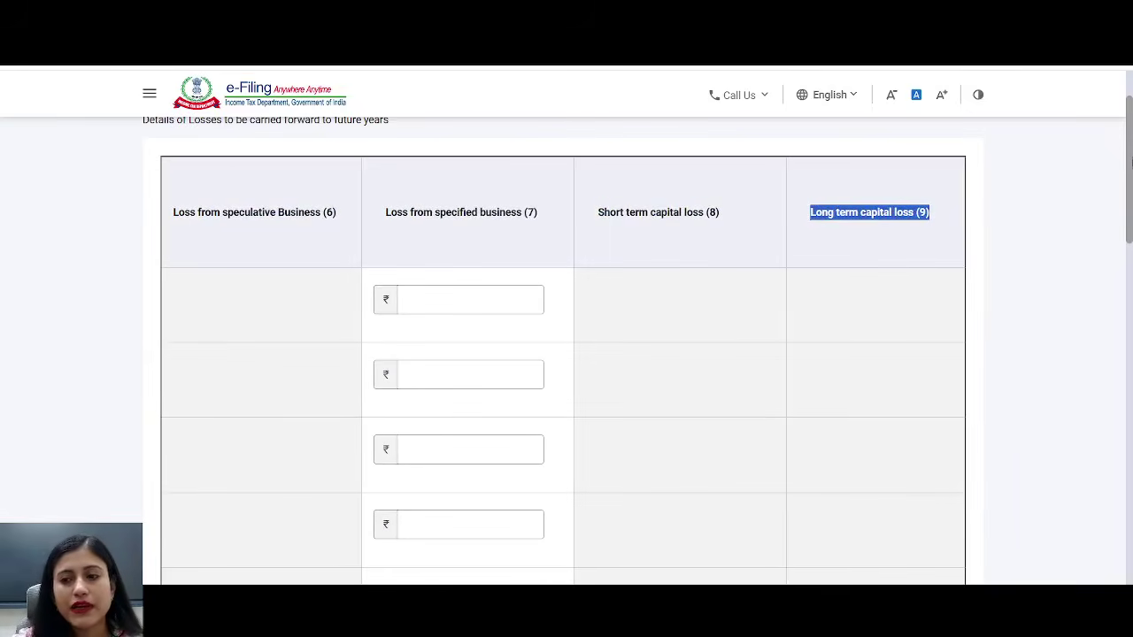
left_click_drag(1131, 159, 1065, 481)
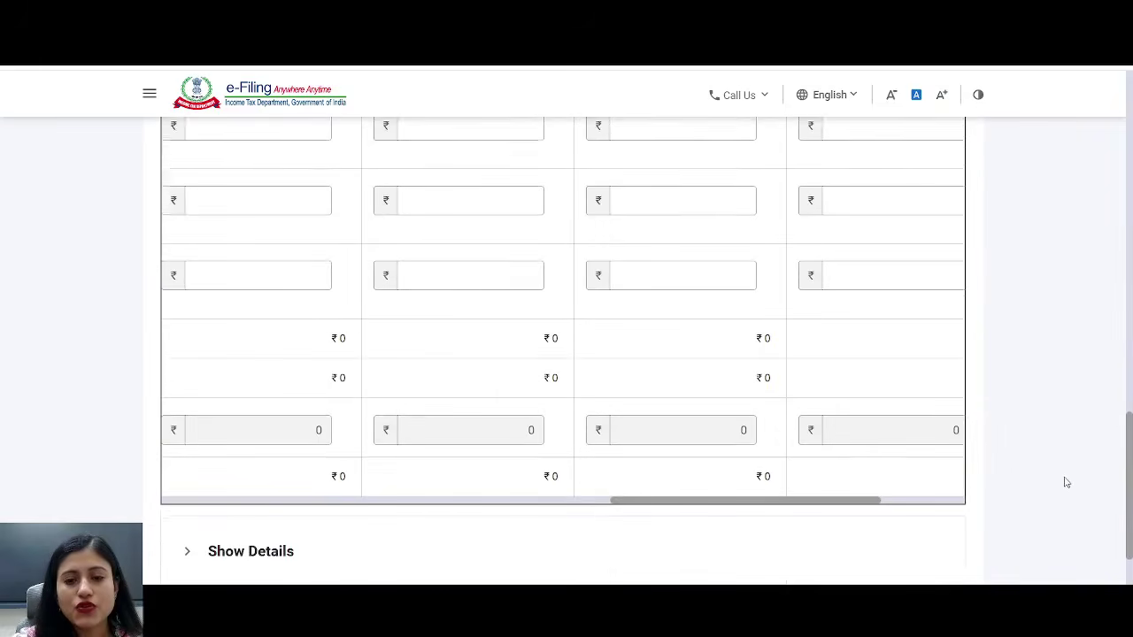
left_click_drag(744, 480, 235, 303)
left_click_drag(266, 259, 339, 253)
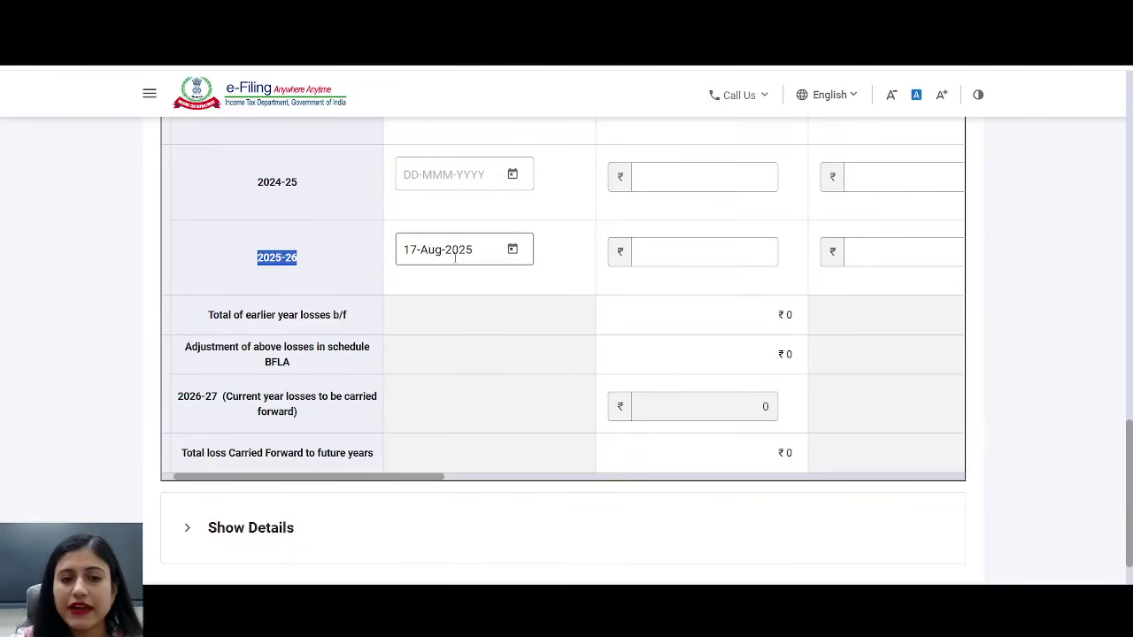
left_click(425, 476)
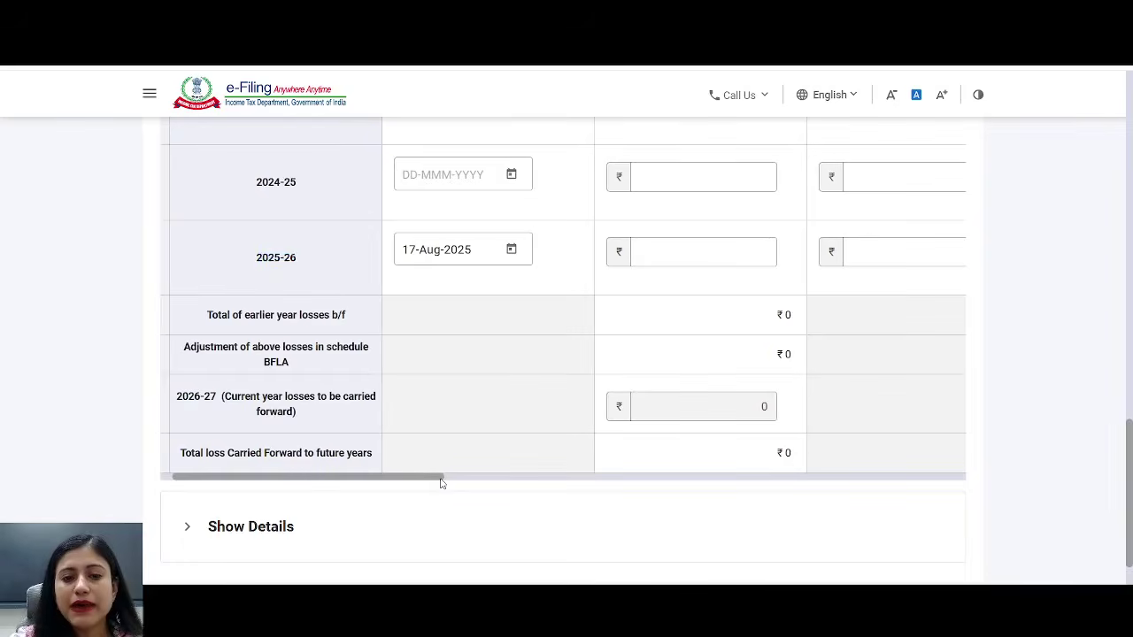
left_click_drag(442, 483, 598, 481)
left_click(481, 253)
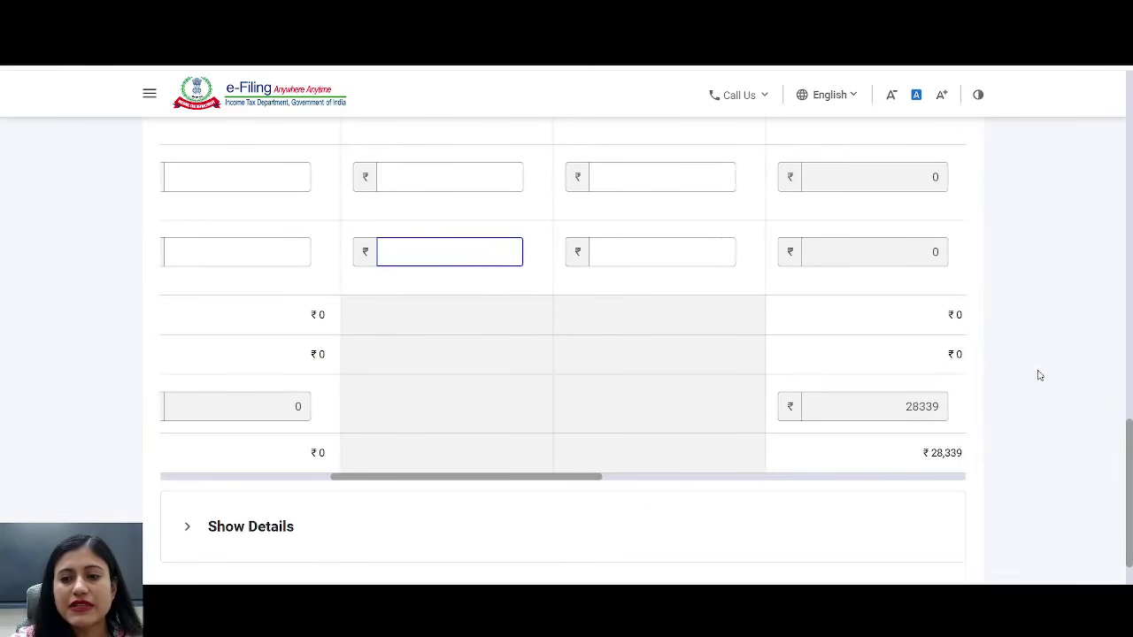
mouse_move(1131, 458)
left_mouse_down()
mouse_move(1065, 182)
mouse_move(1077, 132)
mouse_move(1131, 208)
mouse_move(1130, 506)
mouse_move(1131, 454)
left_mouse_up()
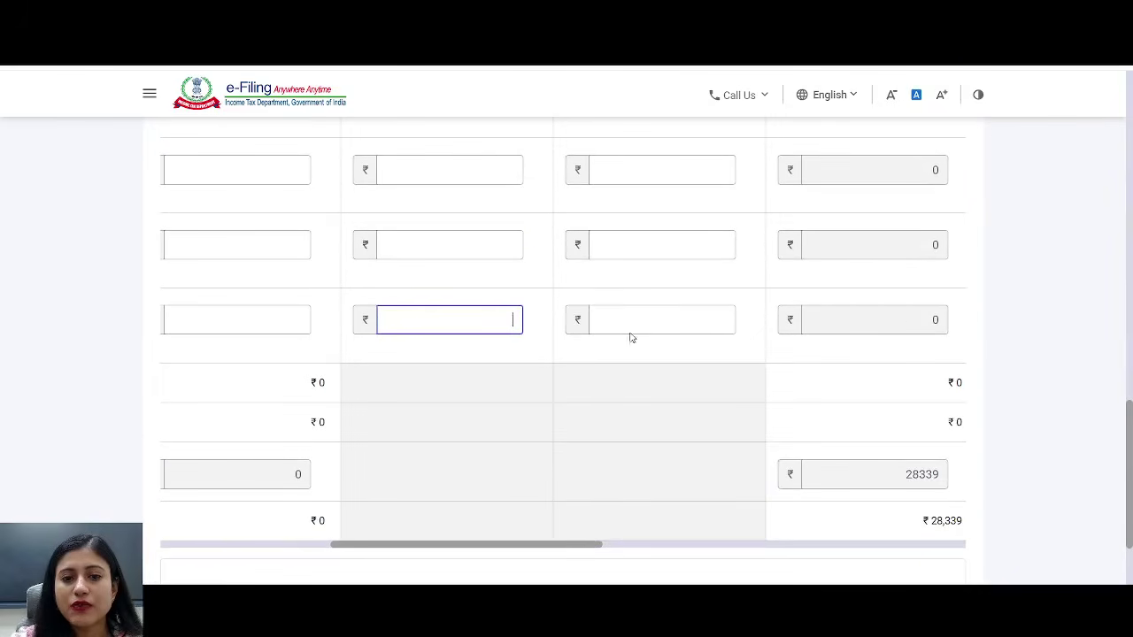
type("00000")
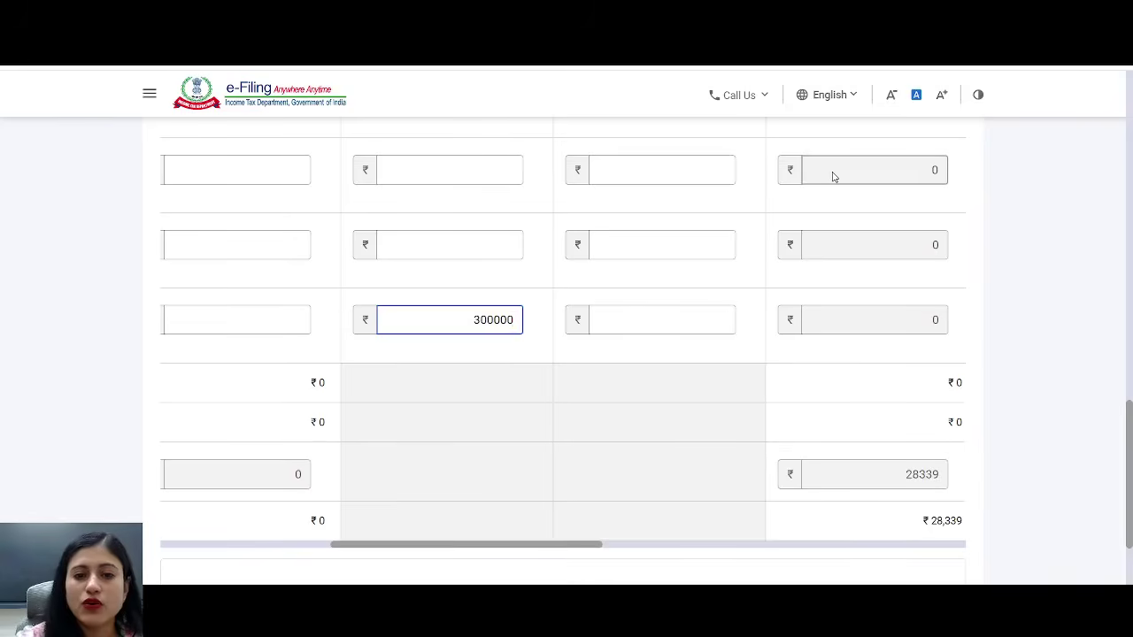
left_click(537, 271)
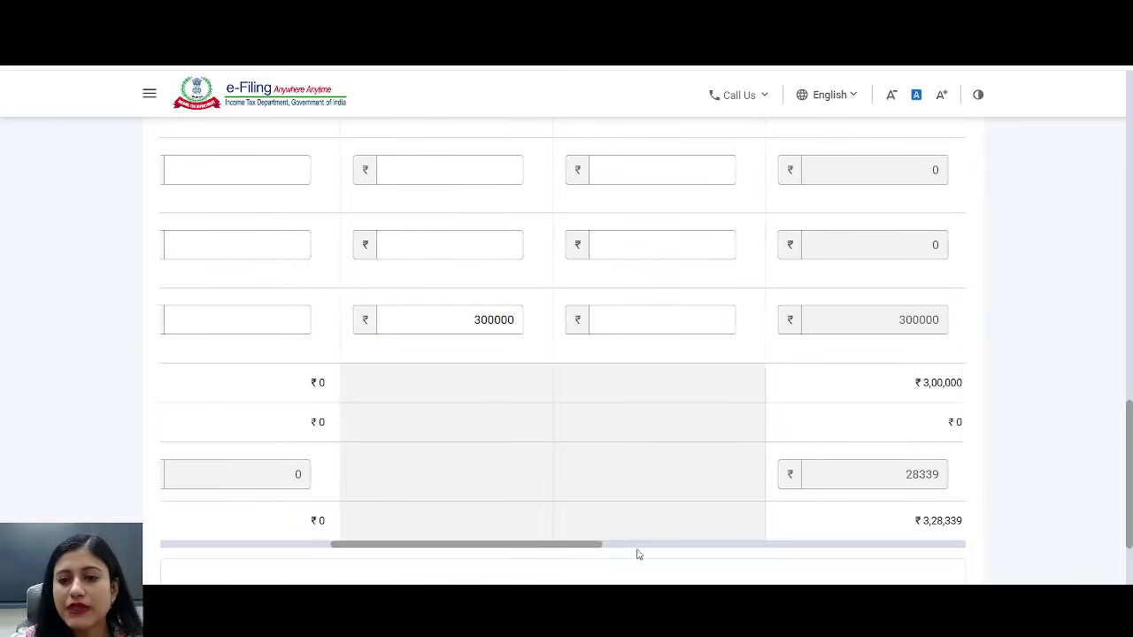
key("ctrl+a")
left_click_drag(594, 551, 663, 446)
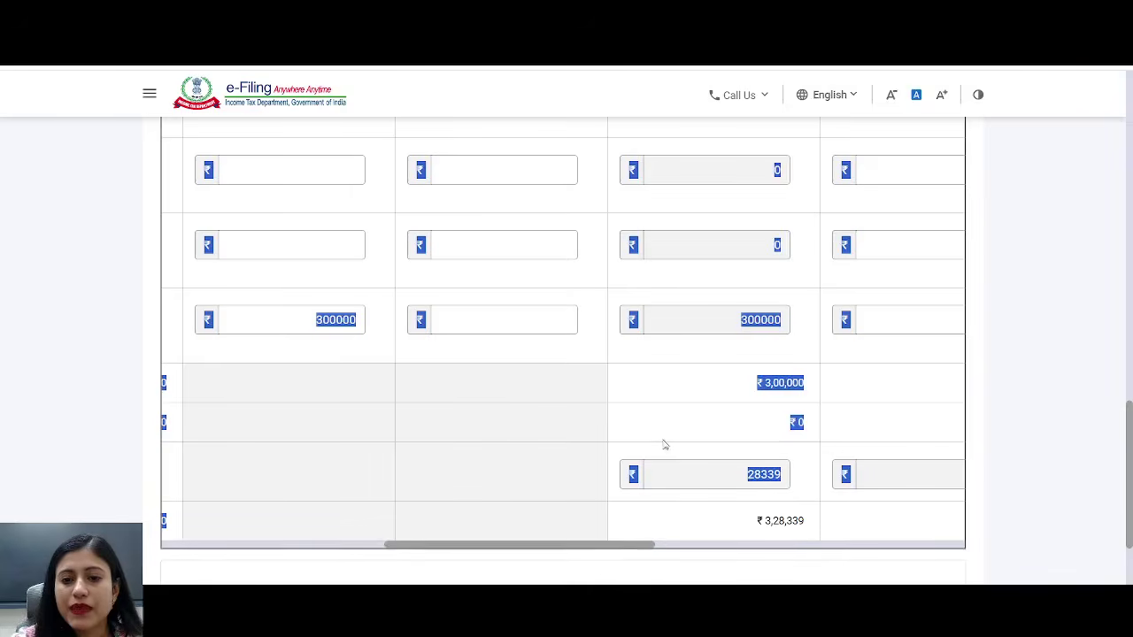
left_click(649, 411)
double_click(733, 321)
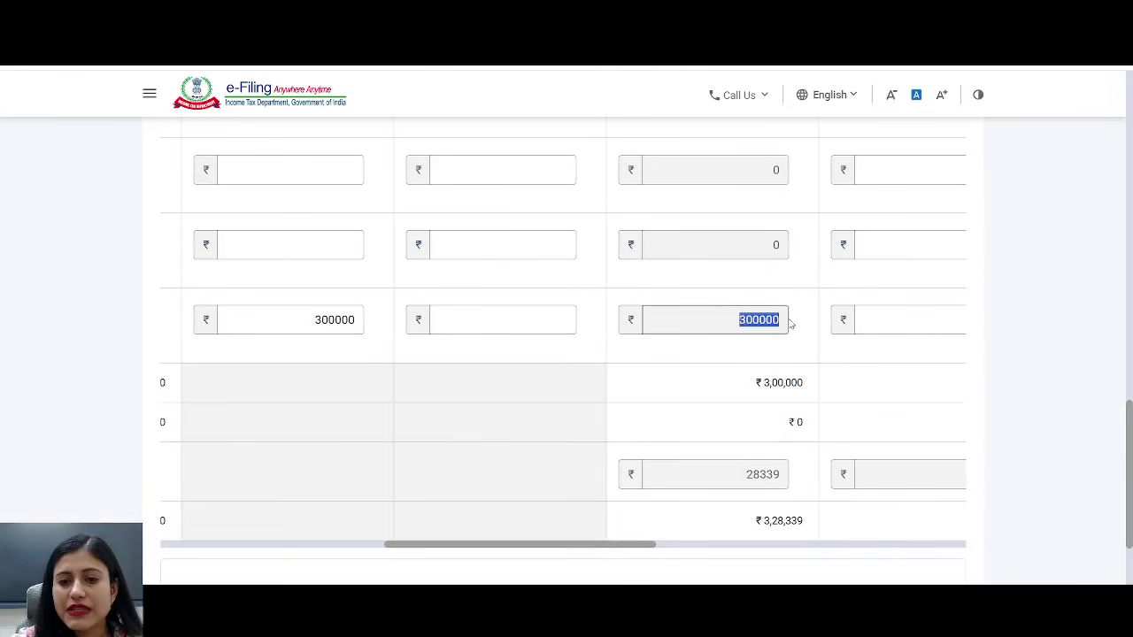
triple_click(750, 383)
left_click_drag(734, 474, 812, 475)
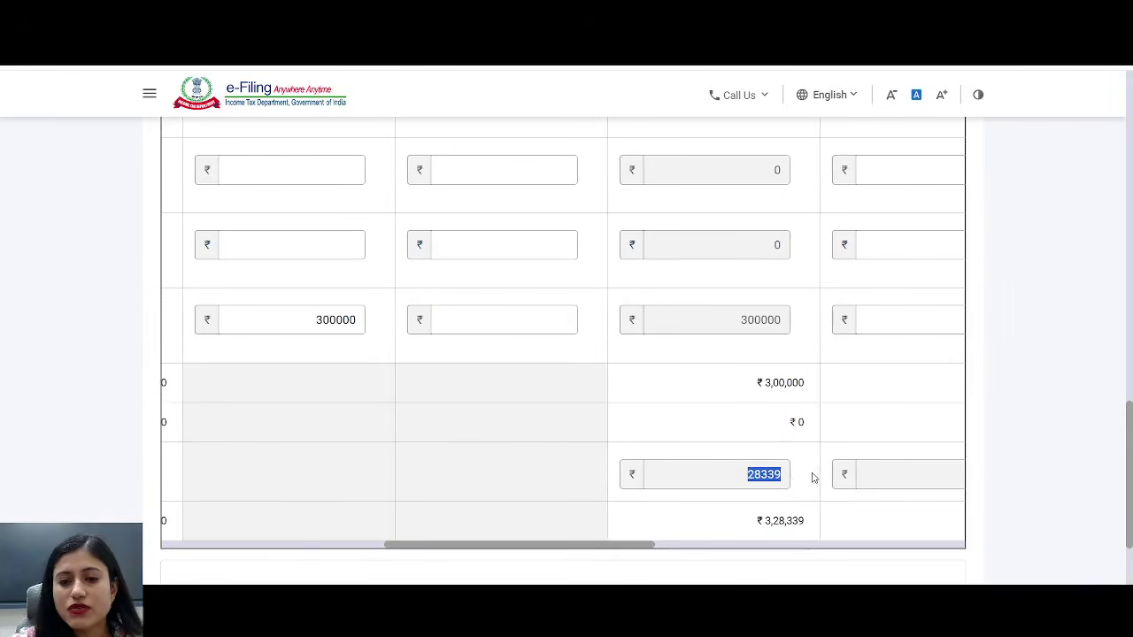
left_click_drag(725, 527, 835, 524)
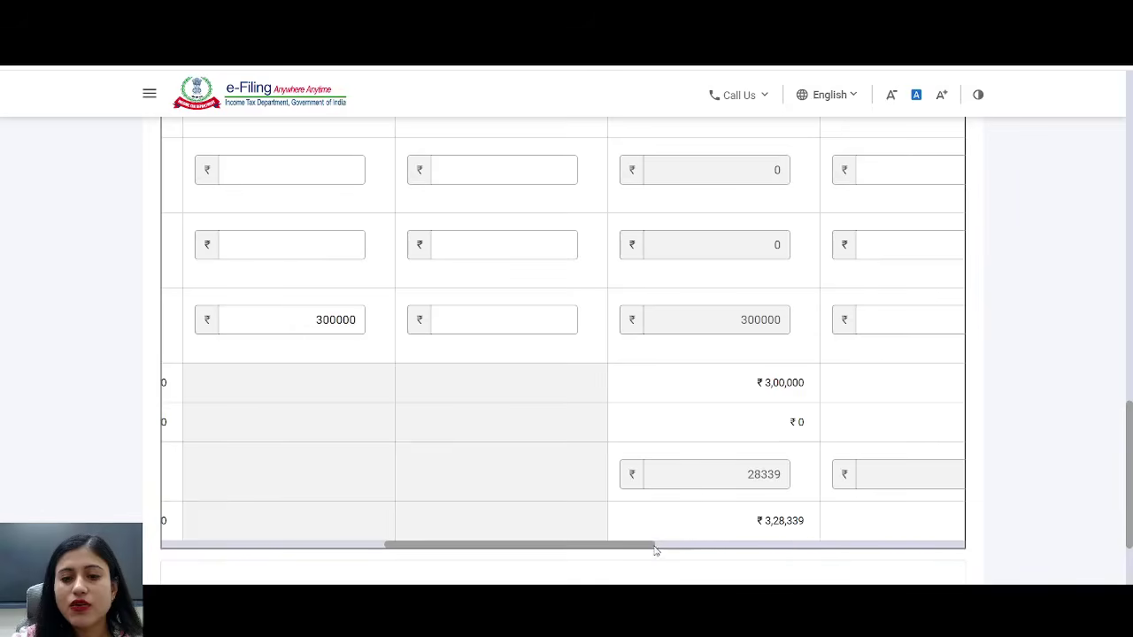
left_click_drag(653, 546, 898, 536)
left_click_drag(1129, 427, 1131, 100)
scroll(565, 264, "down", 1)
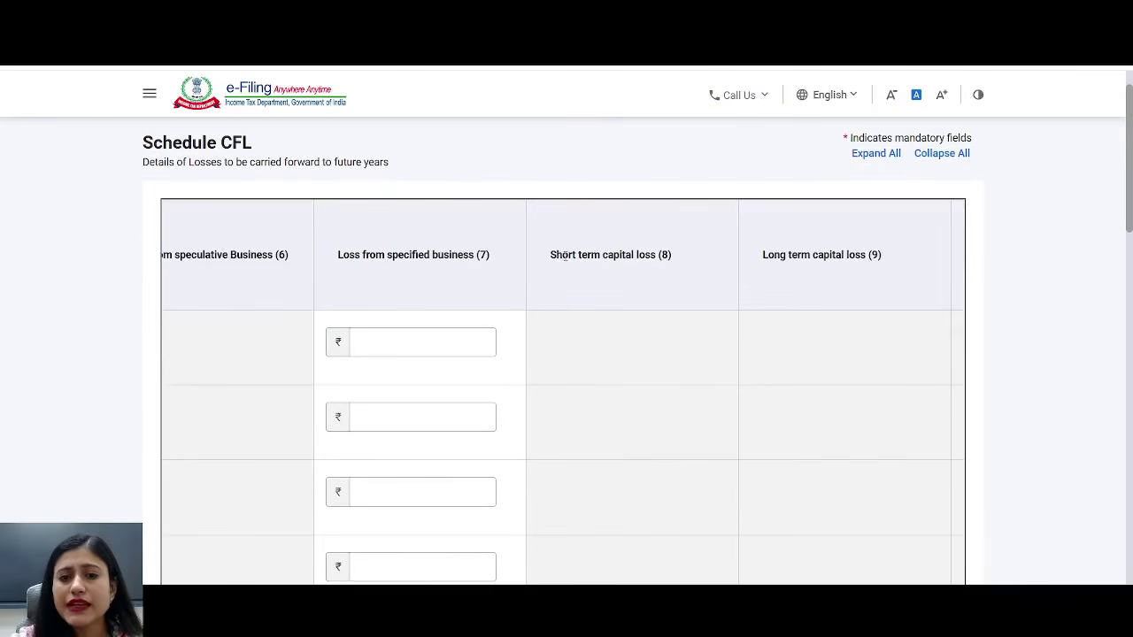
- Enter a 40000 short-term capital loss in Schedule CFL, making the total ₹40,000
left_click_drag(564, 258, 690, 263)
scroll(1105, 363, "down", 5)
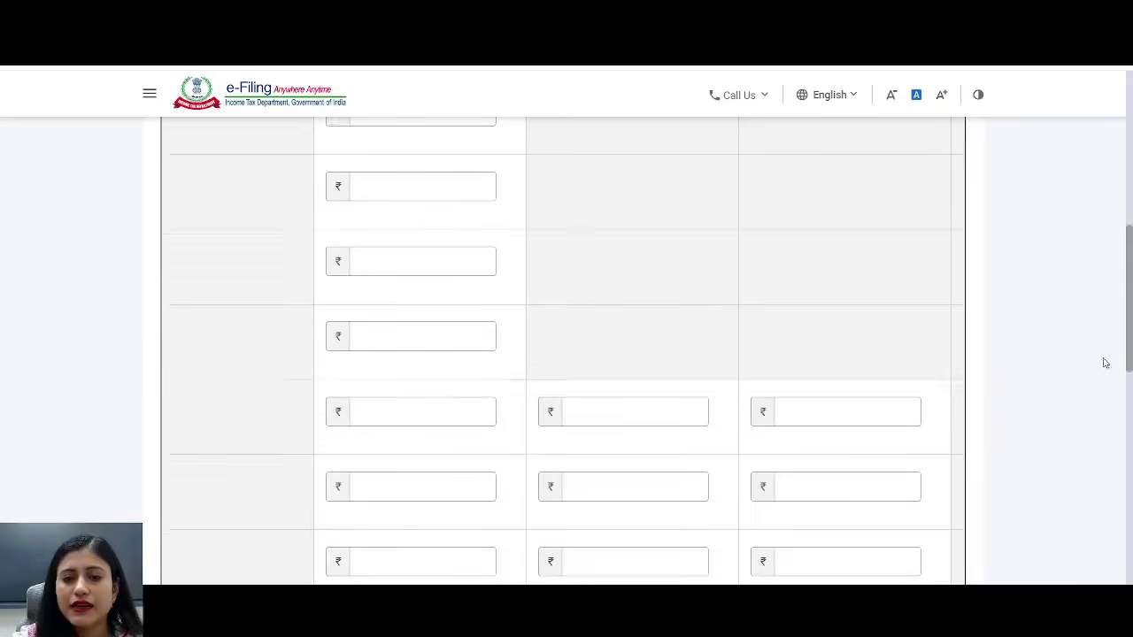
scroll(1089, 434, "down", 5)
left_click(685, 241)
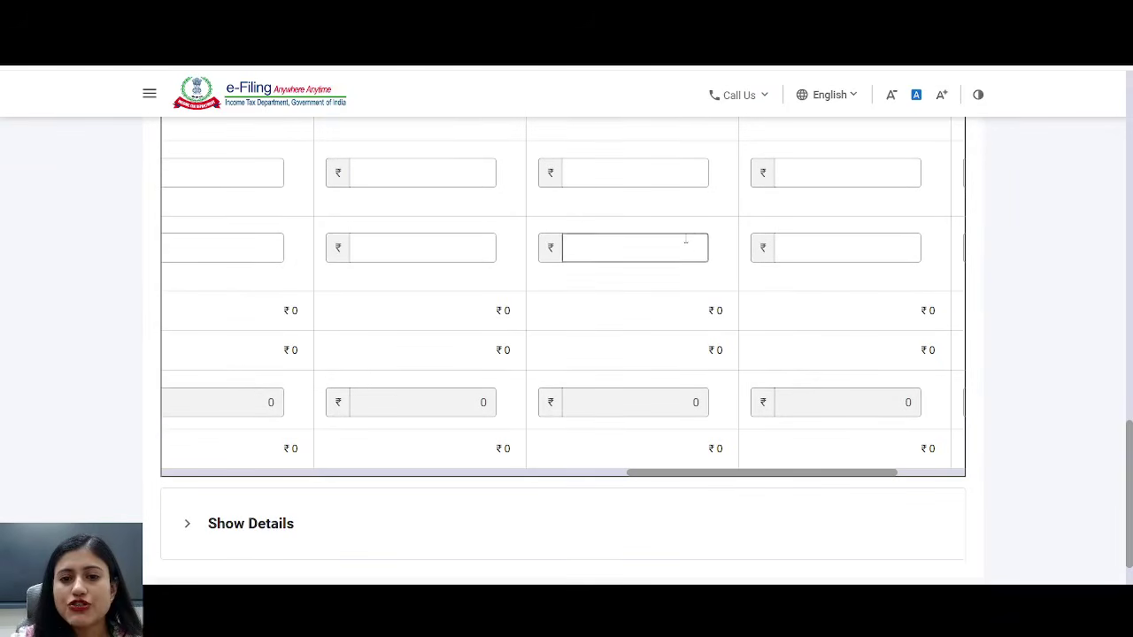
type("40000")
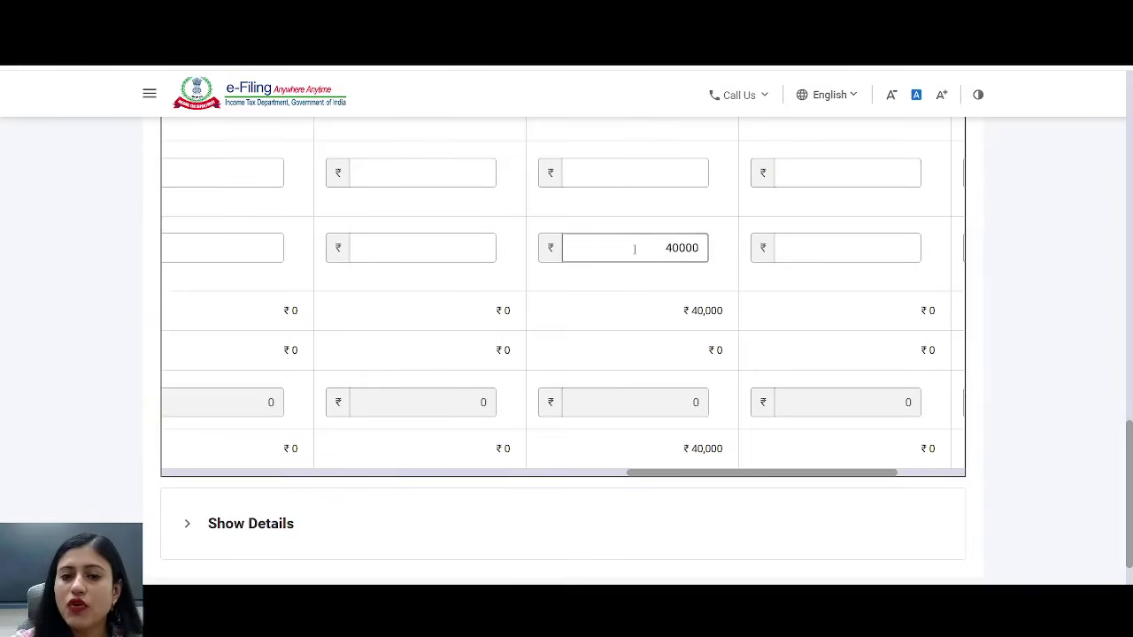
left_click_drag(676, 455, 749, 460)
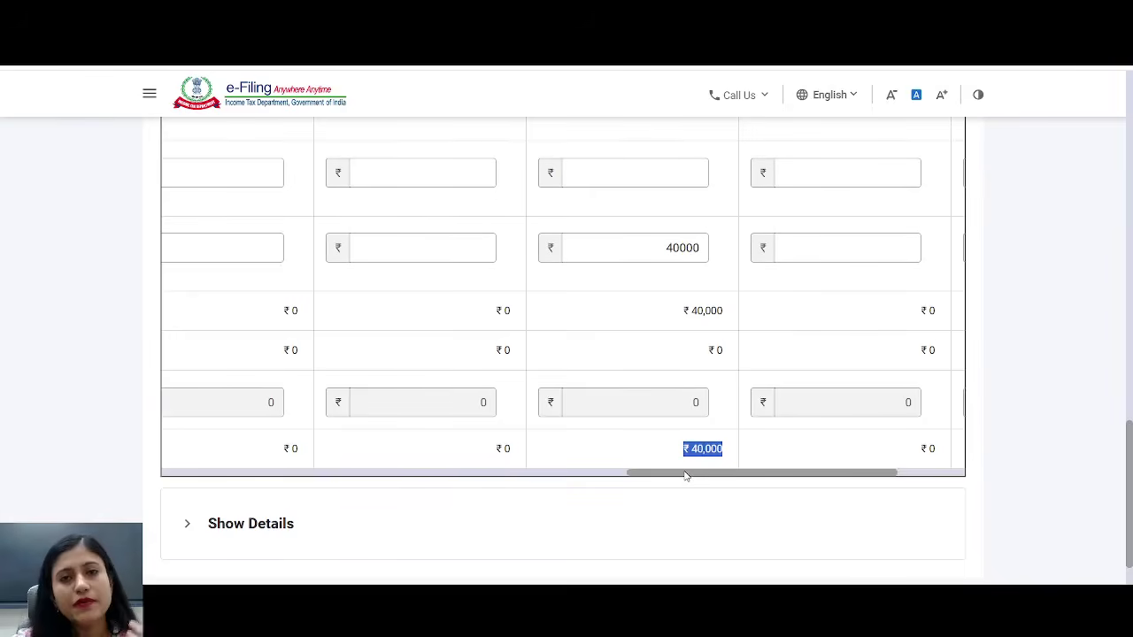
left_click_drag(684, 476, 588, 478)
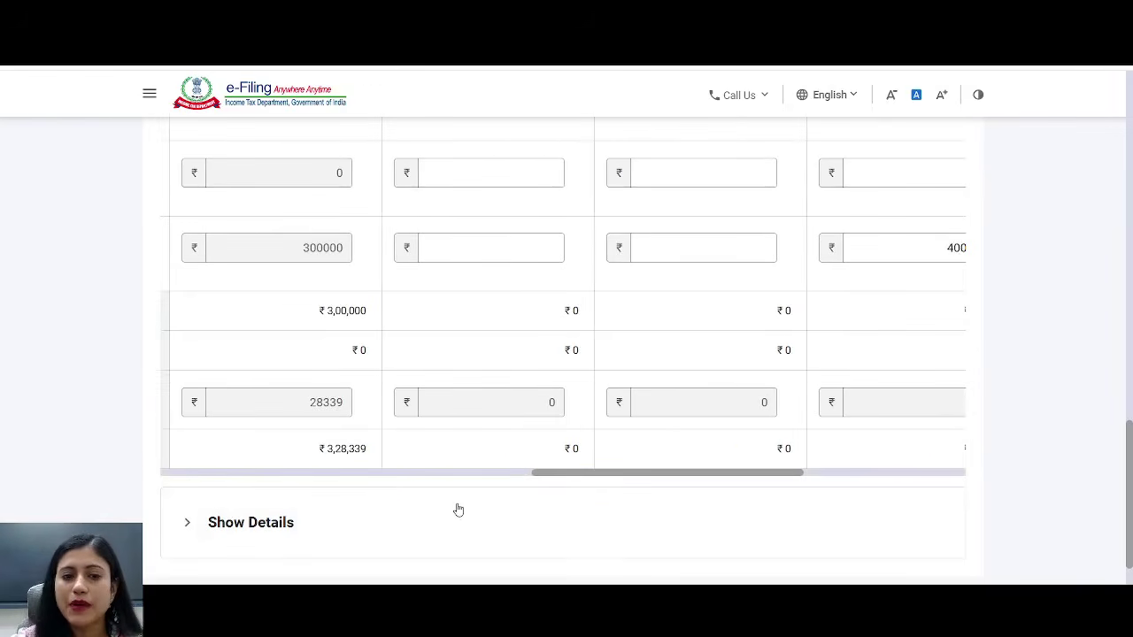
- Check the details below the loss table and confirm Schedule CFL
left_click(496, 506)
scroll(895, 407, "down", 2)
scroll(890, 404, "up", 3)
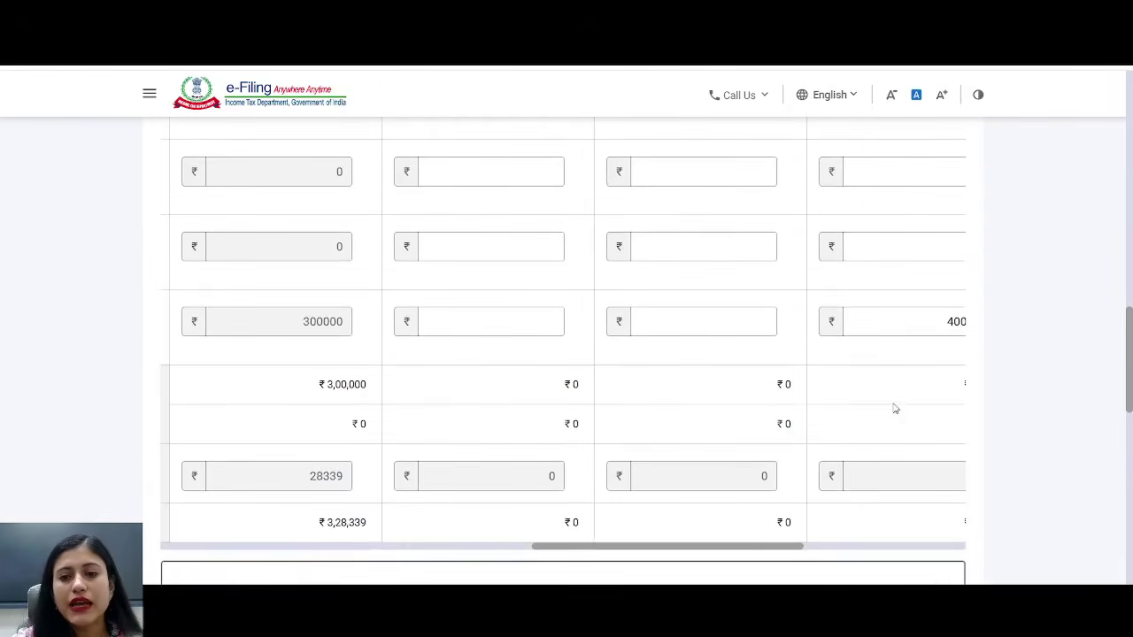
scroll(921, 416, "down", 10)
left_click(937, 462)
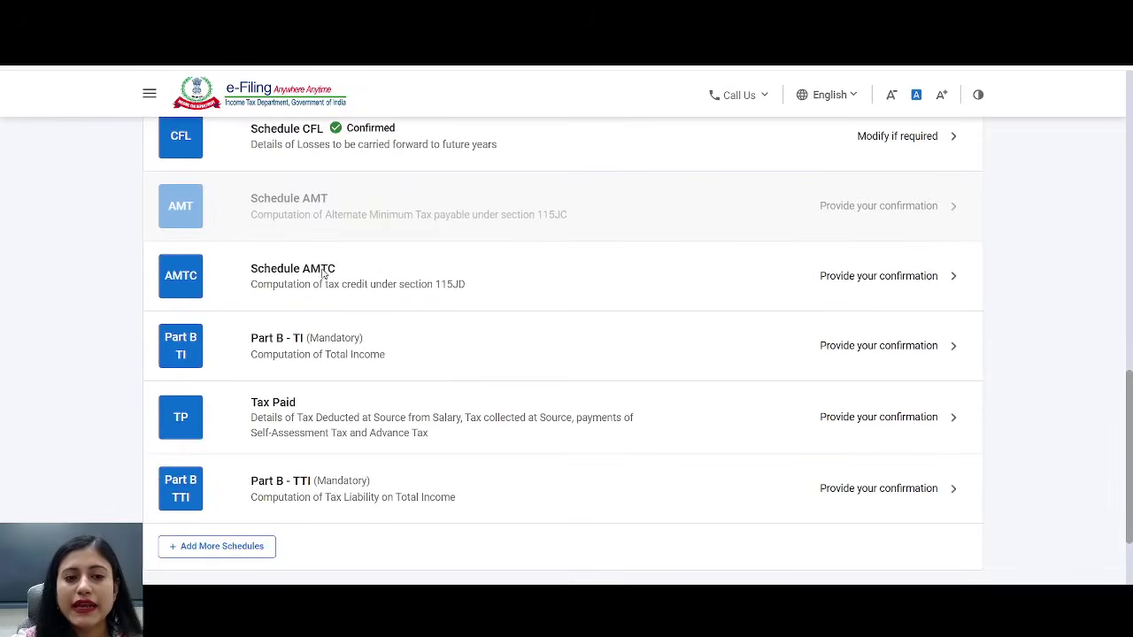
- Review and confirm Schedule AMTC
left_click(322, 271)
scroll(575, 208, "down", 10)
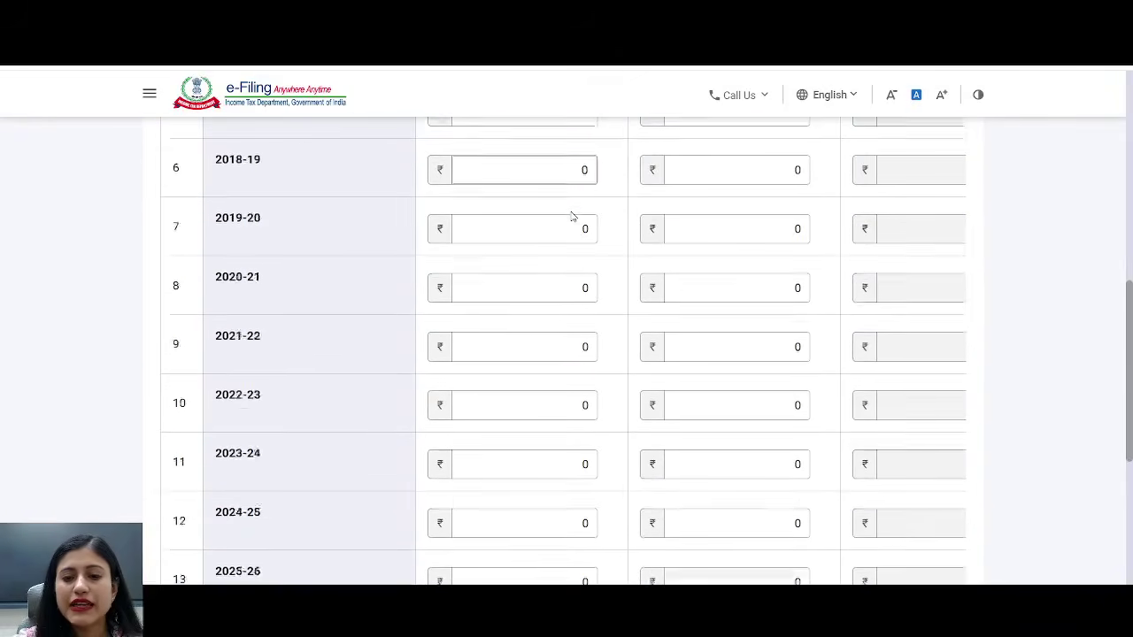
left_click(968, 466)
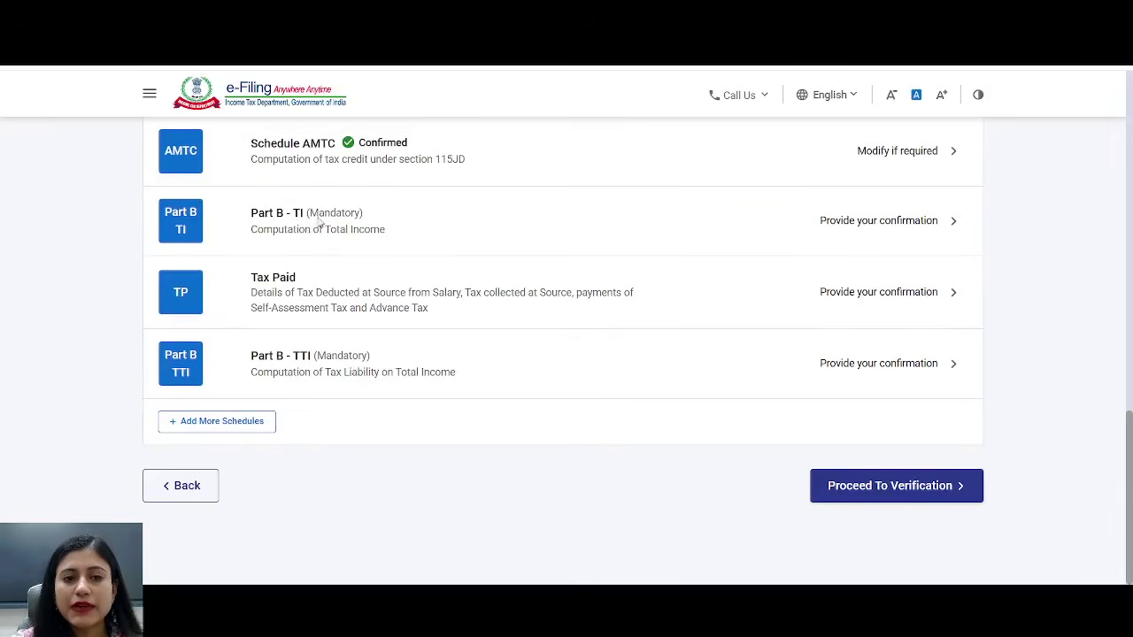
- Check Part B - TI's salary, house property, business and capital gains amounts are all ₹0
left_click(326, 228)
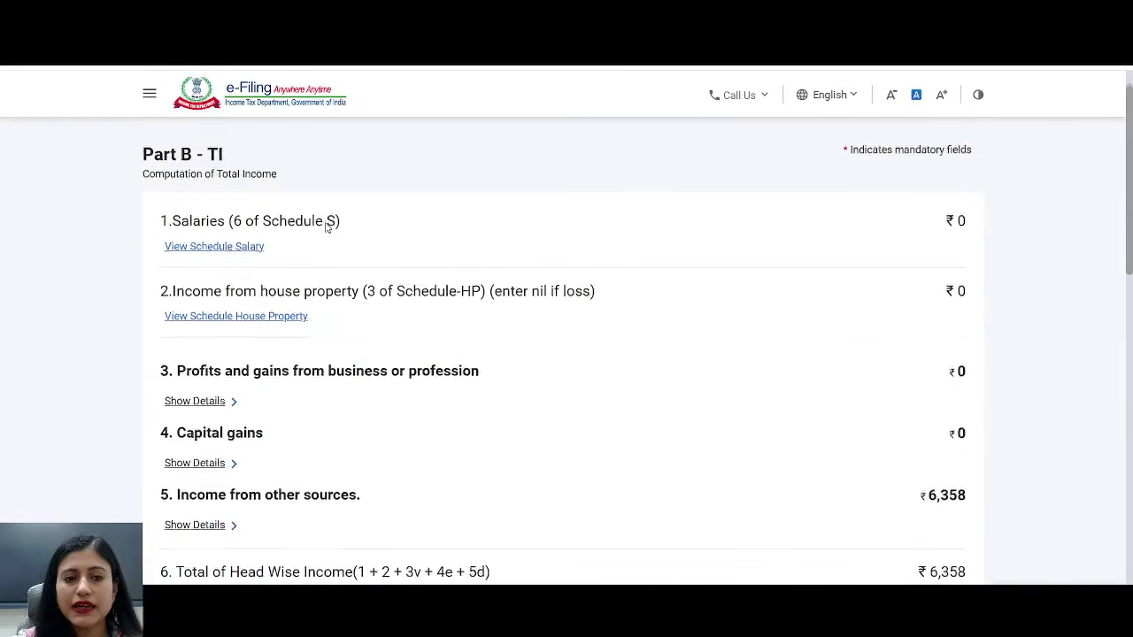
scroll(536, 251, "down", 1)
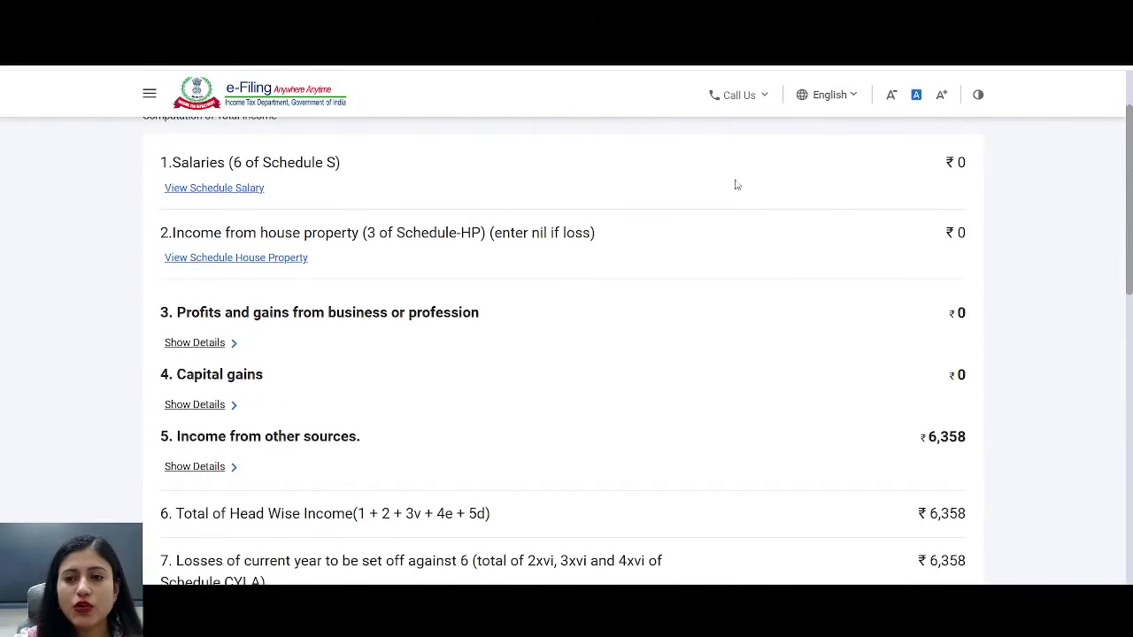
left_click_drag(946, 157, 997, 162)
left_click(943, 239)
left_click_drag(943, 239, 1002, 241)
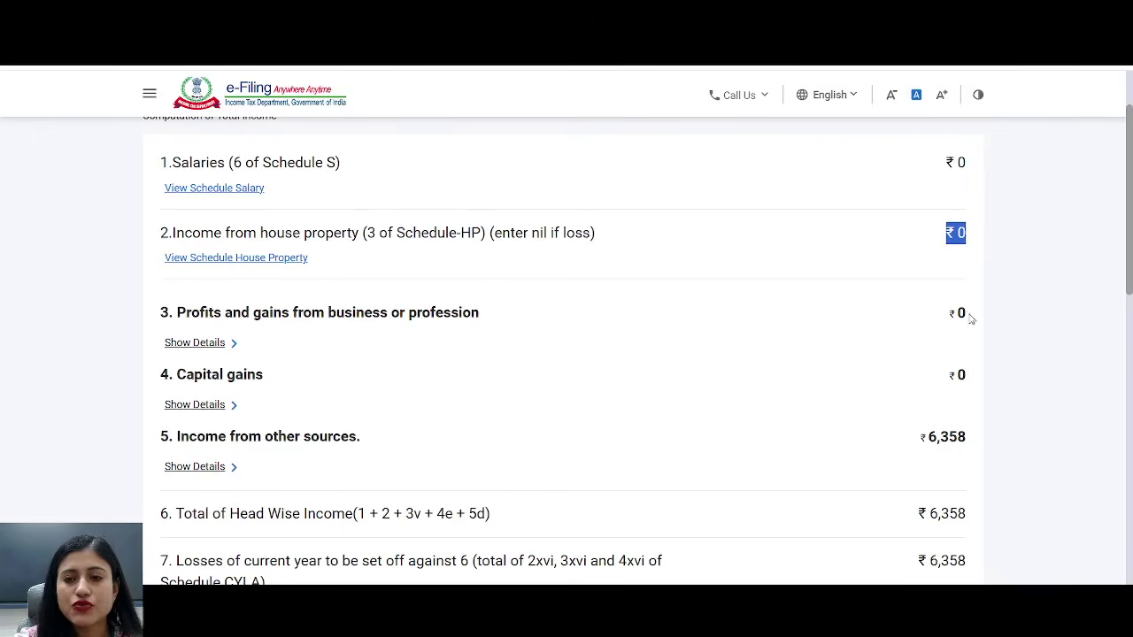
left_click(940, 319)
left_click_drag(940, 319, 989, 320)
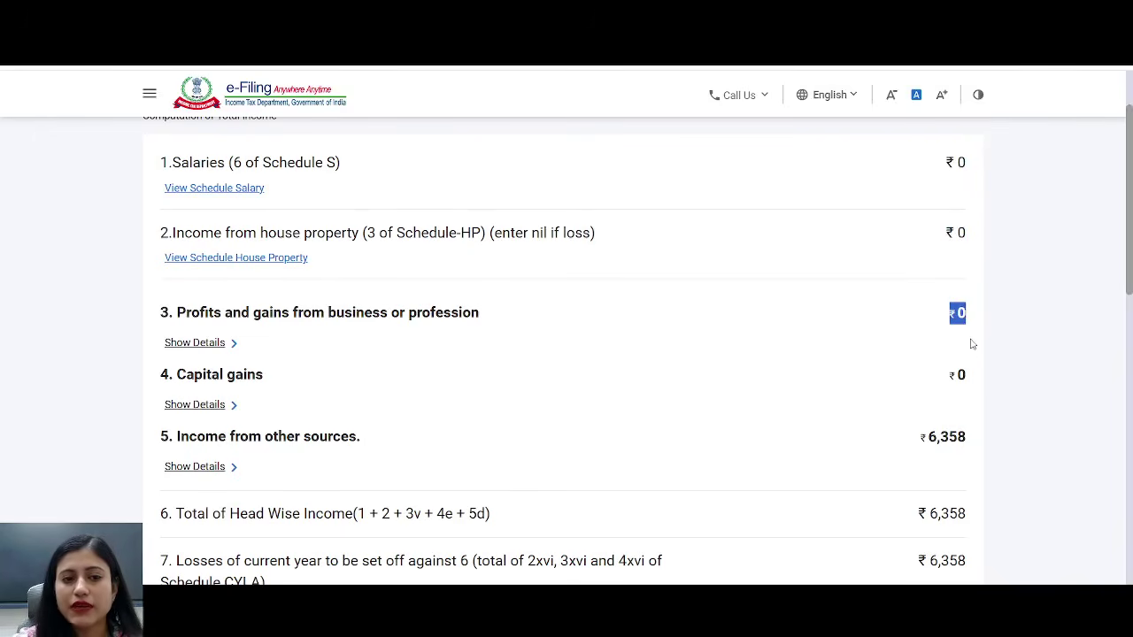
left_click_drag(949, 384, 971, 383)
scroll(1107, 280, "down", 2)
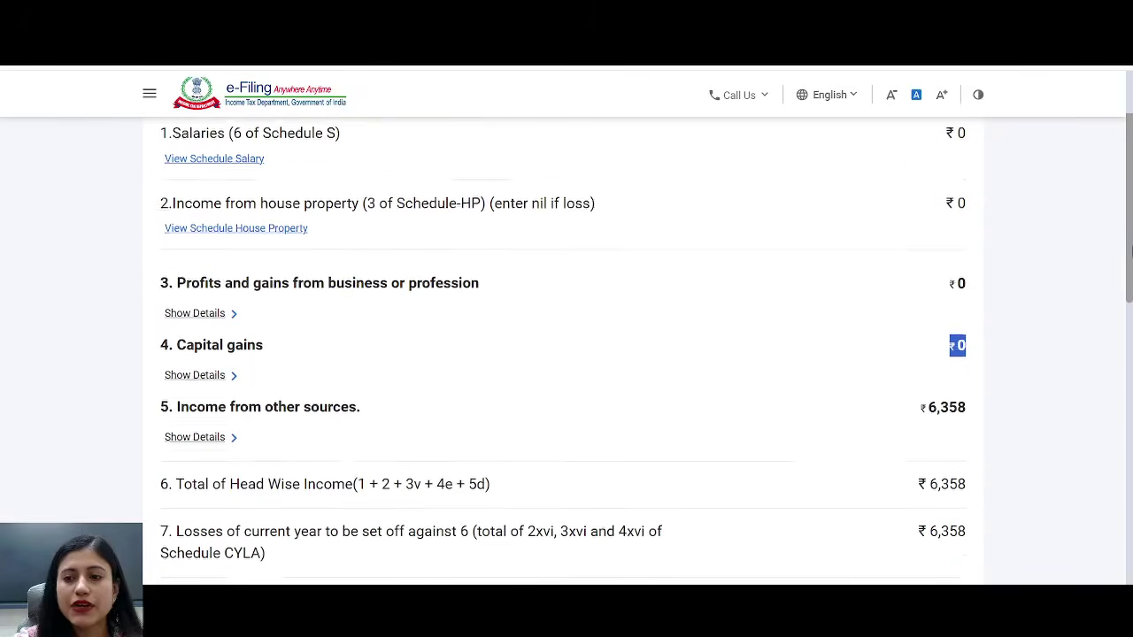
- Verify the ₹6,358 losses set off and ₹28,339 loss carried forward, then confirm Part B - TI
left_click_drag(903, 321, 994, 318)
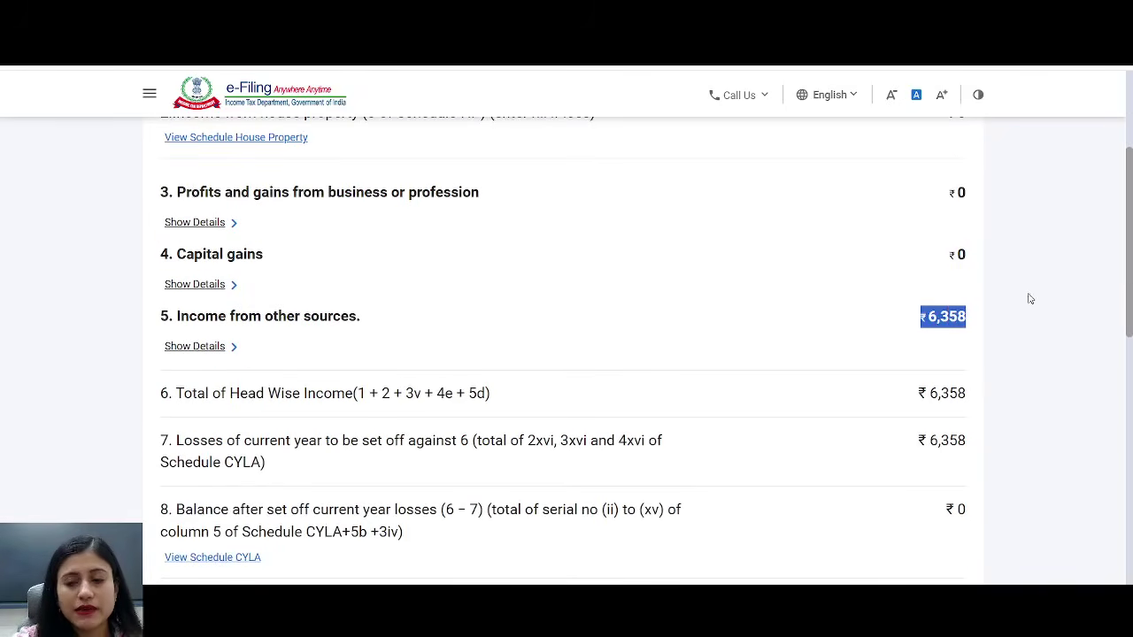
scroll(1130, 275, "down", 3)
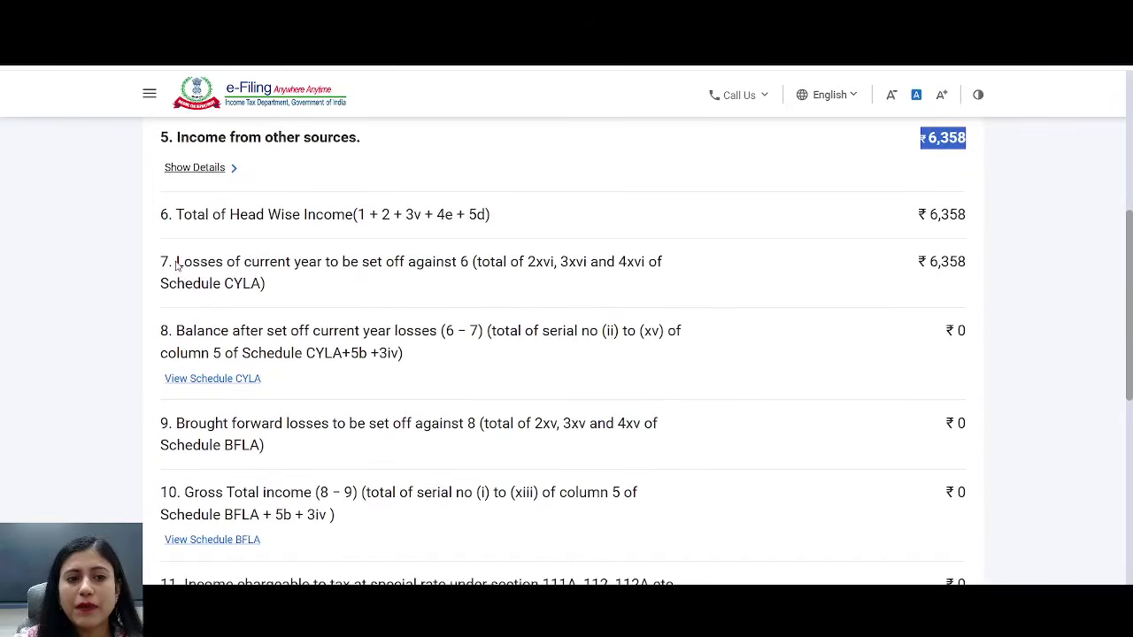
left_click_drag(176, 262, 340, 296)
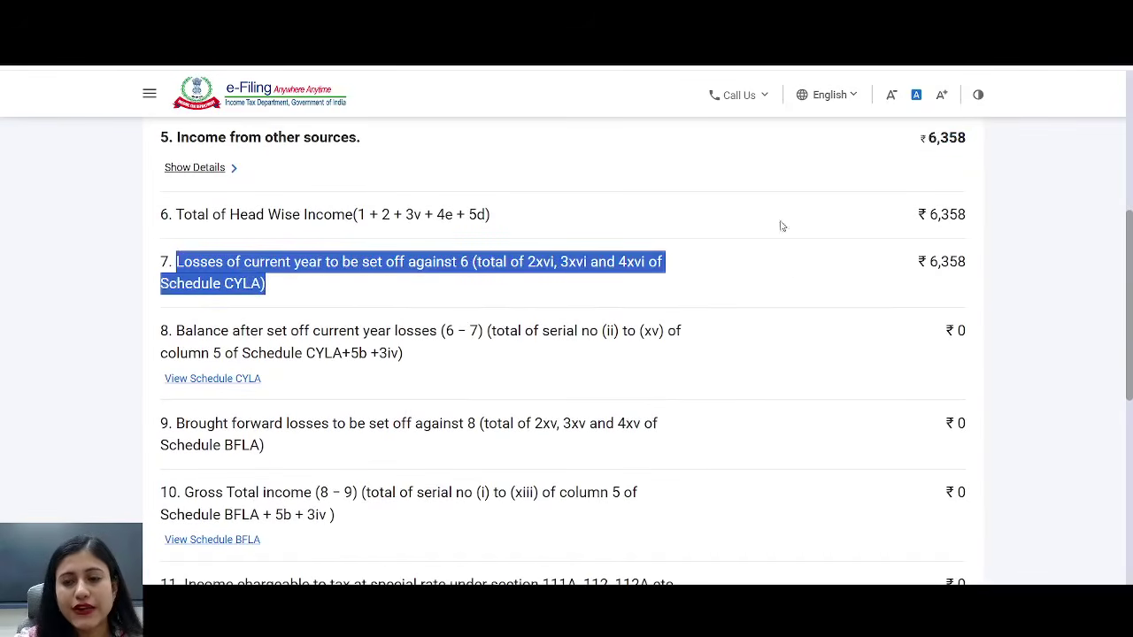
left_click_drag(919, 262, 978, 261)
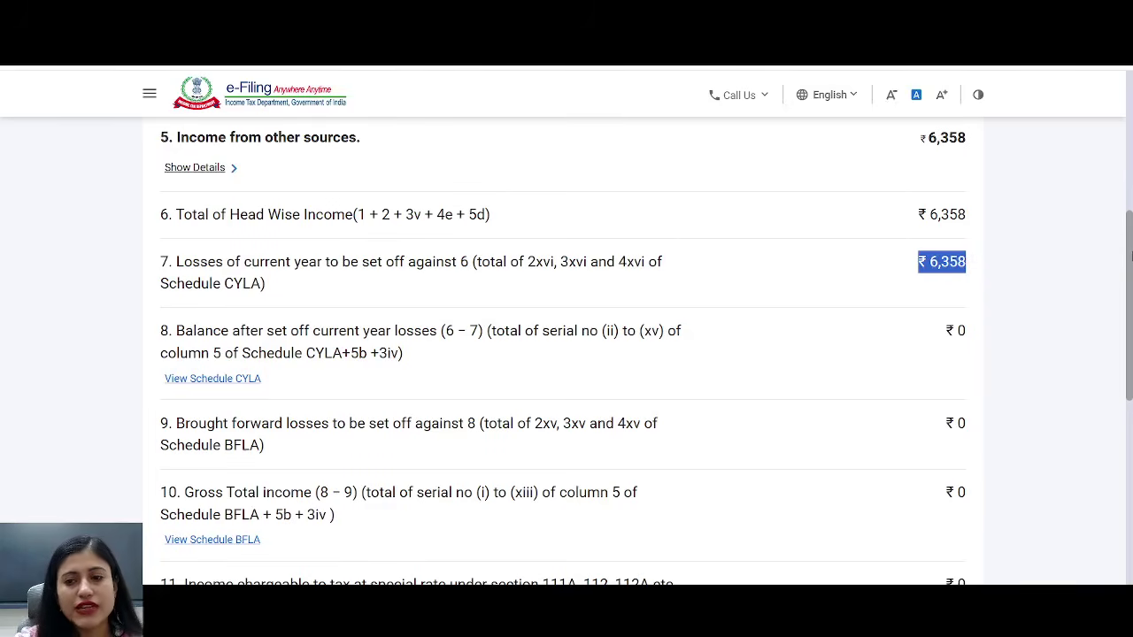
left_click_drag(1132, 255, 1132, 445)
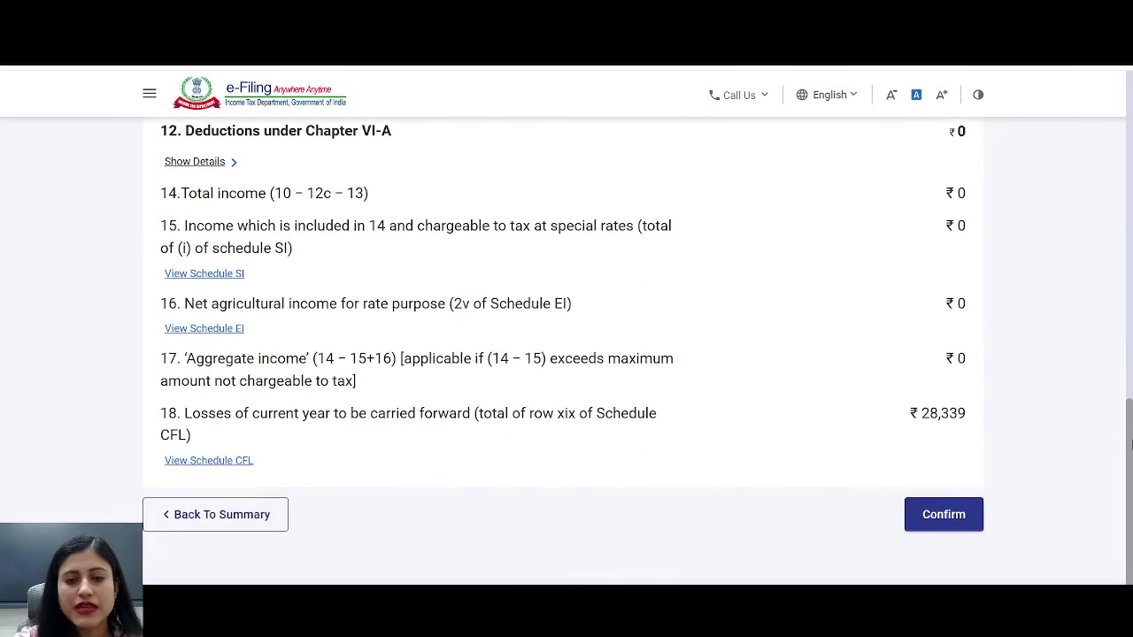
left_click_drag(360, 413, 499, 421)
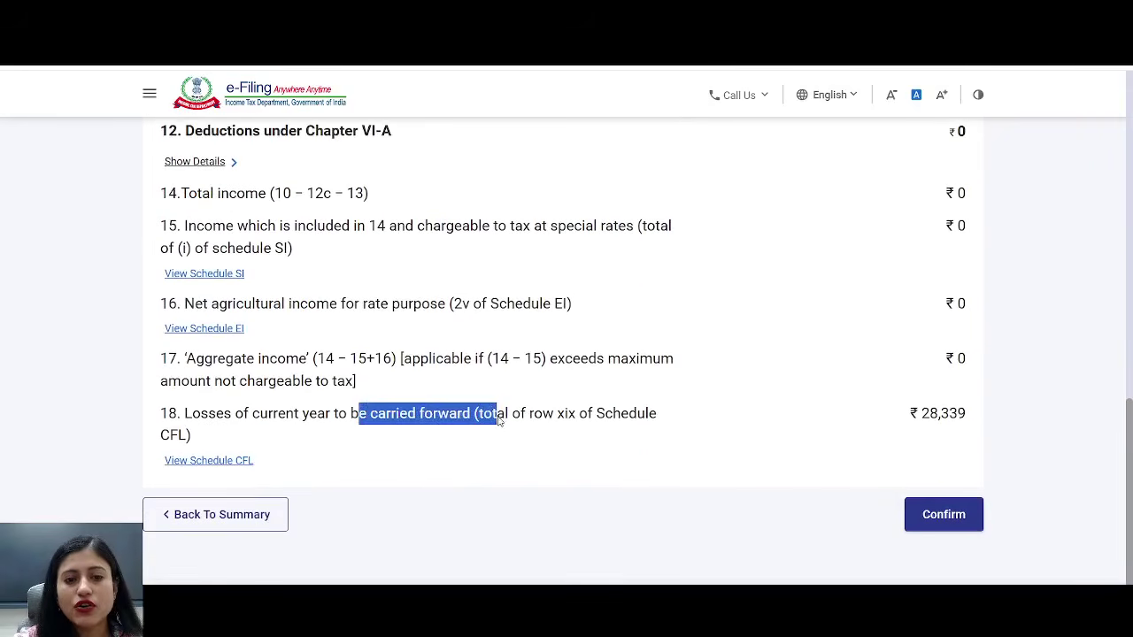
left_click_drag(911, 417, 1027, 412)
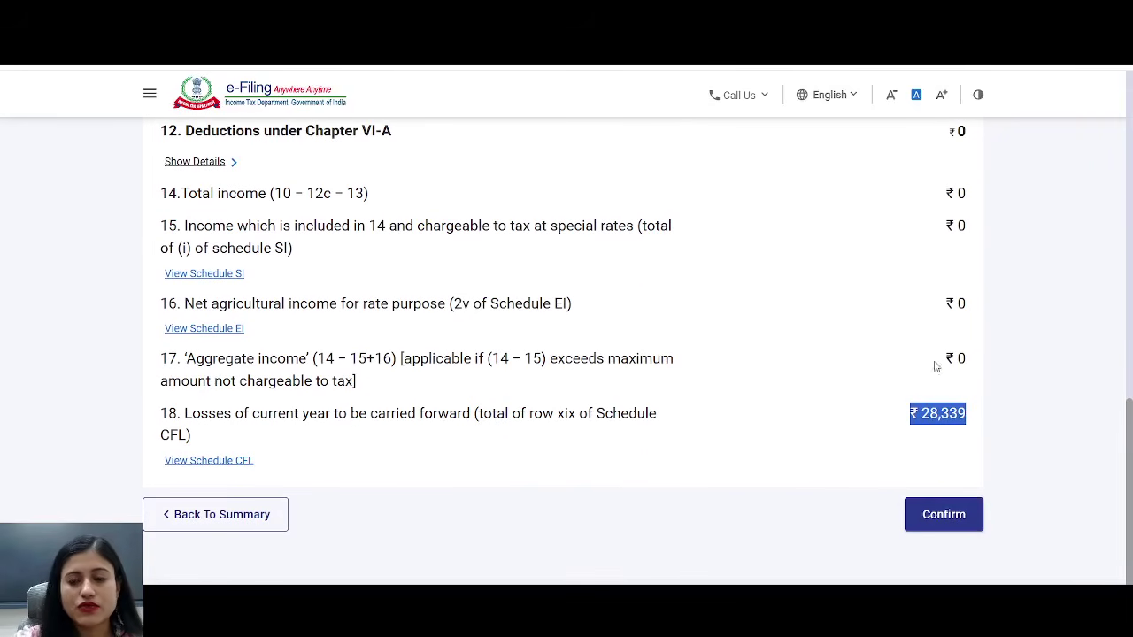
left_click(946, 517)
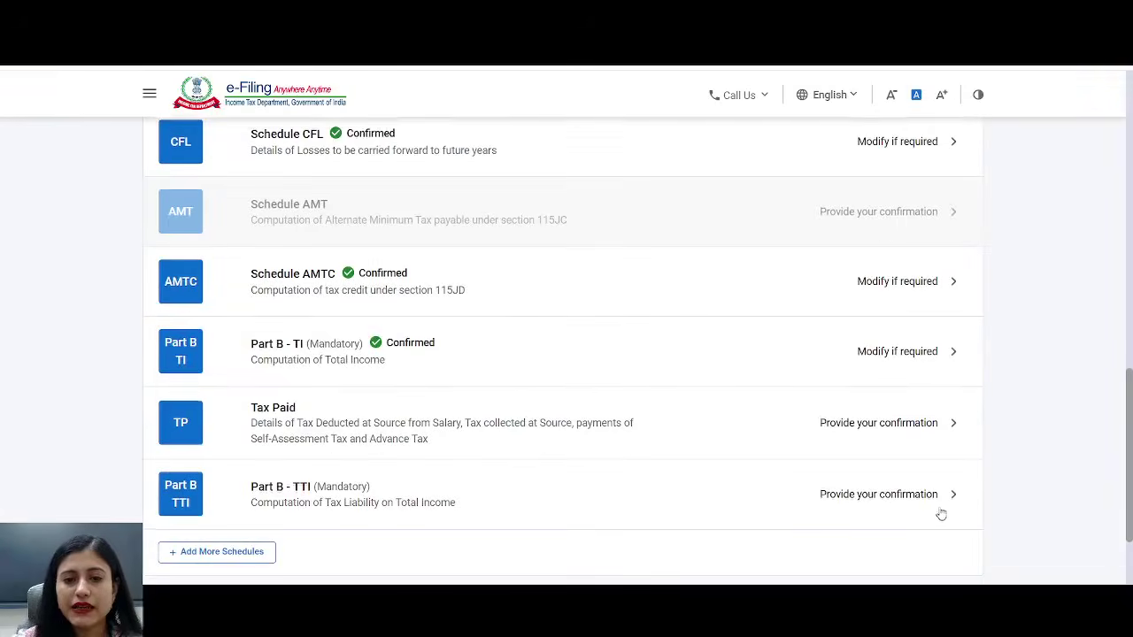
- Review the TDS/TCS sections of Tax Paid and confirm the schedule
left_click(473, 312)
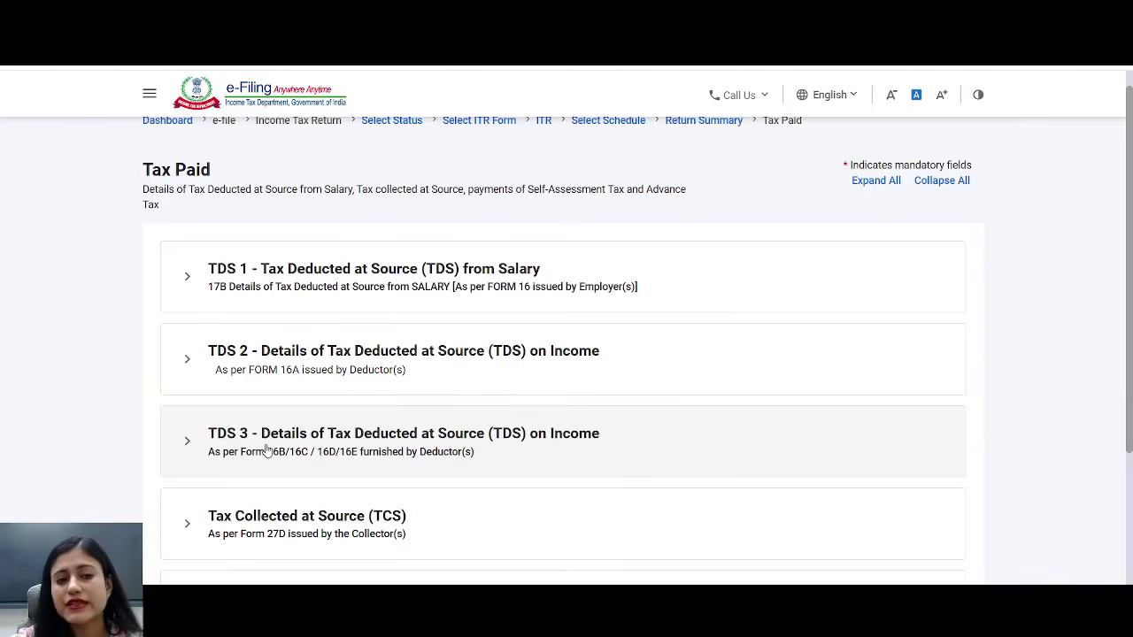
scroll(275, 439, "down", 2)
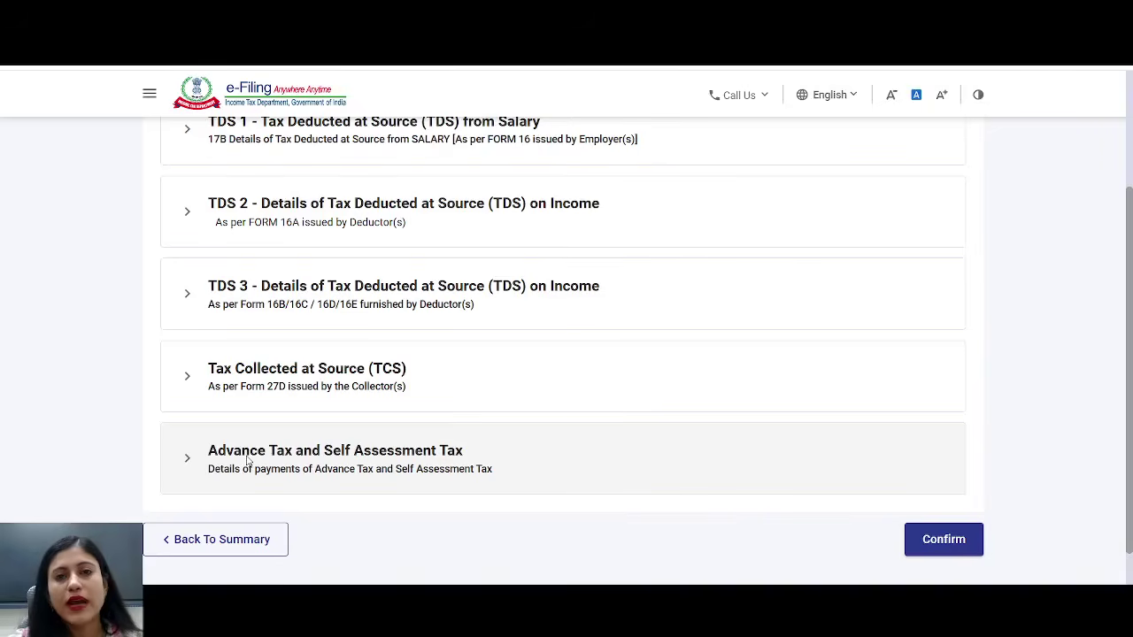
left_click(942, 540)
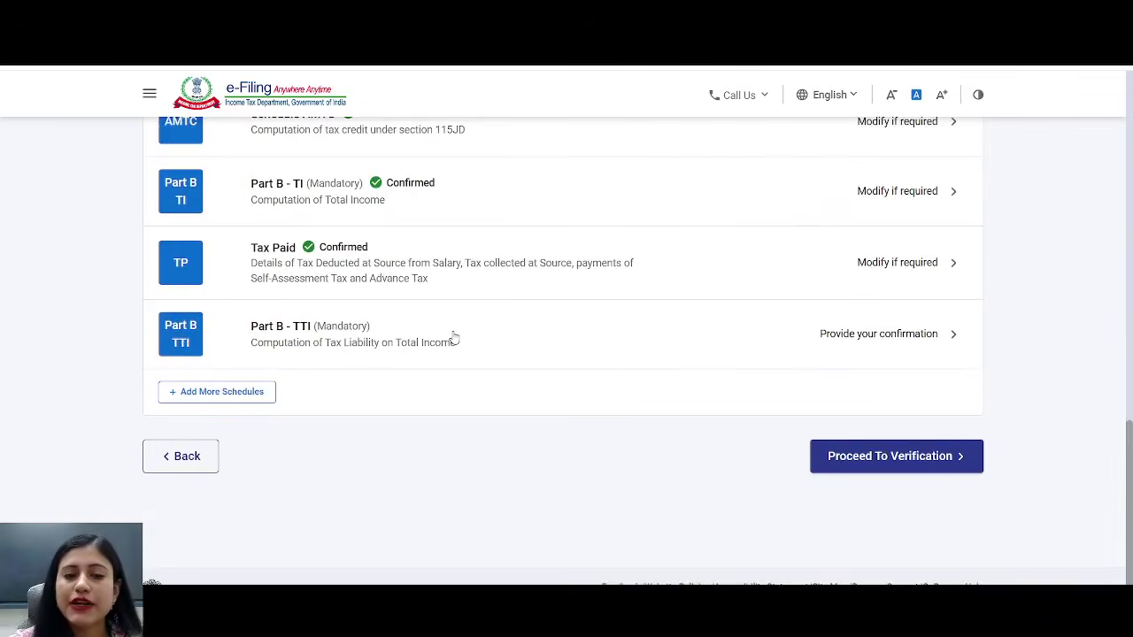
left_click(298, 339)
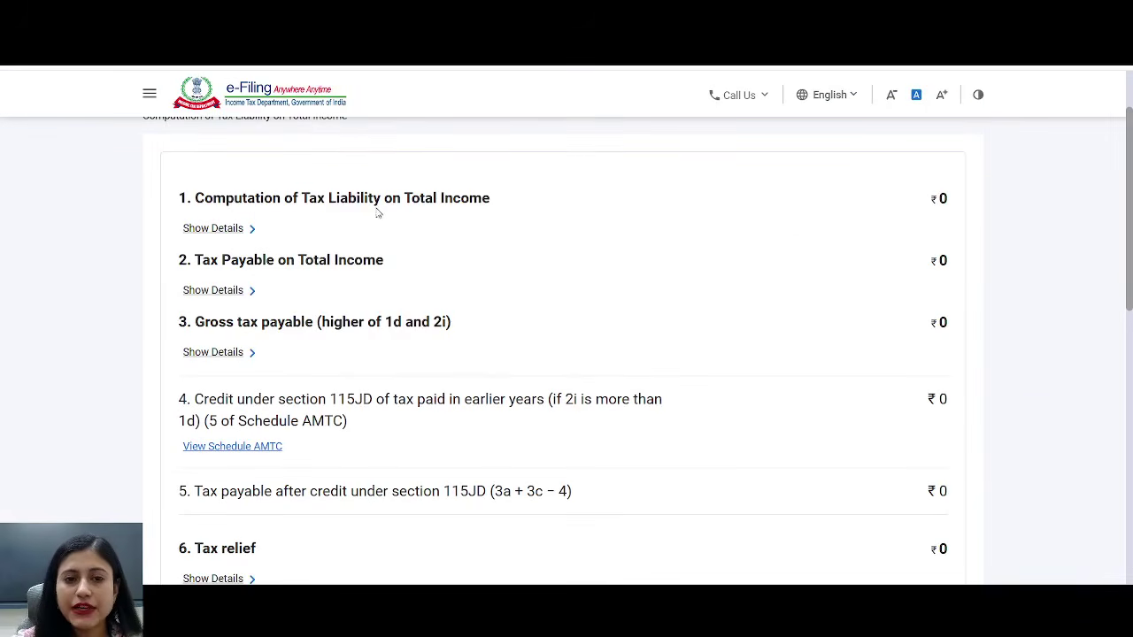
- Verify Part B - TTI's zero liability, taxes paid, zero refund and foreign-assets answer, then confirm
scroll(933, 195, "down", 3)
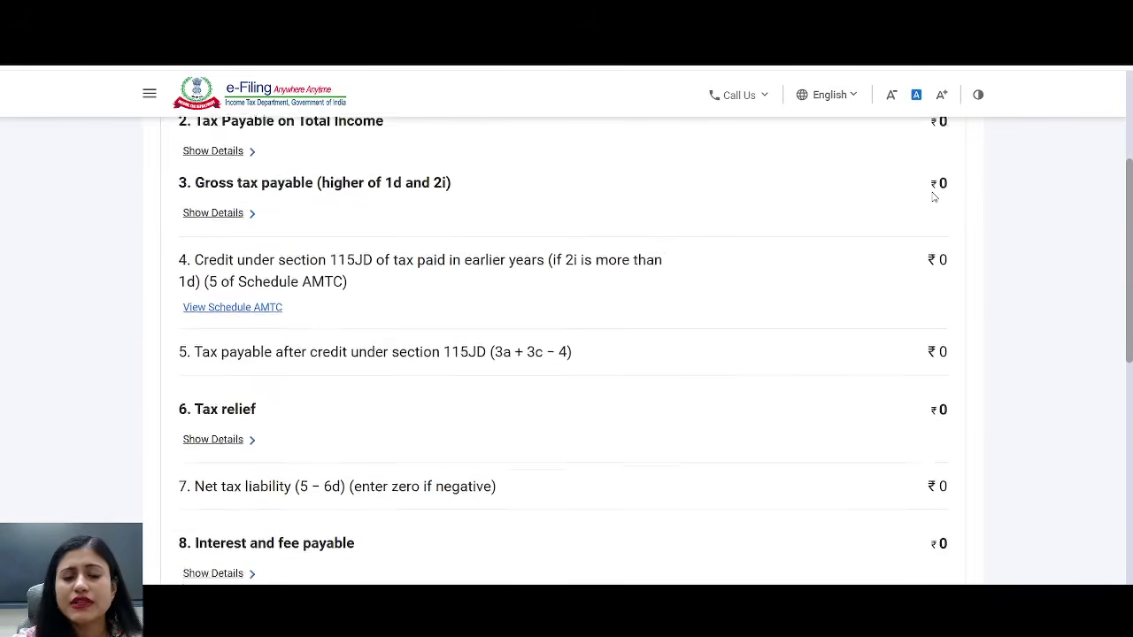
scroll(933, 195, "down", 2)
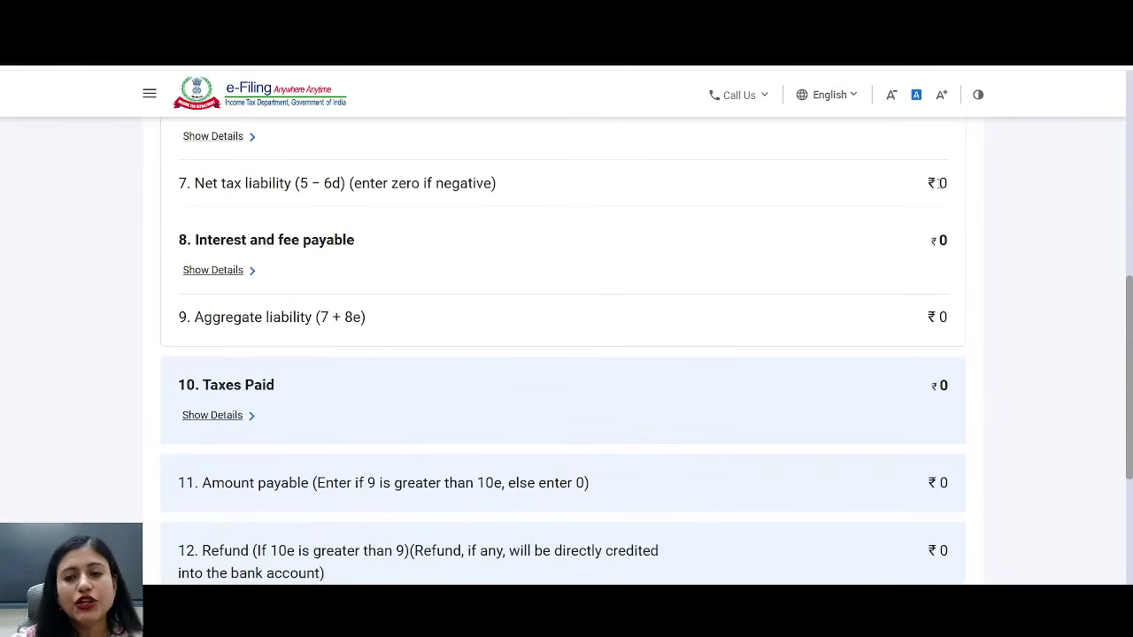
scroll(938, 184, "down", 1)
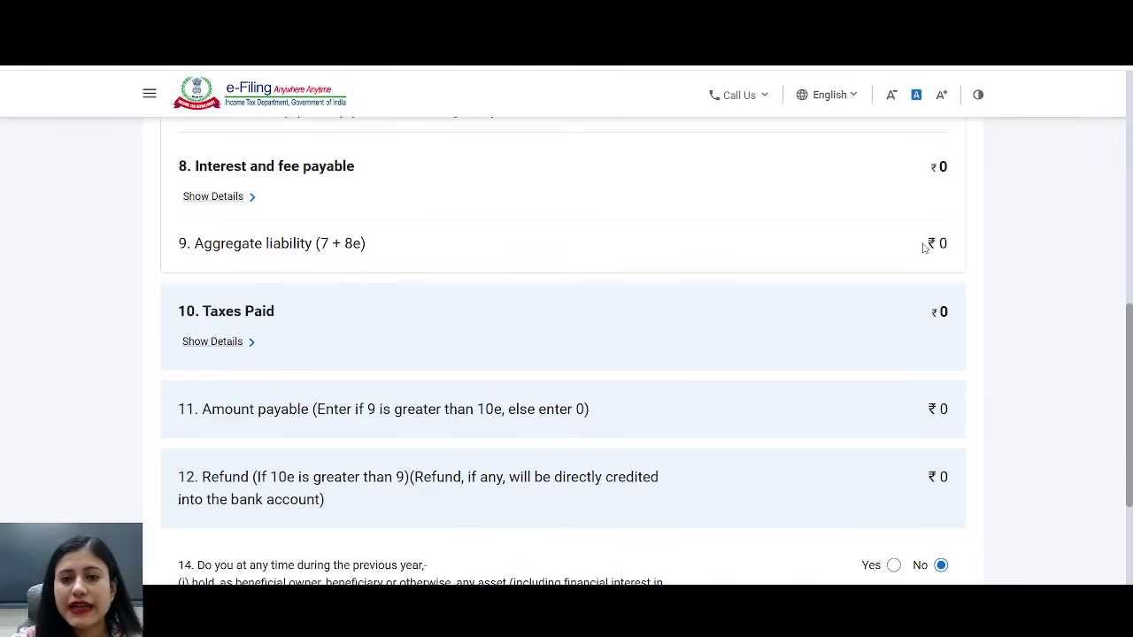
left_click_drag(923, 247, 972, 250)
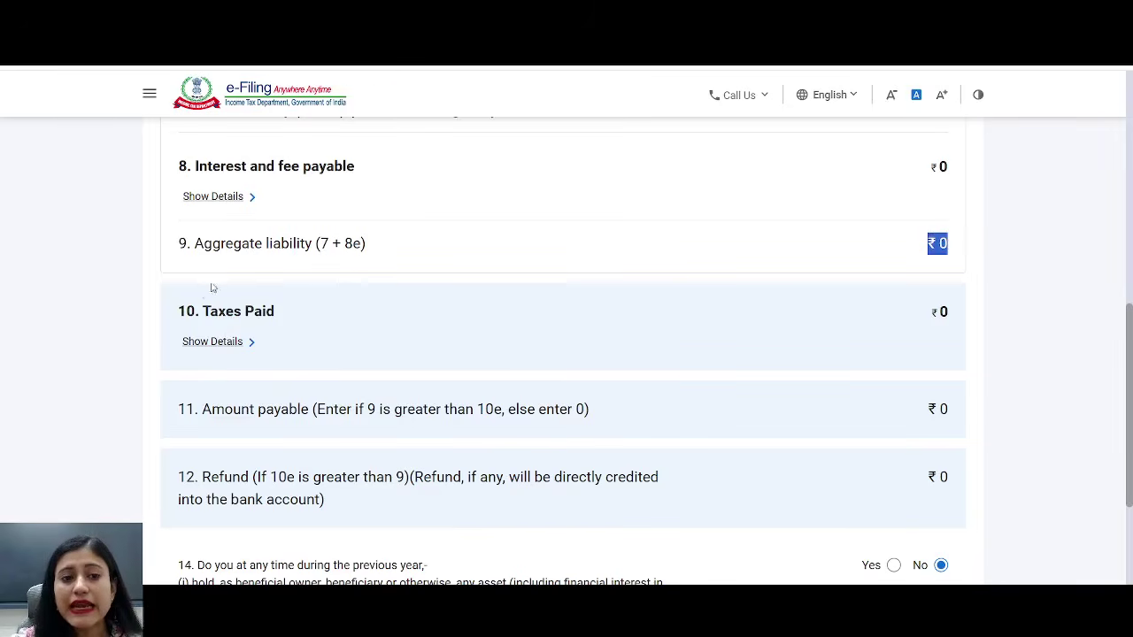
left_click_drag(186, 316, 278, 317)
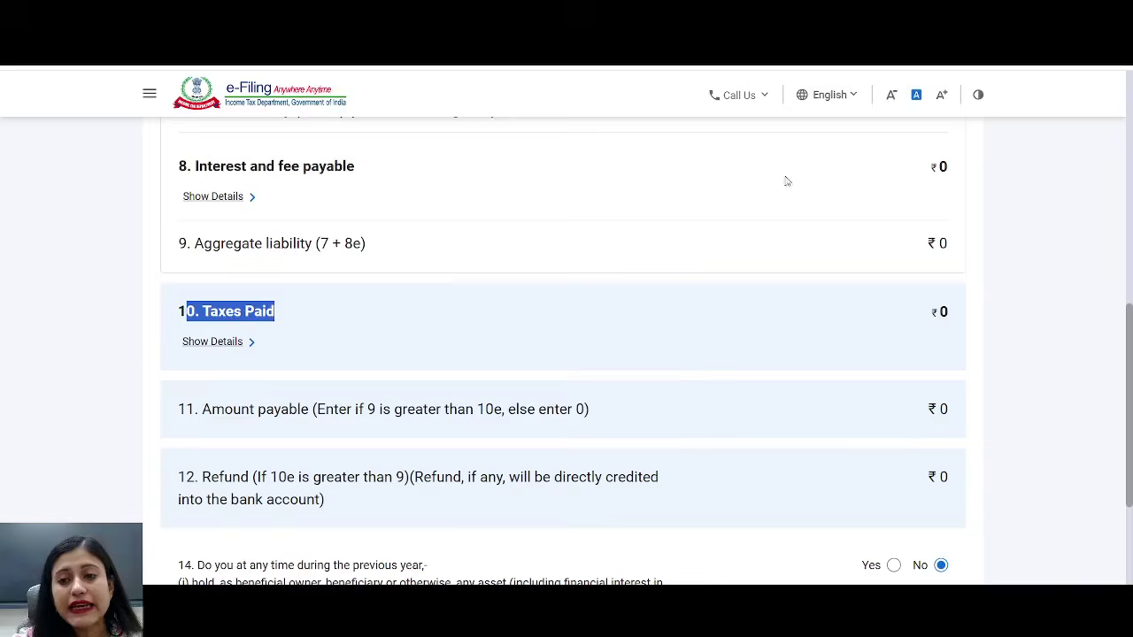
left_click_drag(921, 317, 967, 314)
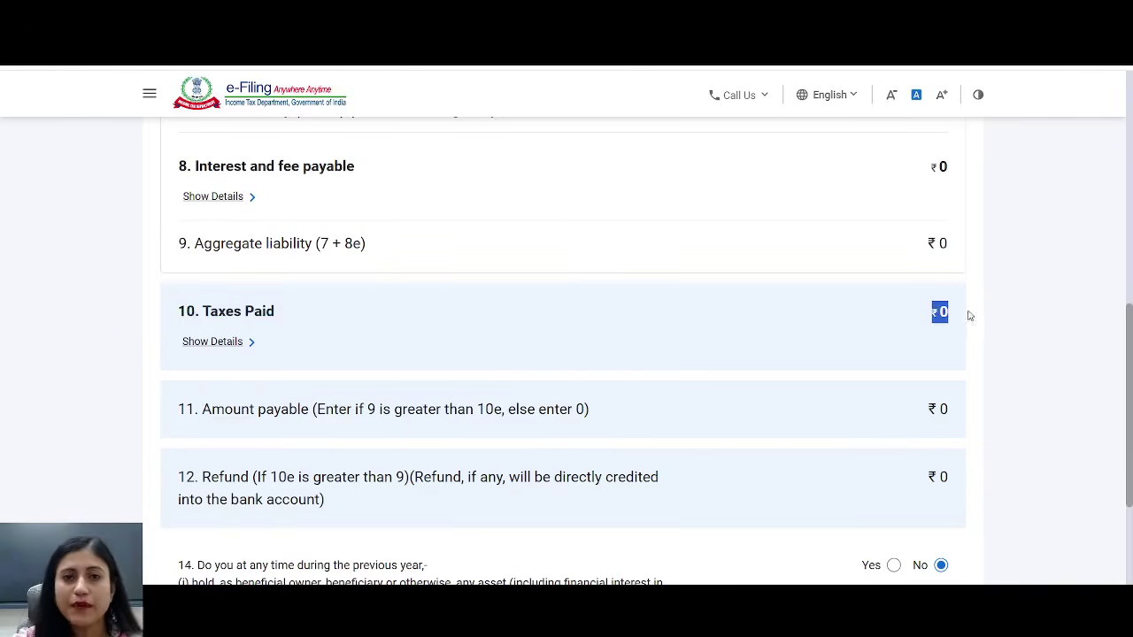
scroll(951, 283, "down", 1)
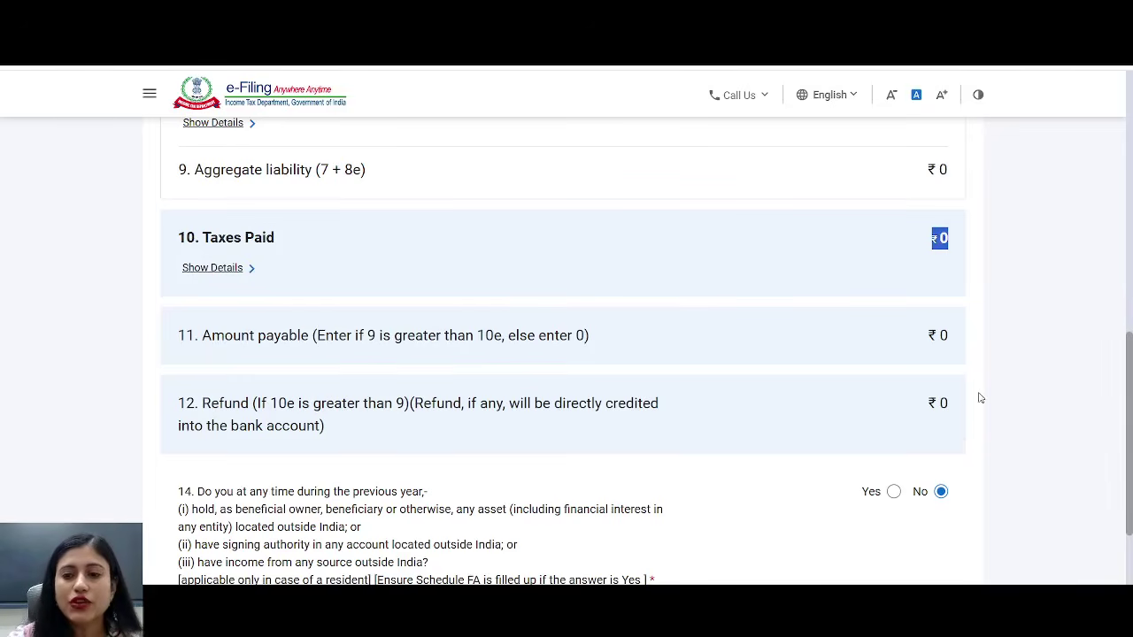
left_click_drag(926, 403, 961, 405)
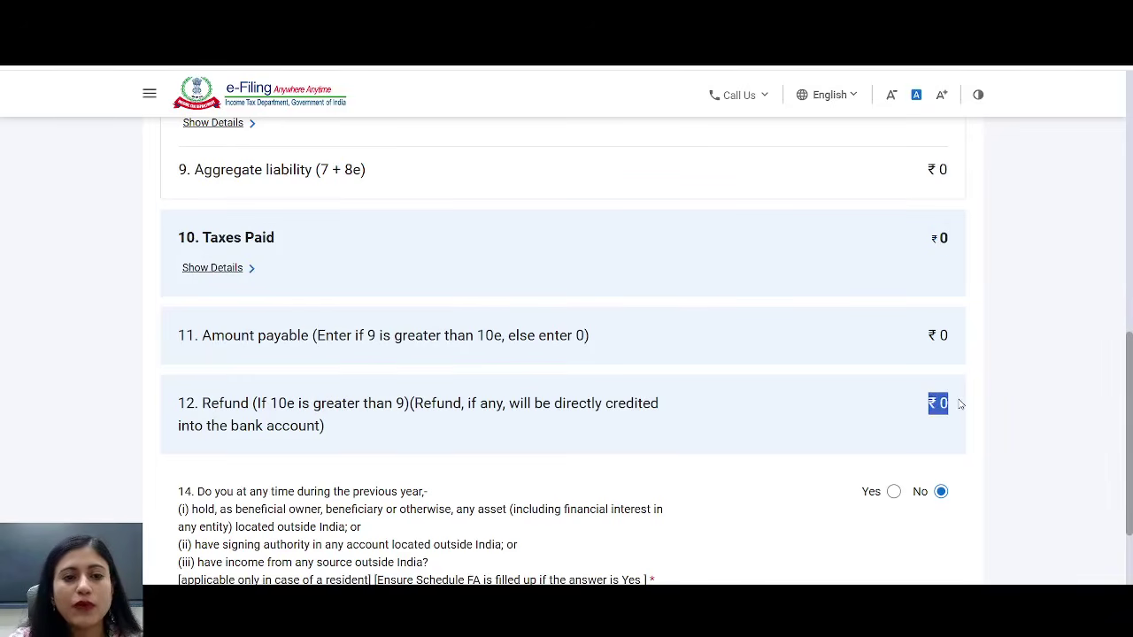
scroll(974, 349, "down", 3)
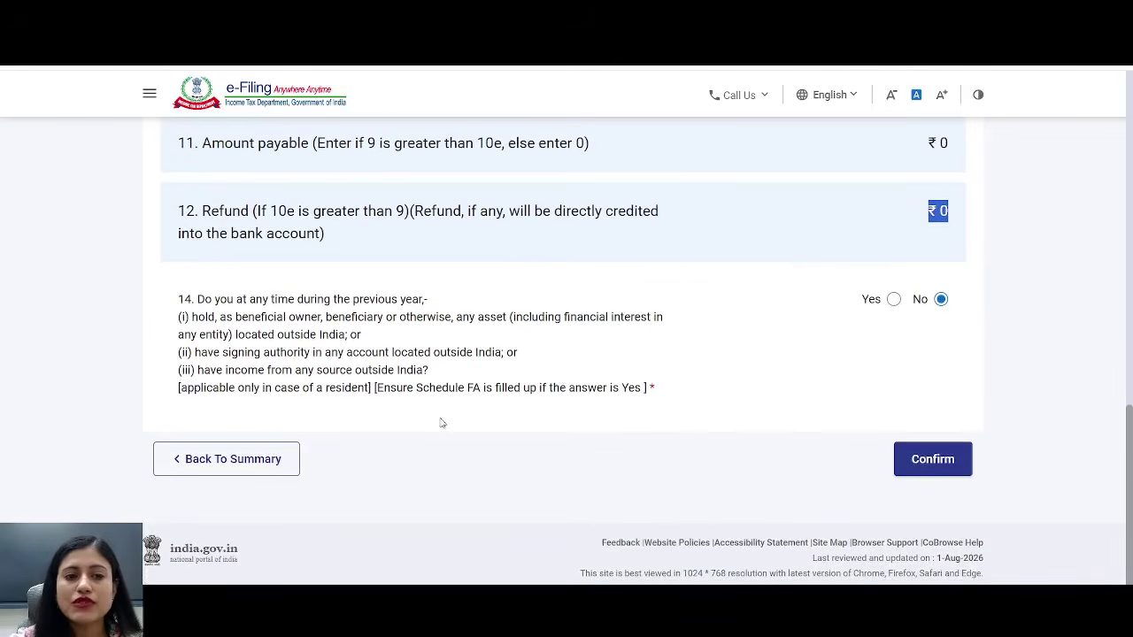
left_click_drag(197, 301, 689, 393)
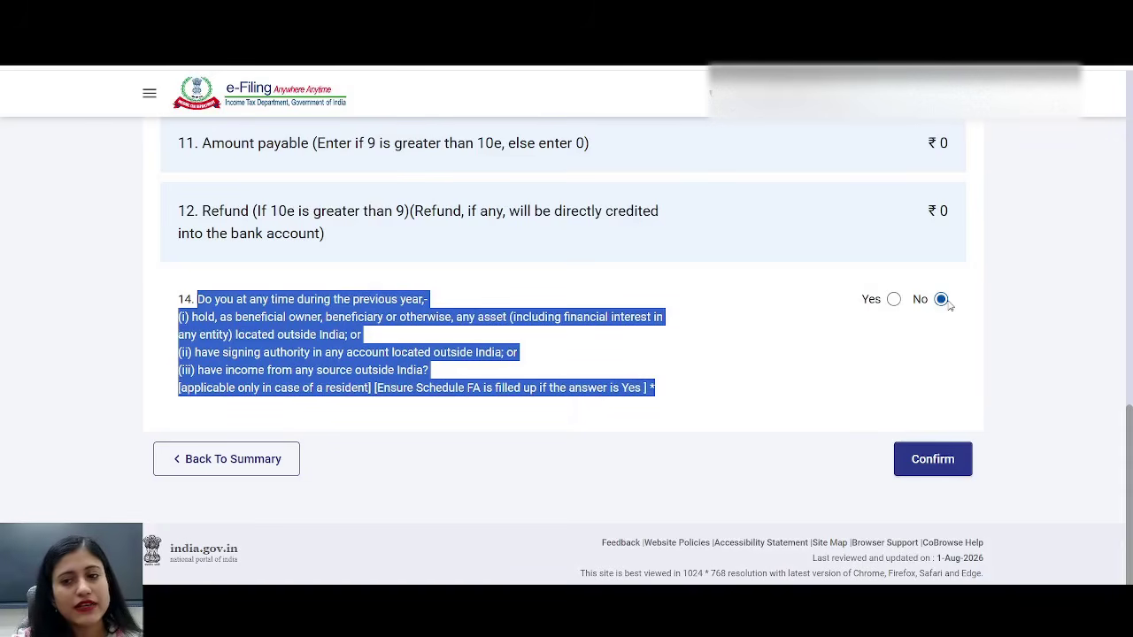
left_click(932, 459)
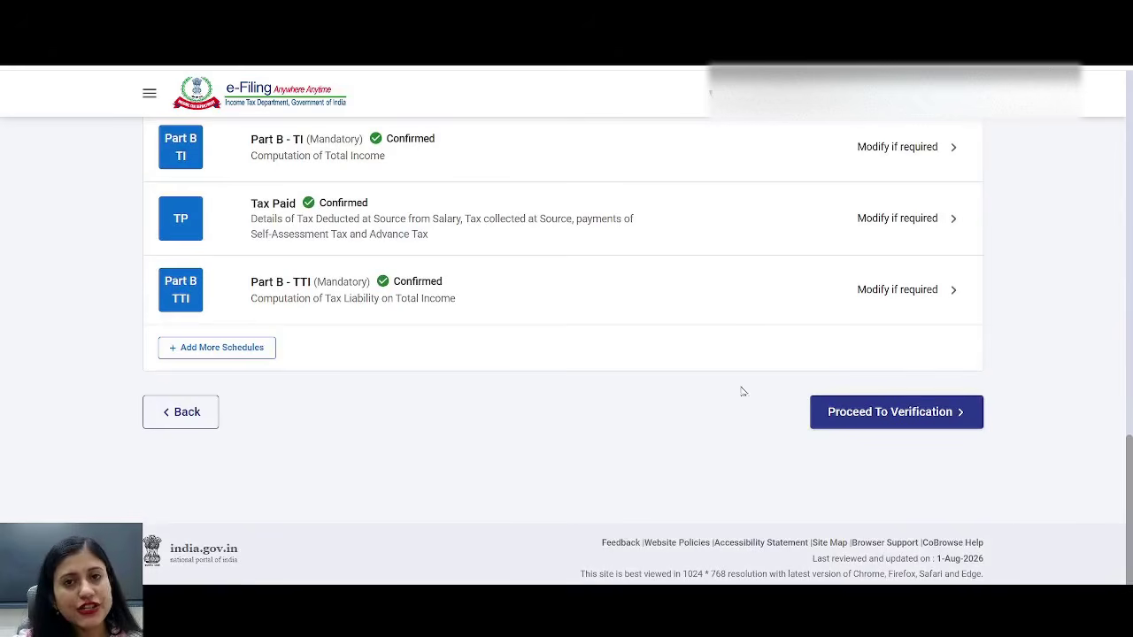
- Run internal and upload-level validation on the ITR-3, preview it, and reach the verification options
left_click(870, 420)
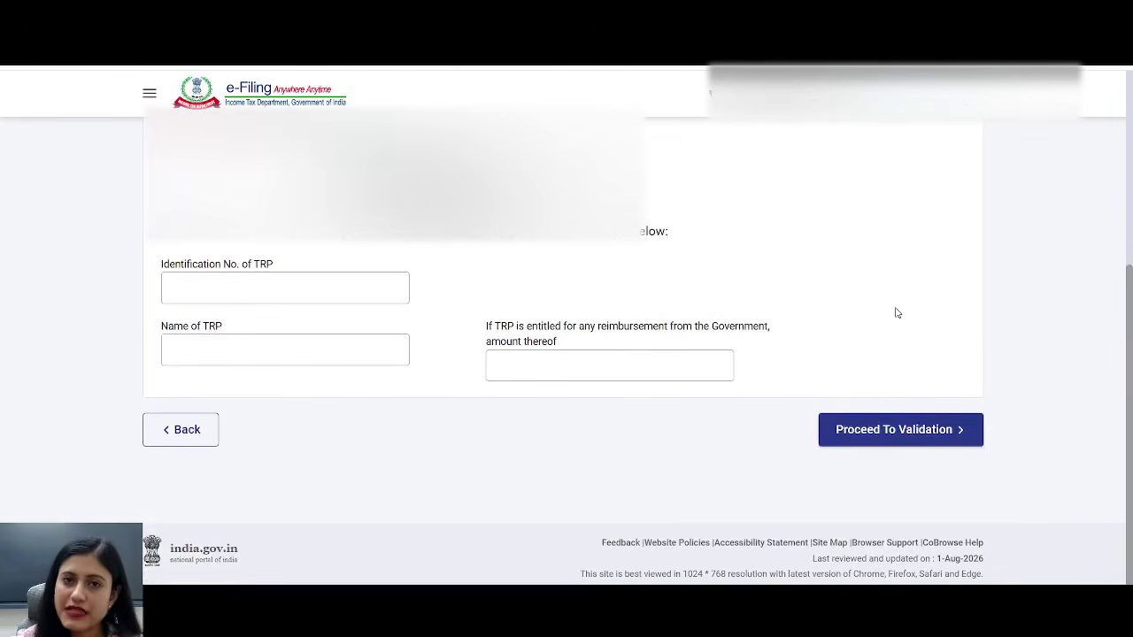
left_click(901, 430)
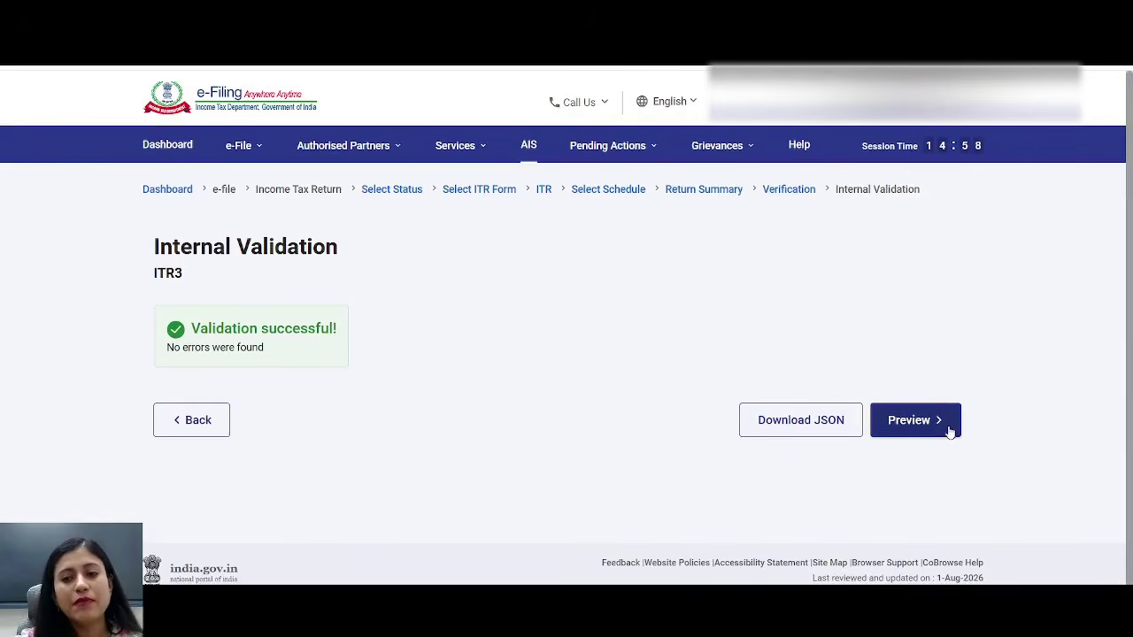
left_click(920, 433)
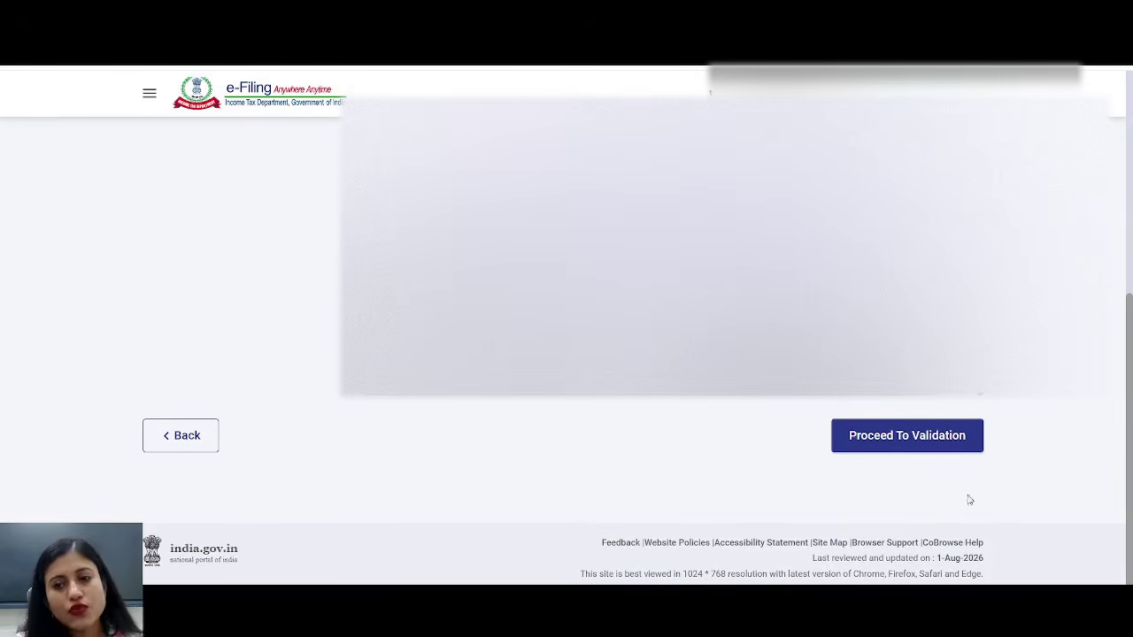
left_click(926, 449)
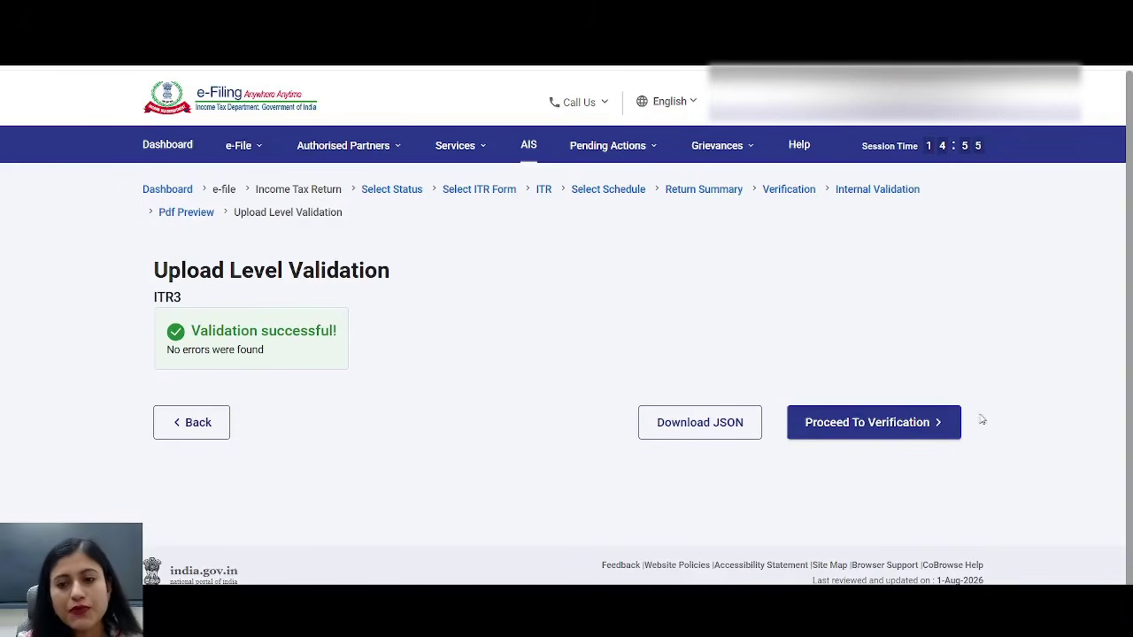
left_click(906, 437)
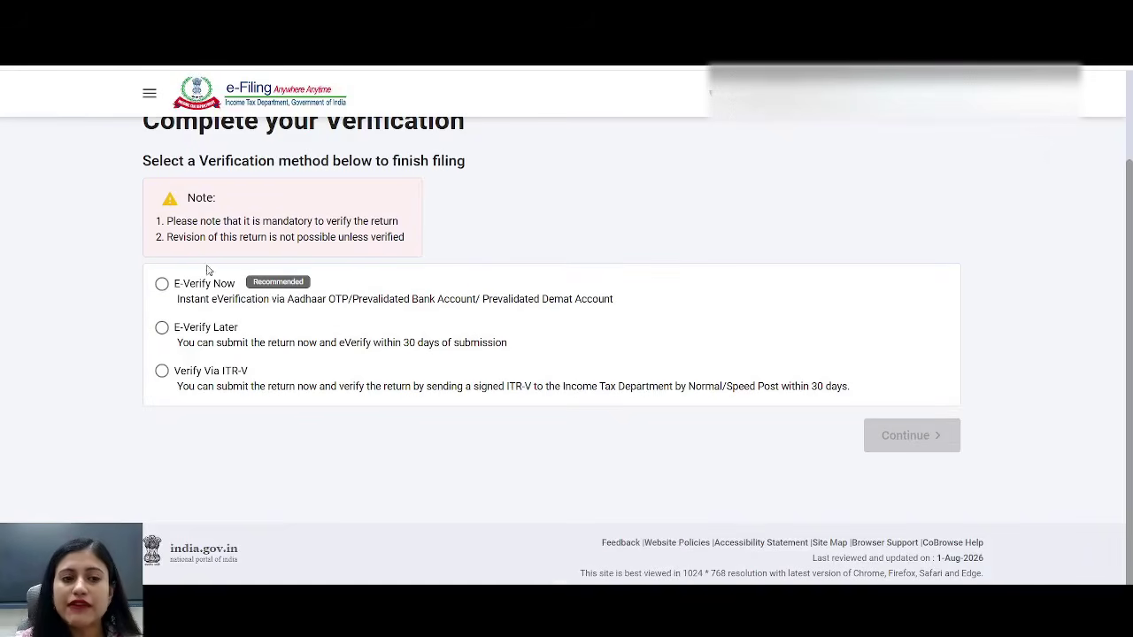
- Choose E-Verify Now with OTP on the Aadhaar-registered mobile and consent to Aadhaar validation
left_click(161, 283)
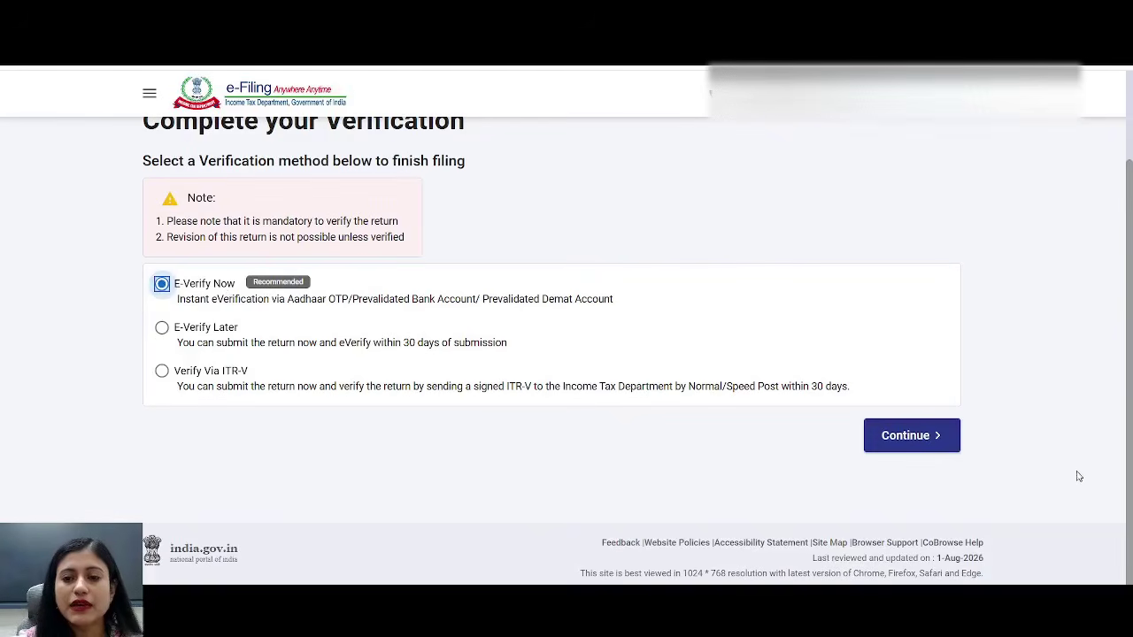
left_click(903, 443)
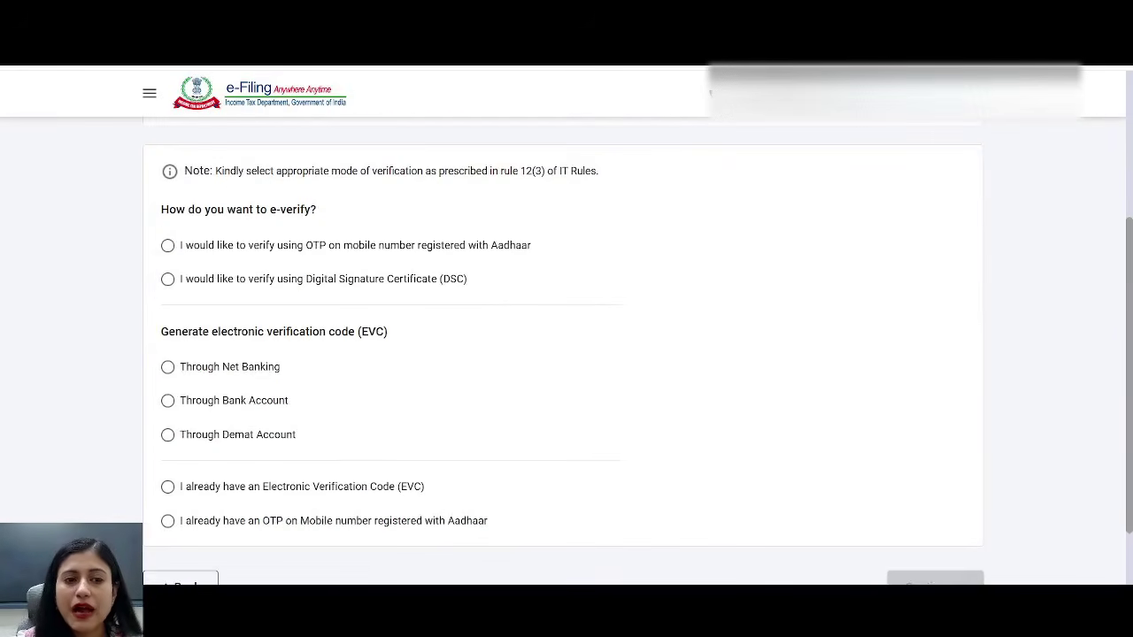
left_click(167, 247)
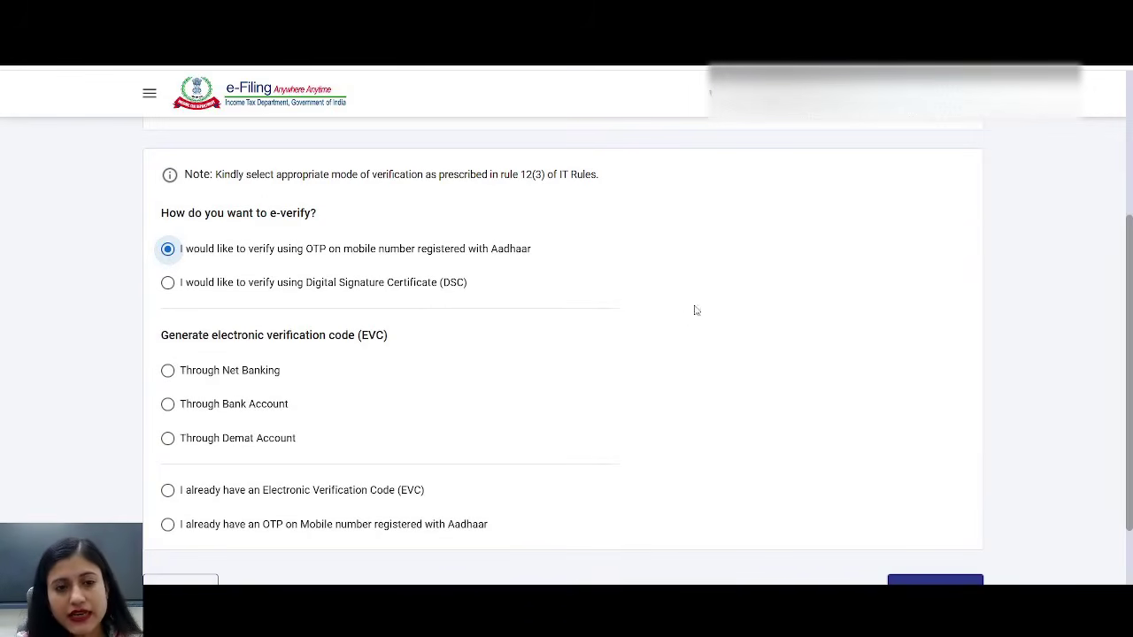
scroll(712, 296, "down", 2)
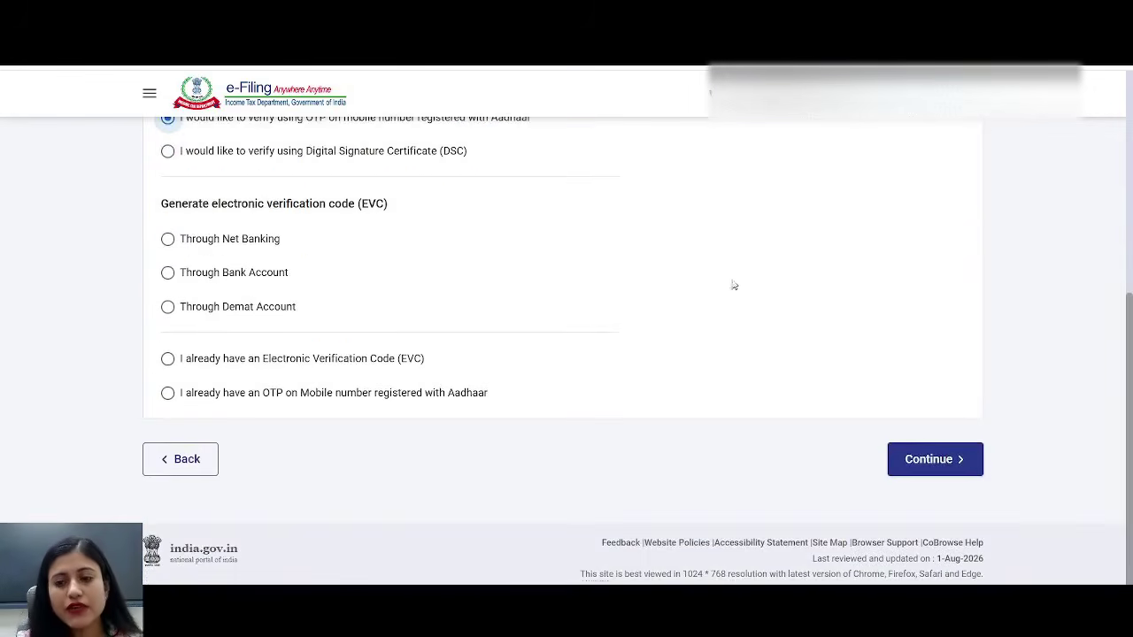
left_click(921, 474)
left_click(380, 373)
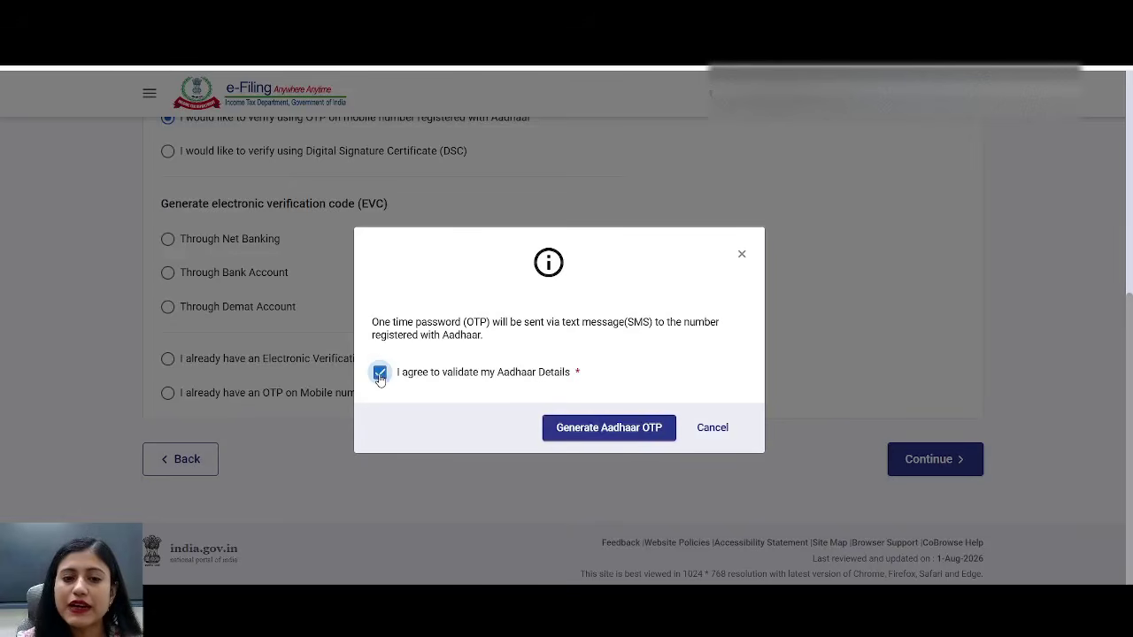
- Generate the Aadhaar OTP and enter the received six-digit code in the Verify OTP boxes
left_click(639, 433)
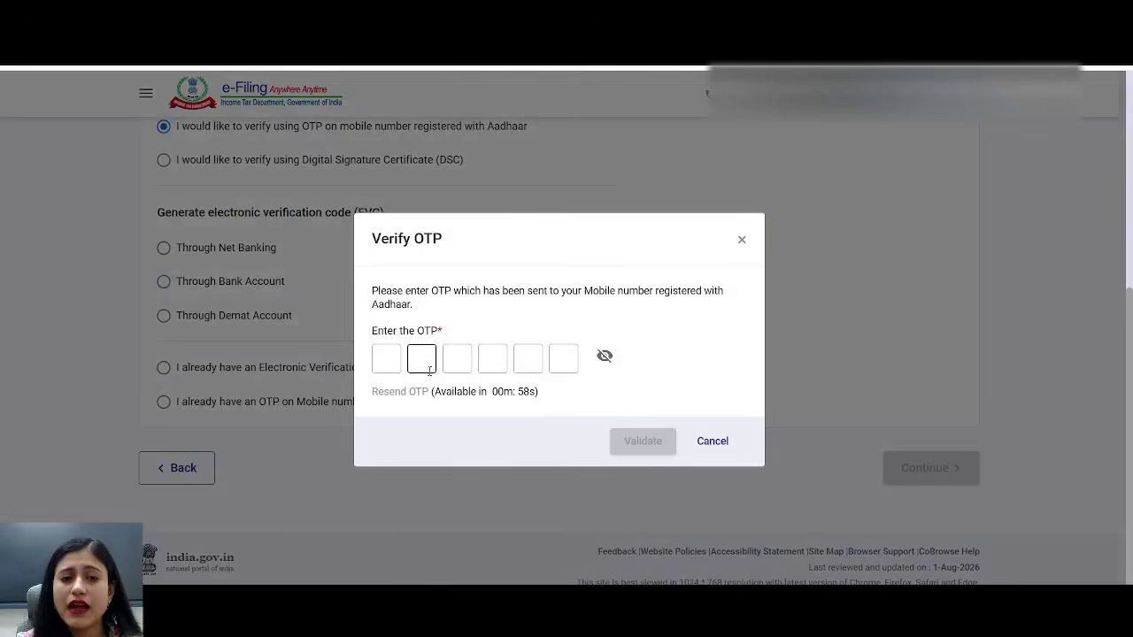
left_click(383, 359)
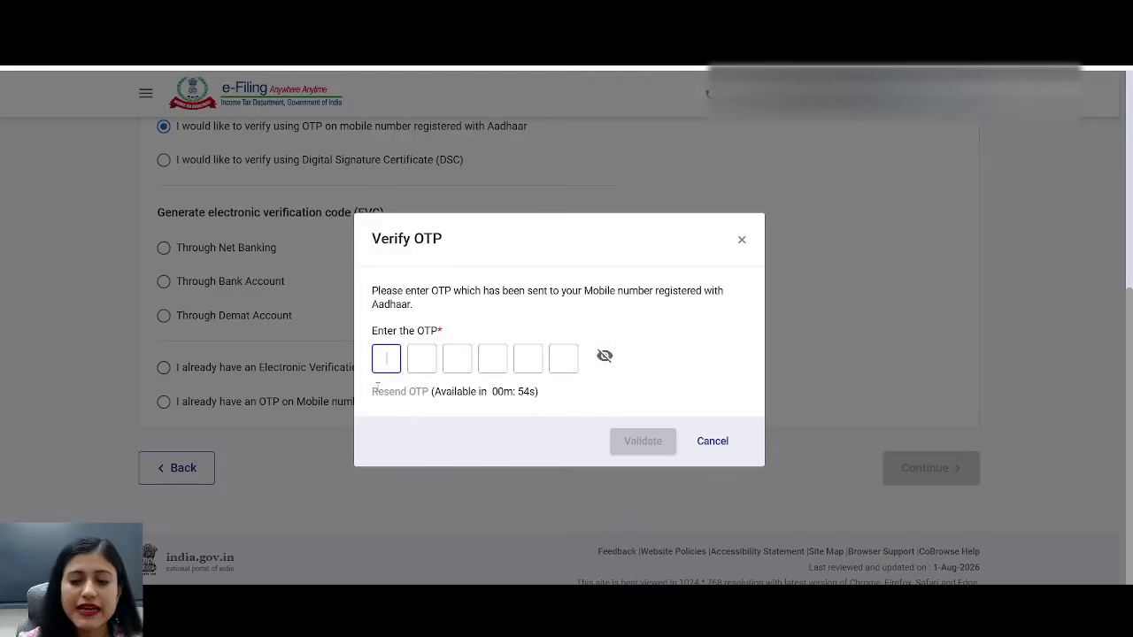
type("12345")
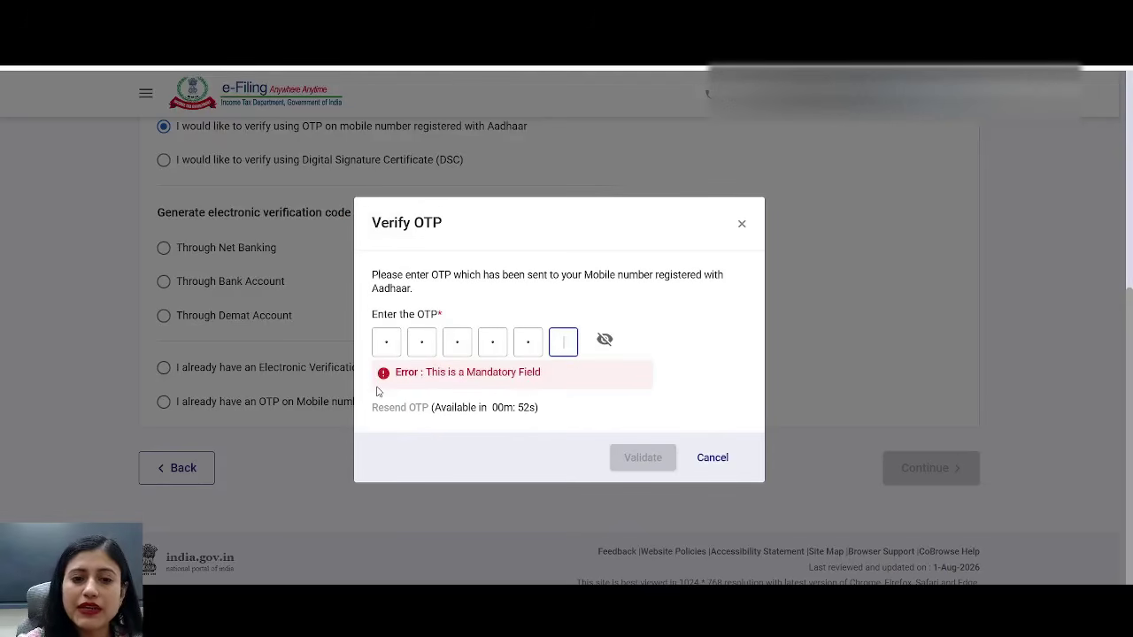
type("6")
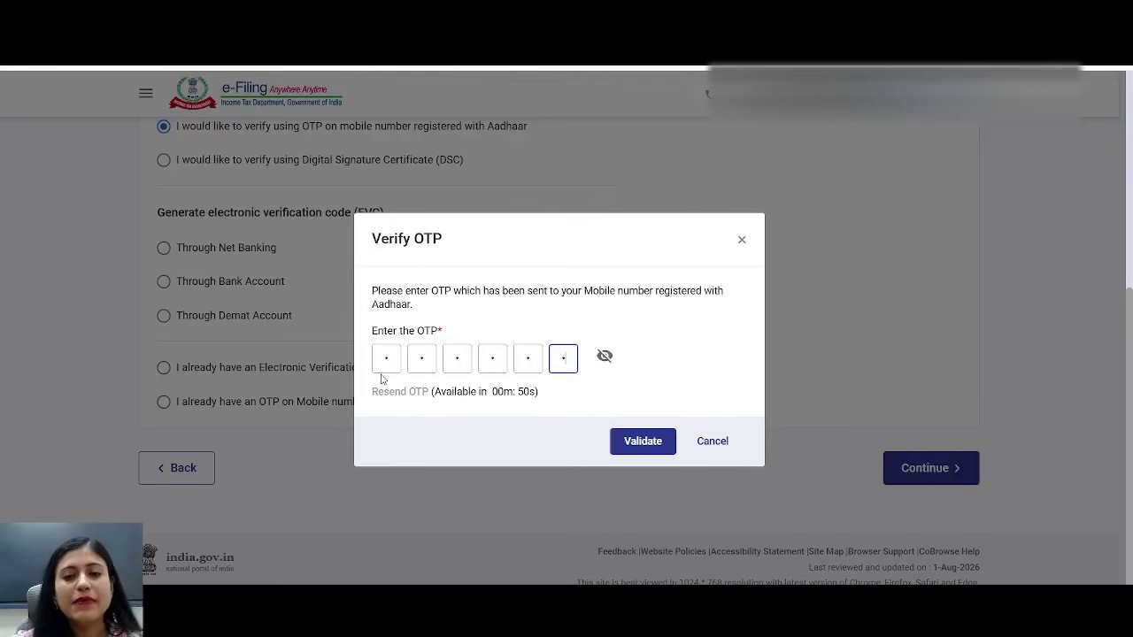